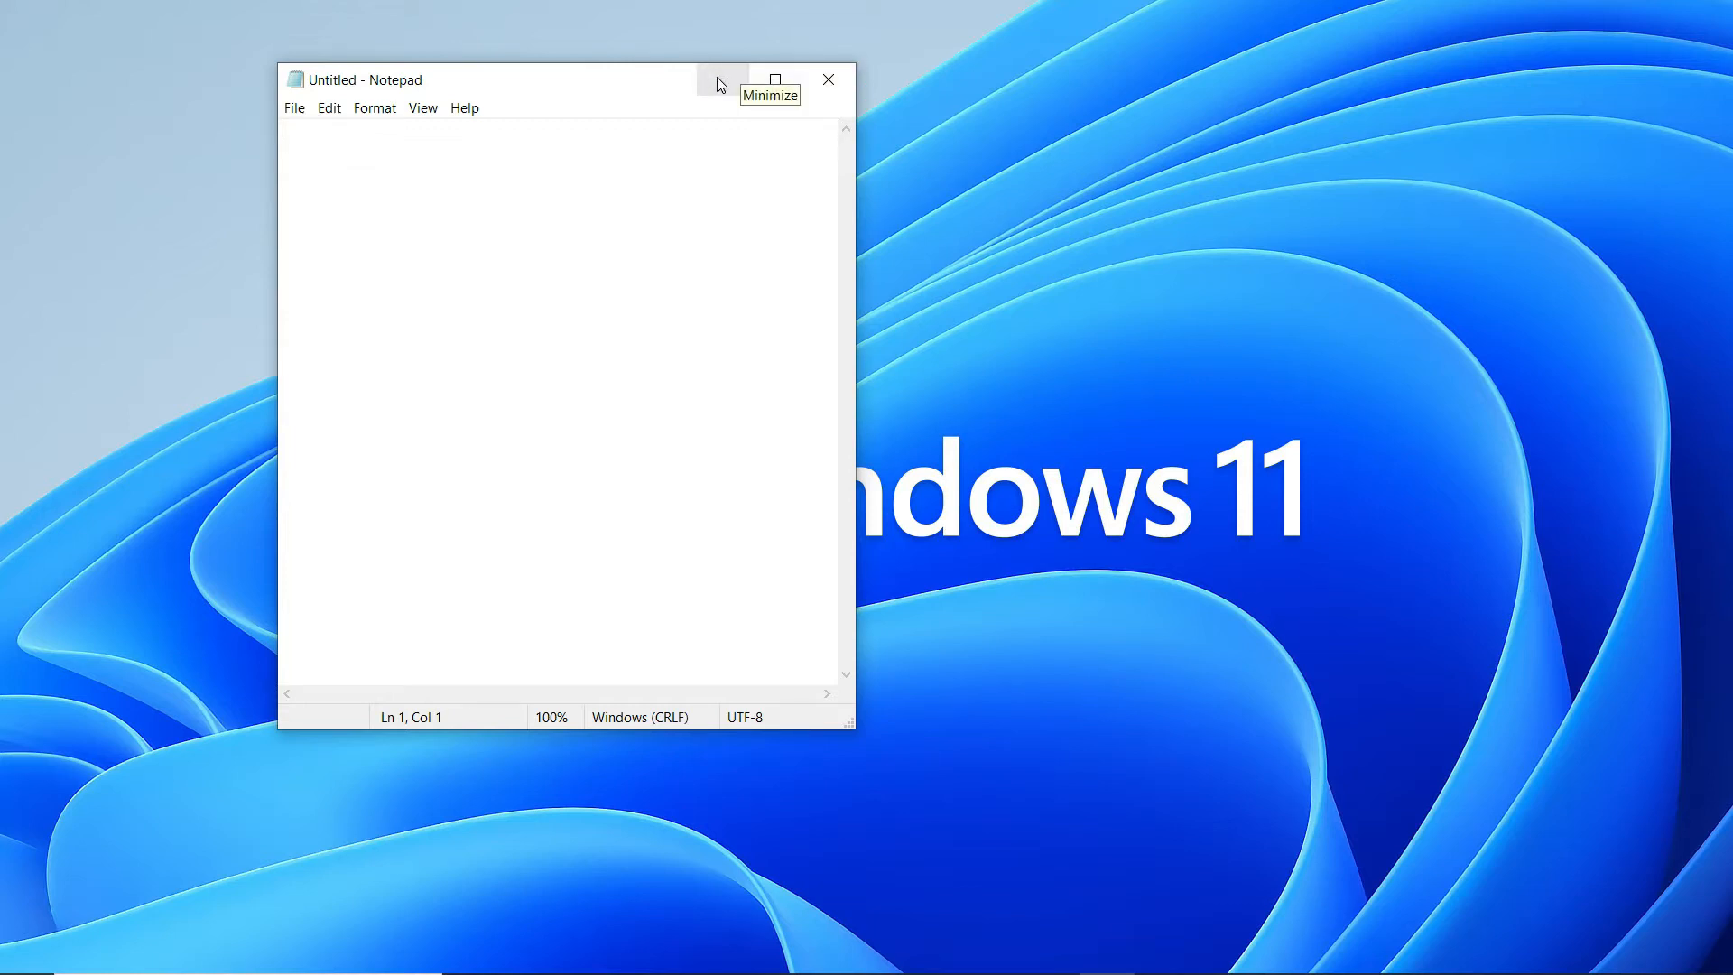
# - Maximize the empty untitled Notepad window to fill the screen
pyautogui.moveTo(721, 971)
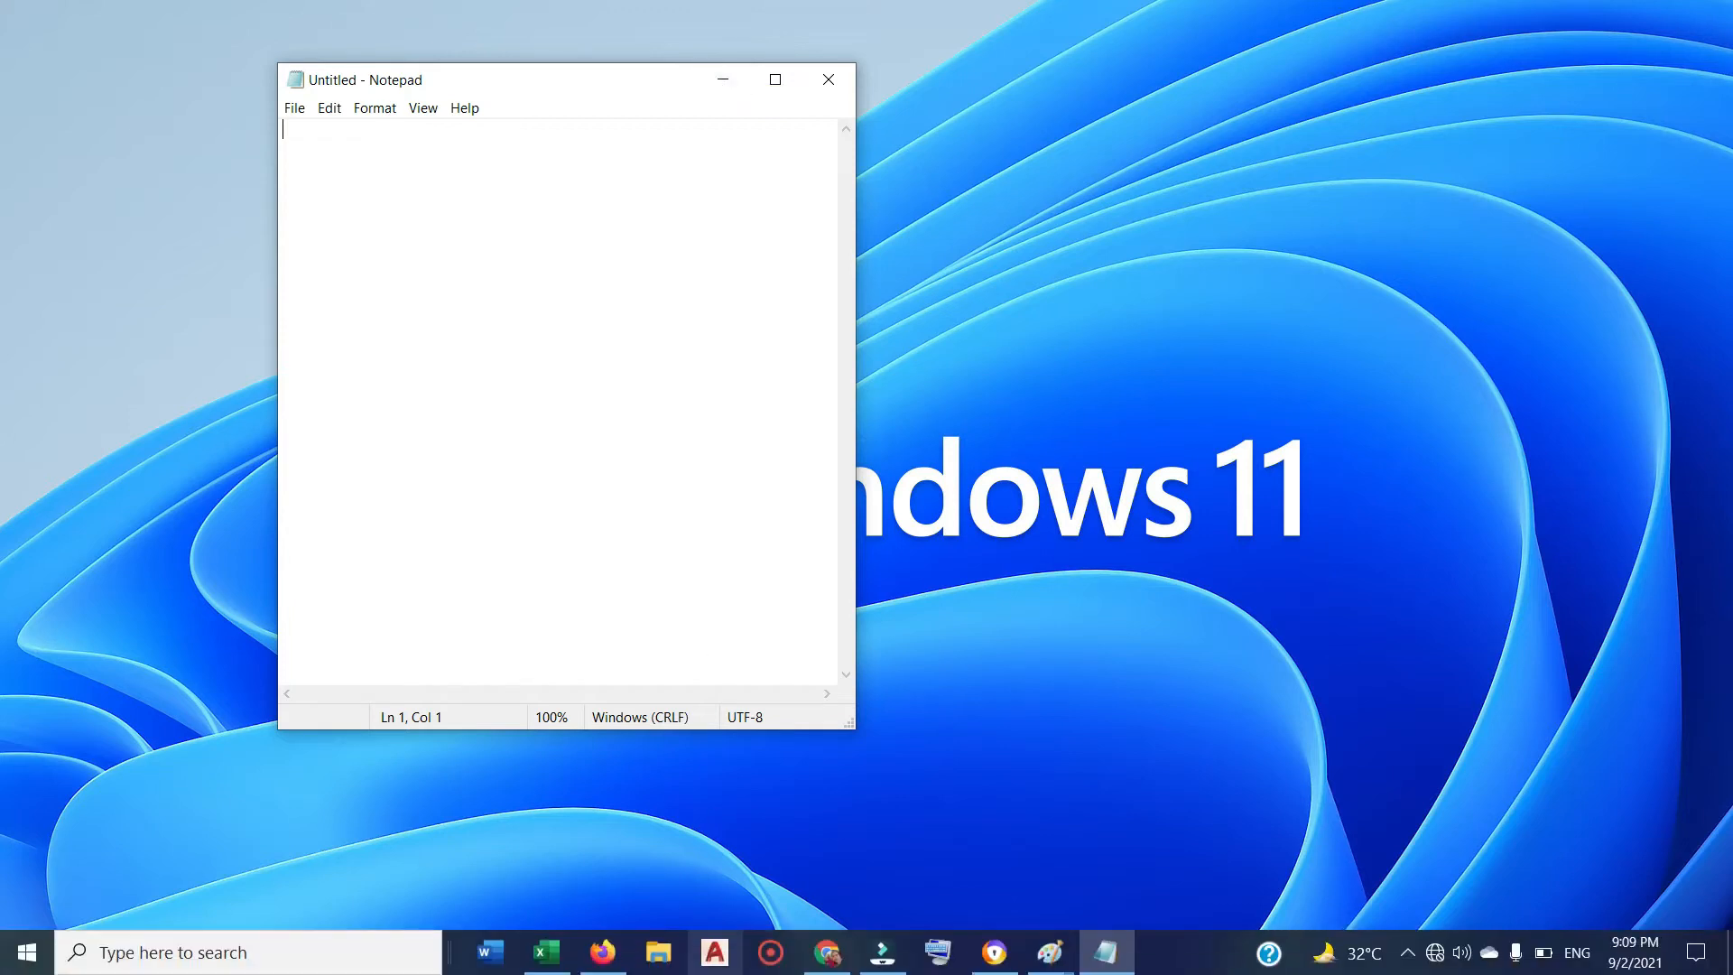
pyautogui.moveTo(994, 955)
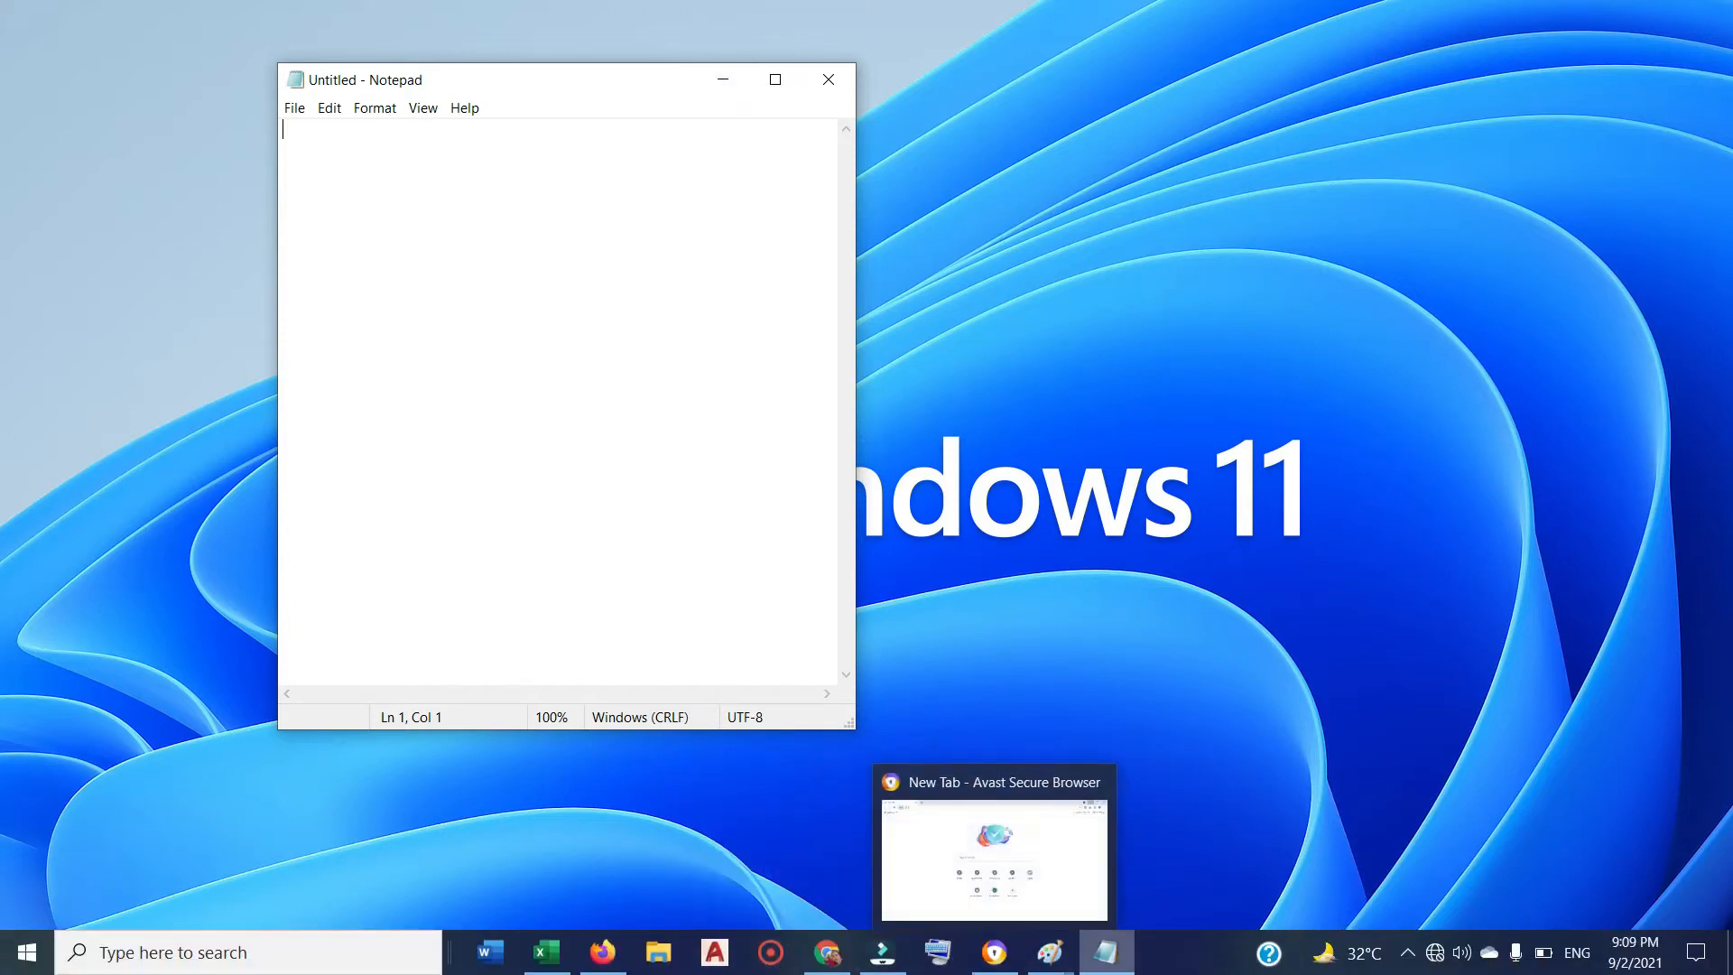
pyautogui.moveTo(1127, 962)
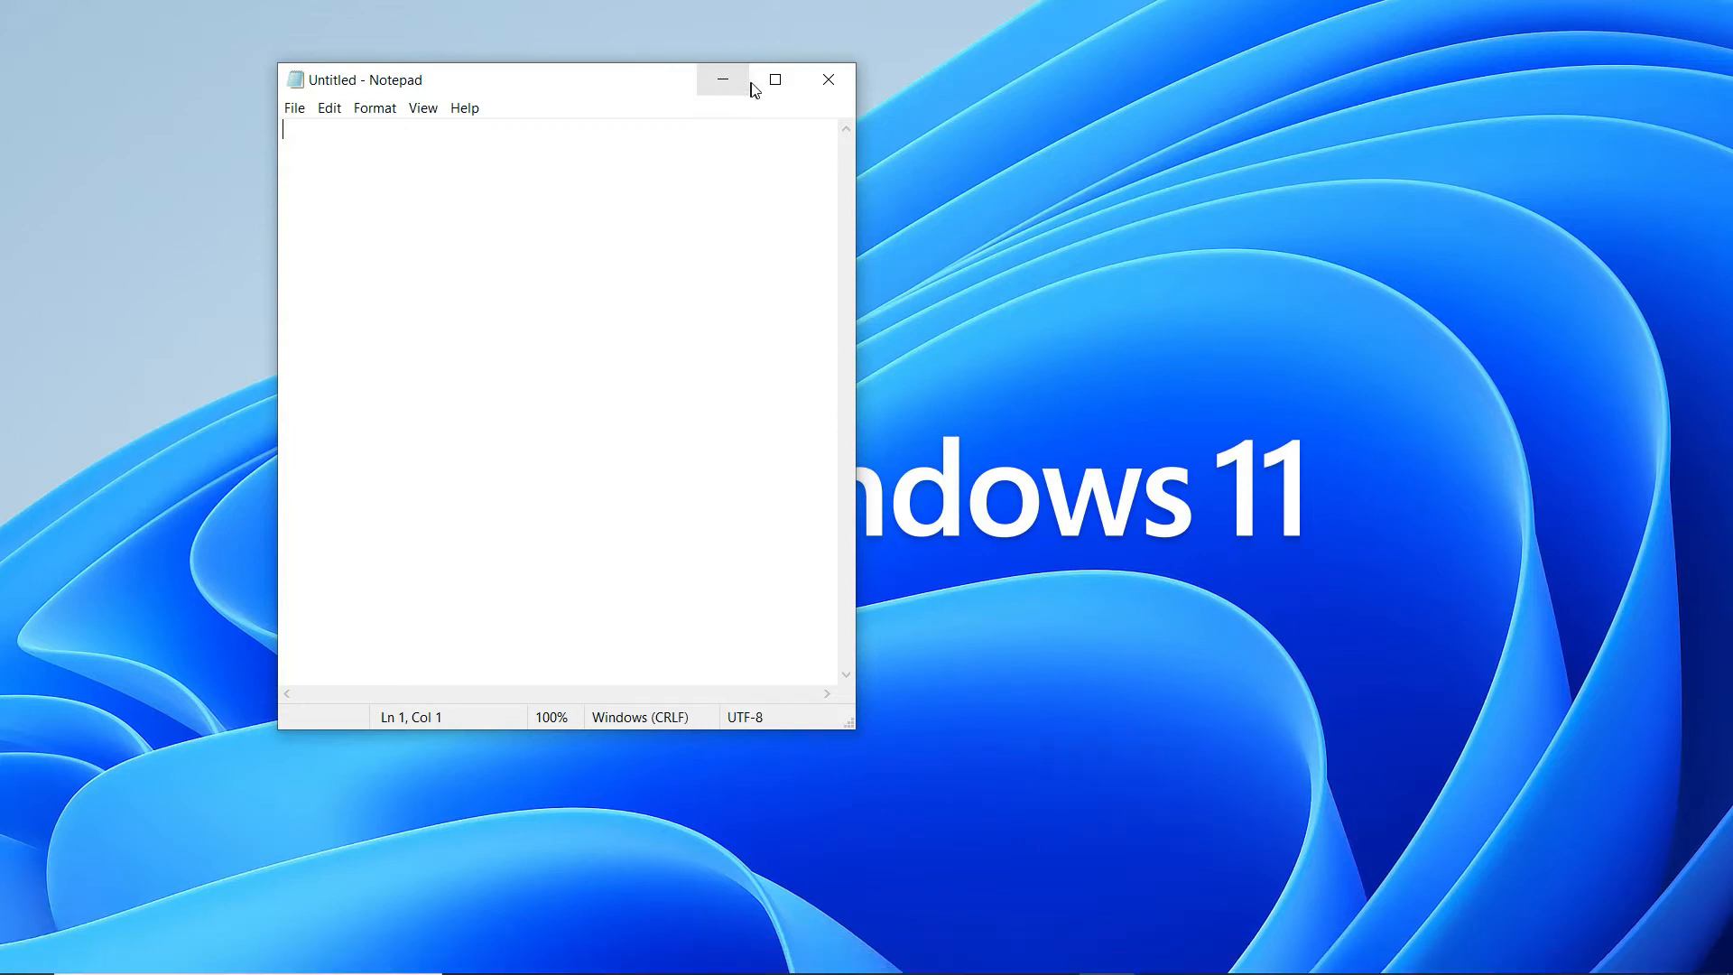
pyautogui.click(775, 83)
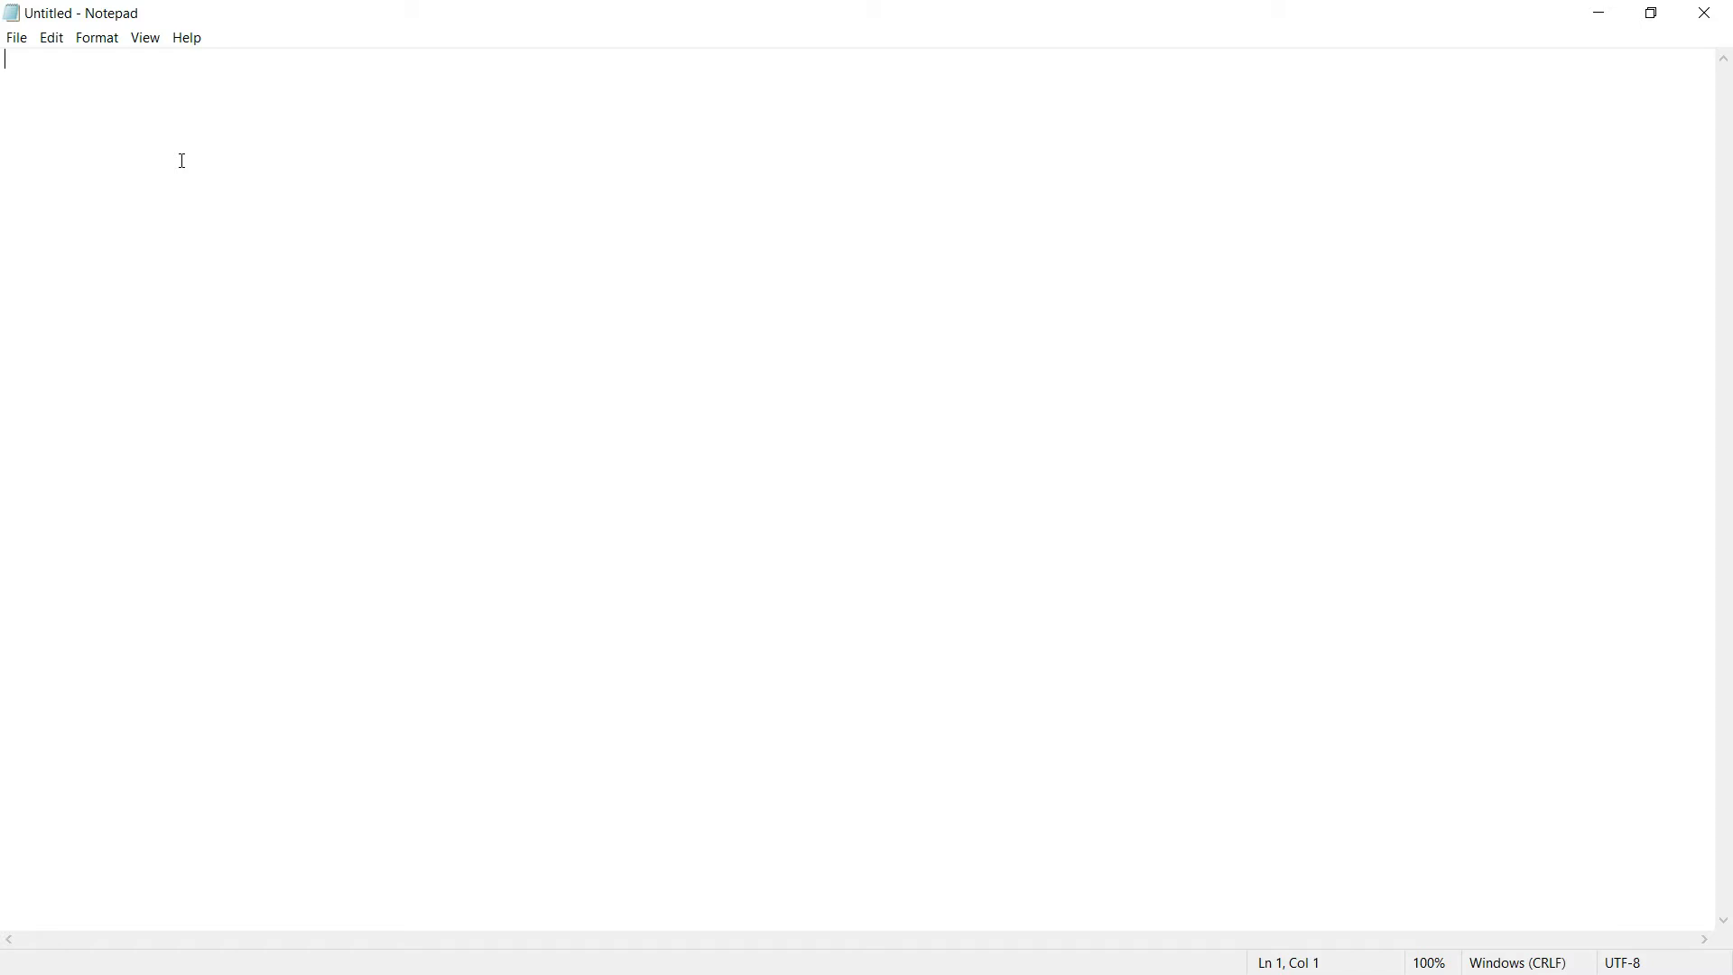
# - Type 'WHAT IS YOUR NAME' as the first line and trim the trailing spaces
pyautogui.write('WH')
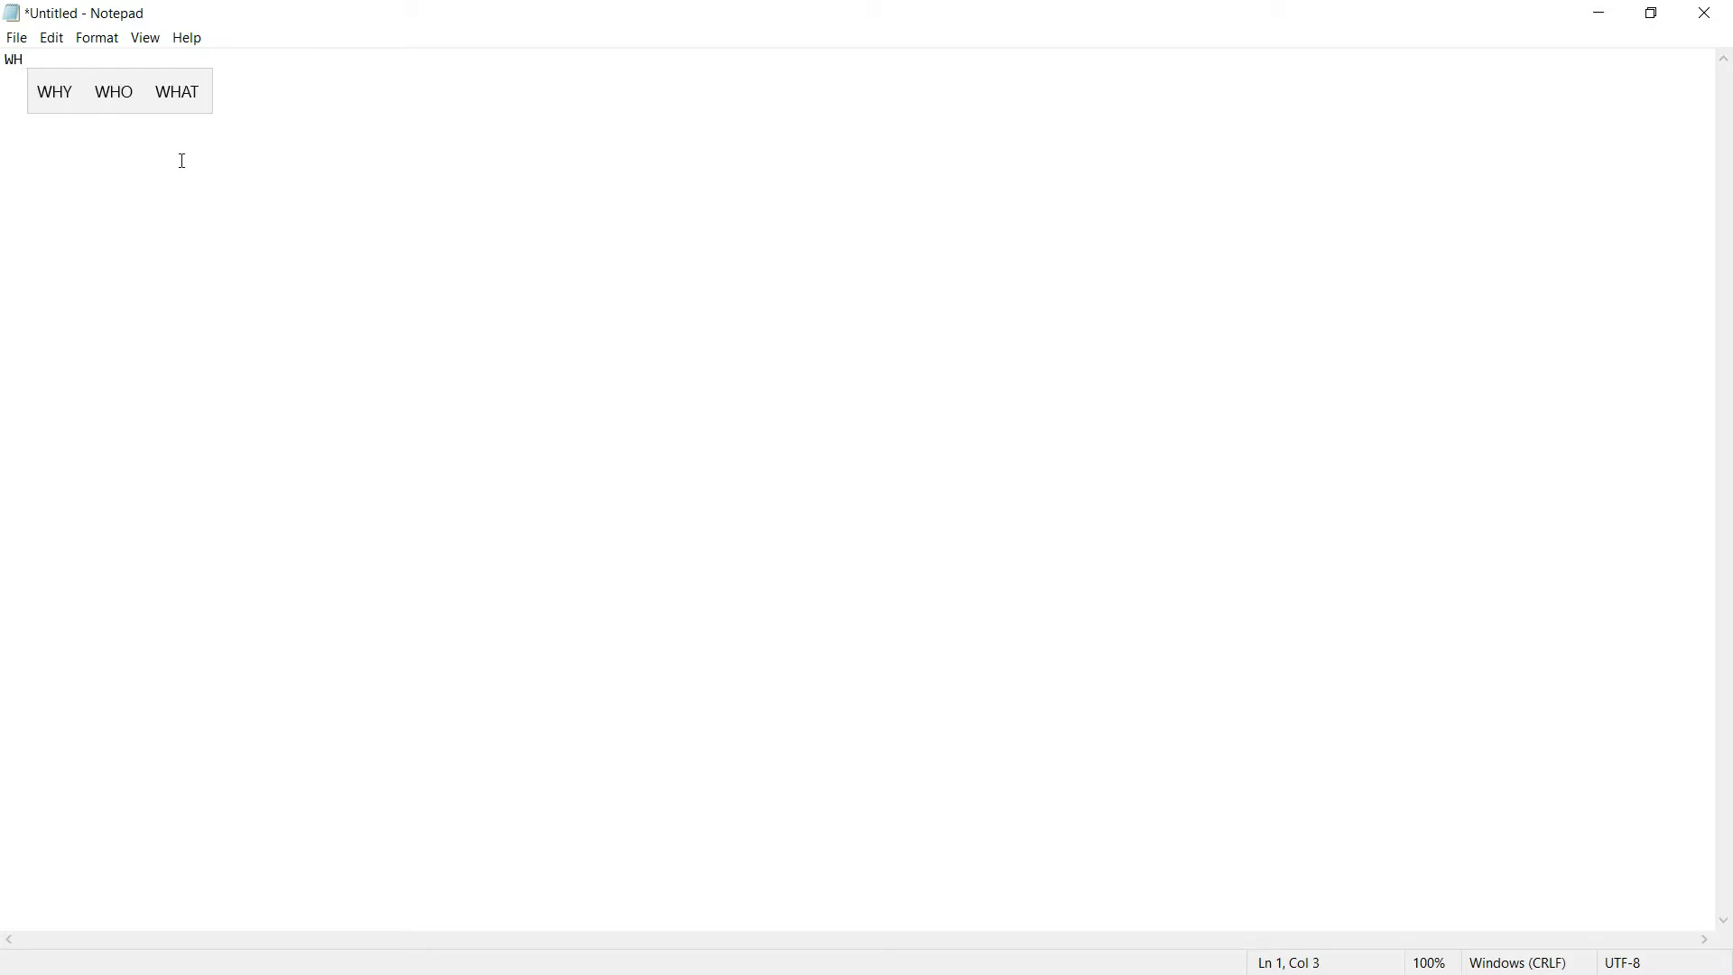
pyautogui.write('AT')
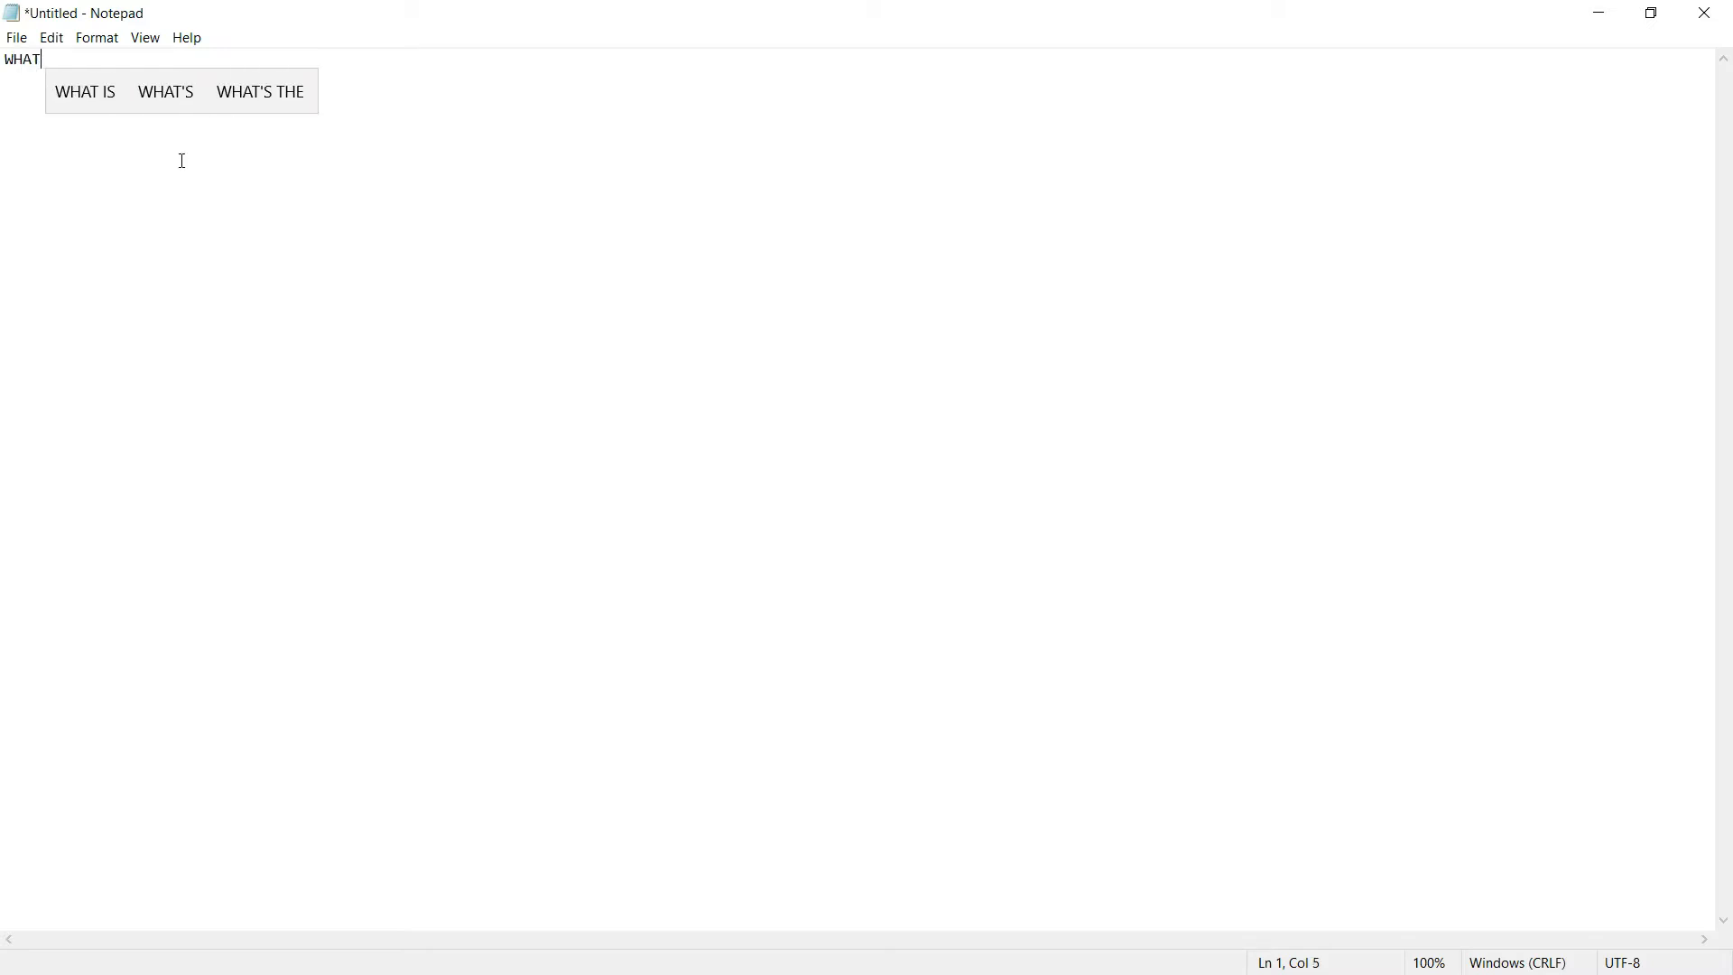
pyautogui.write(' IS ')
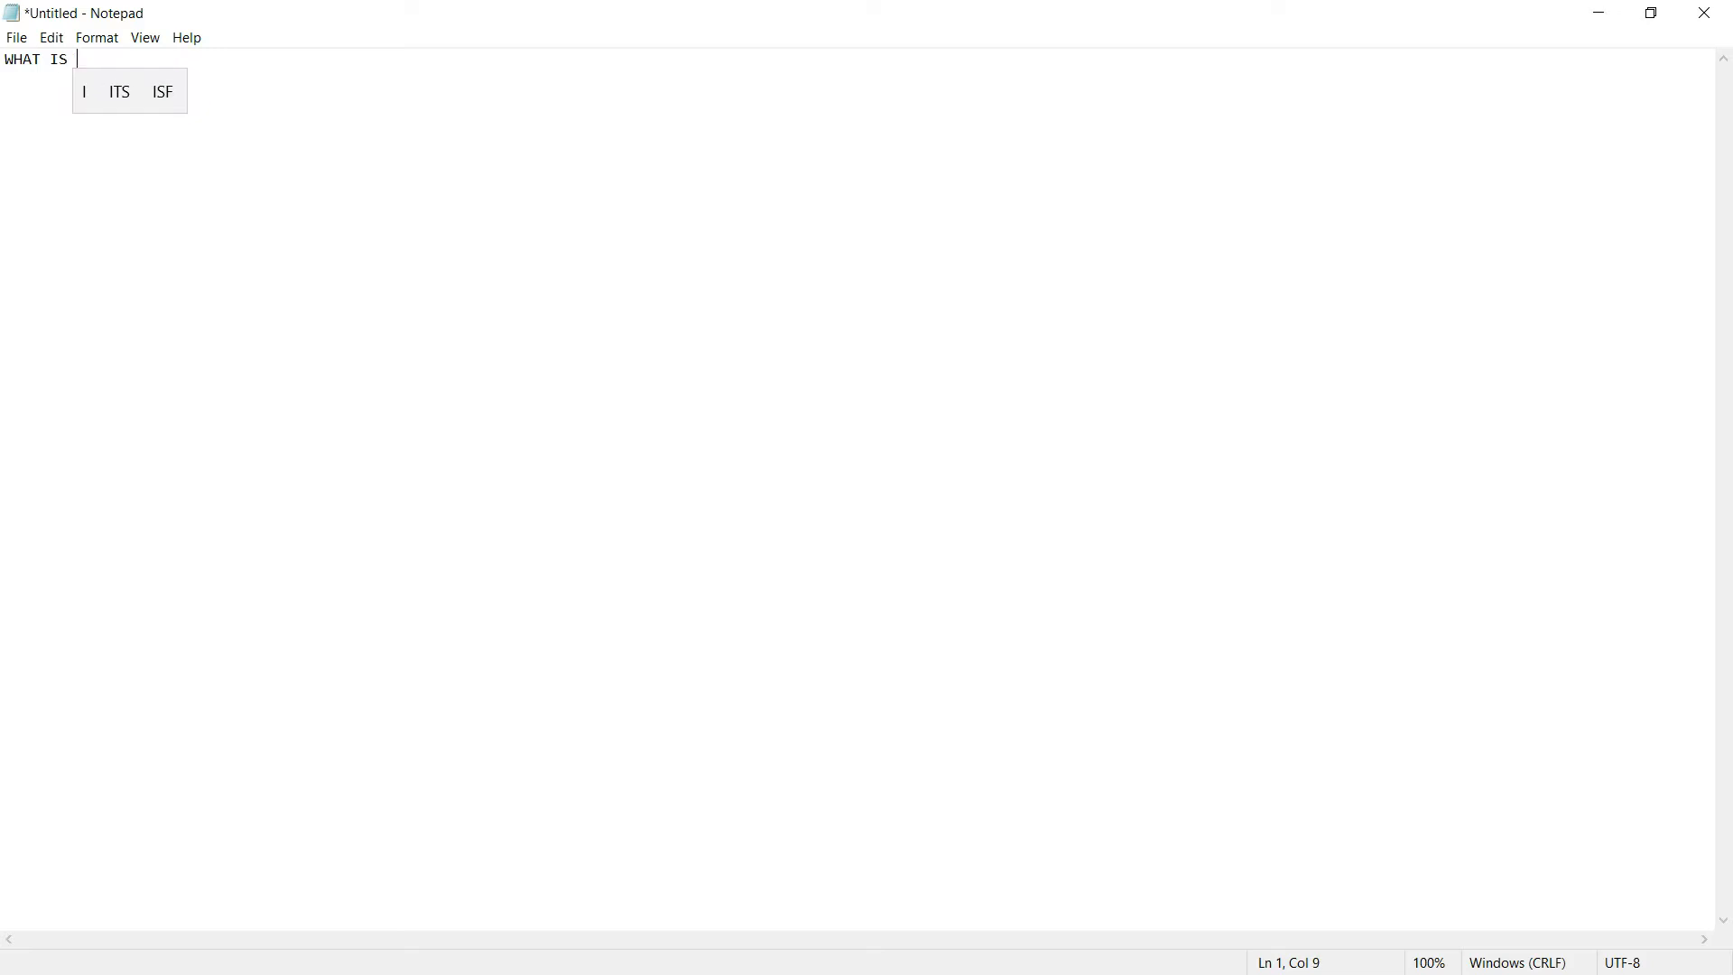
pyautogui.write('YOUR')
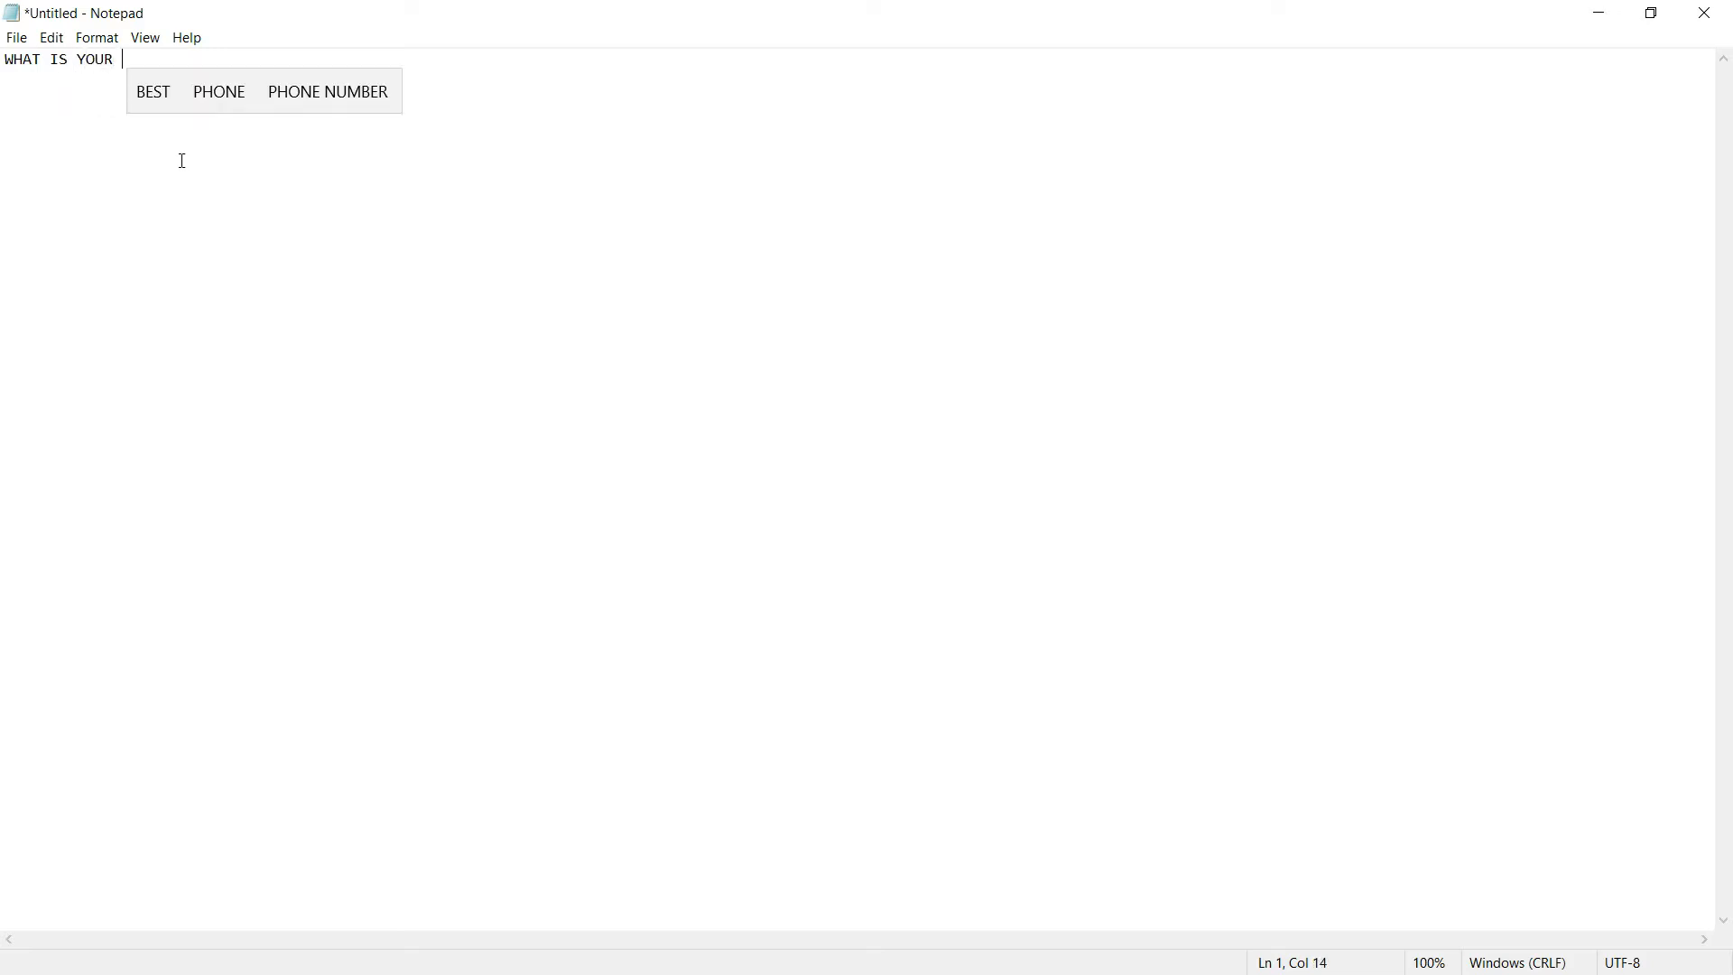
pyautogui.write(' NAME')
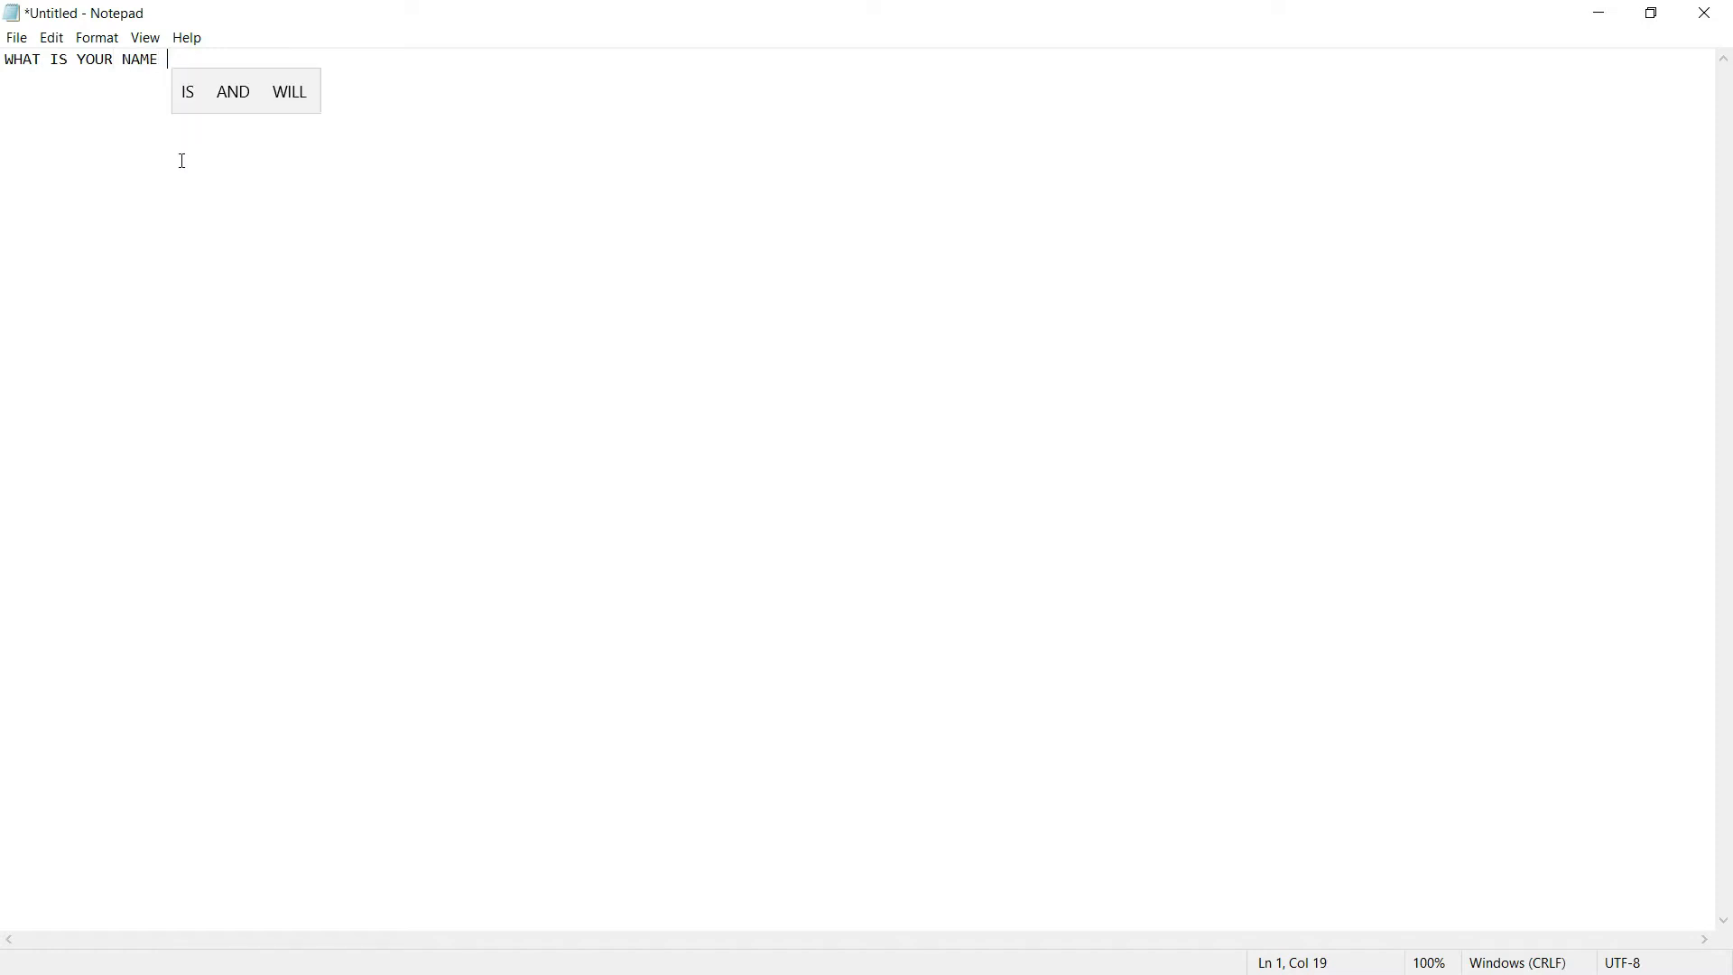
pyautogui.click(432, 218)
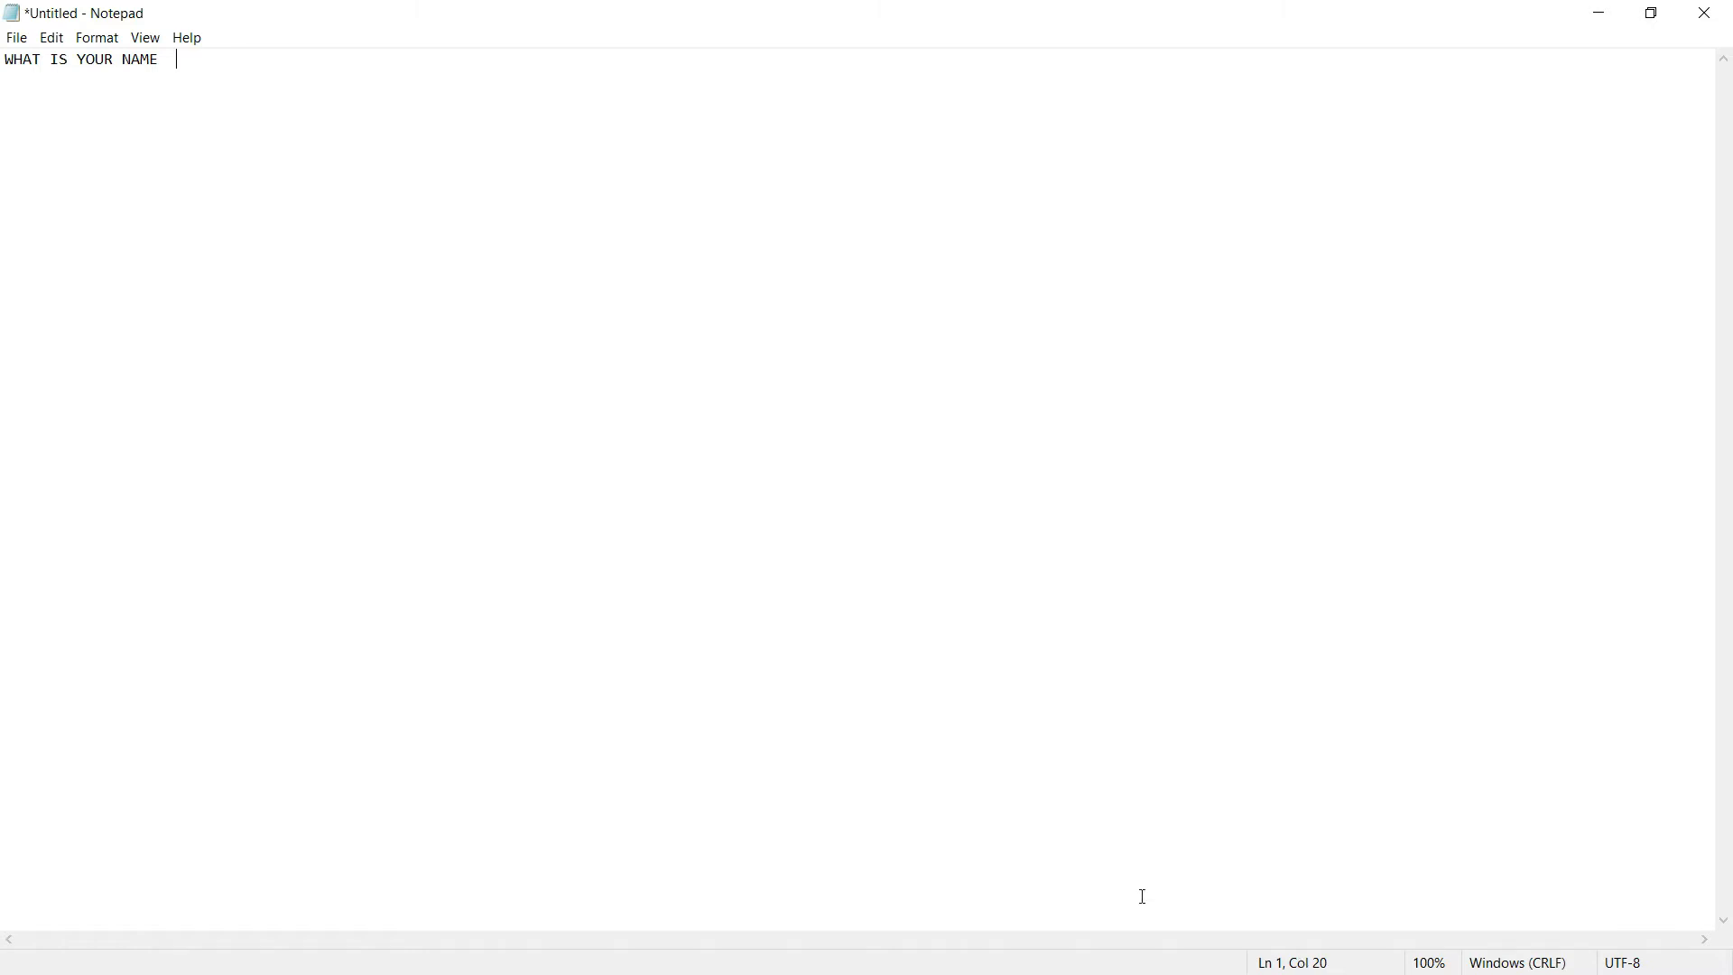
pyautogui.press('BackSpace')
pyautogui.press('BackSpace')
# - Remove the extra space after WHAT and start an empty second line below the text
pyautogui.click(41, 60)
pyautogui.press('Delete')
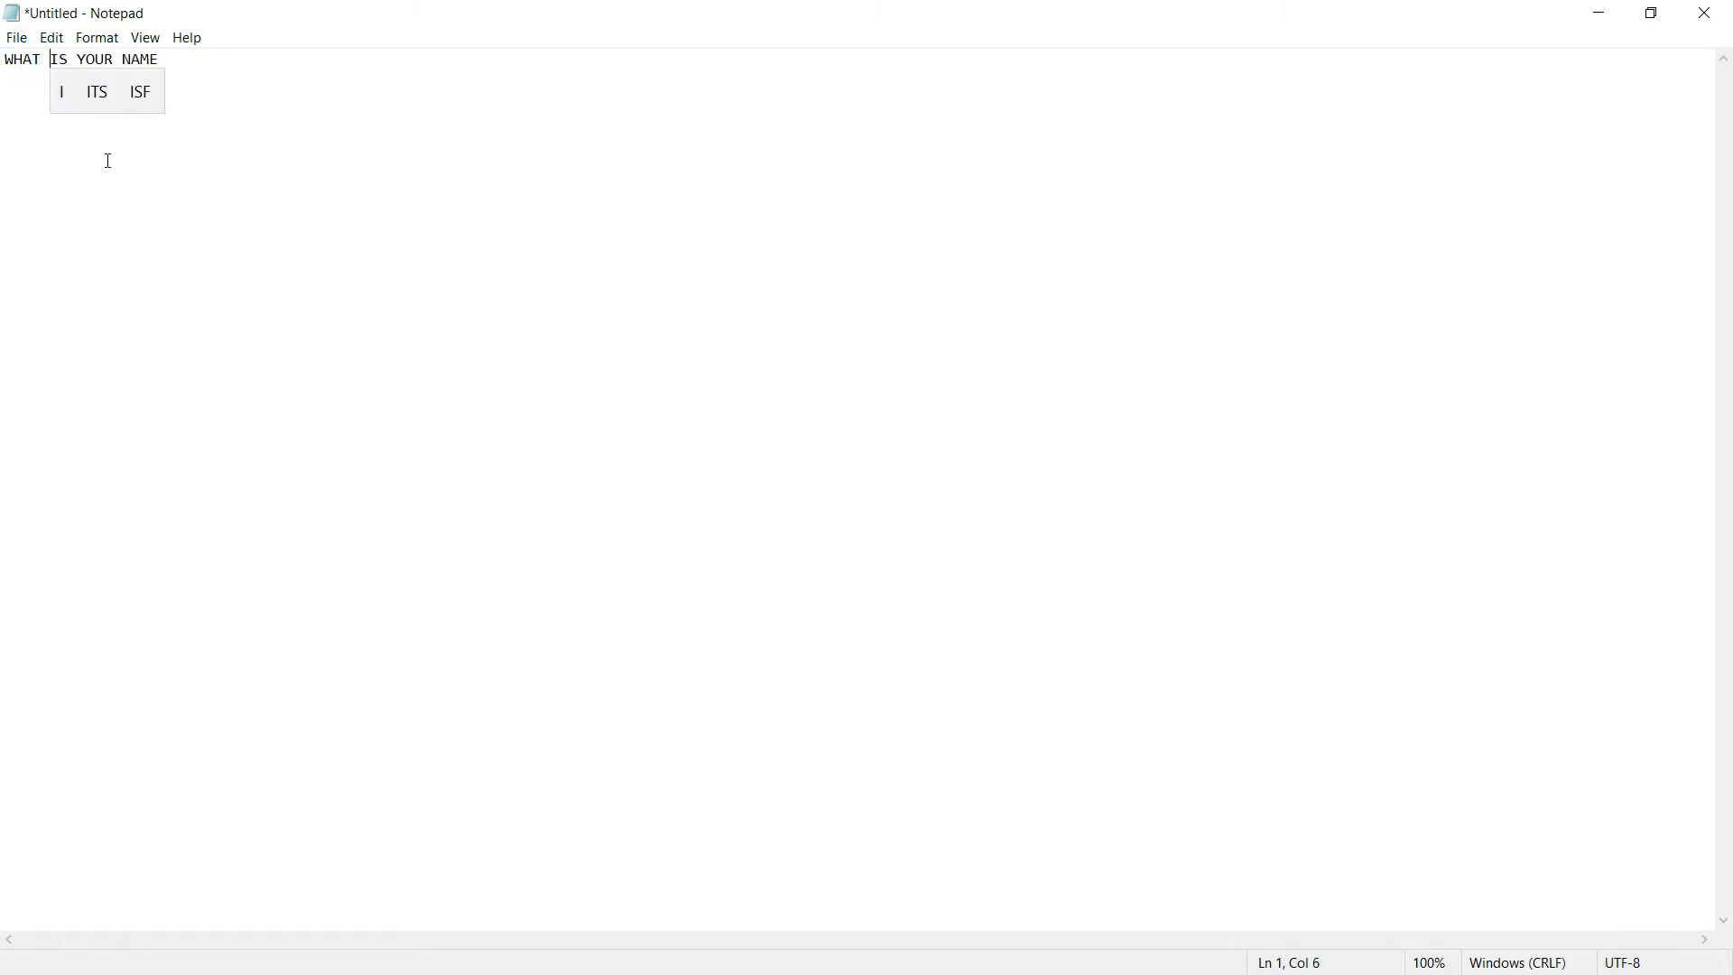
pyautogui.click(180, 66)
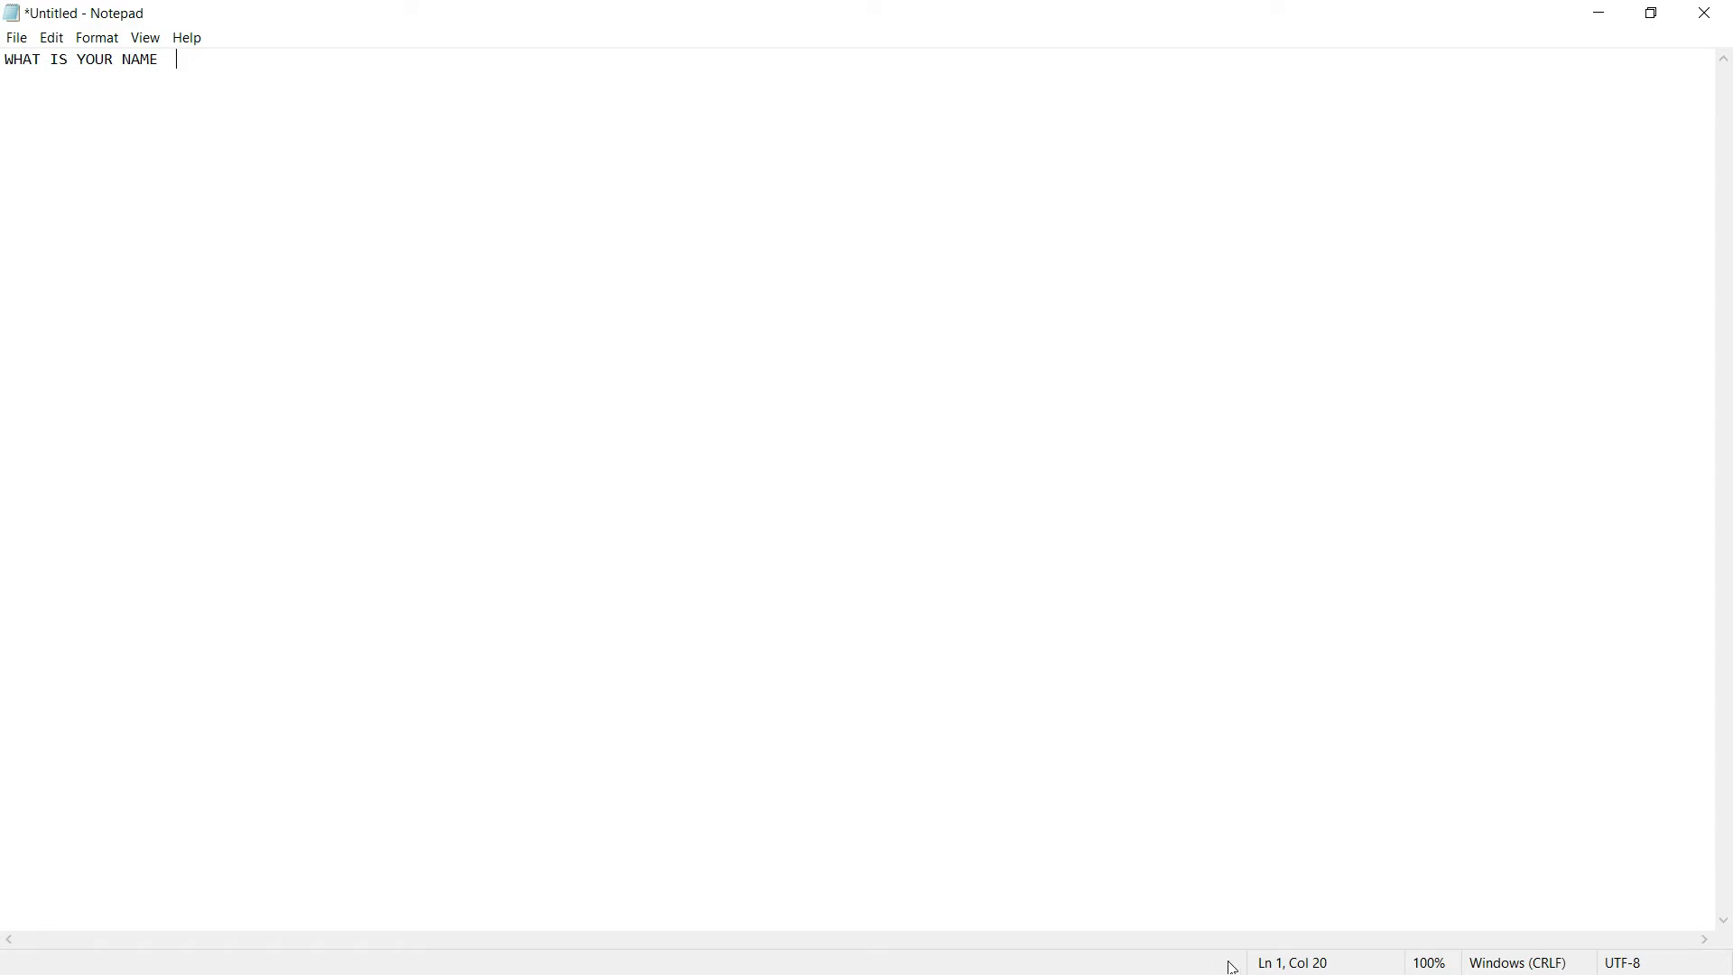
pyautogui.click(226, 56)
pyautogui.press('Return')
pyautogui.click(24, 43)
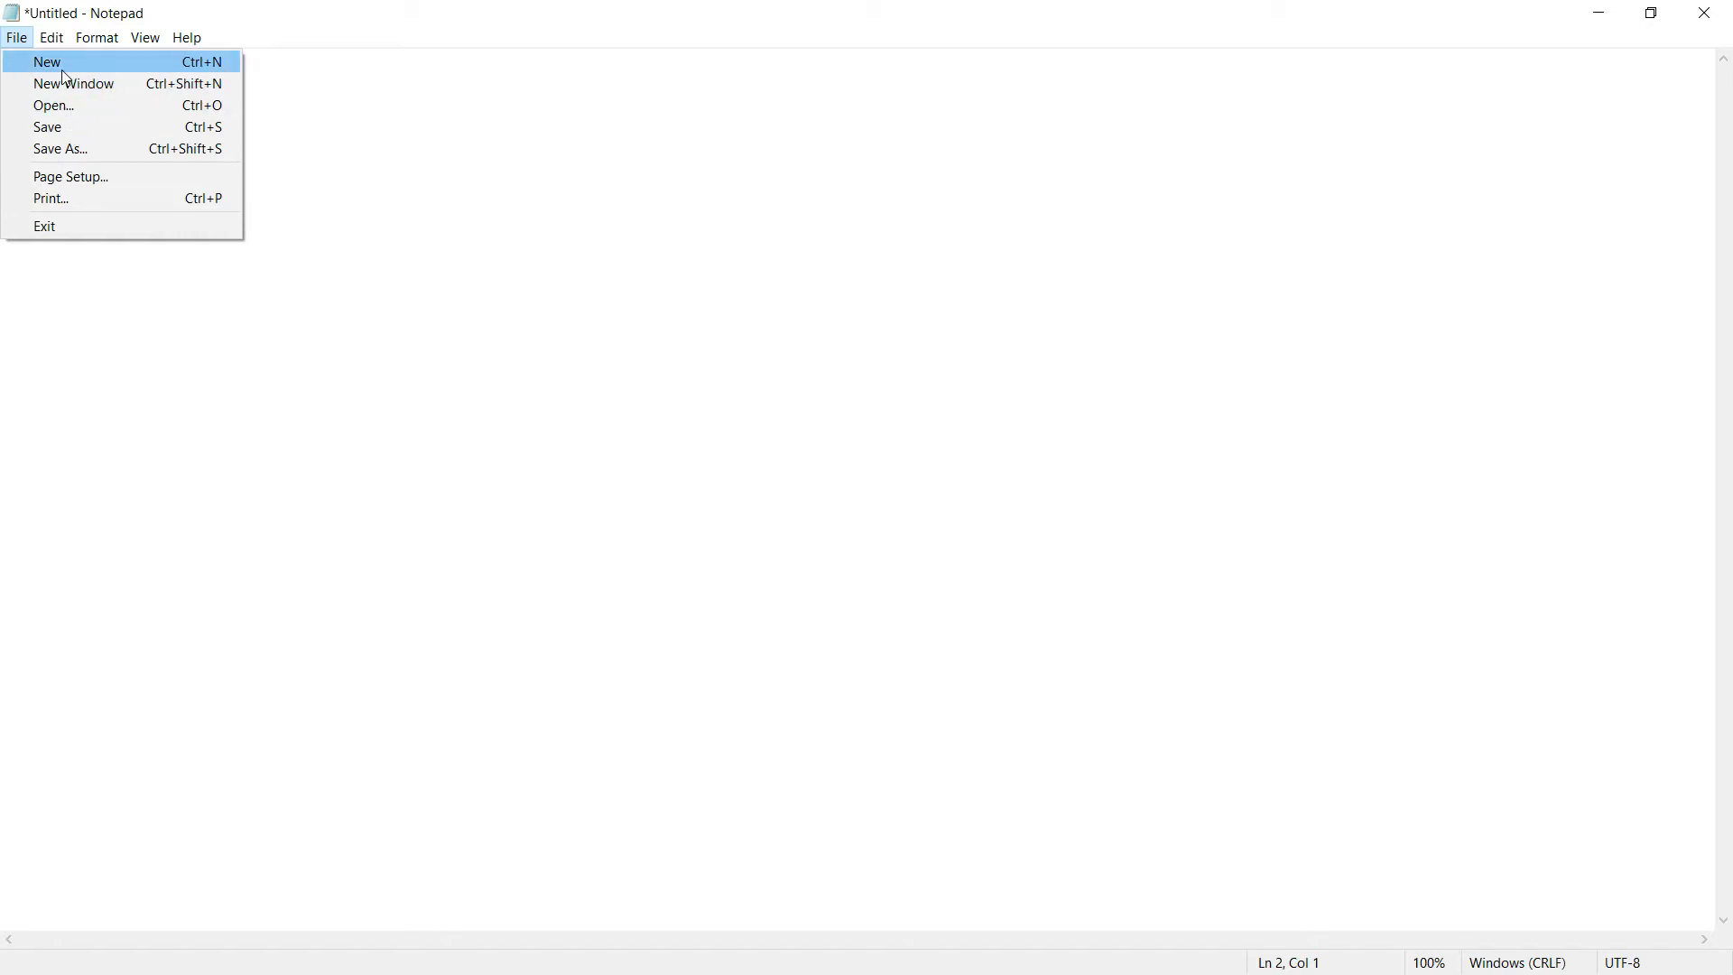
# - Save the document in Documents as RAMESH, declining to overwrite the existing RAM.txt
pyautogui.click(71, 131)
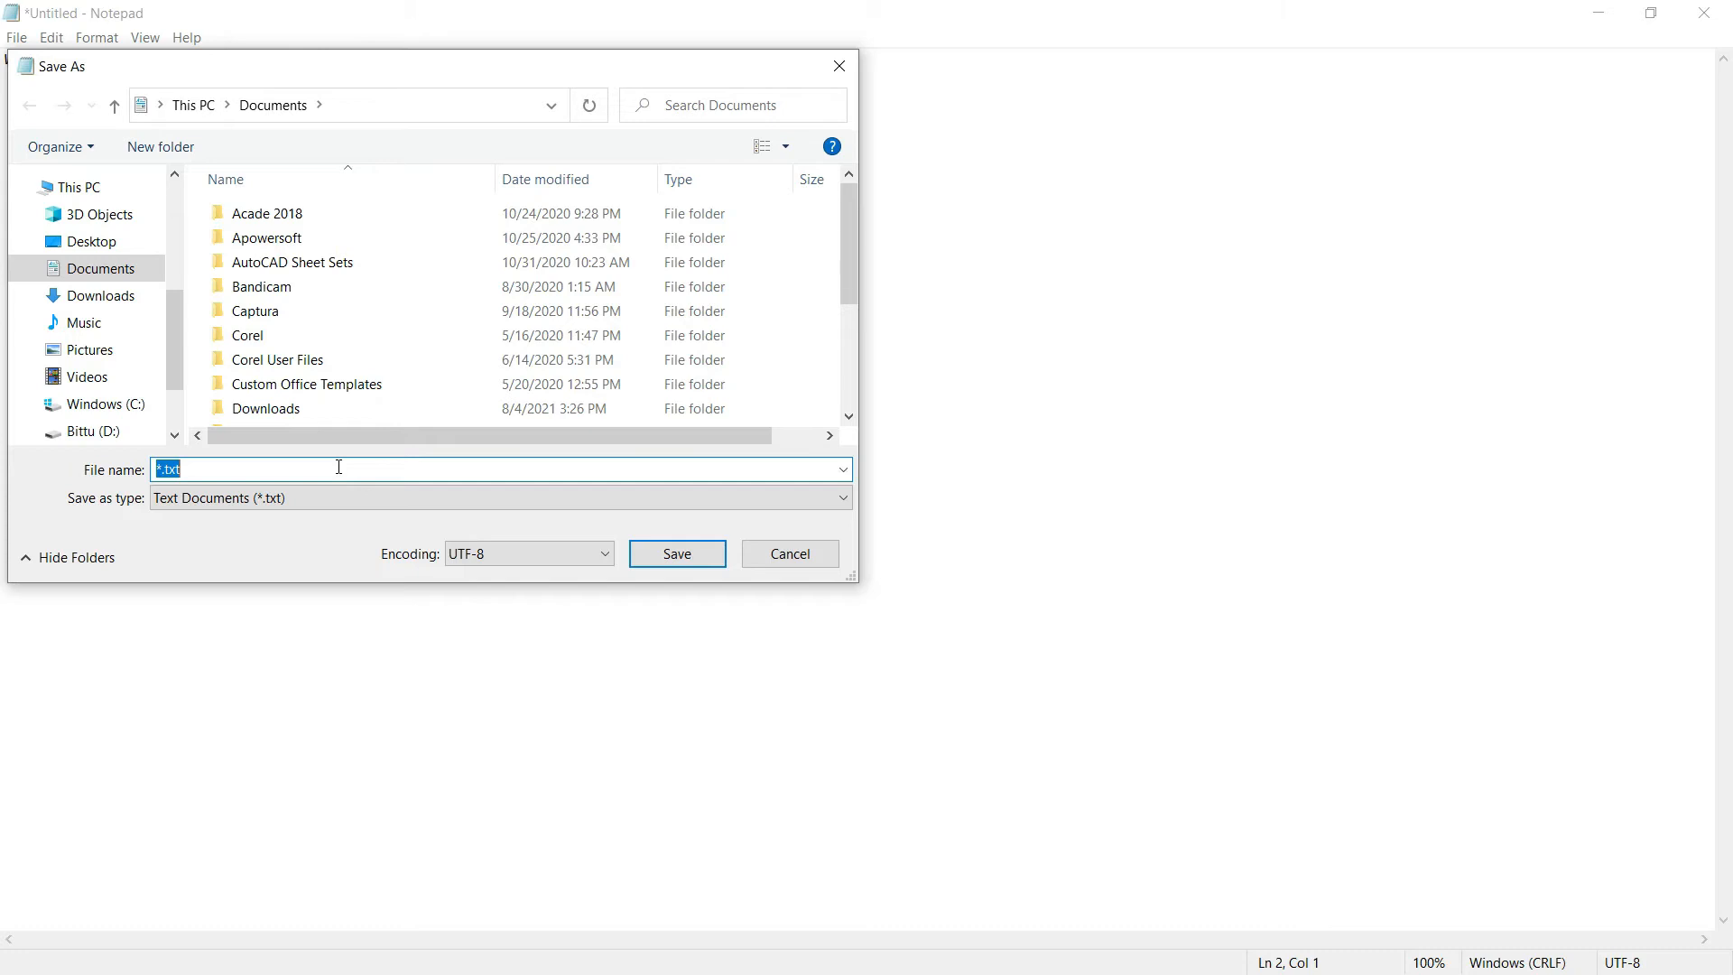
pyautogui.write('R')
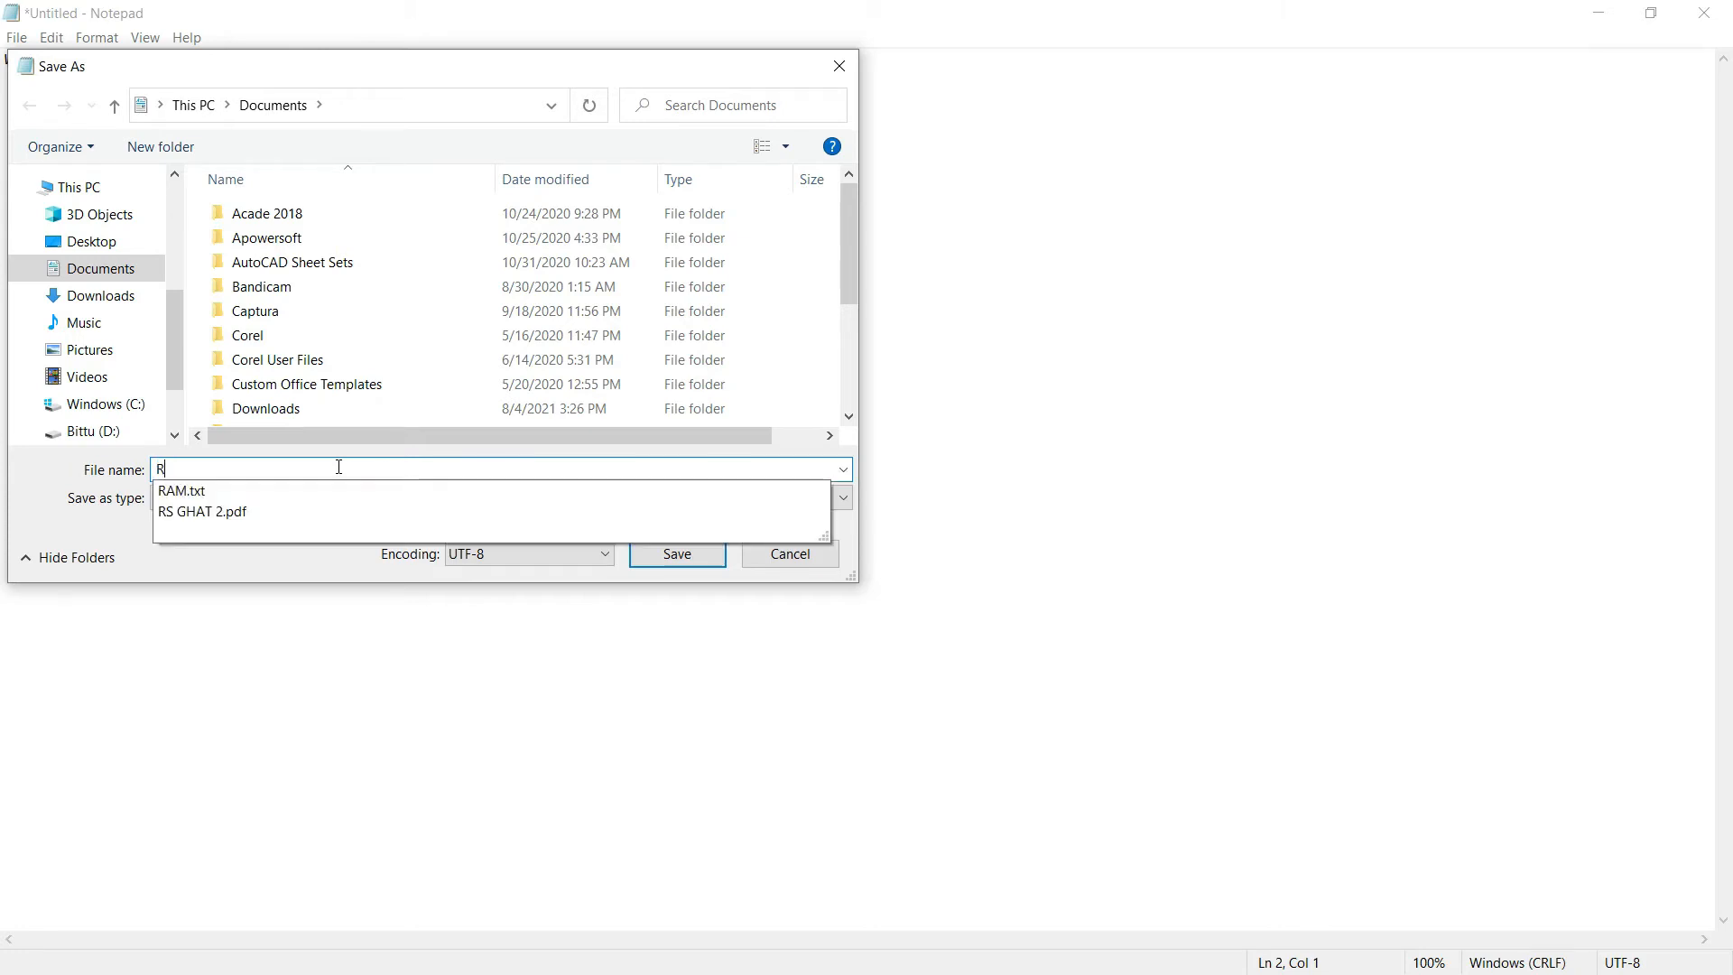
pyautogui.write('AM')
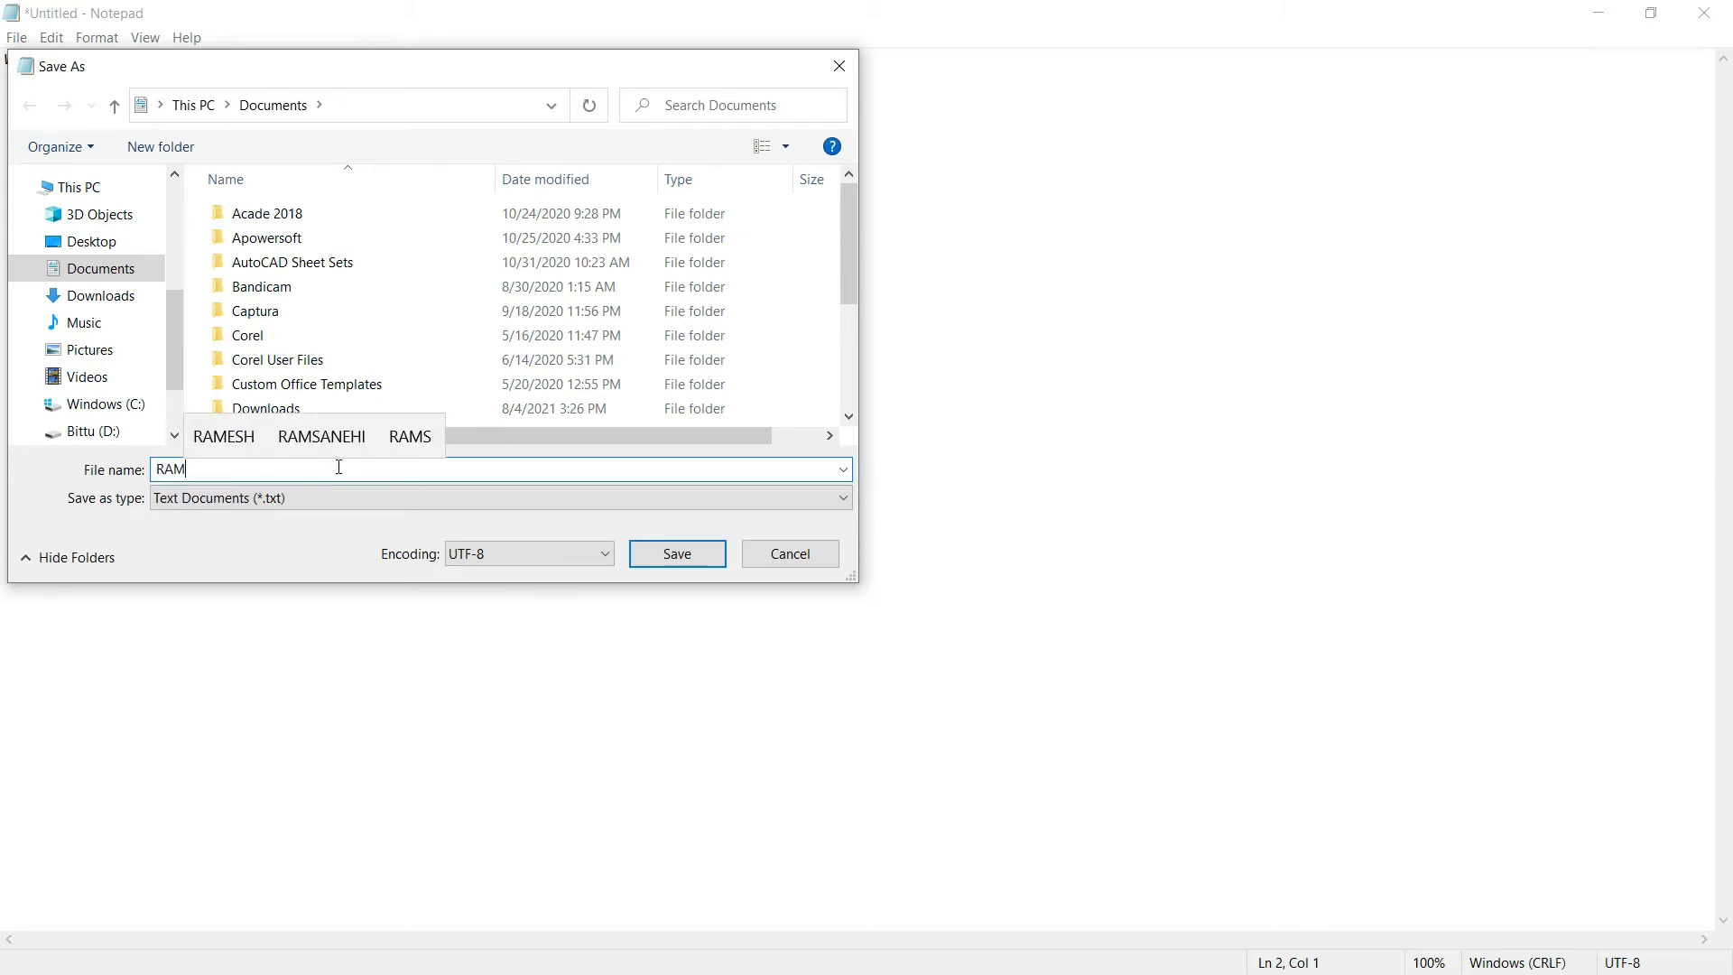
pyautogui.click(675, 557)
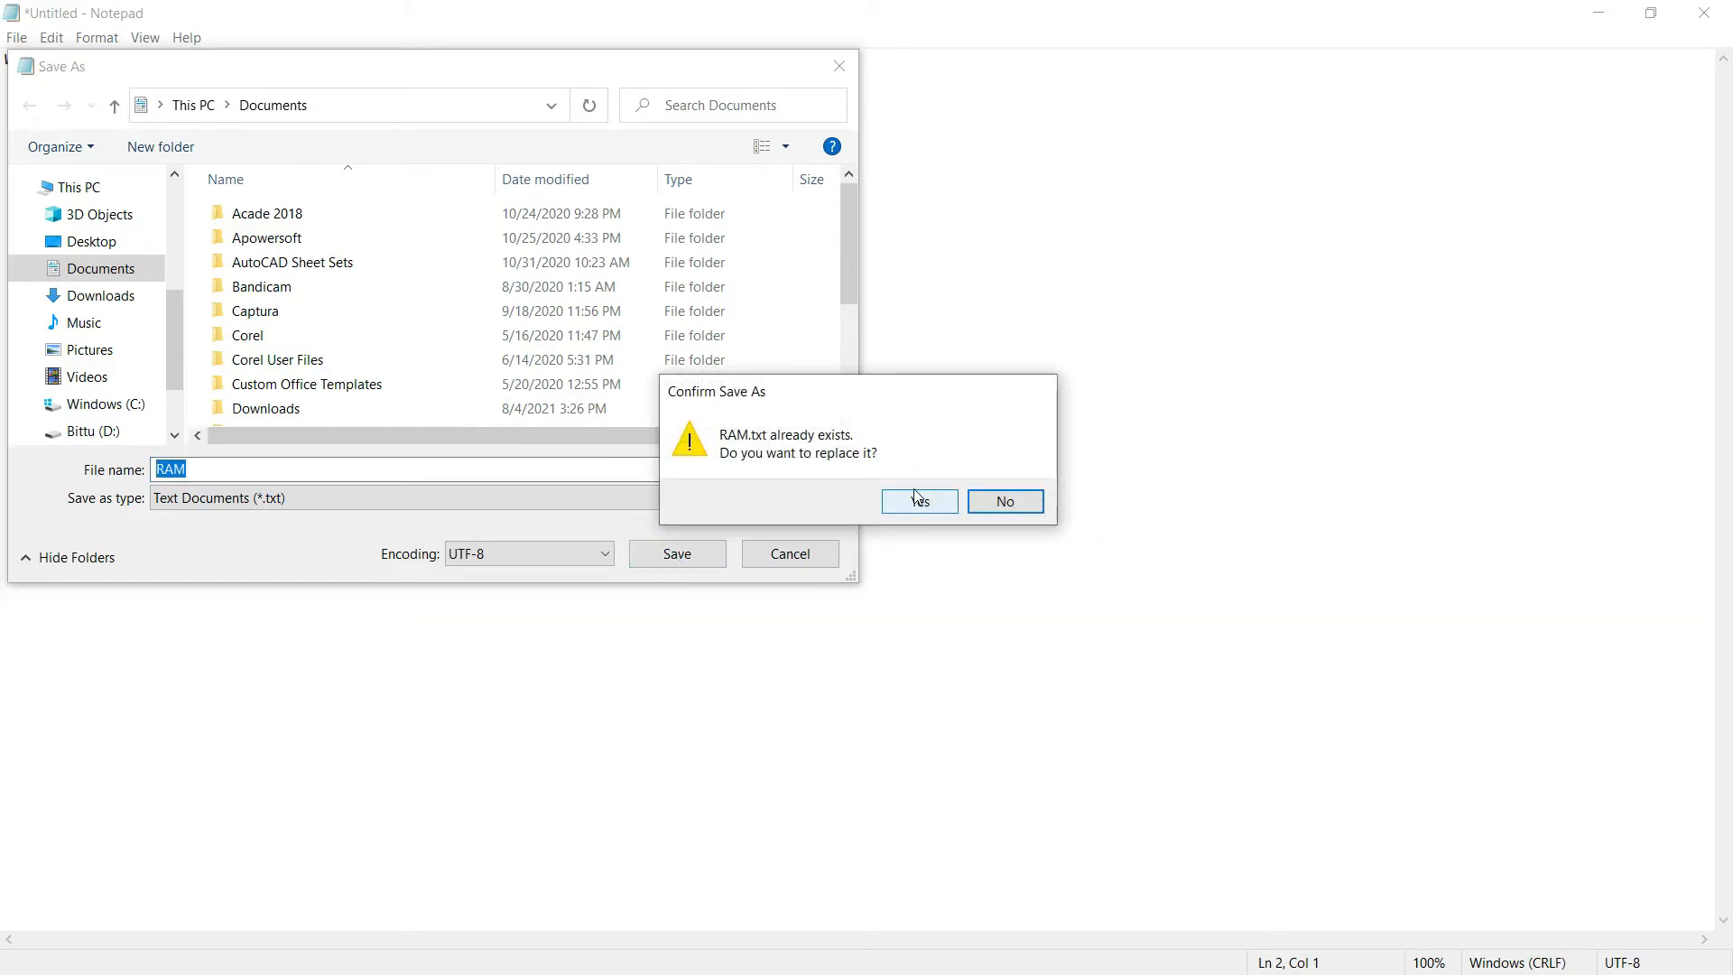
pyautogui.click(975, 502)
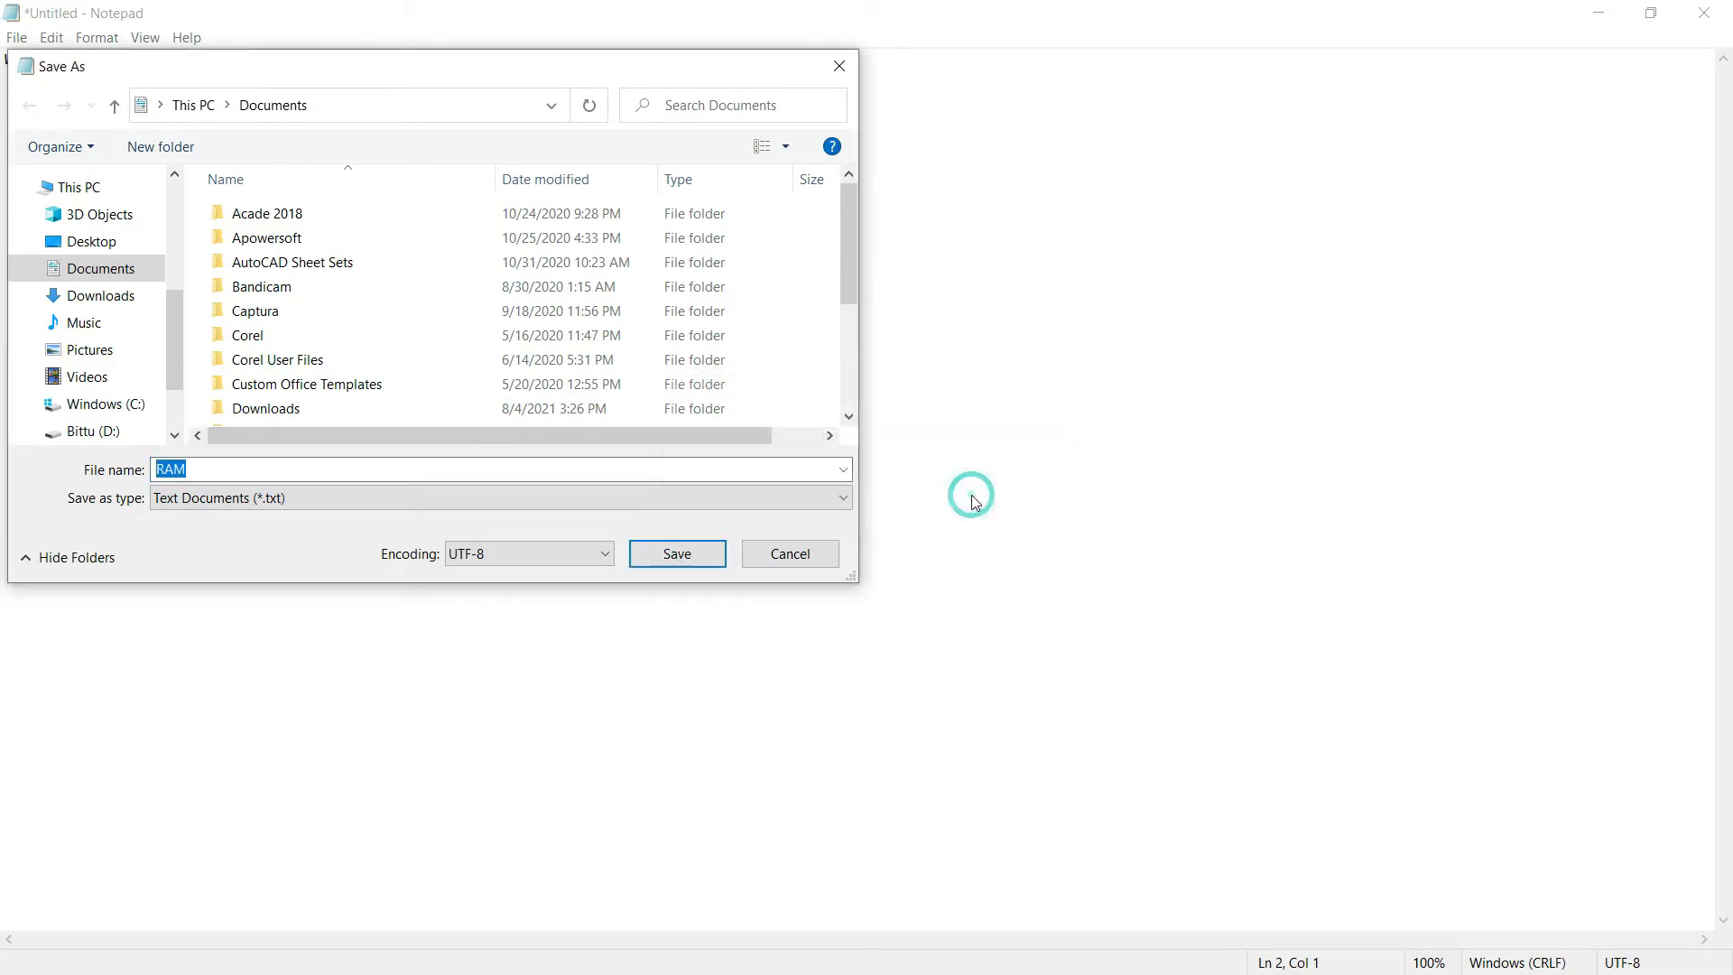
pyautogui.click(423, 467)
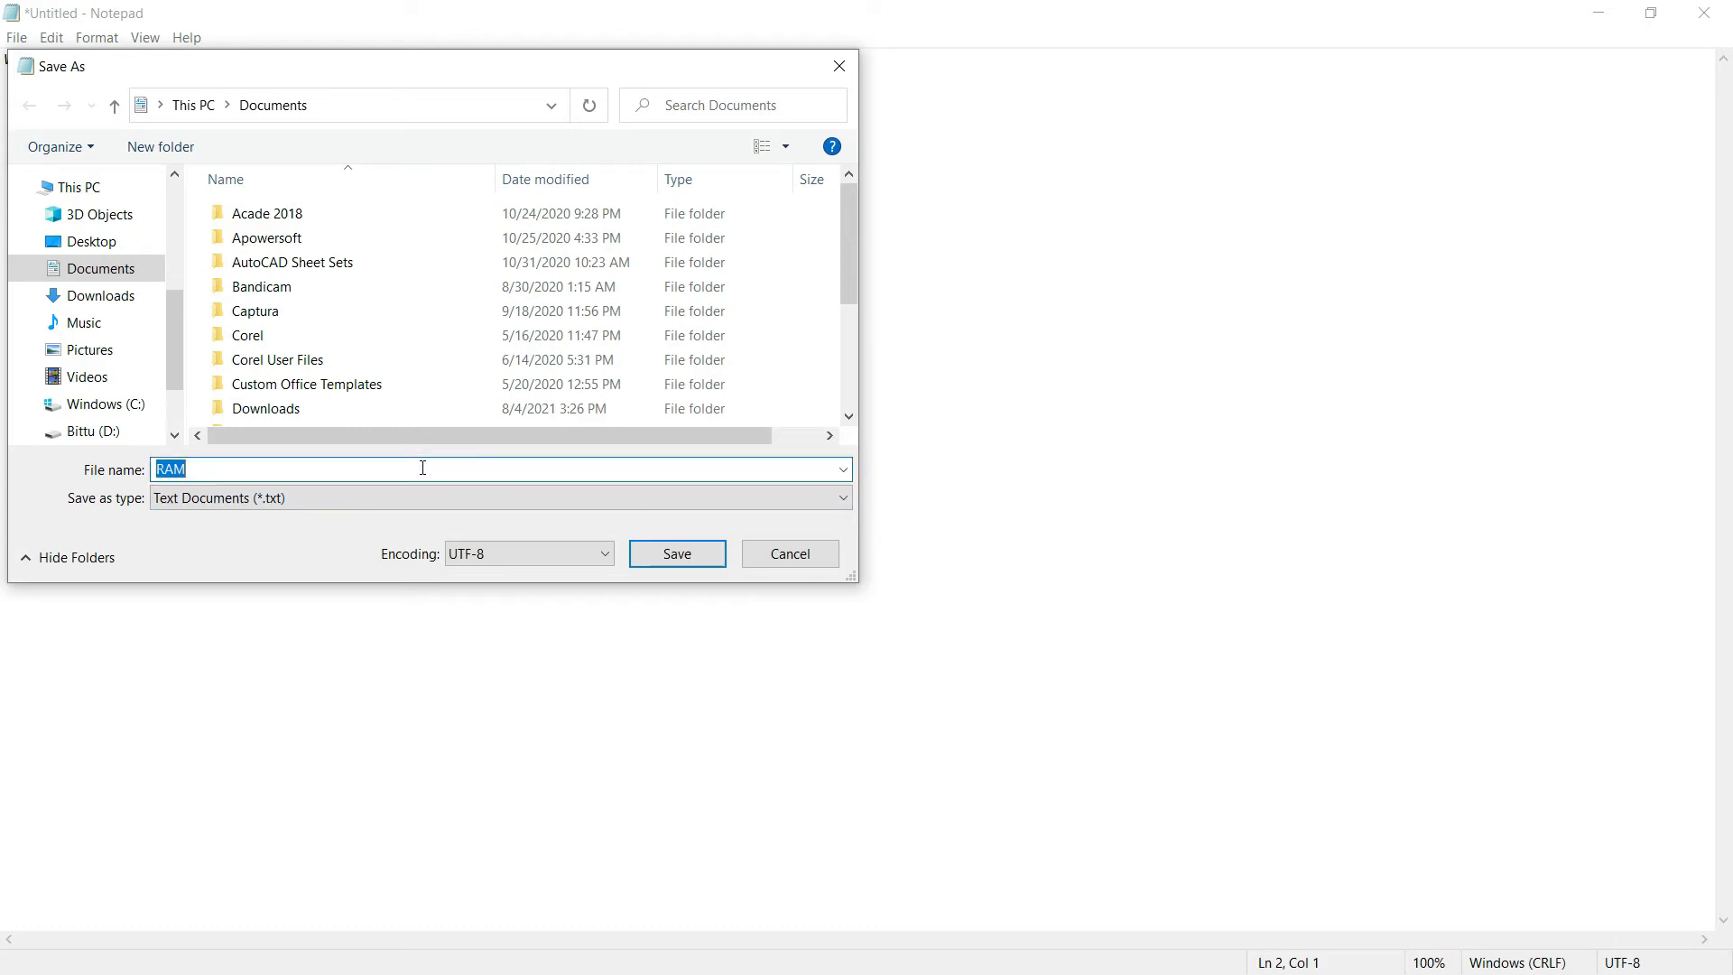
pyautogui.click(422, 468)
pyautogui.write('ESH')
pyautogui.click(690, 565)
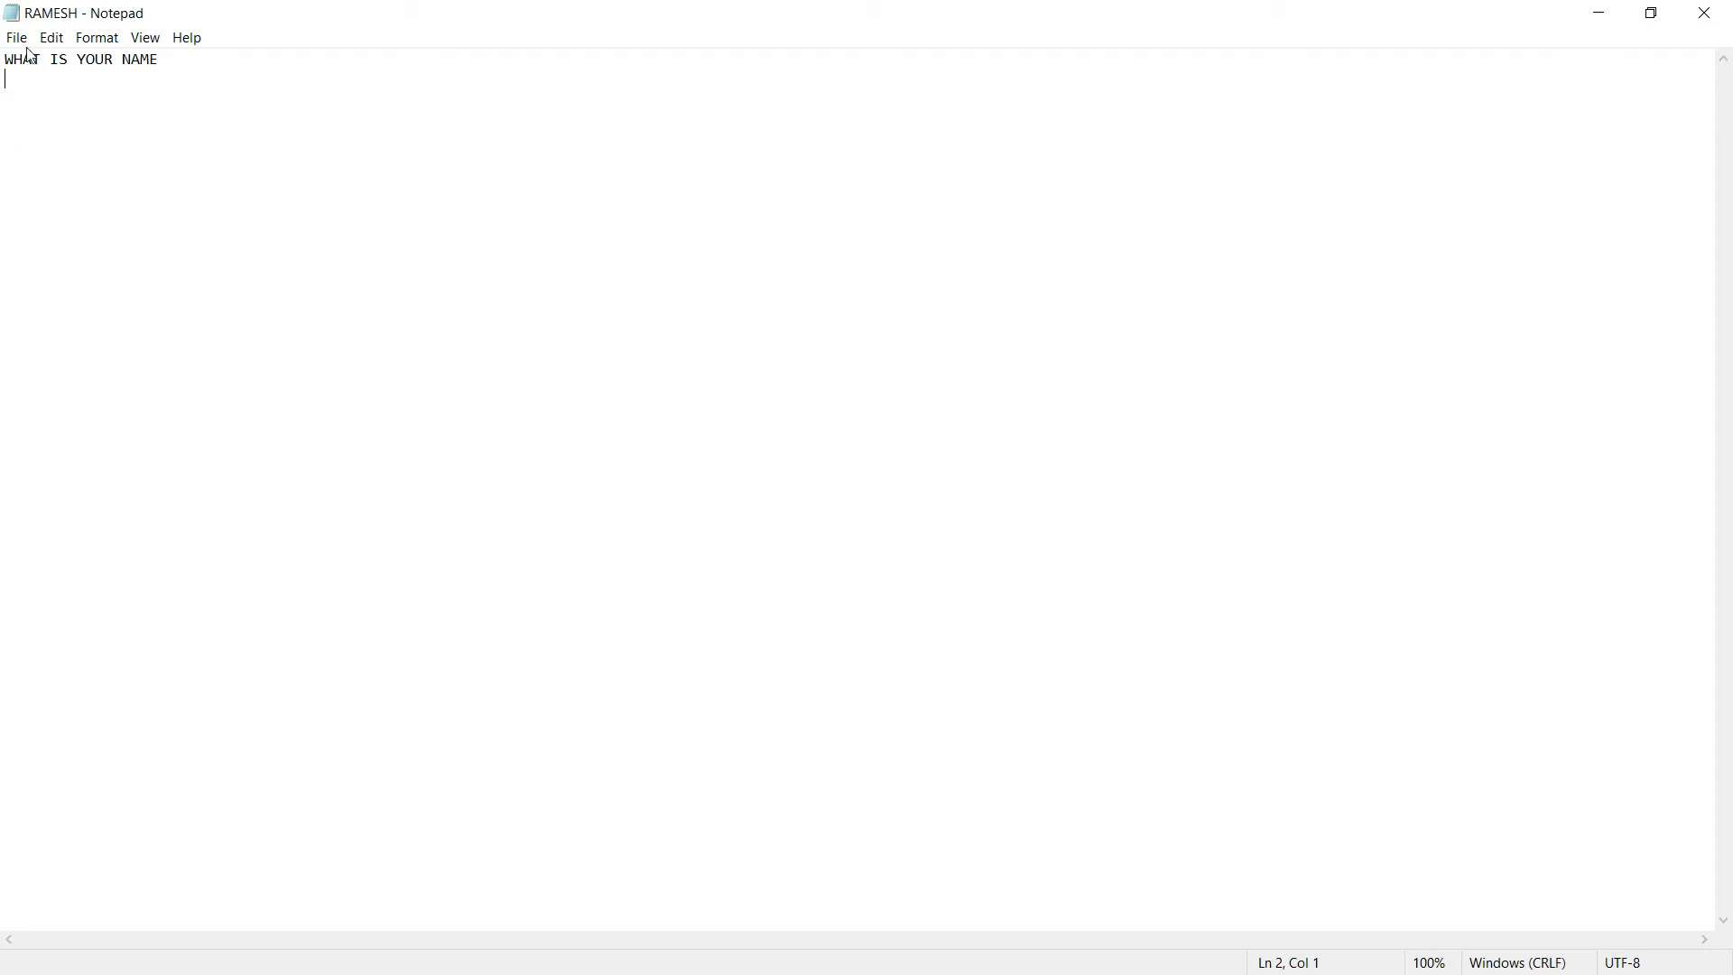
pyautogui.click(226, 141)
pyautogui.click(19, 43)
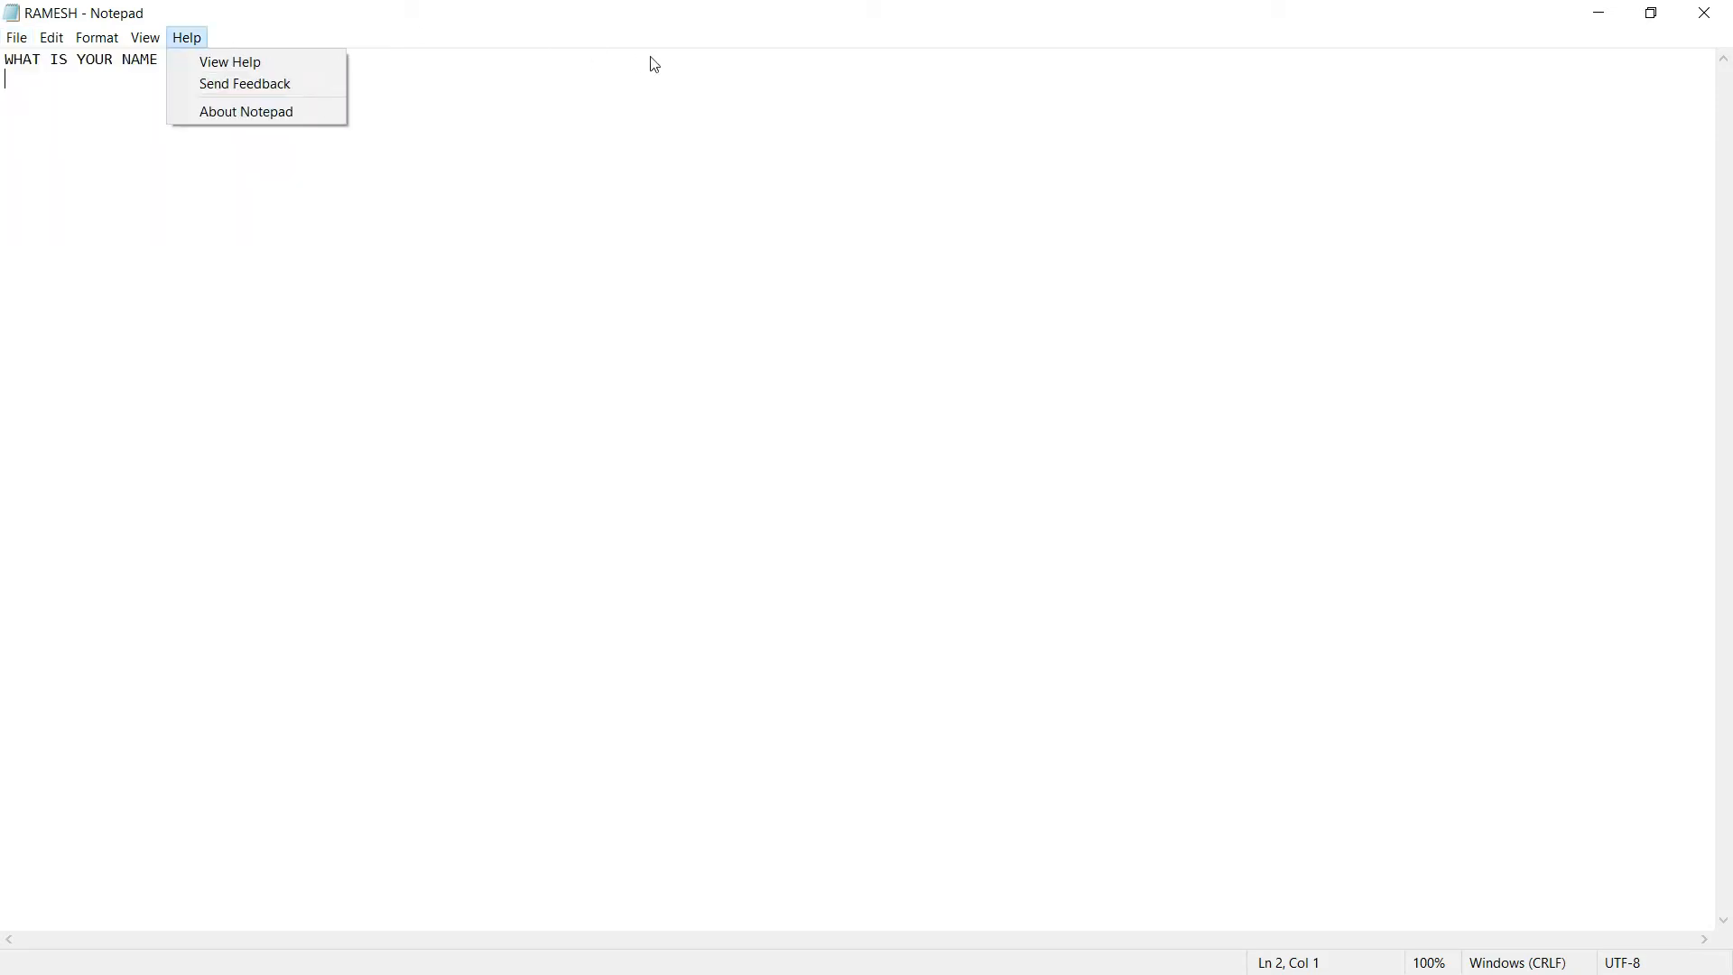
pyautogui.click(820, 191)
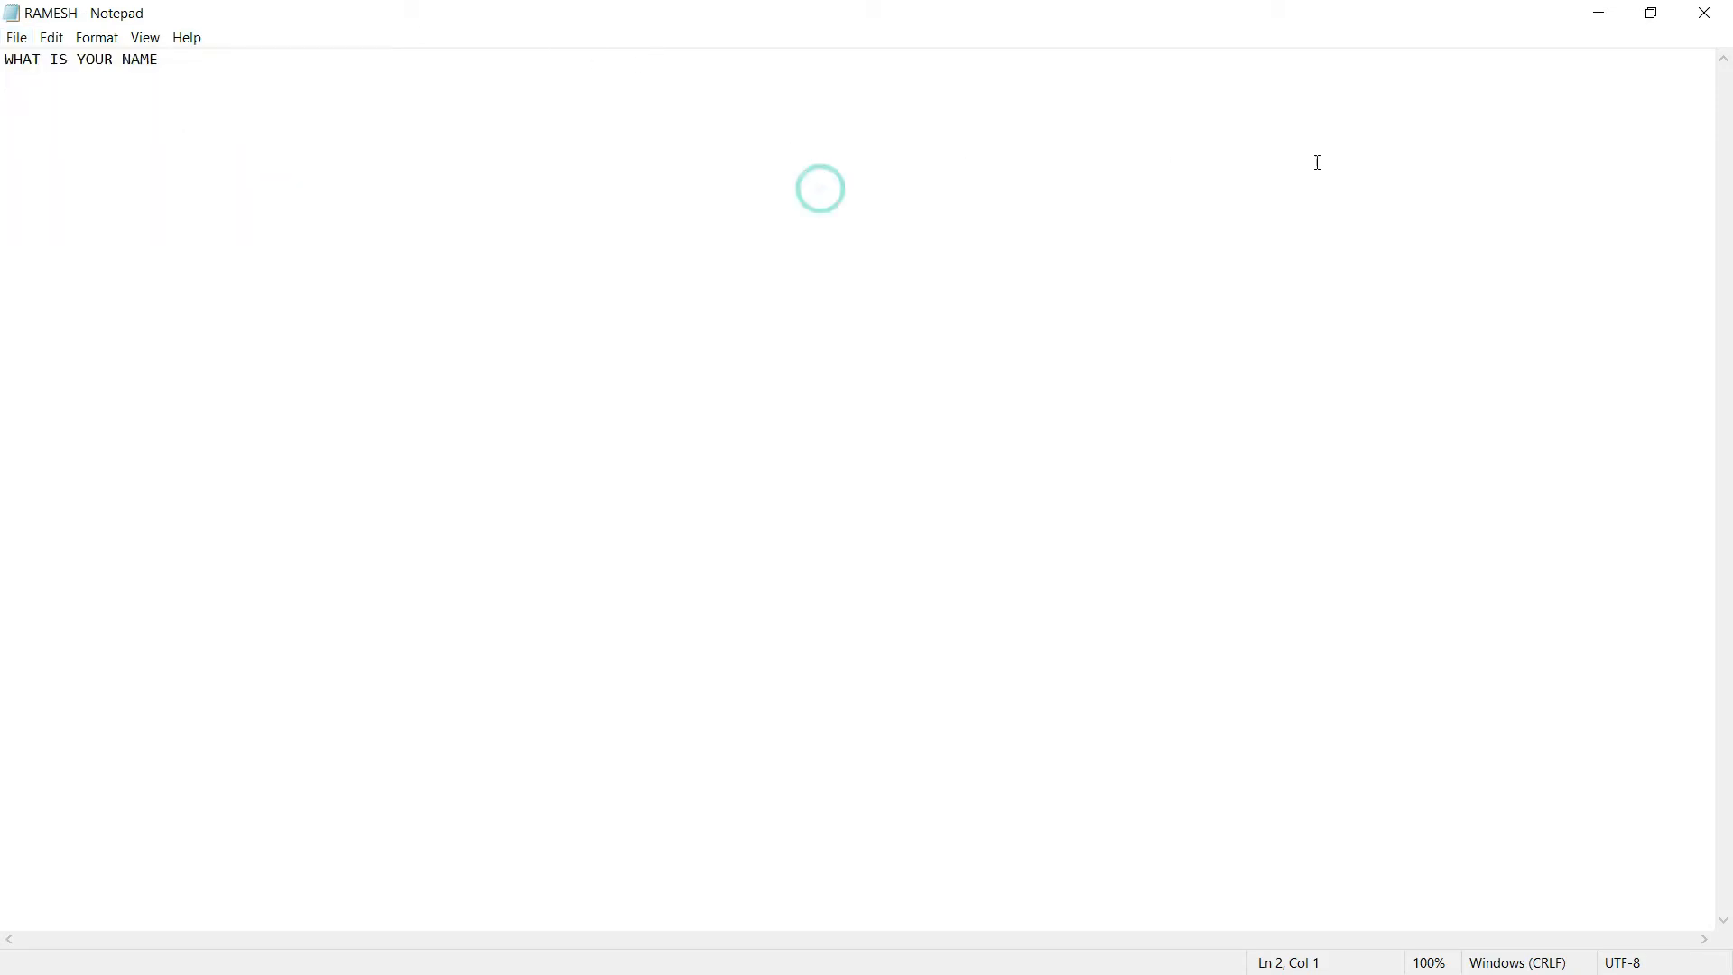
# - Restore the RAMESH window to a smaller size on the desktop and show its File menu
pyautogui.click(1650, 14)
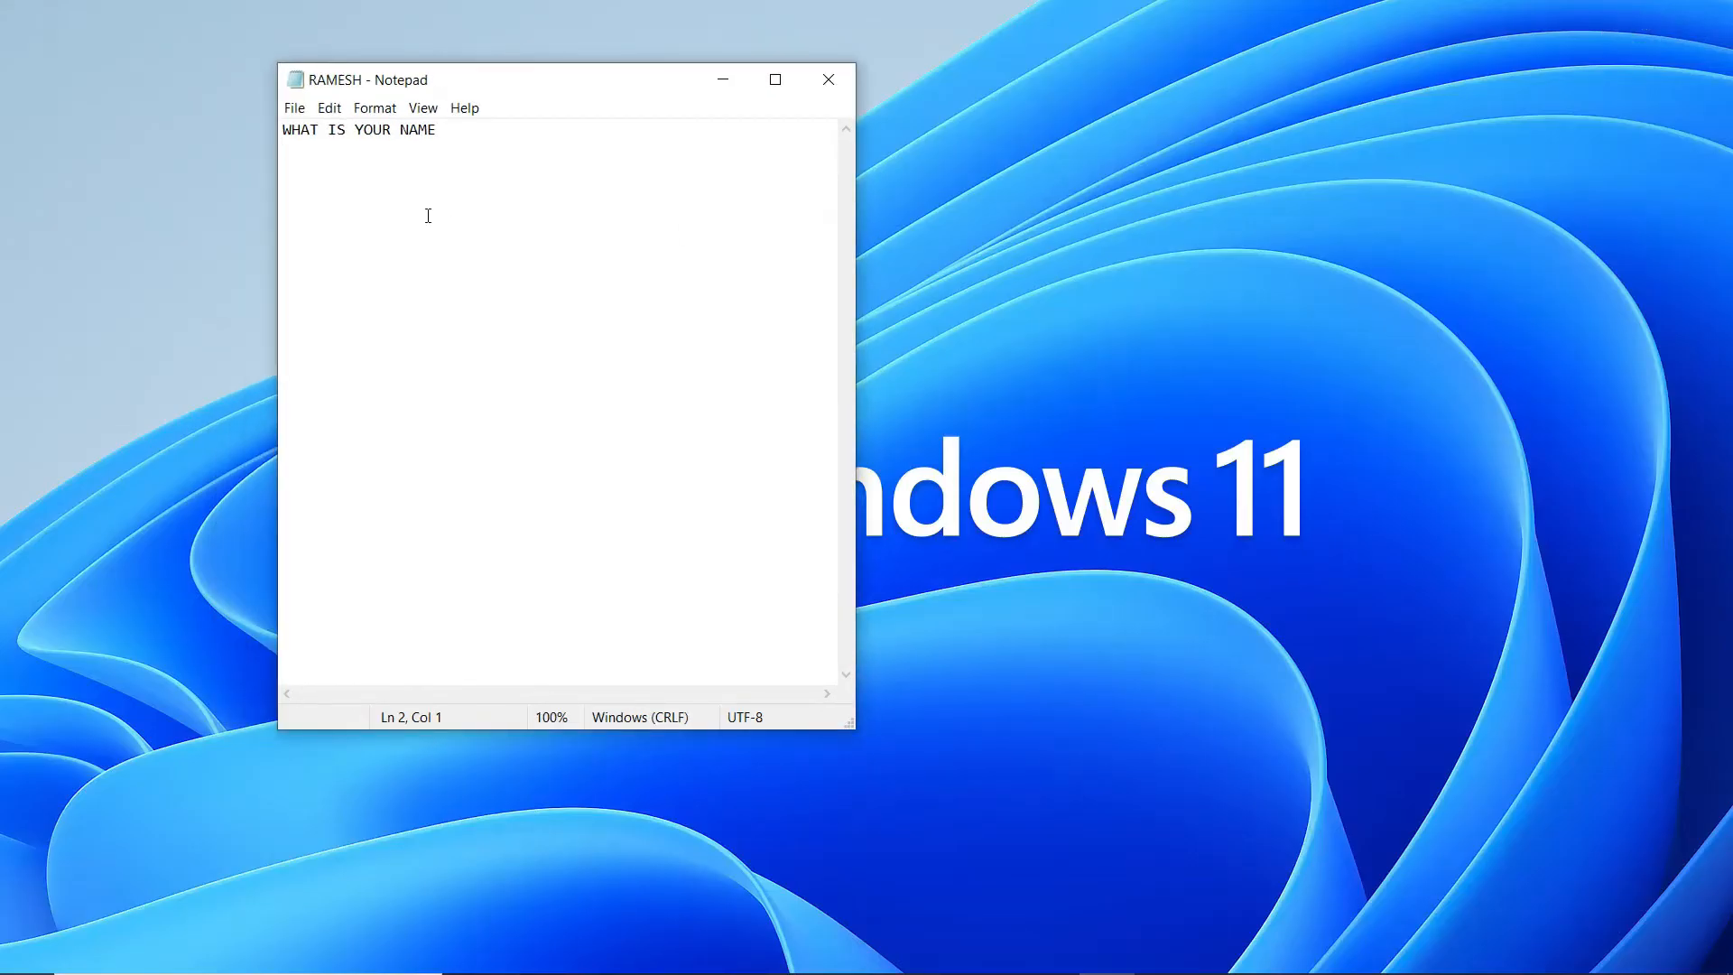
pyautogui.click(293, 109)
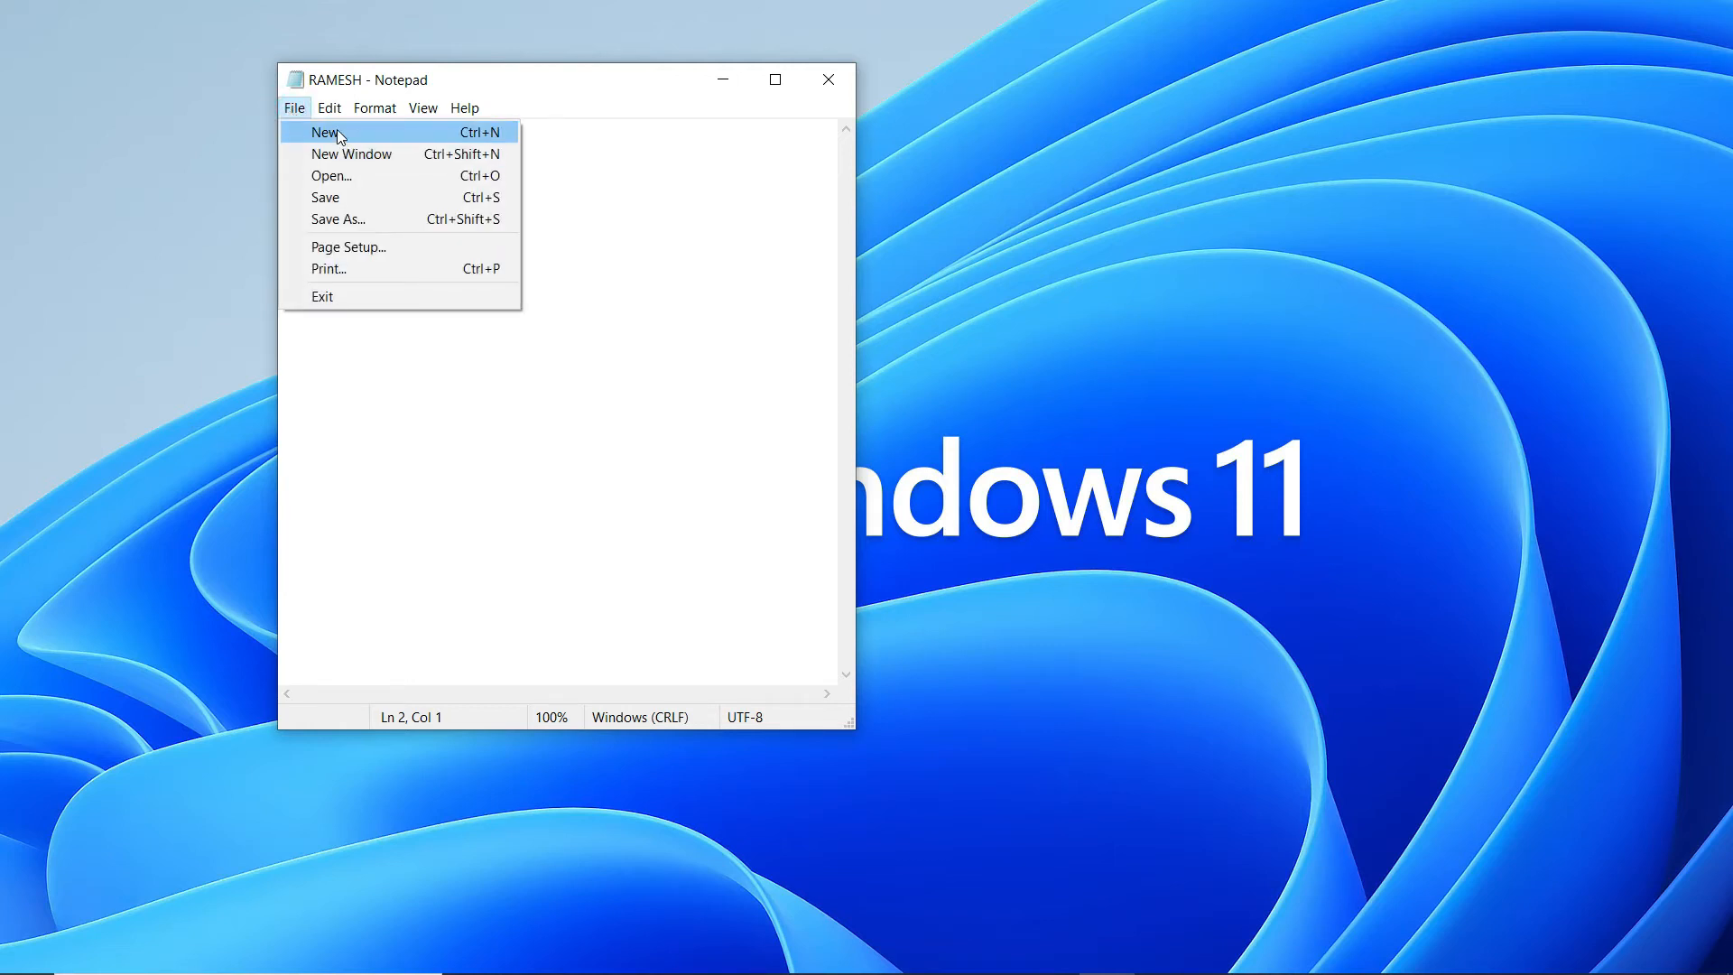
pyautogui.click(569, 241)
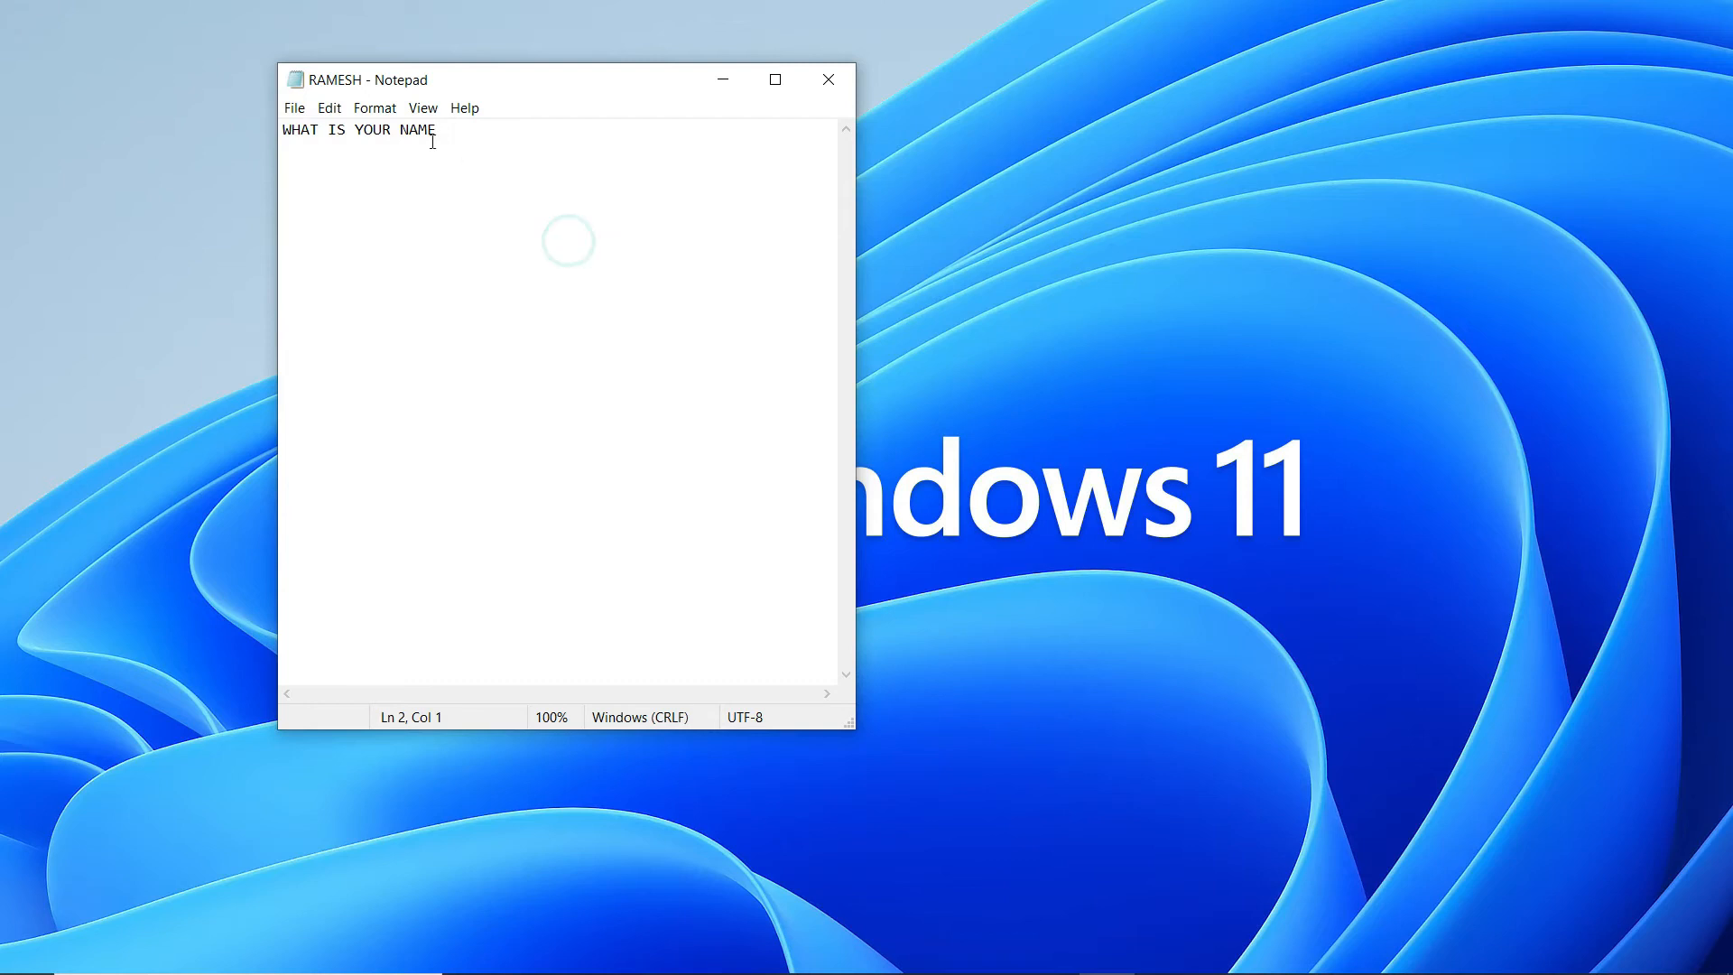
pyautogui.click(295, 109)
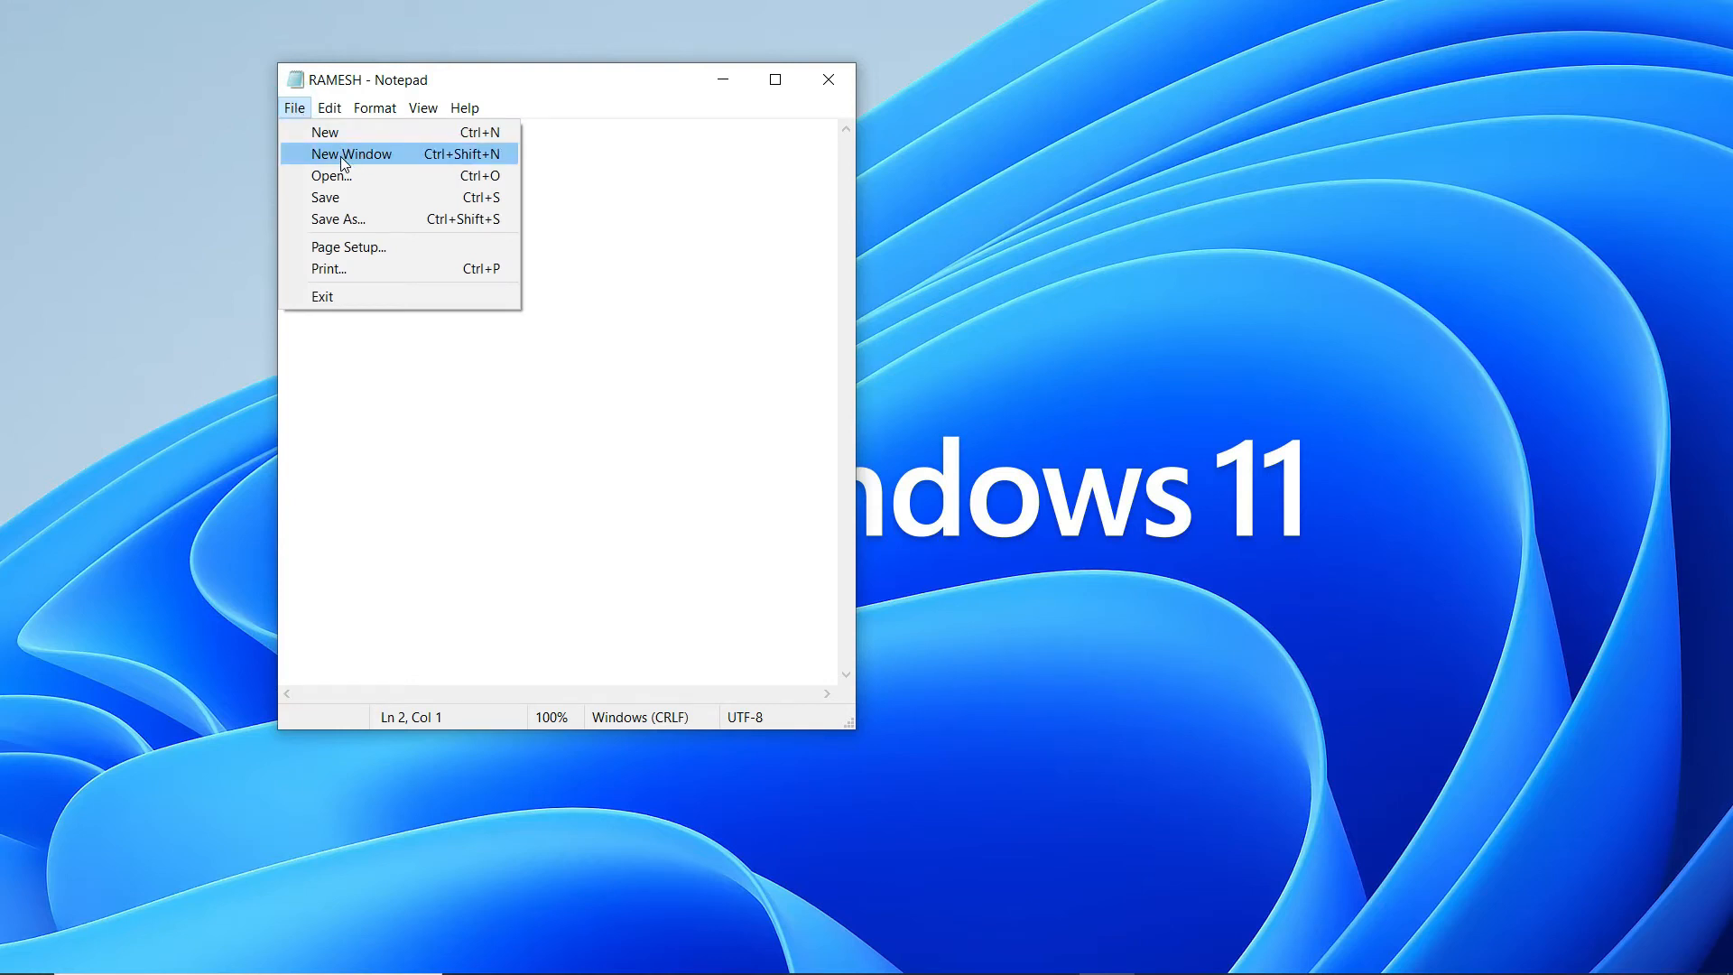
# - Open a blank second Notepad window and position it to the right of the note
pyautogui.click(402, 156)
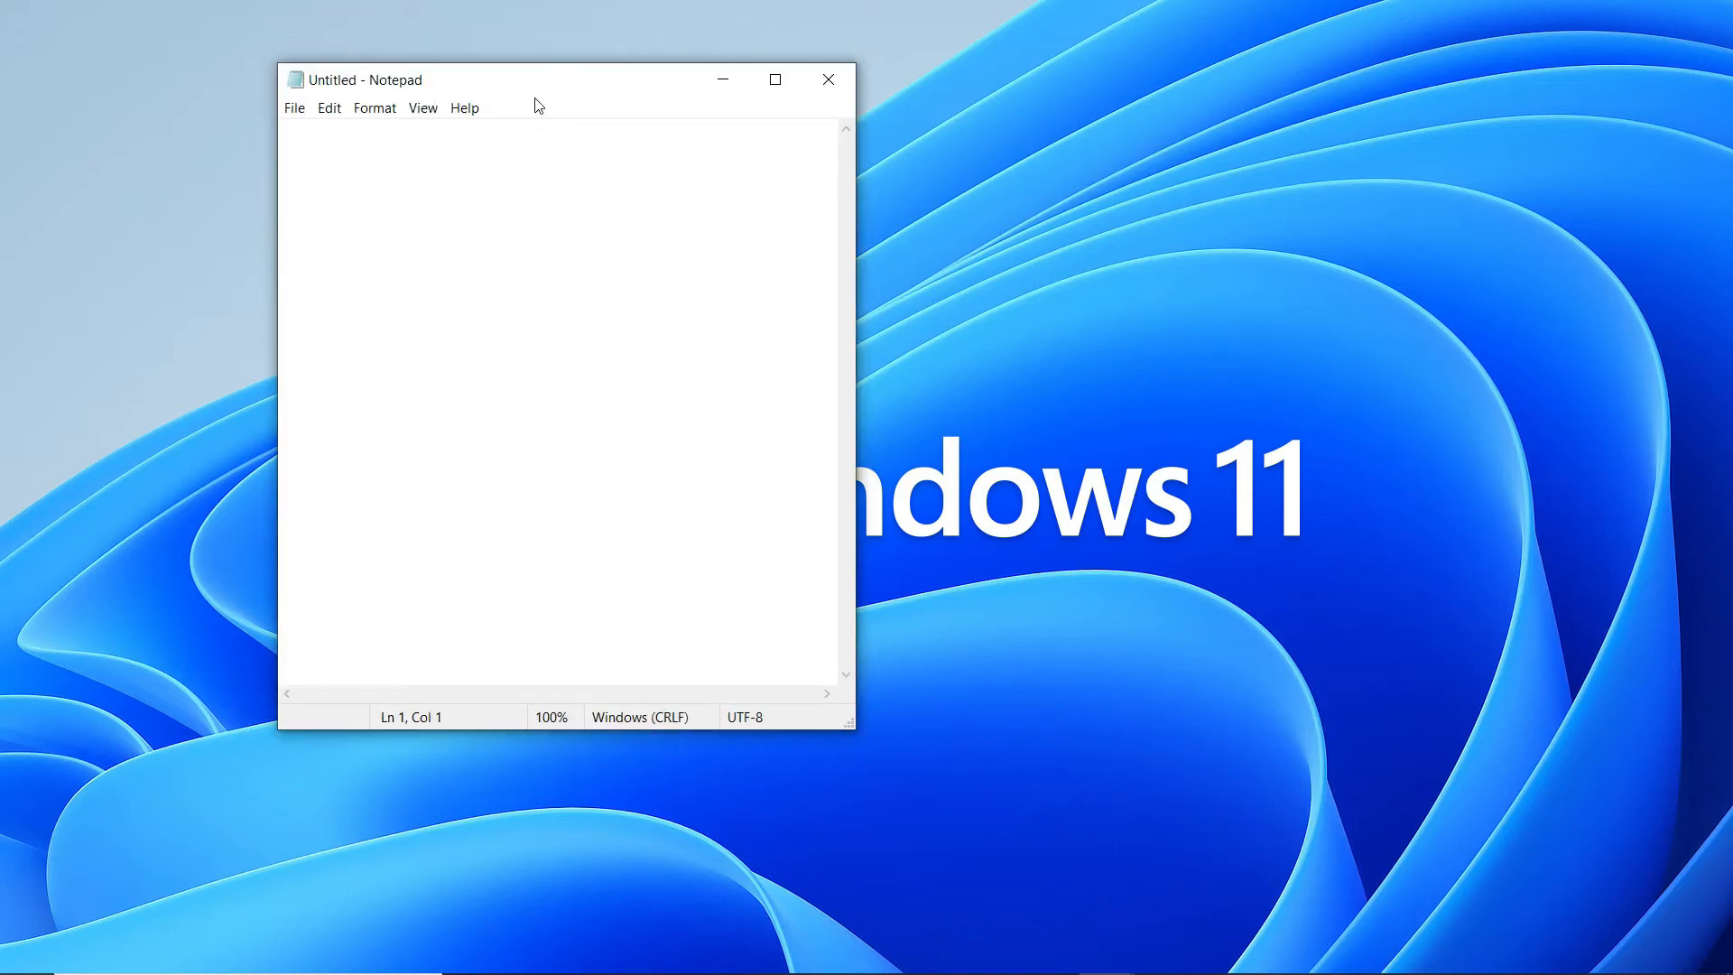
pyautogui.click(476, 72)
pyautogui.moveTo(478, 80); pyautogui.dragTo(825, 96)
pyautogui.click(449, 278)
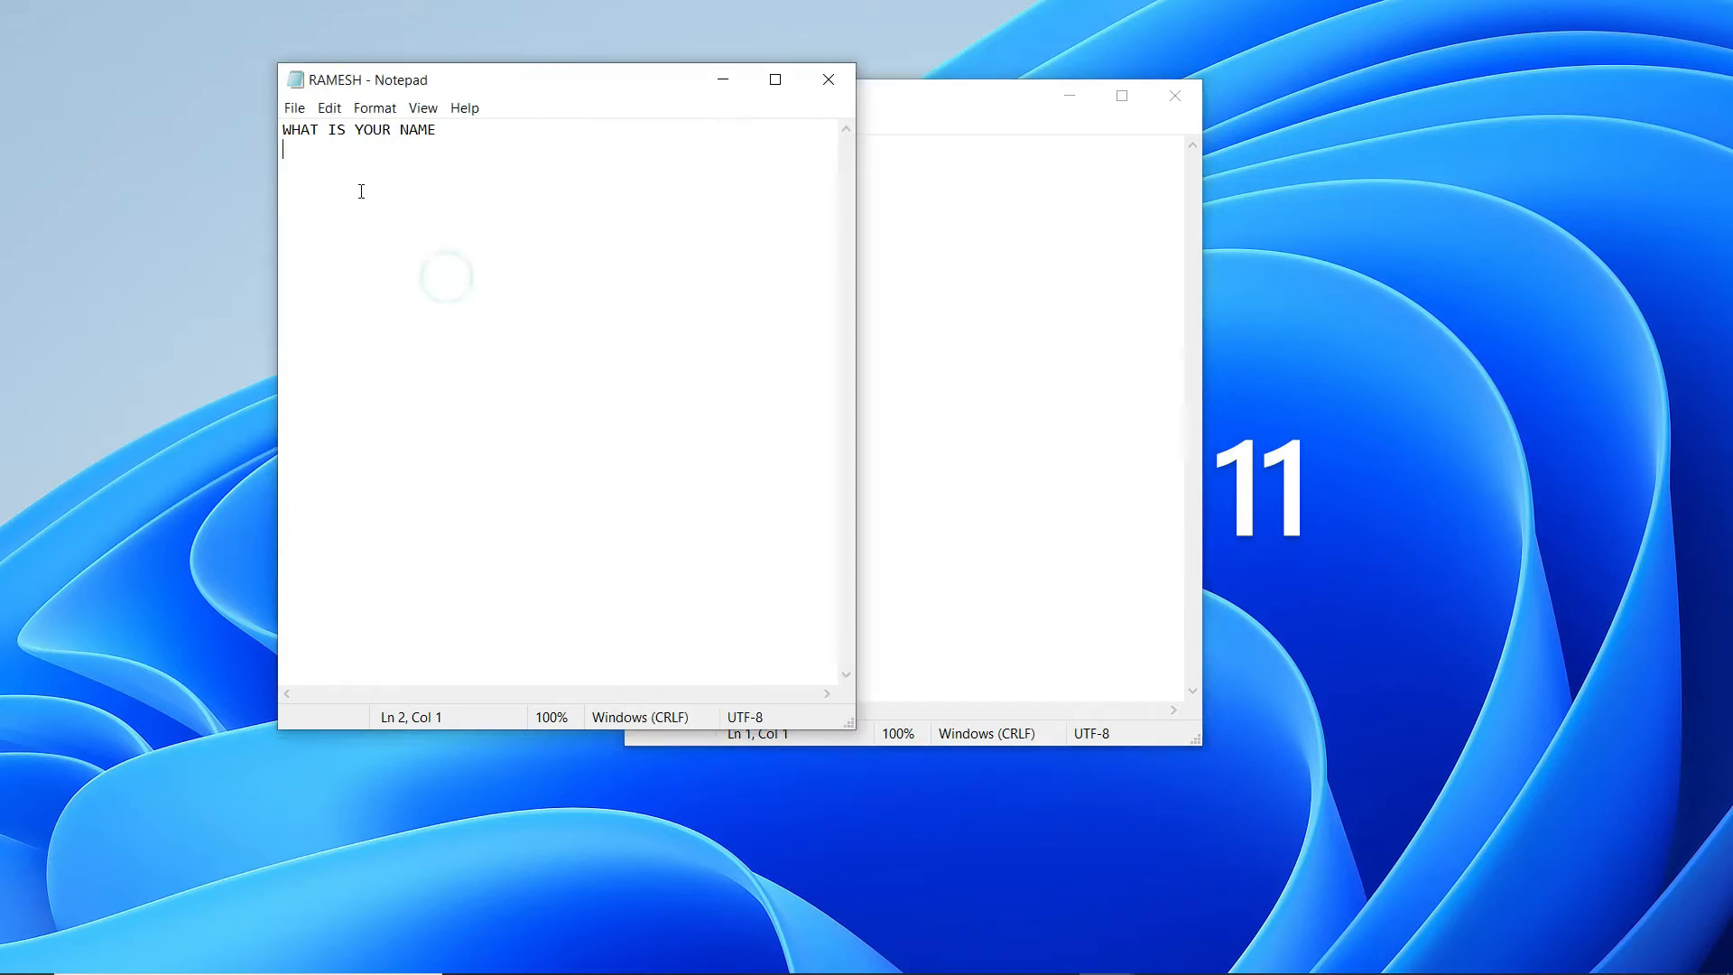
pyautogui.click(594, 207)
pyautogui.click(939, 136)
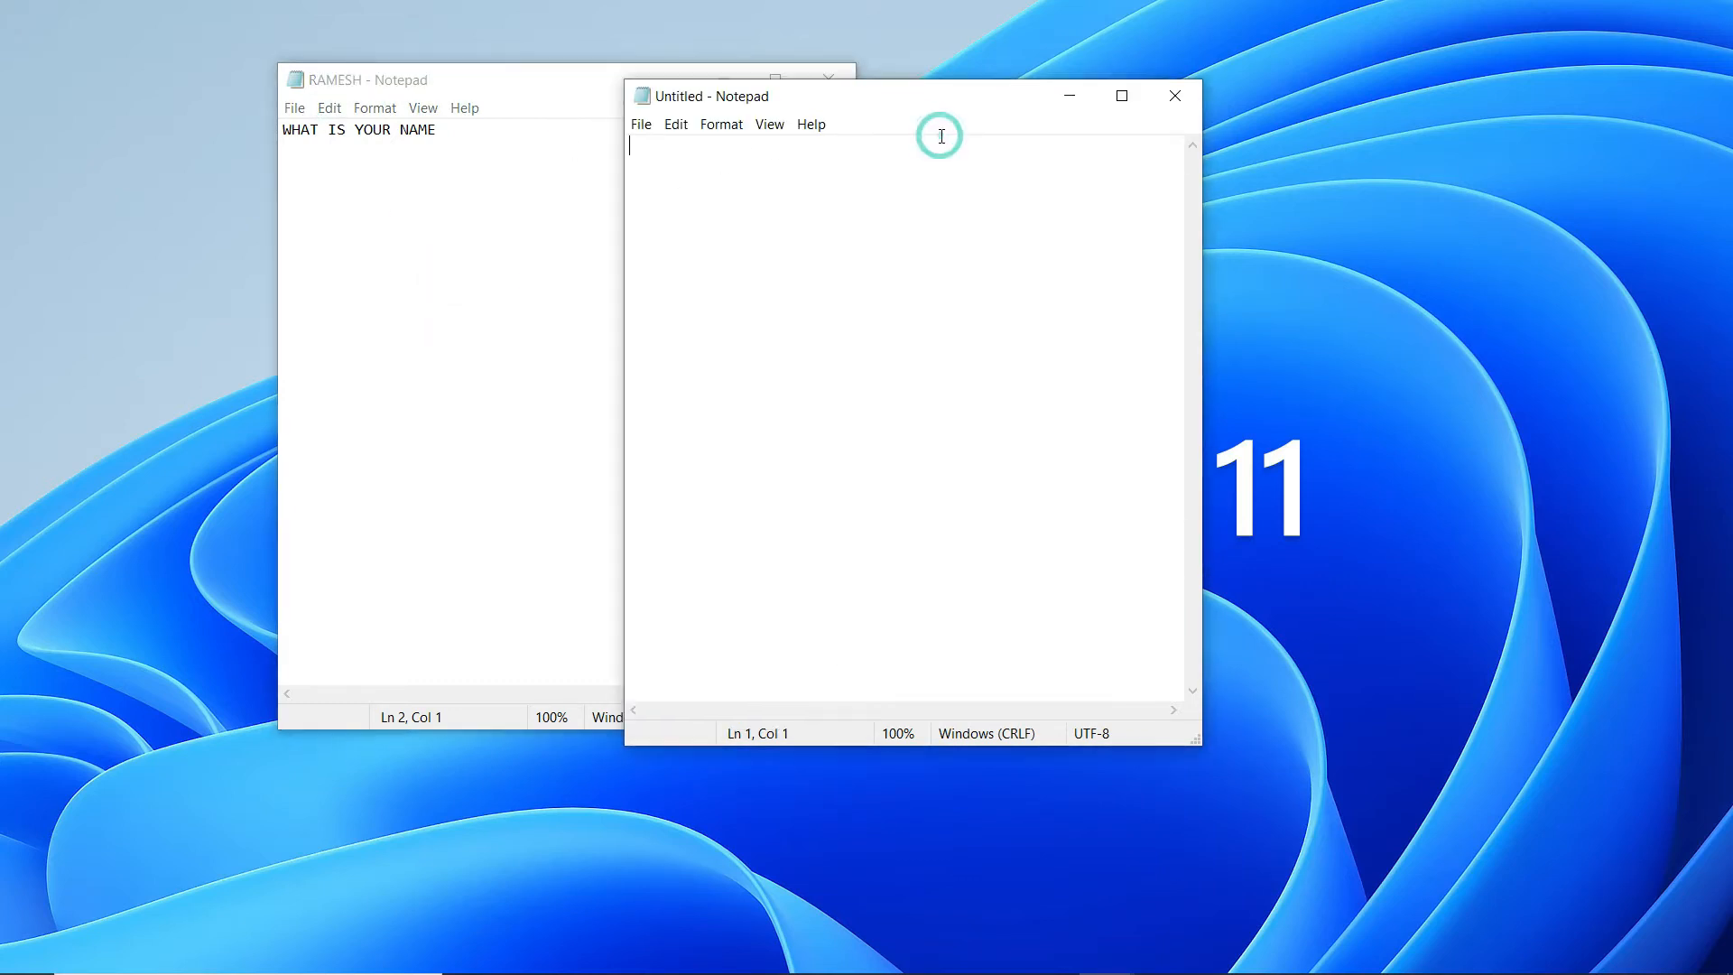
pyautogui.moveTo(914, 110); pyautogui.dragTo(1185, 106)
pyautogui.click(653, 292)
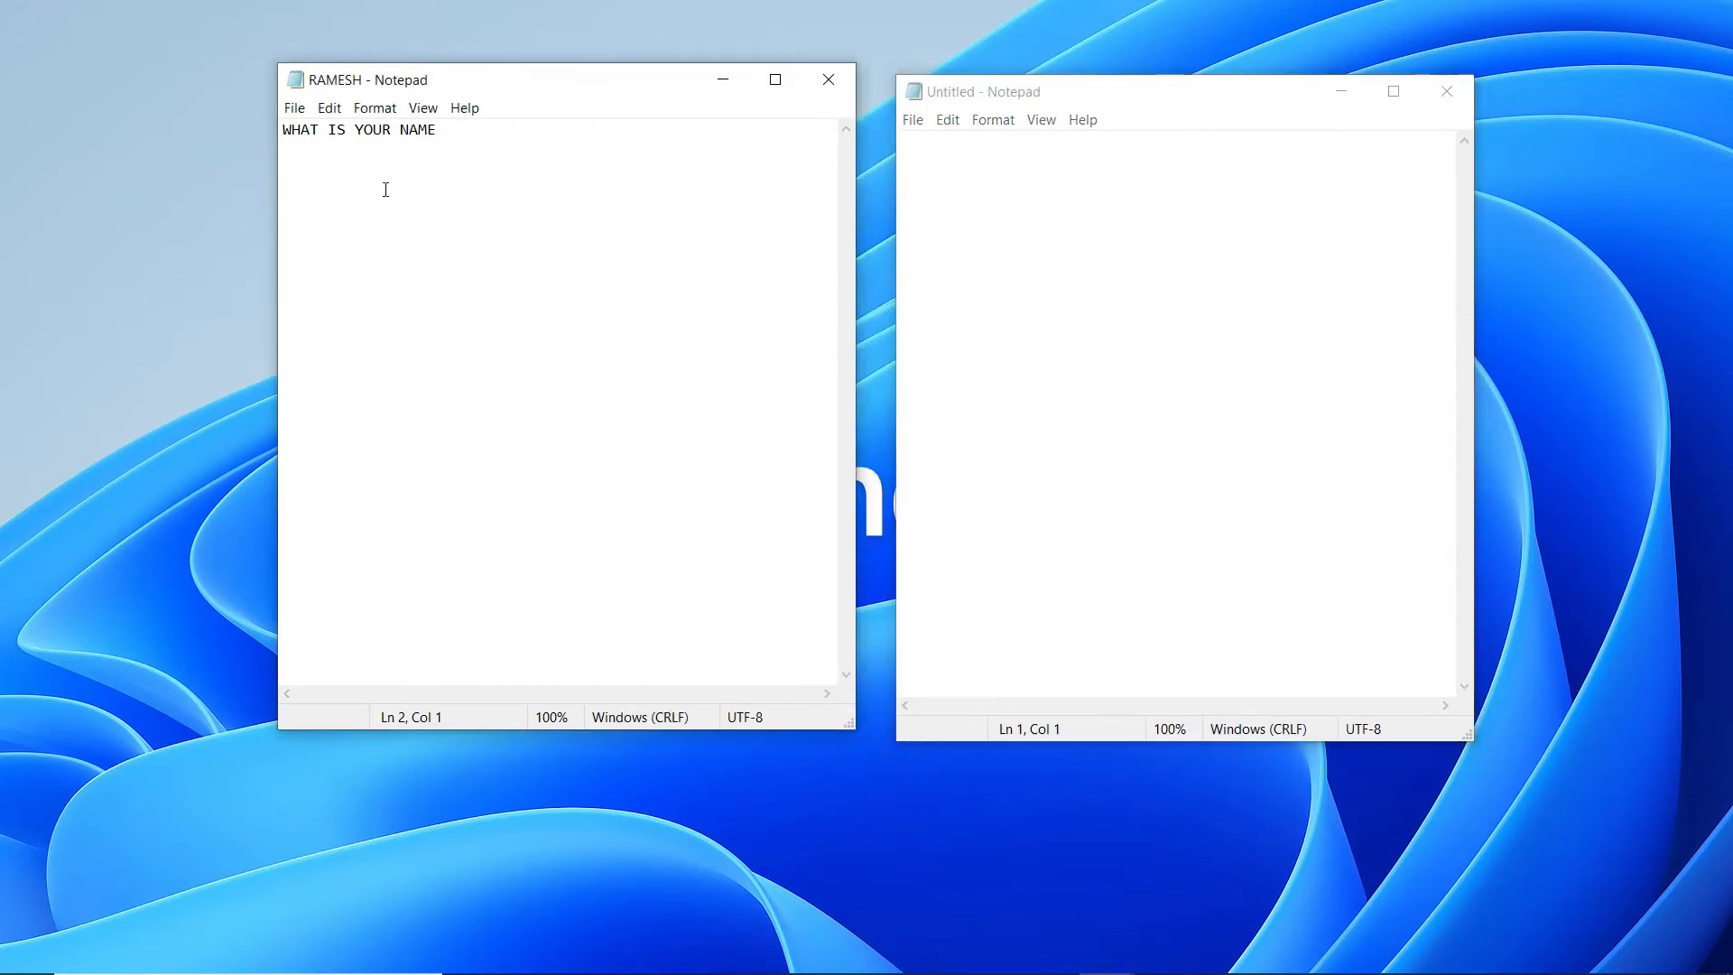
pyautogui.click(295, 108)
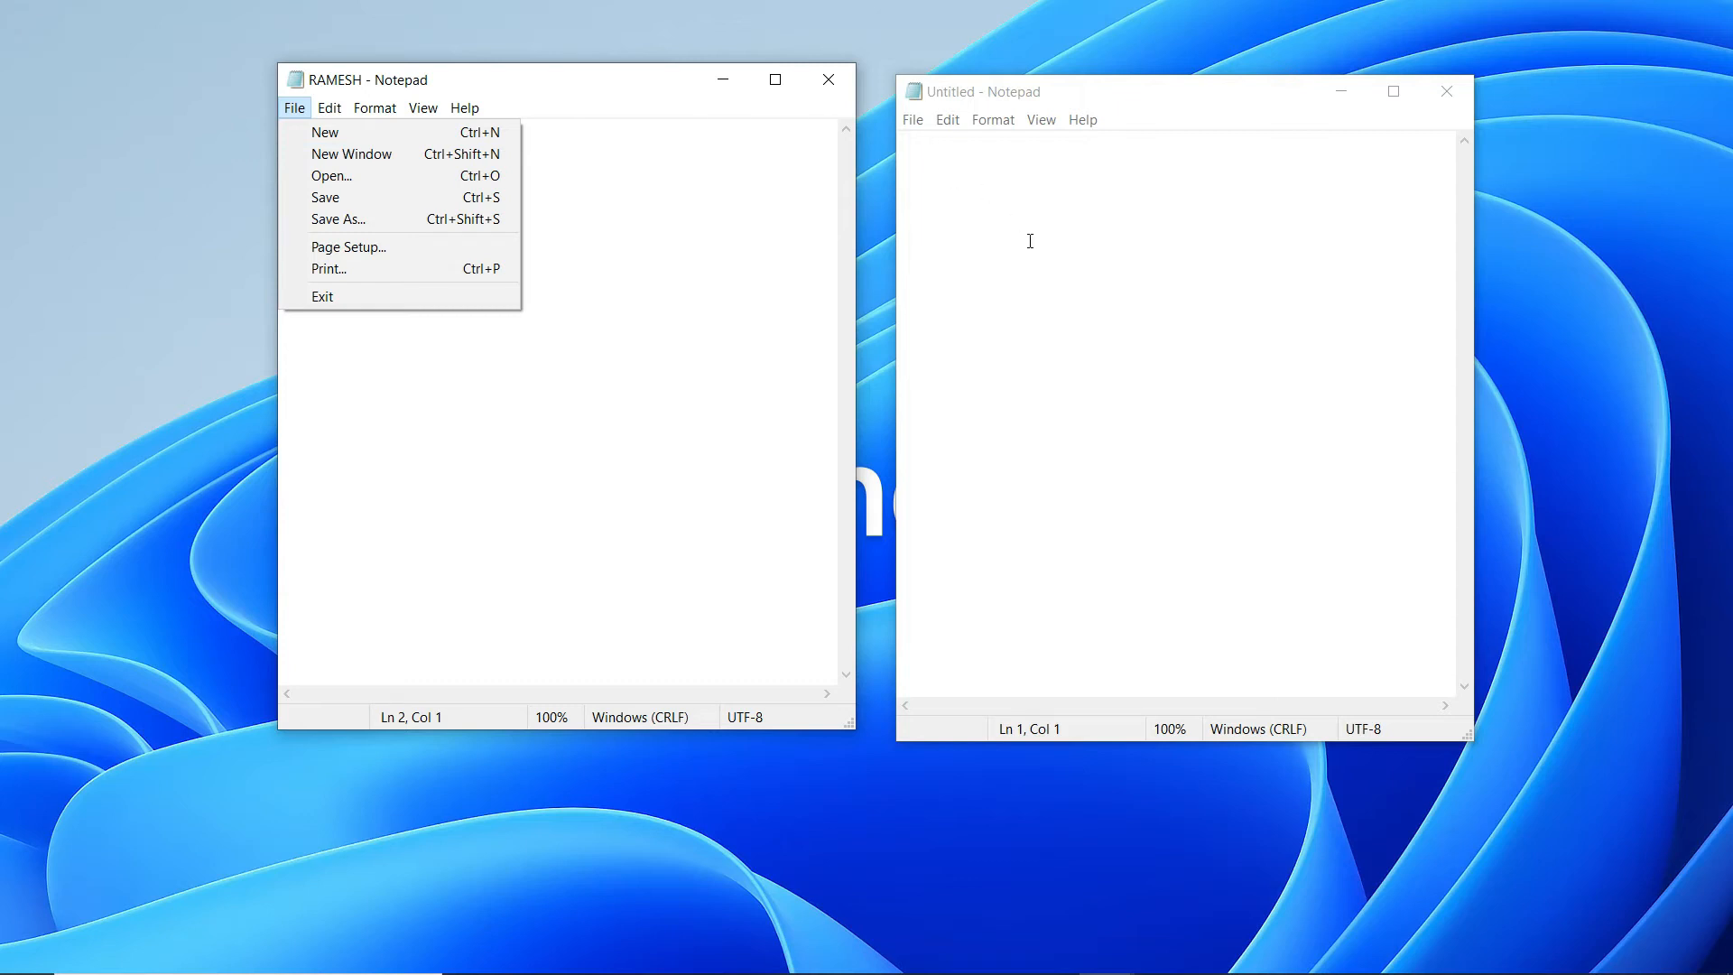
pyautogui.click(708, 230)
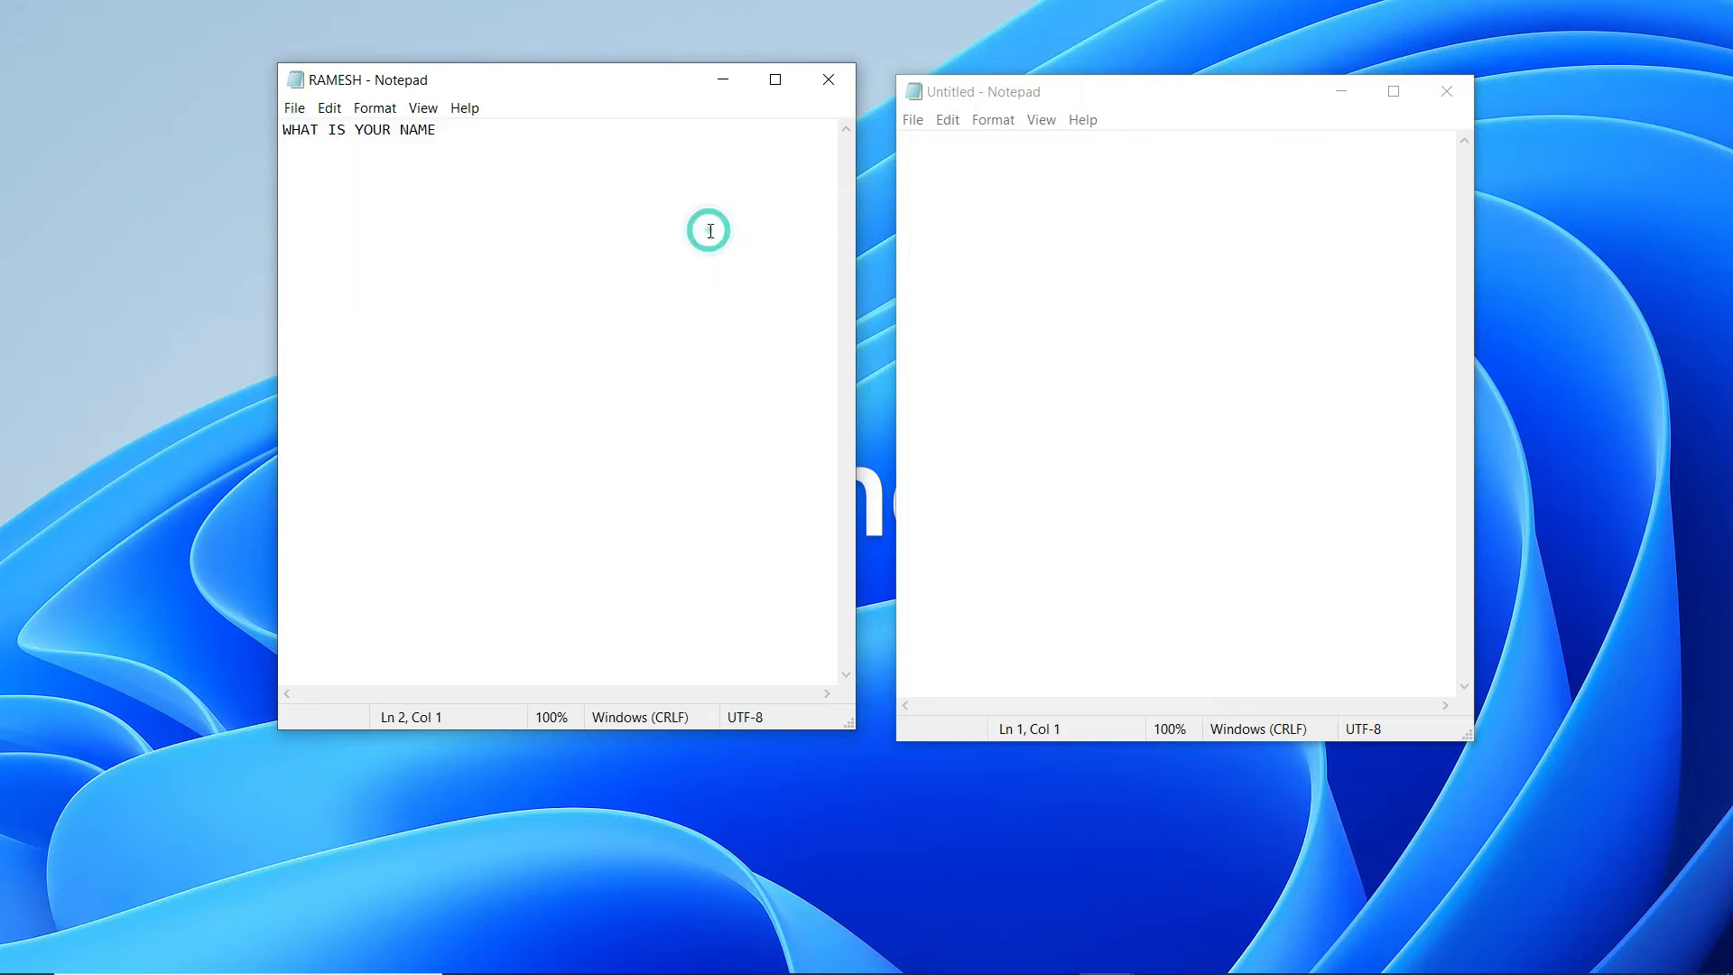
pyautogui.click(292, 110)
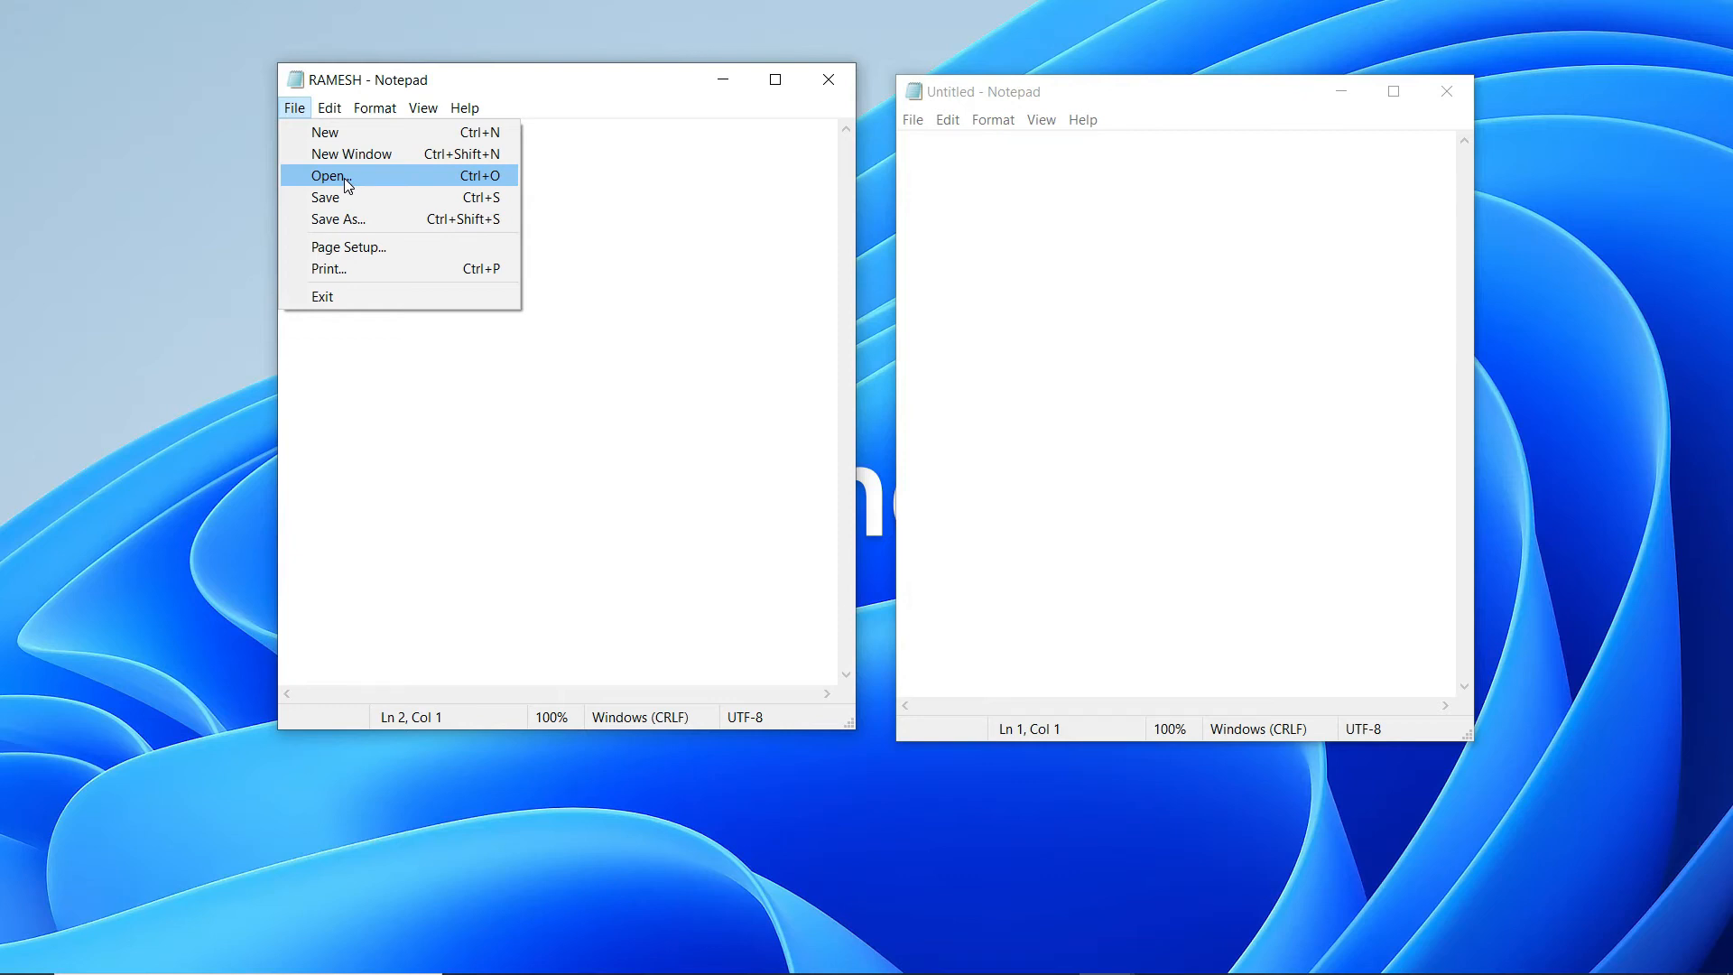
pyautogui.click(594, 244)
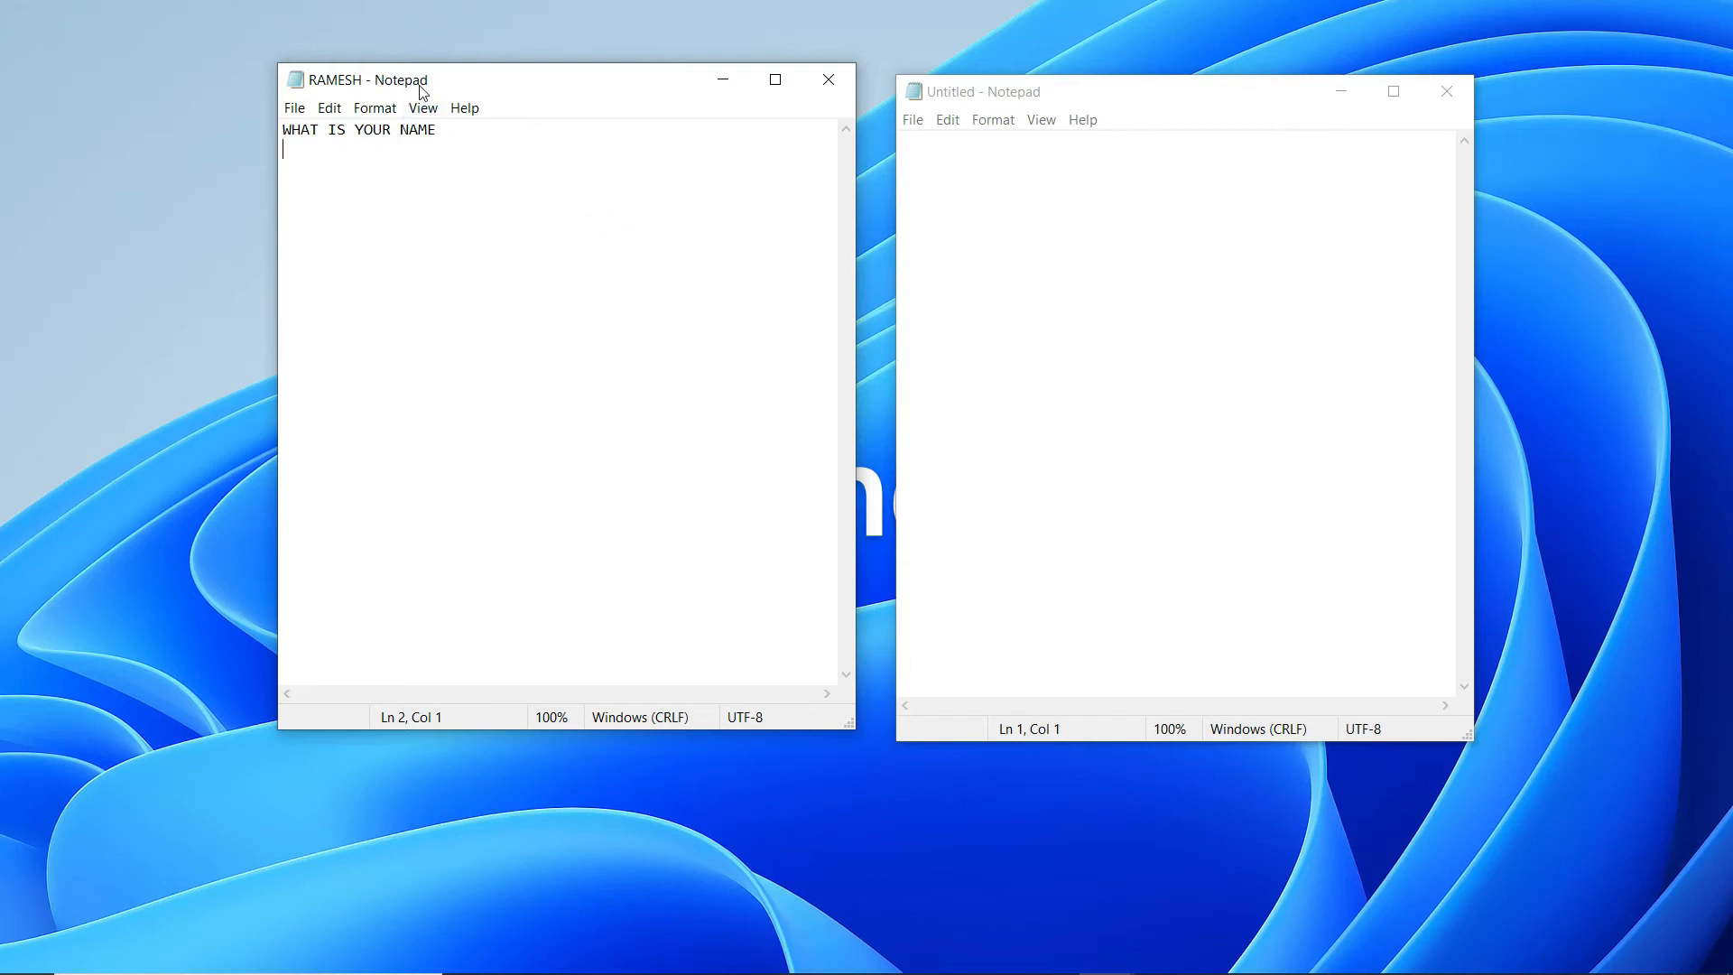
pyautogui.click(295, 108)
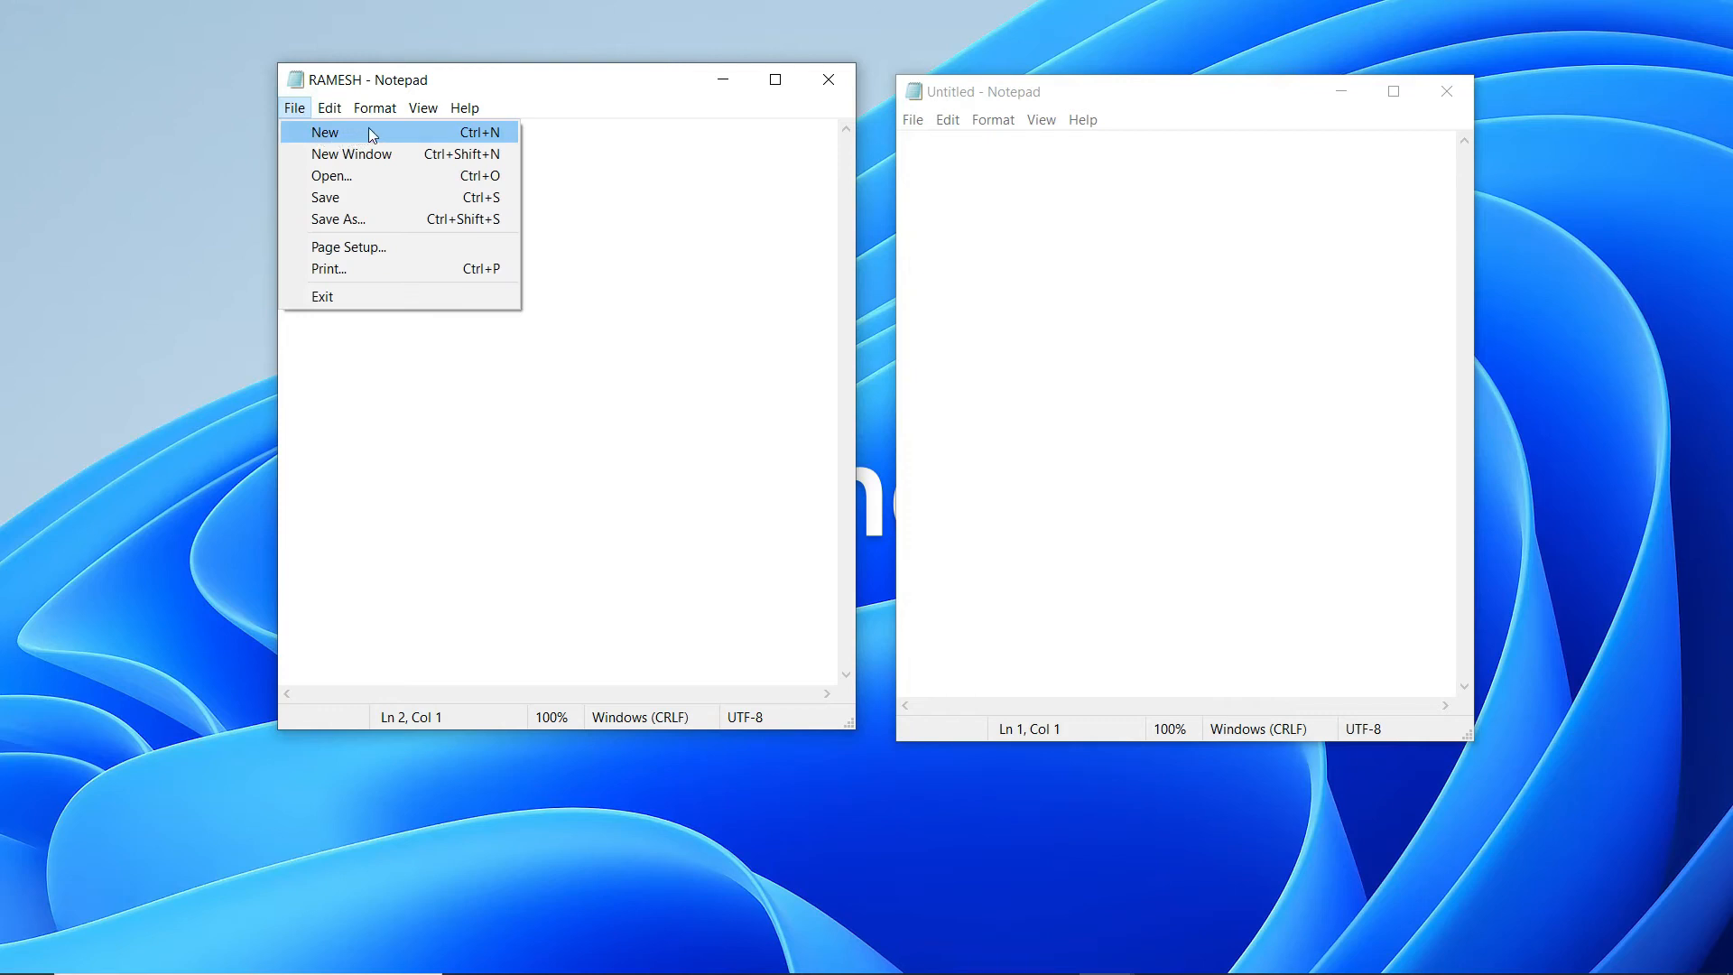
pyautogui.moveTo(354, 112)
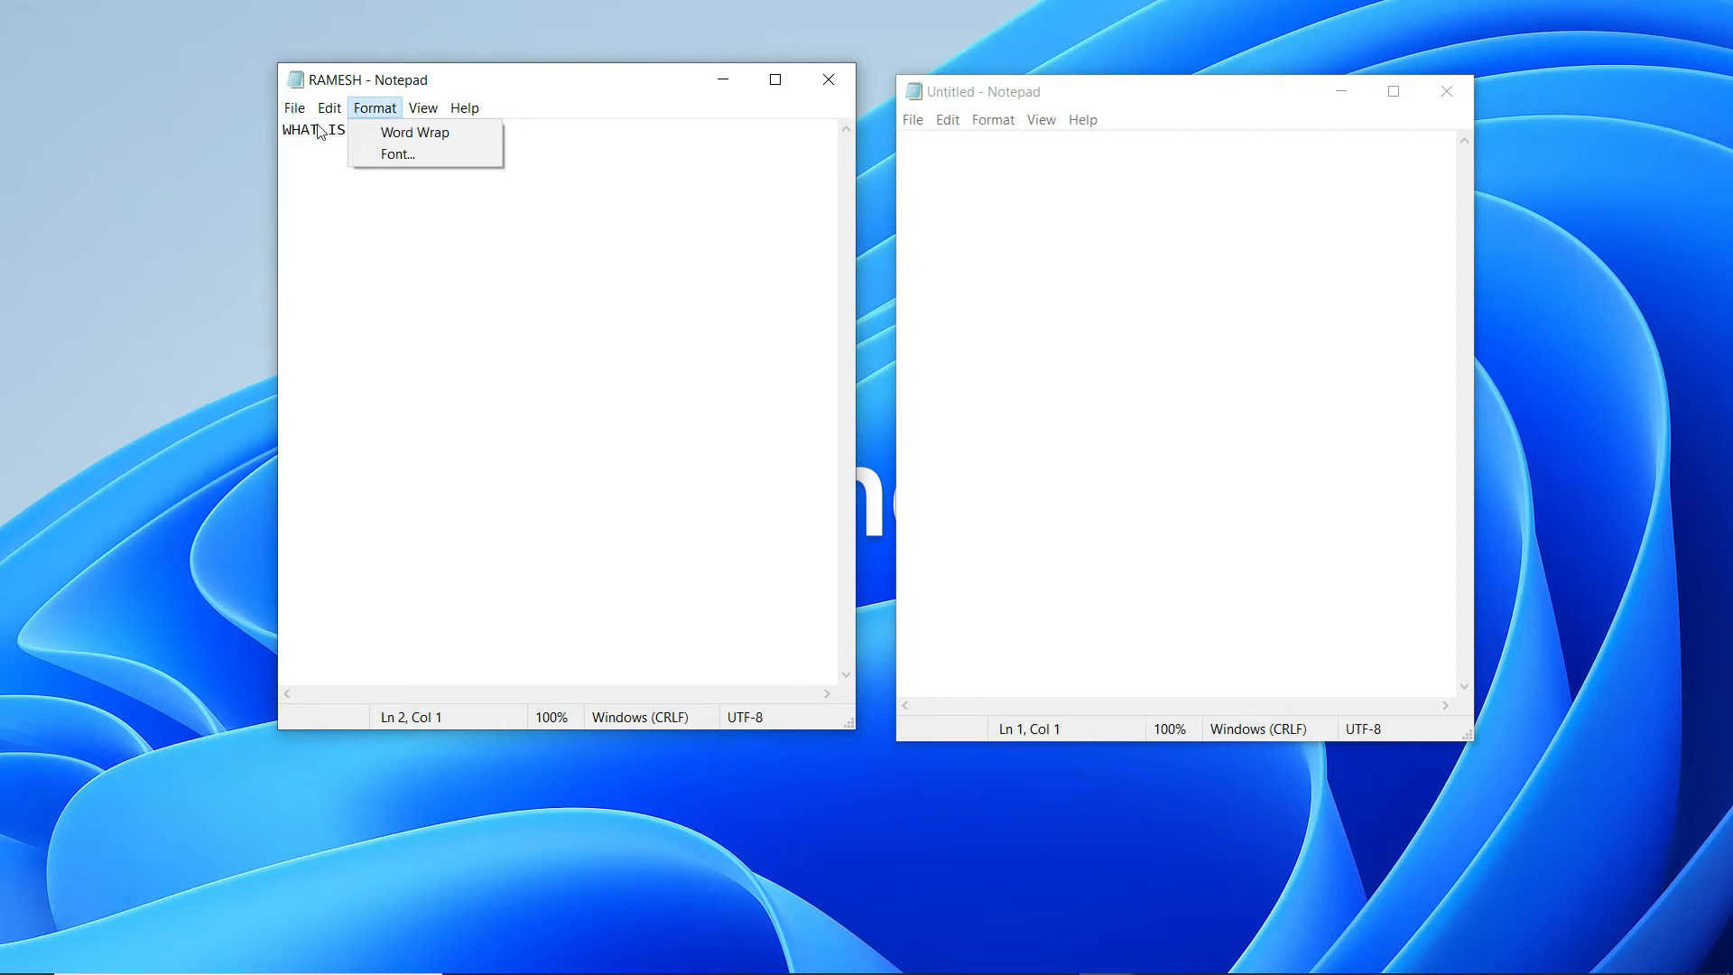
pyautogui.moveTo(294, 108)
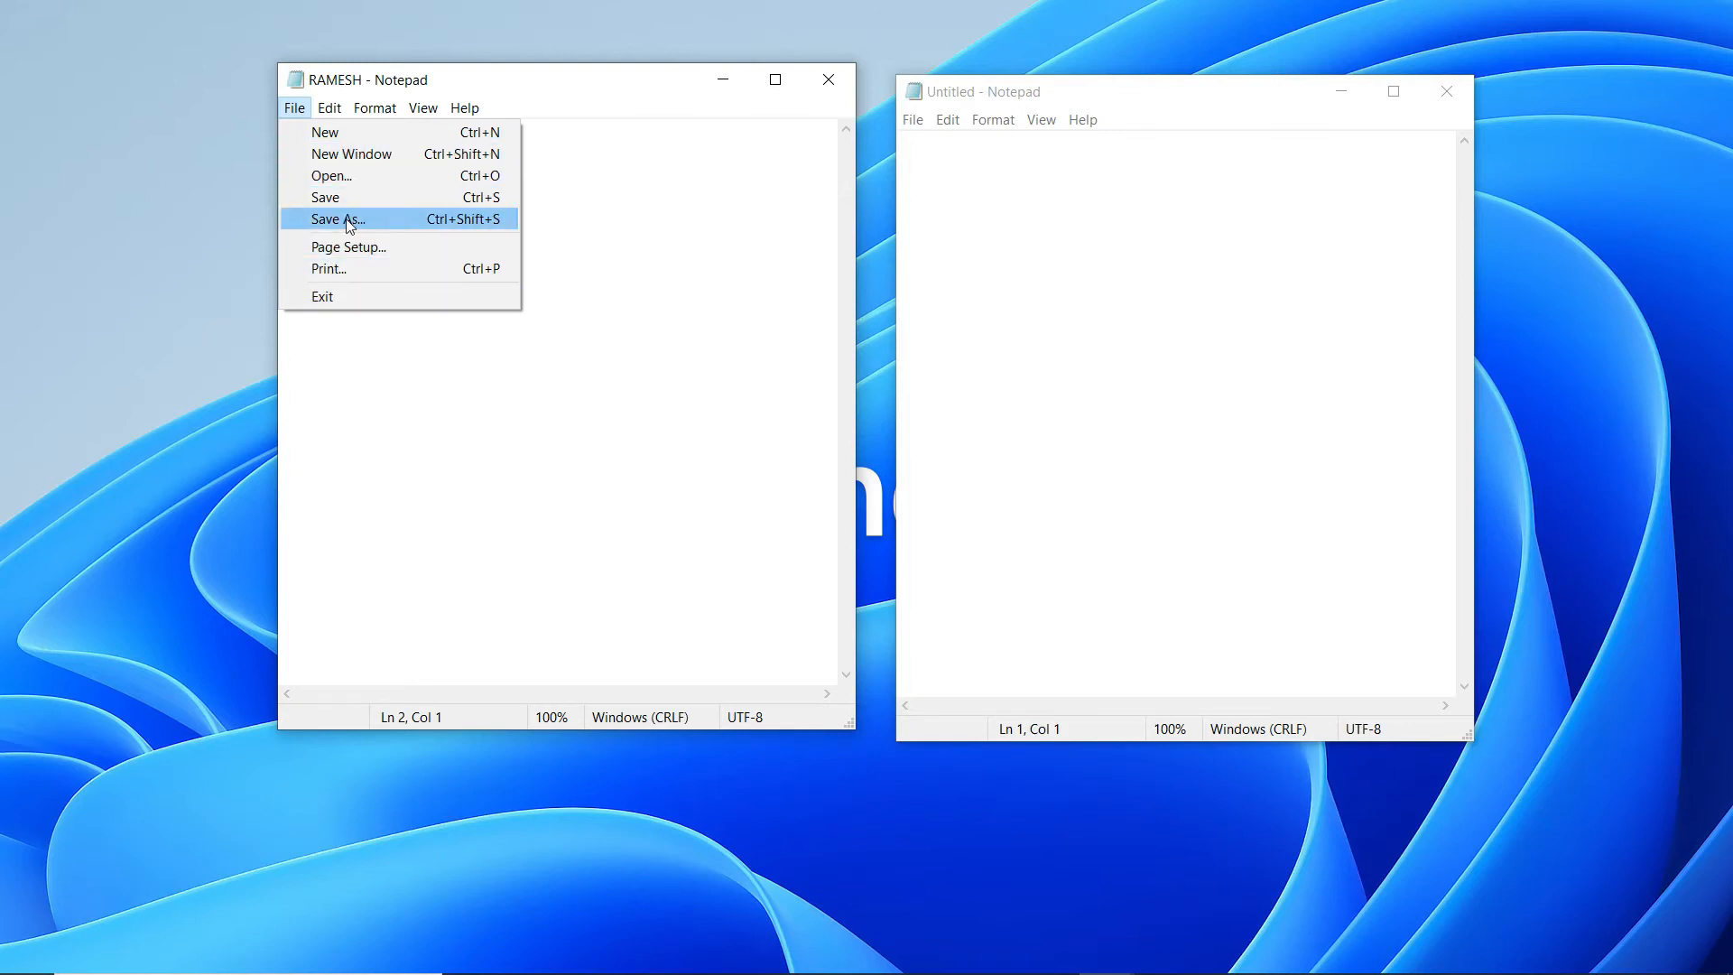
# - Exit the note window, then start opening RAMESH from the blank window's Open dialog
pyautogui.click(331, 295)
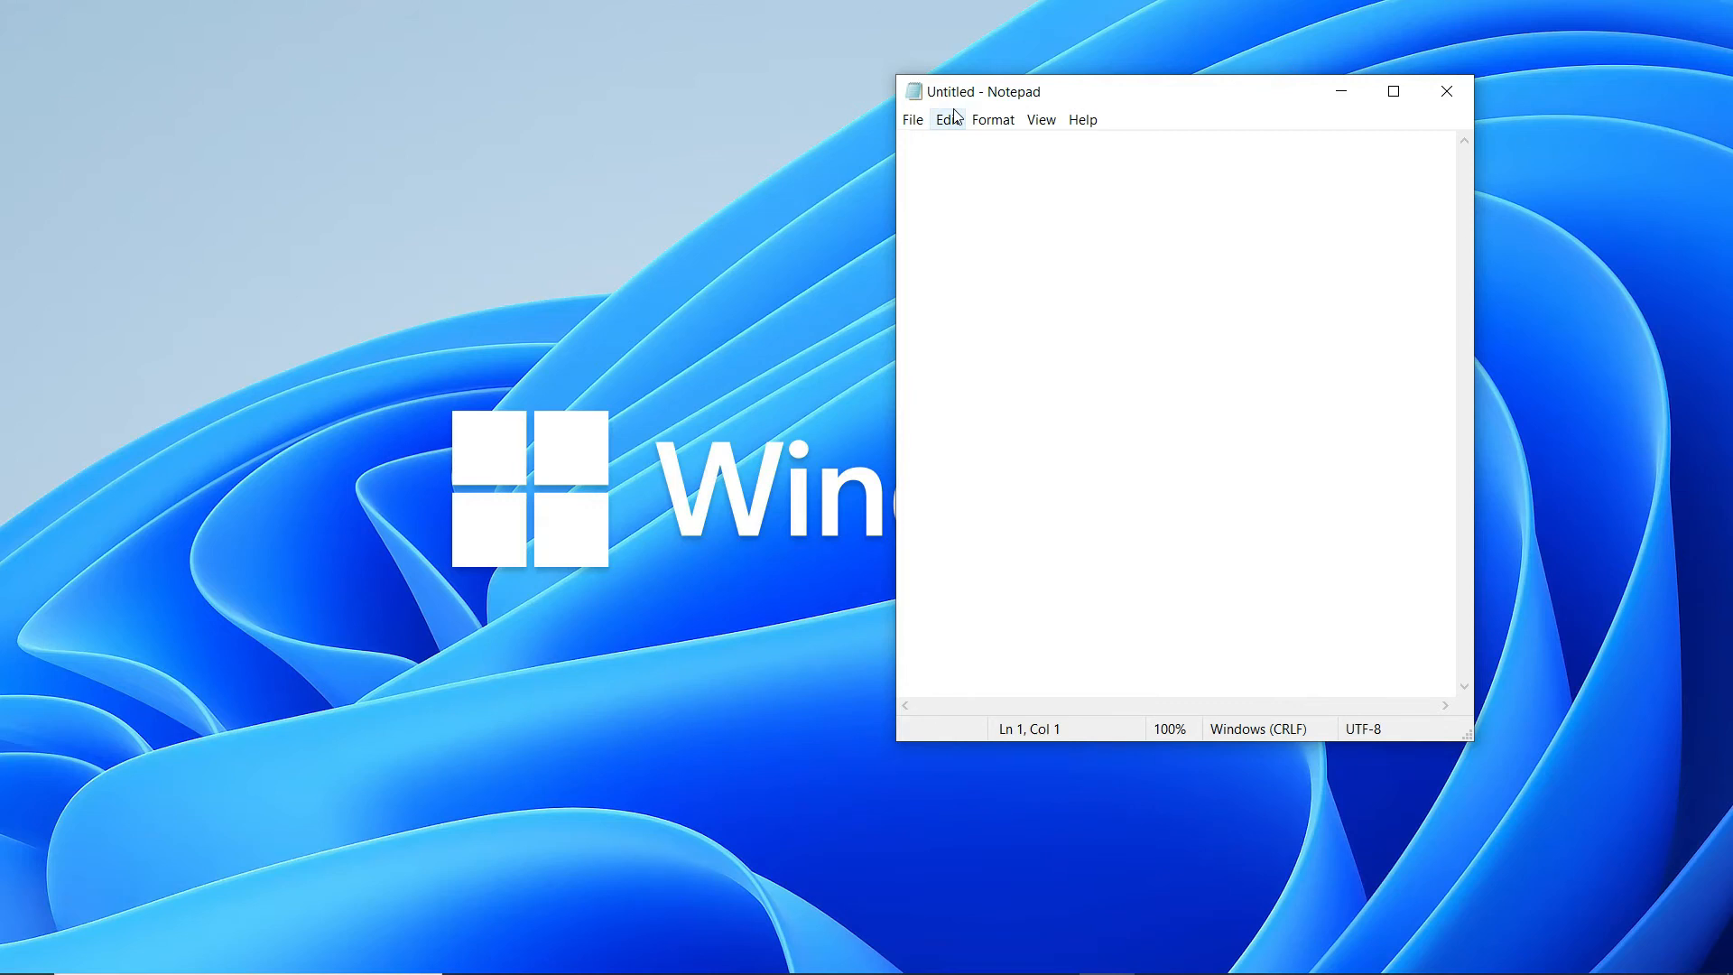
pyautogui.click(912, 126)
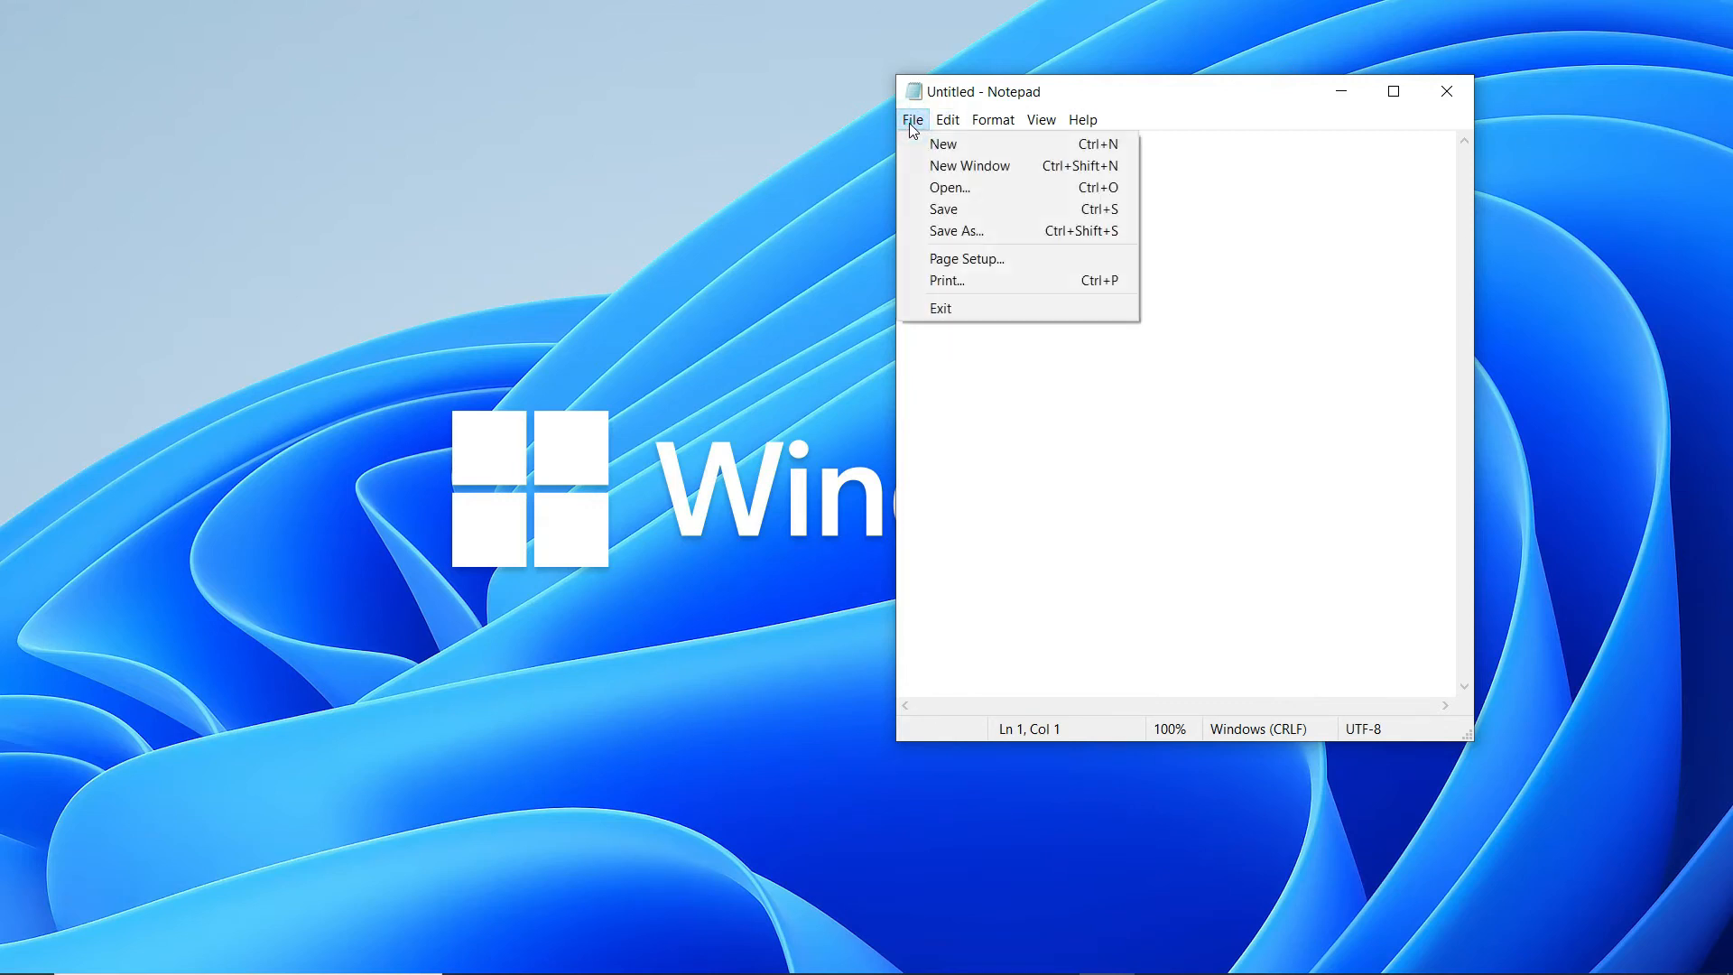
pyautogui.click(973, 187)
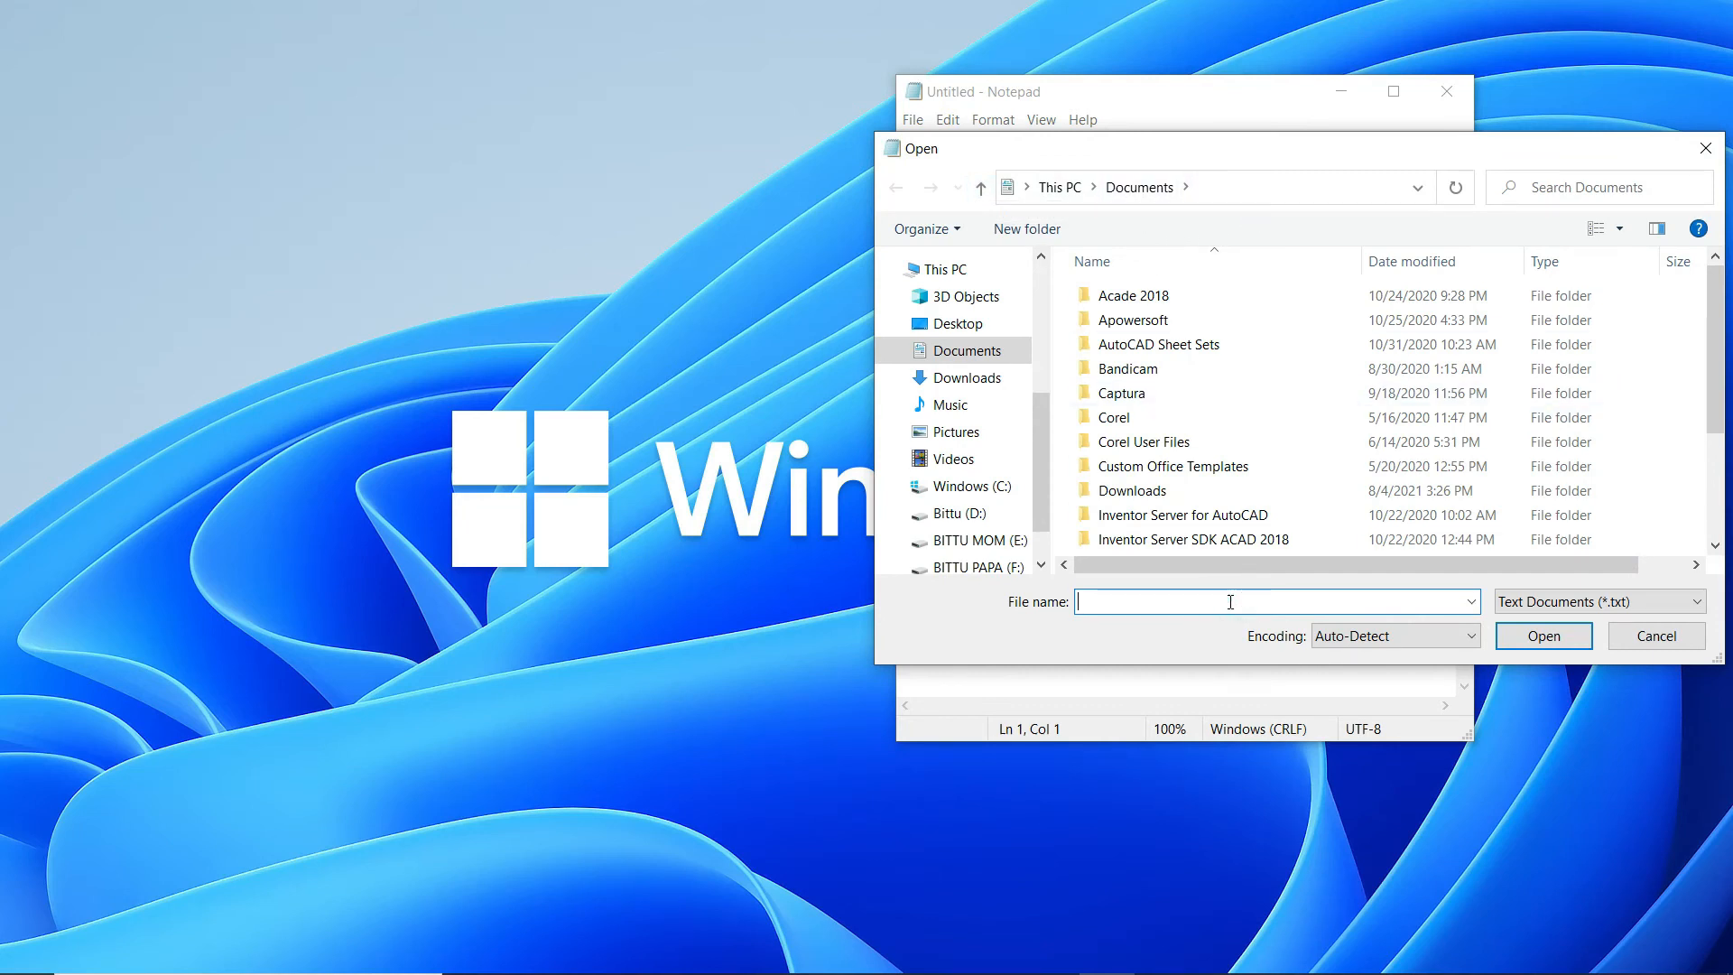
pyautogui.write('RAM')
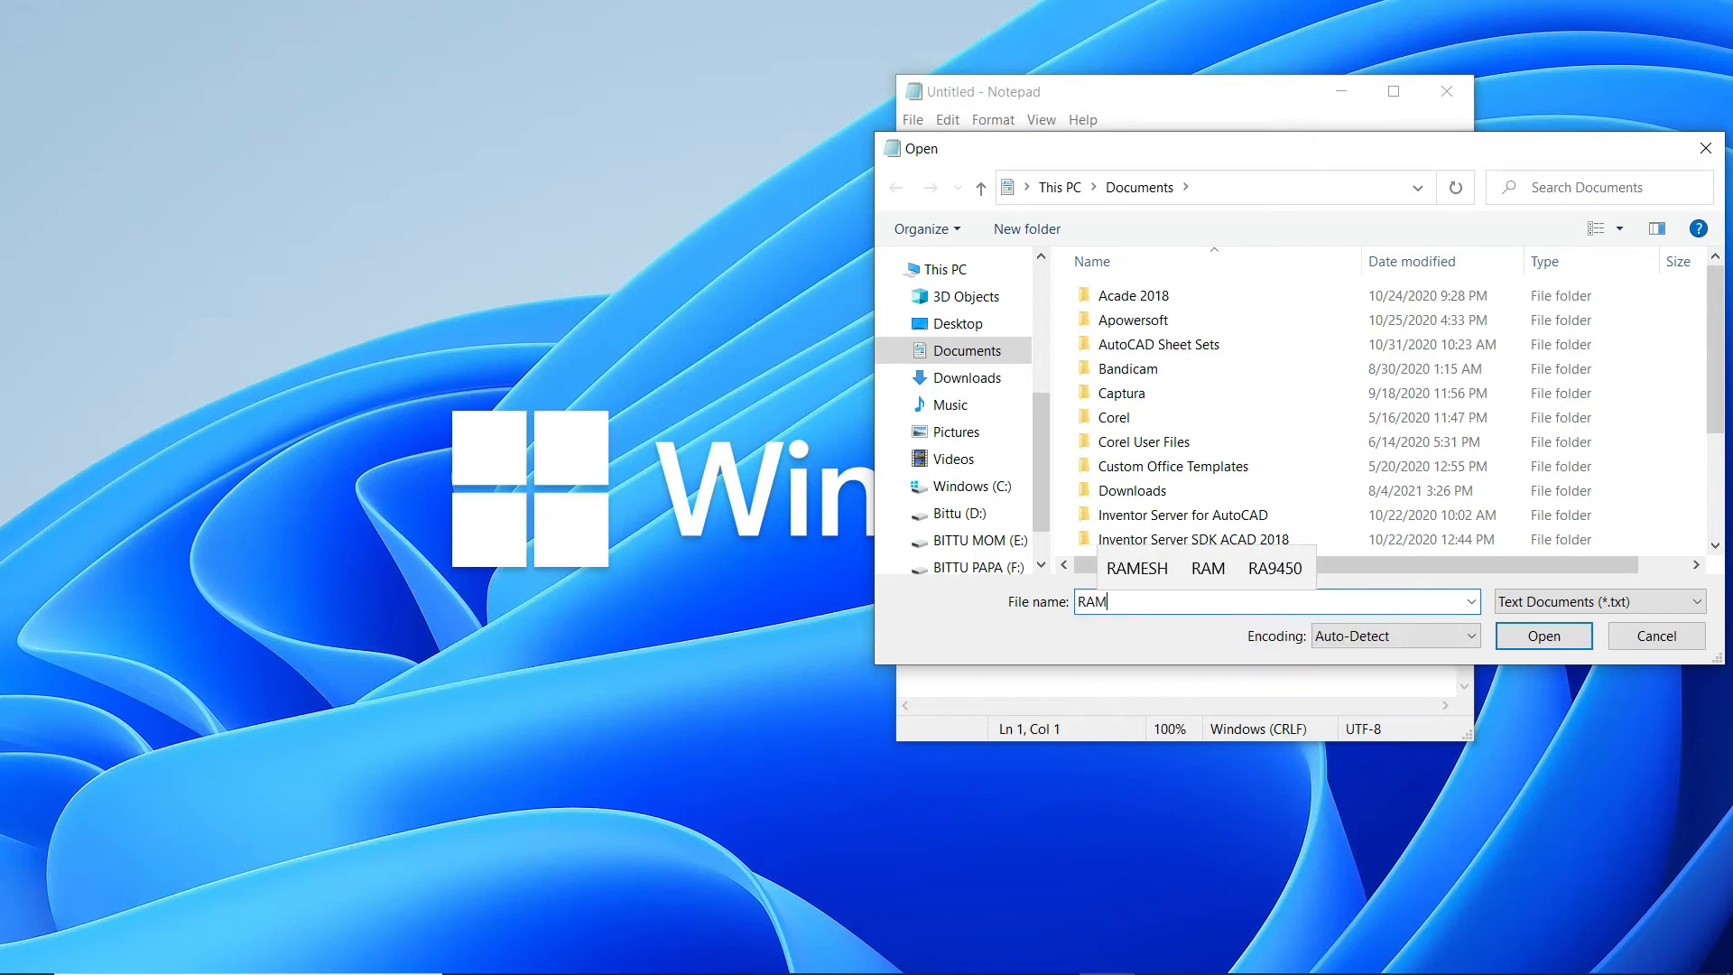
pyautogui.write('ESH')
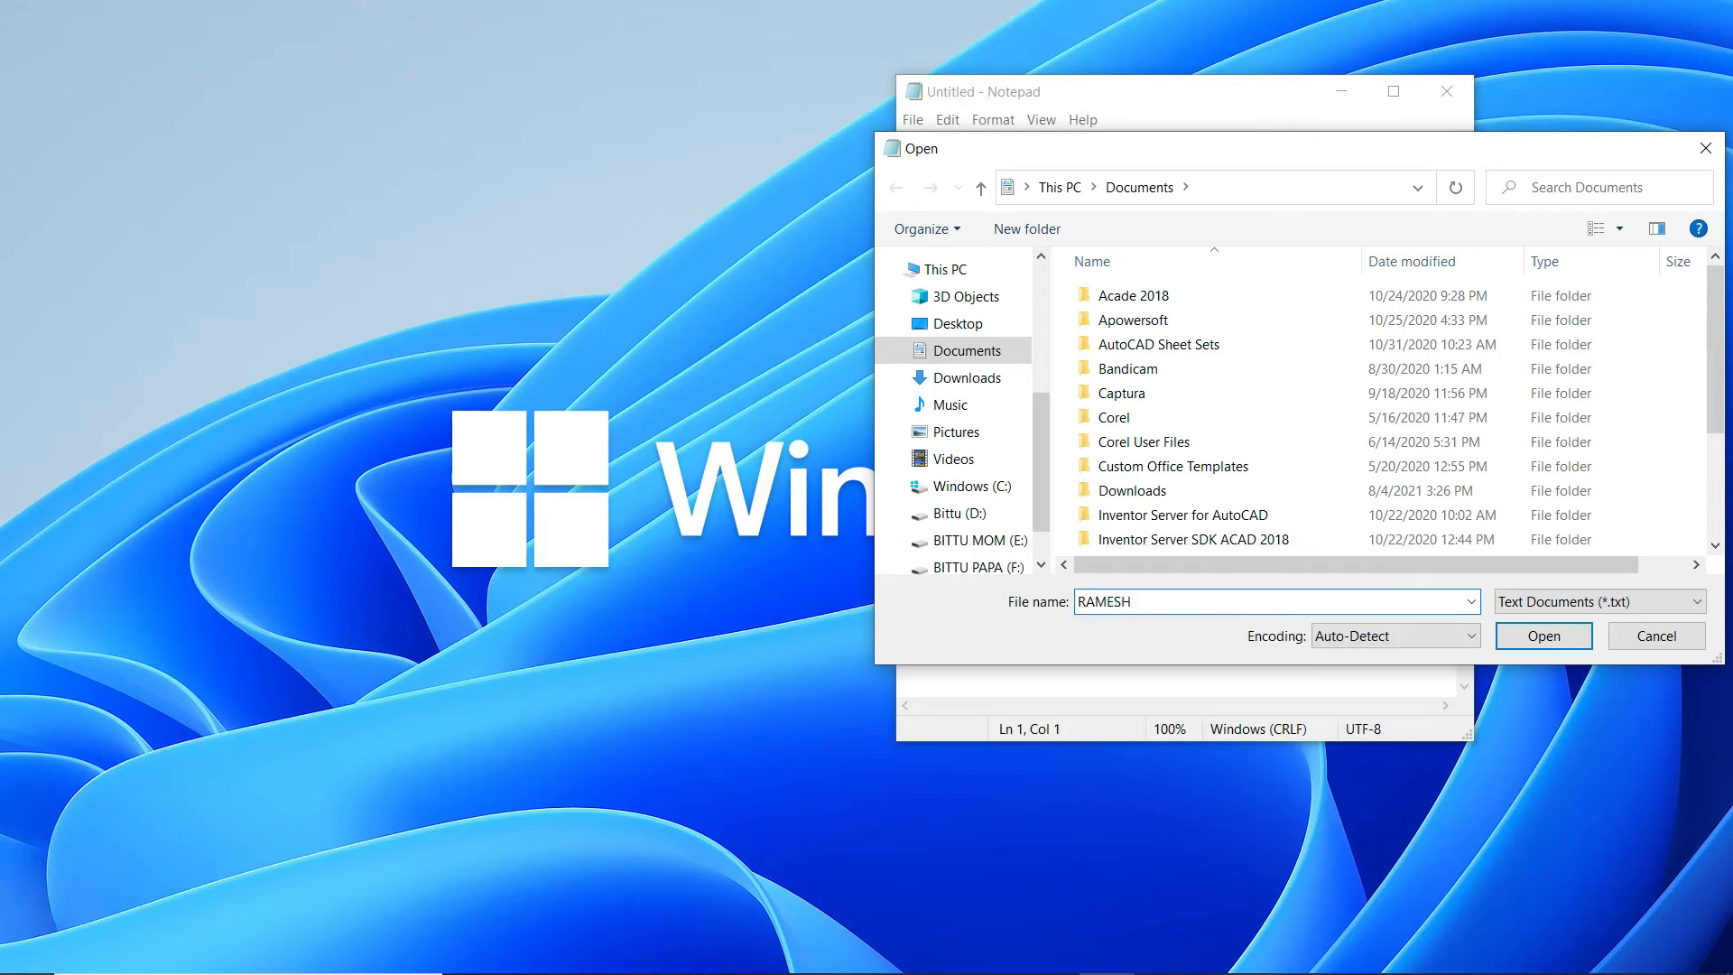
# - Open the RAMESH file so its WHAT IS YOUR NAME line shows in the window
pyautogui.click(1543, 636)
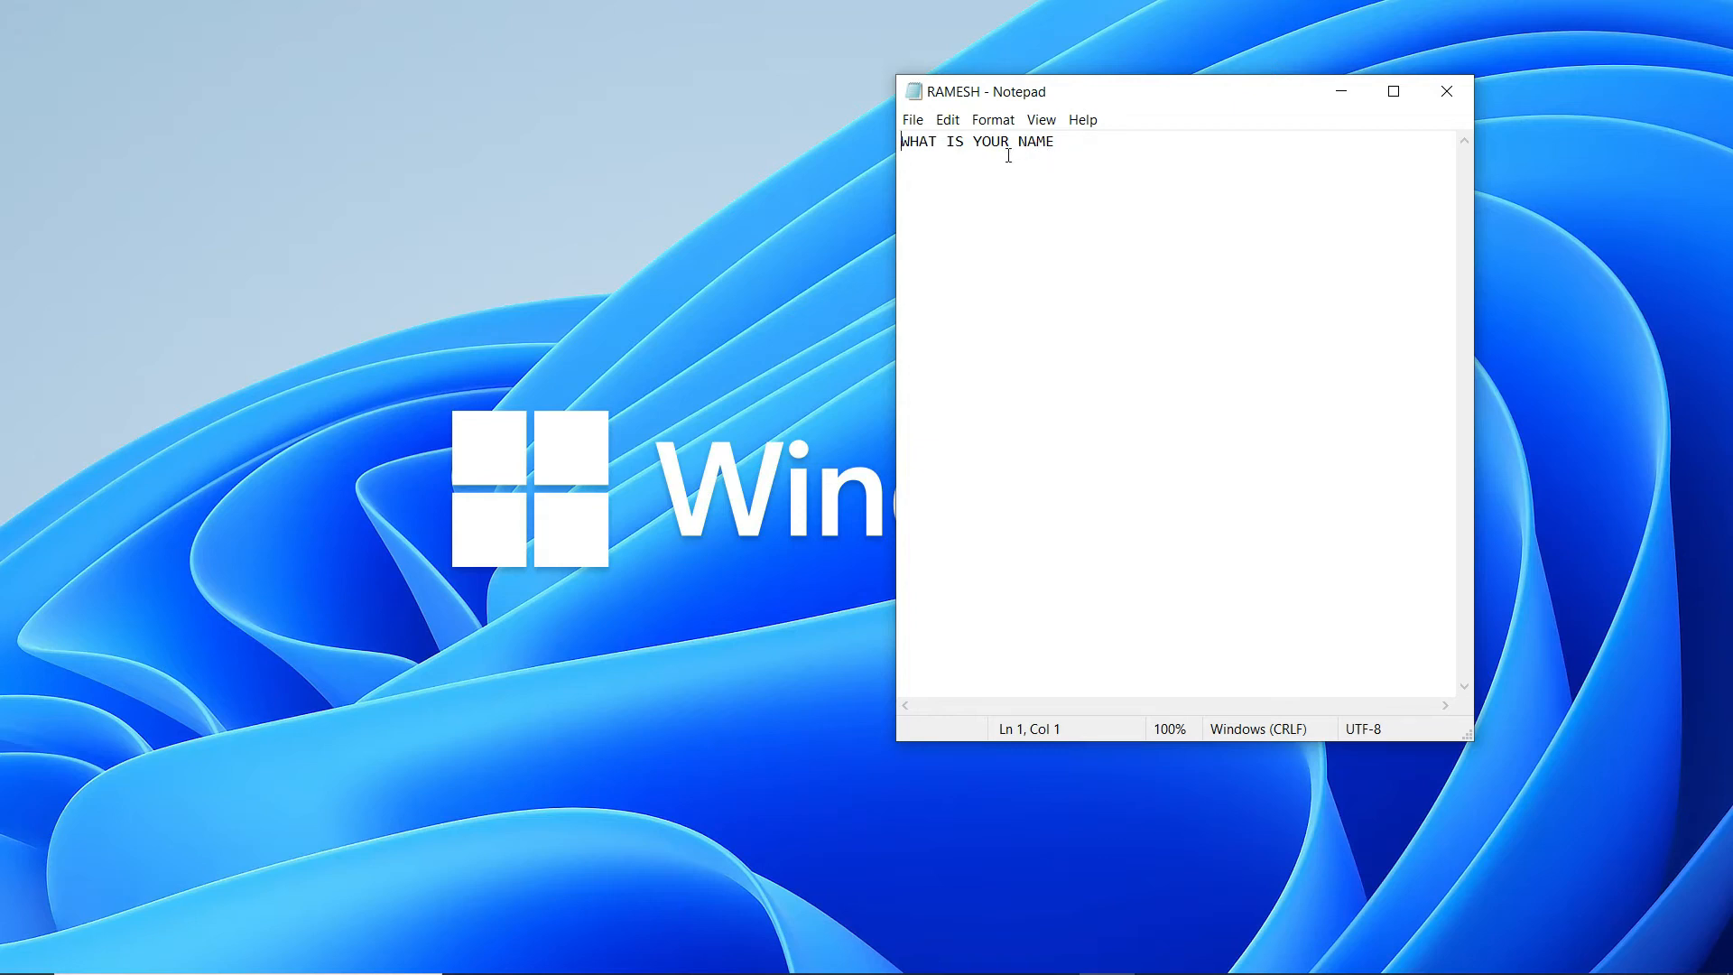
pyautogui.click(913, 120)
pyautogui.click(913, 119)
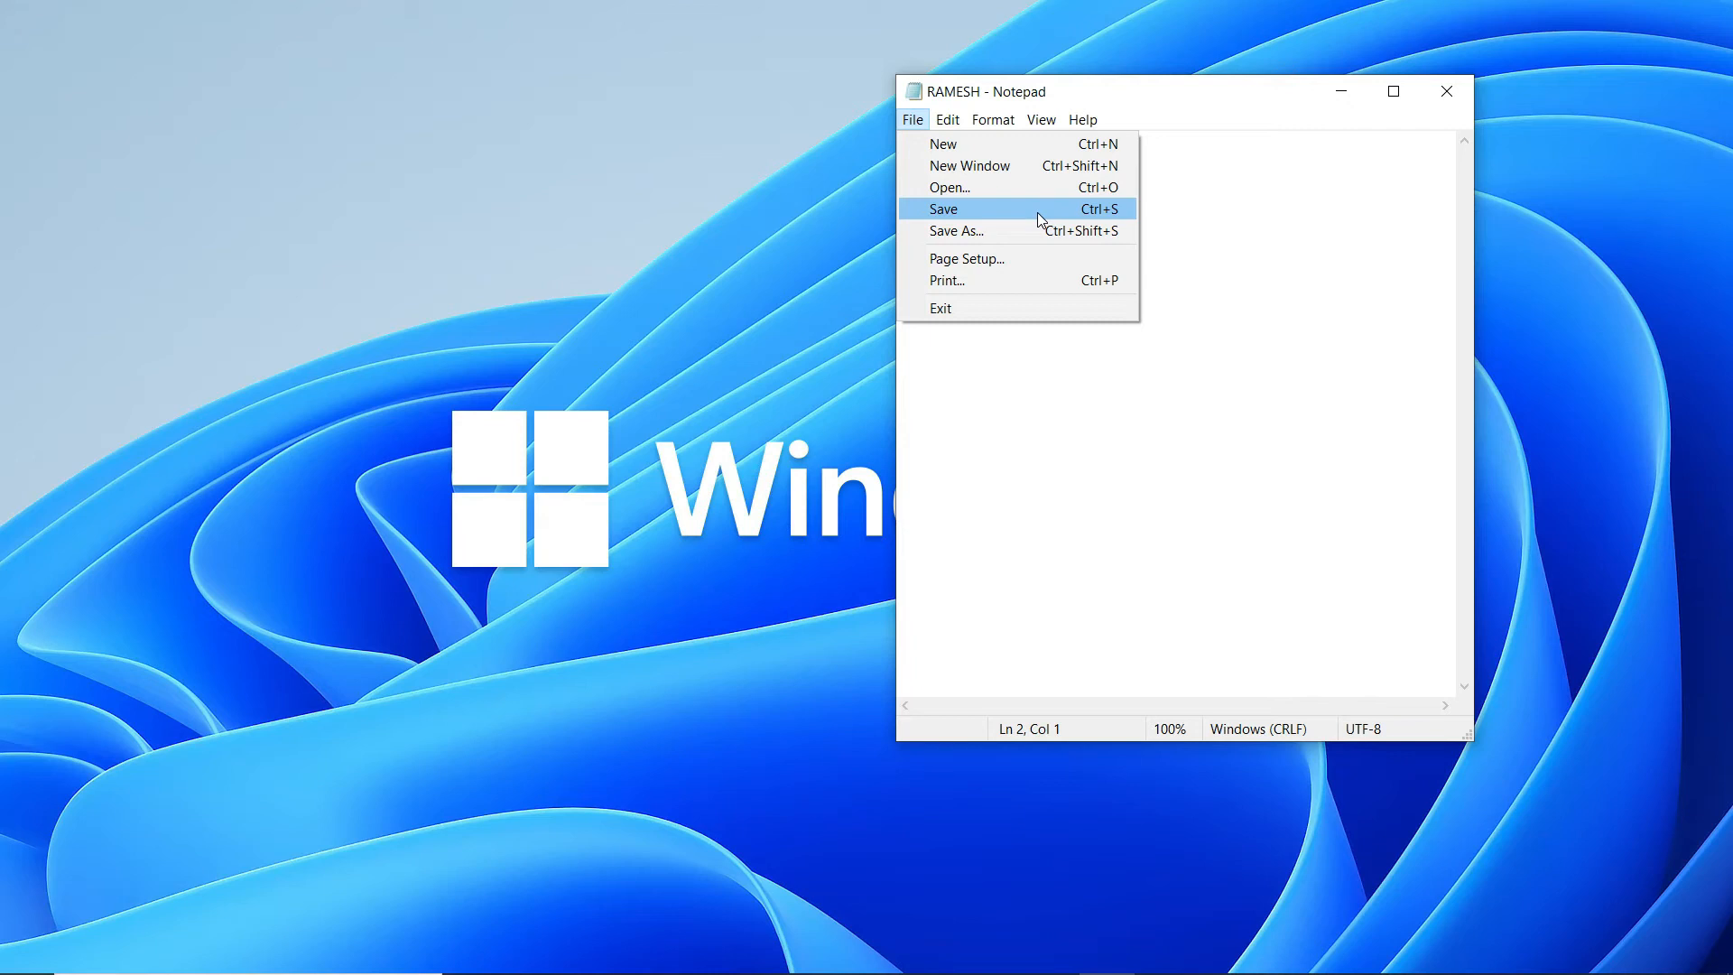
pyautogui.click(988, 233)
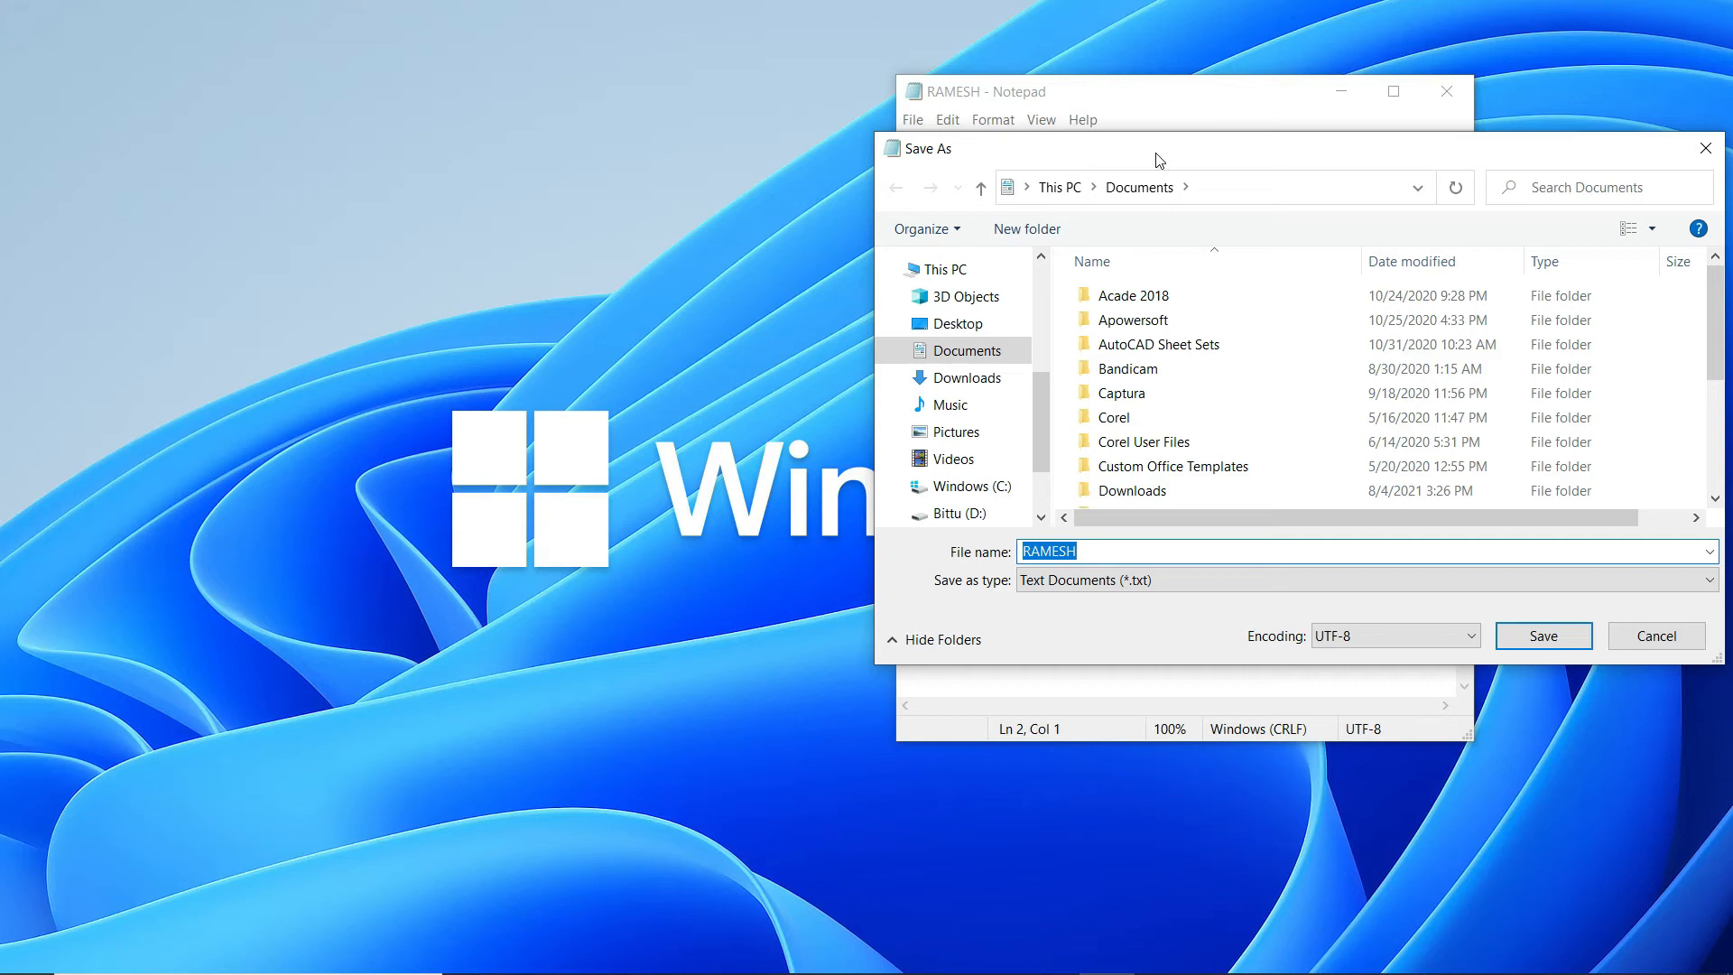
pyautogui.click(1709, 146)
pyautogui.click(913, 121)
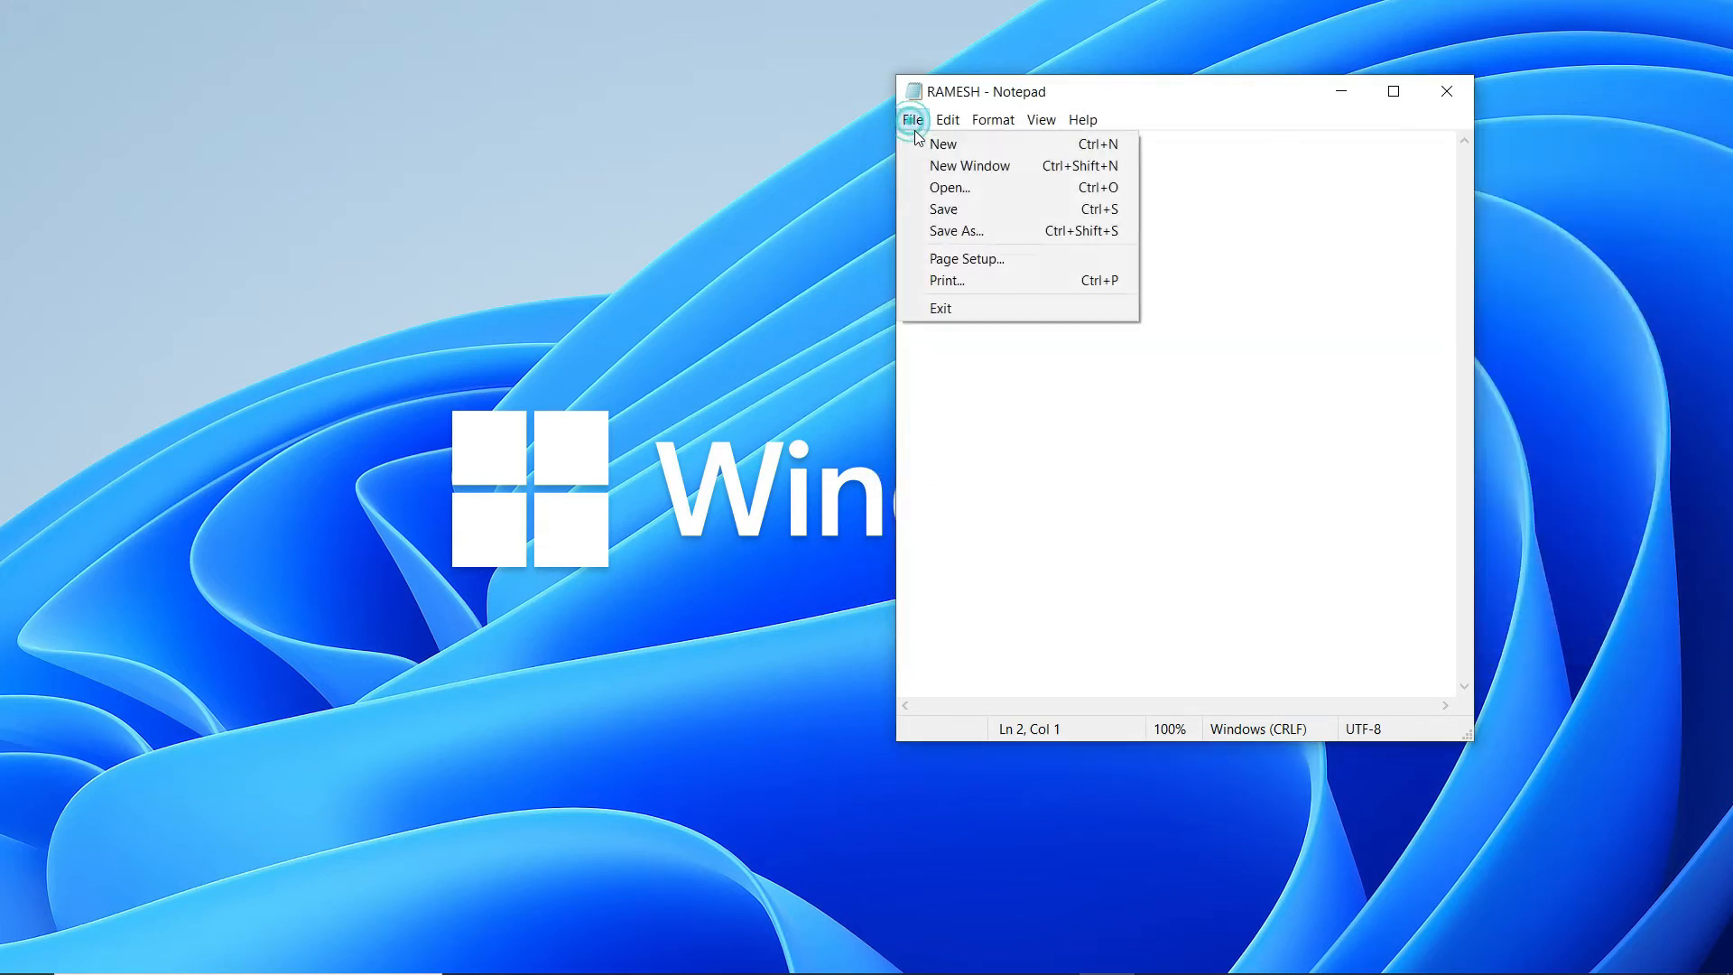
pyautogui.click(1025, 231)
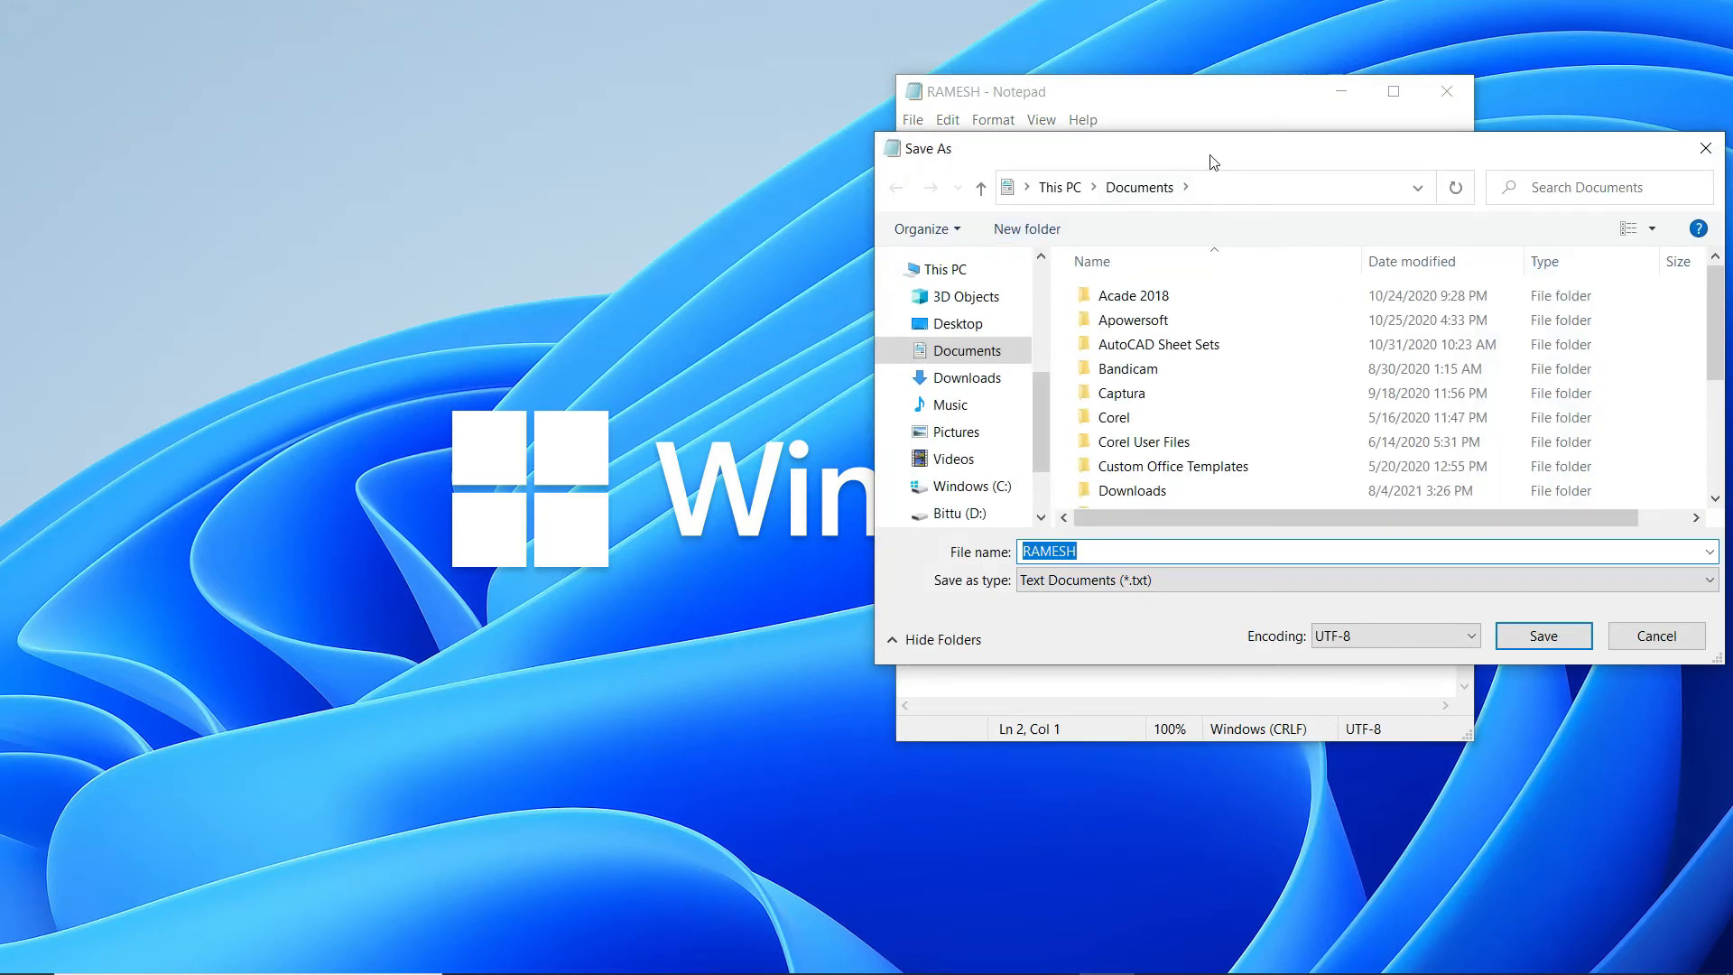
pyautogui.moveTo(1214, 163); pyautogui.dragTo(595, 169)
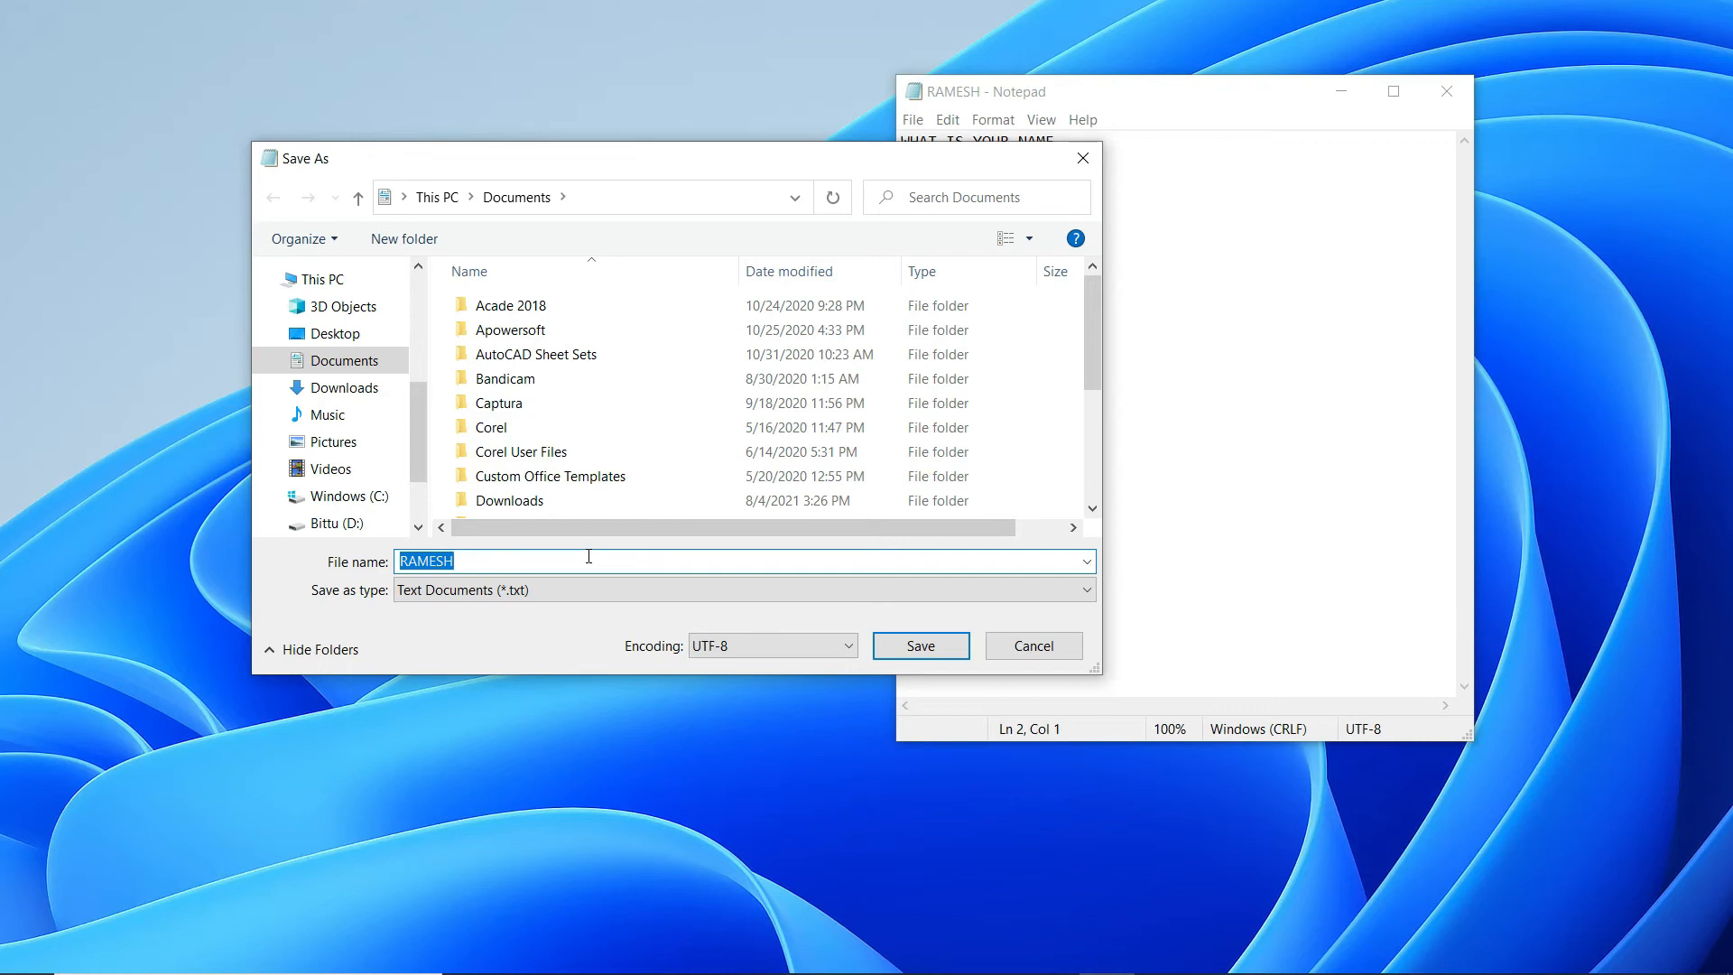
pyautogui.click(699, 561)
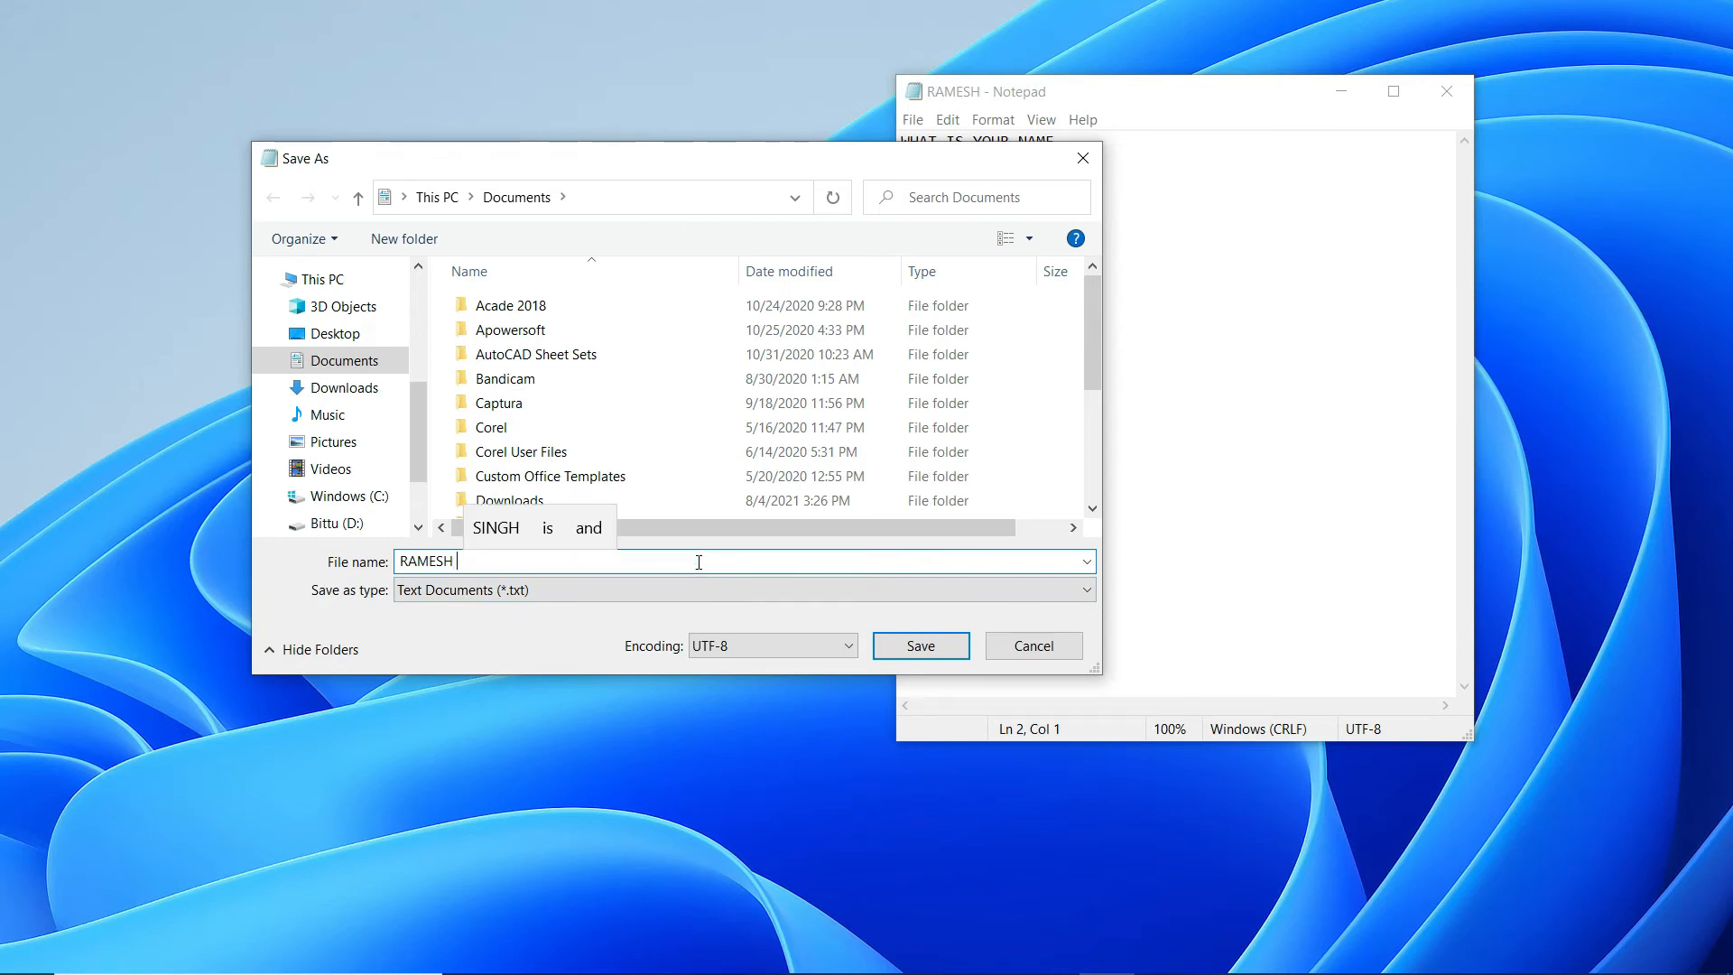
pyautogui.write('SINGH')
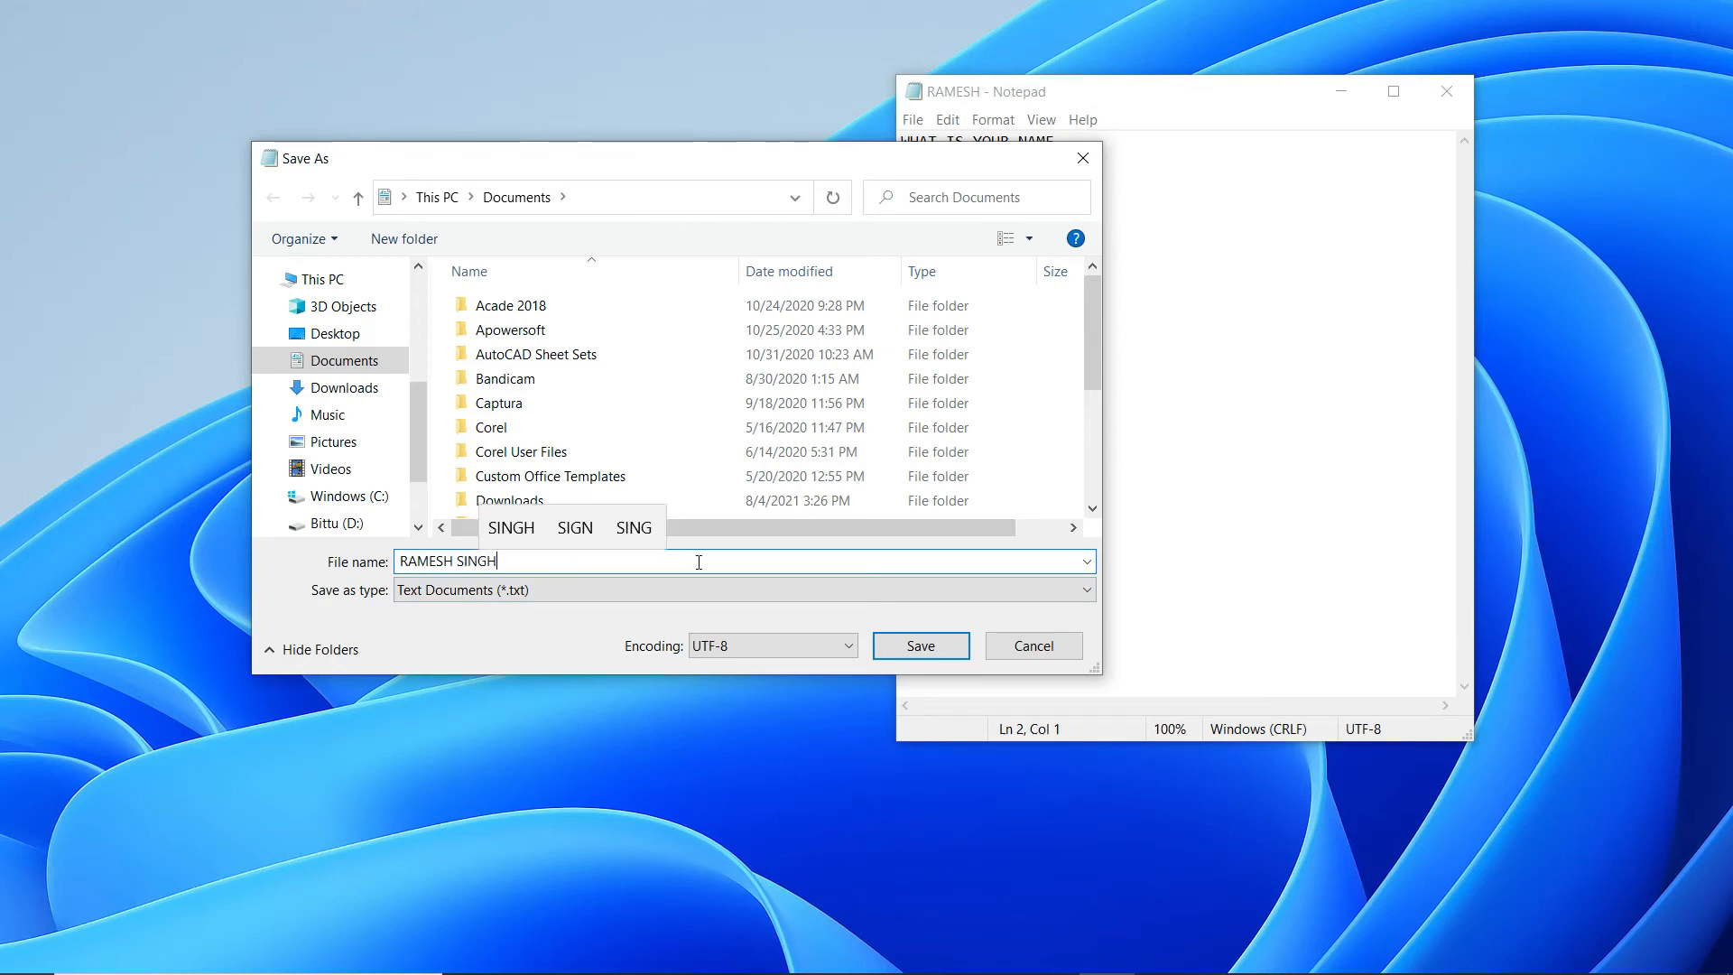
pyautogui.click(921, 646)
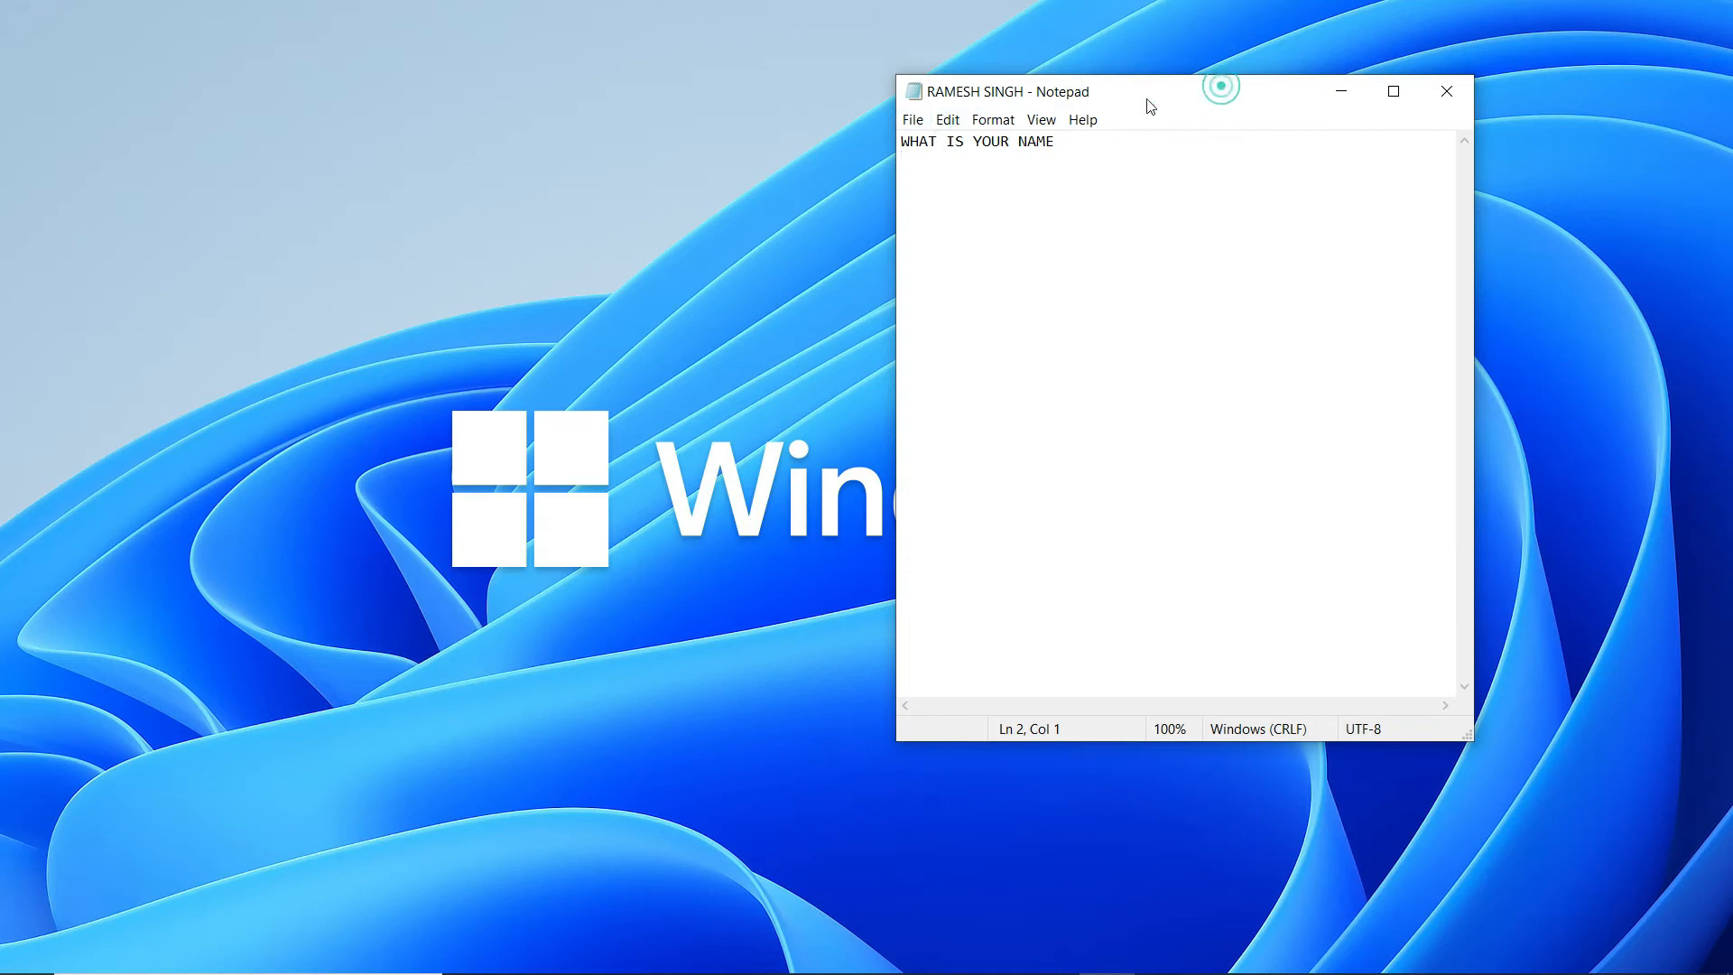
# - Add a question mark after NAME and a second line 'MY NAME IS' plus the writer's full name
pyautogui.moveTo(1225, 93); pyautogui.dragTo(897, 179)
pyautogui.click(807, 196)
pyautogui.moveTo(819, 178); pyautogui.dragTo(774, 119)
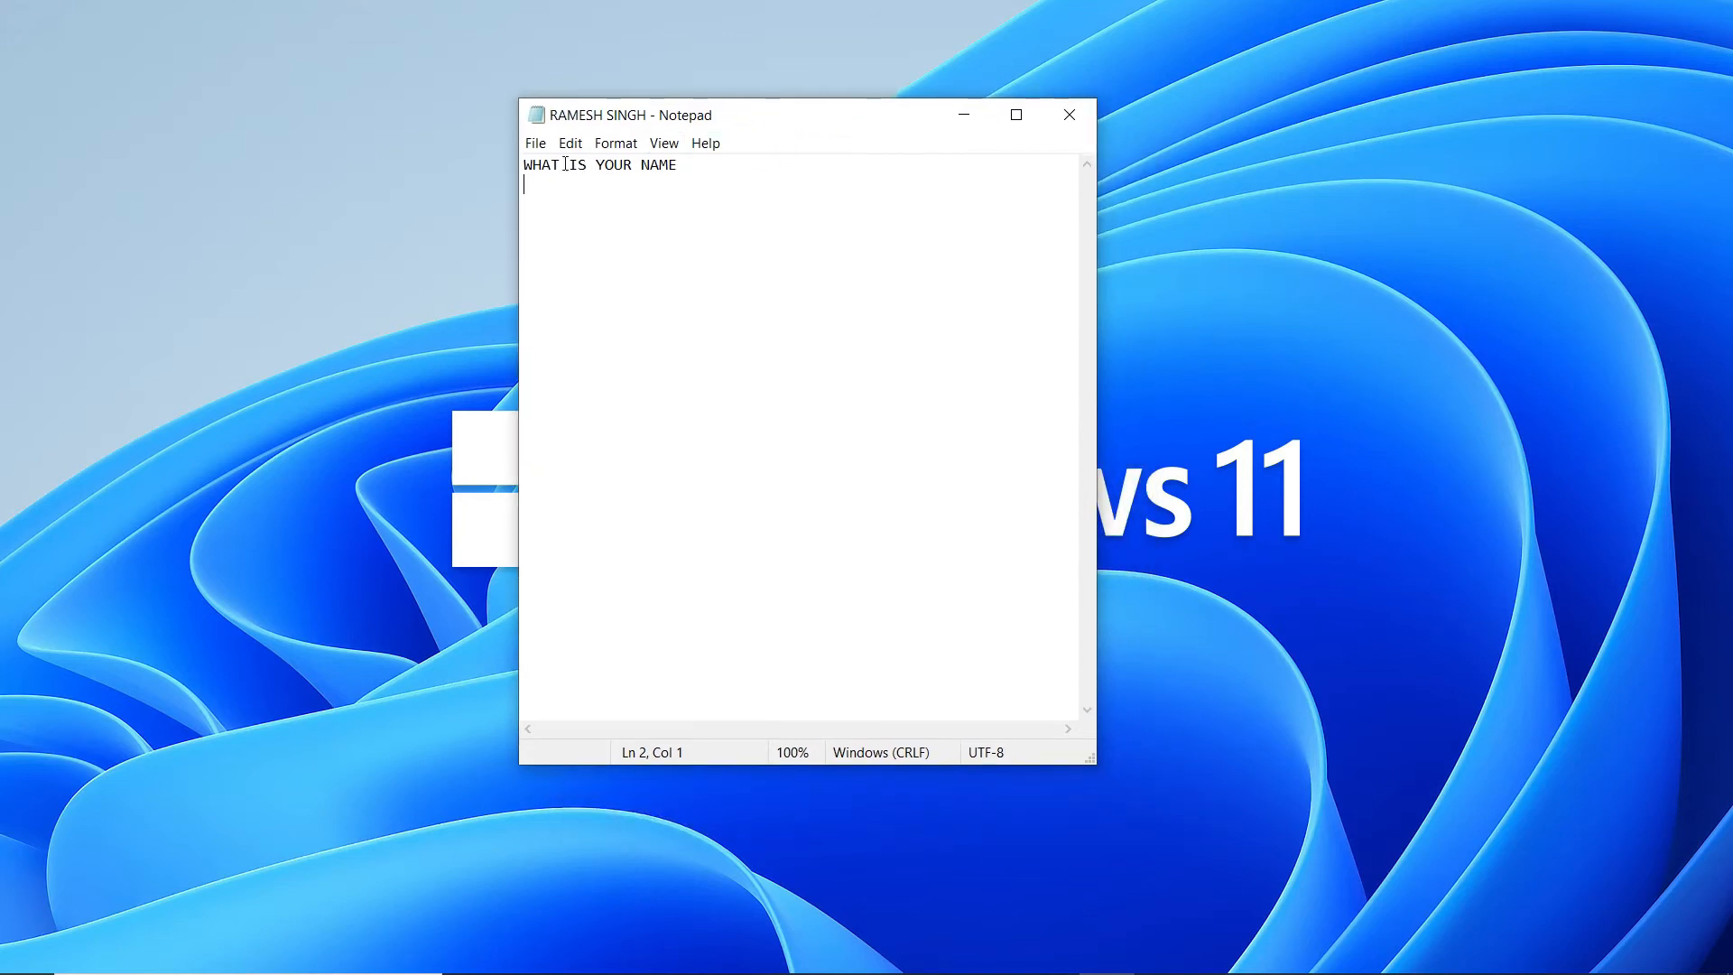
pyautogui.click(710, 167)
pyautogui.press('Return')
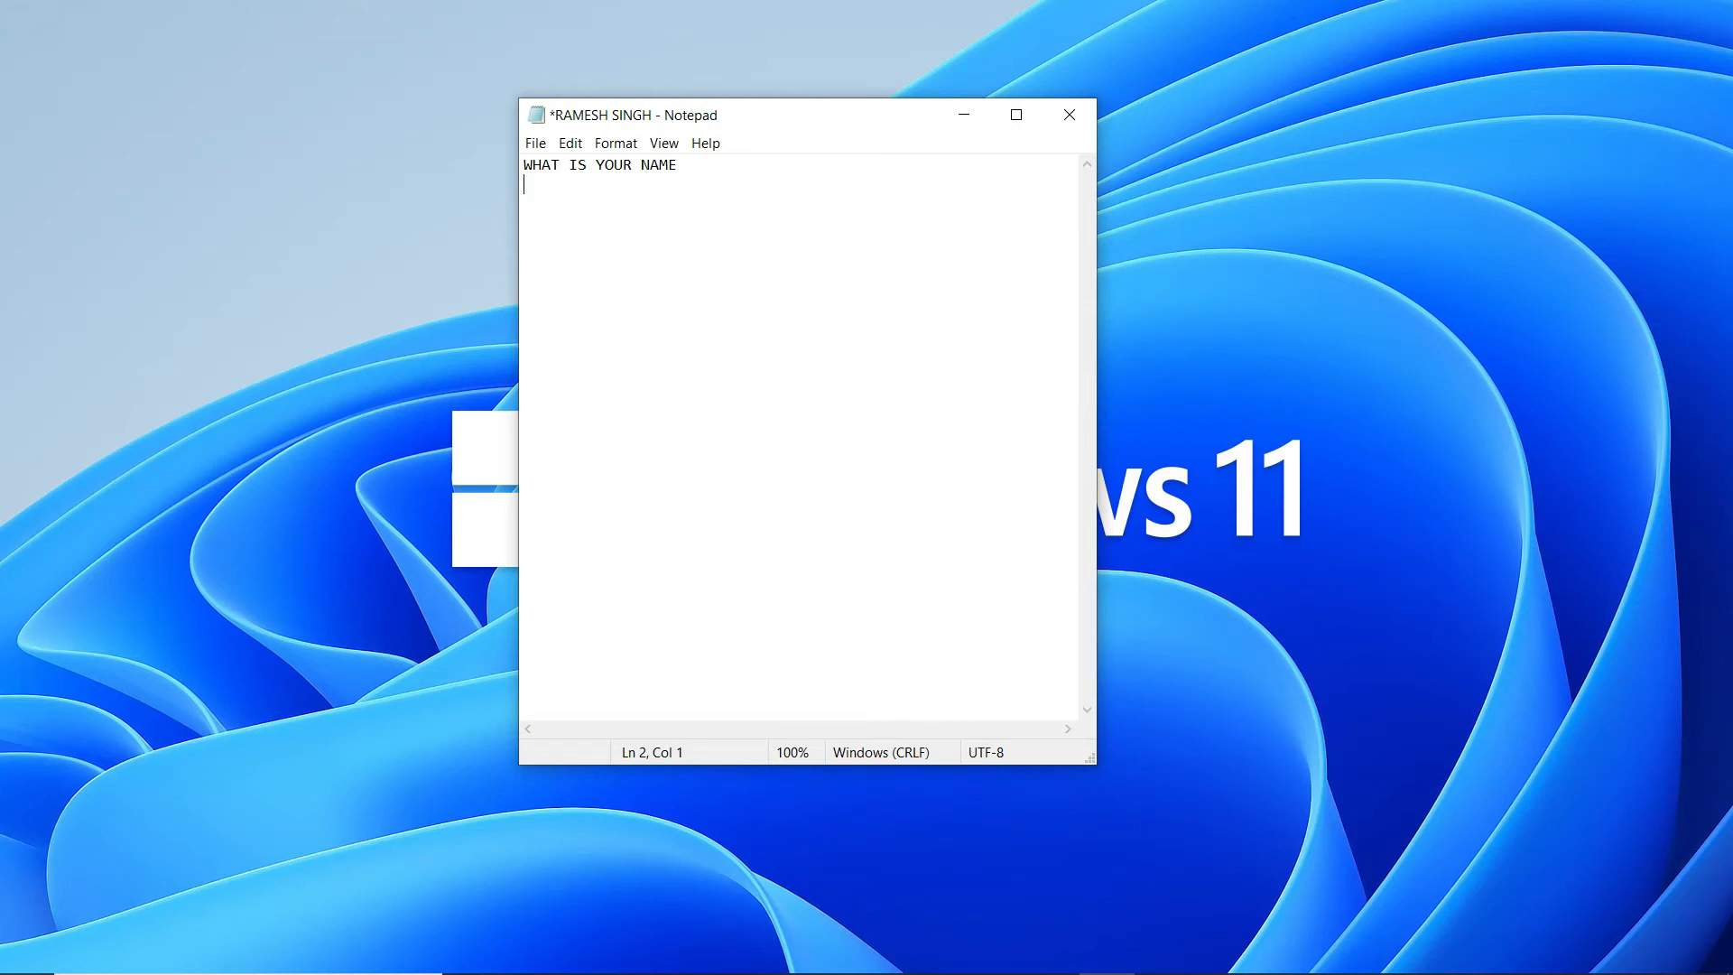
pyautogui.click(706, 143)
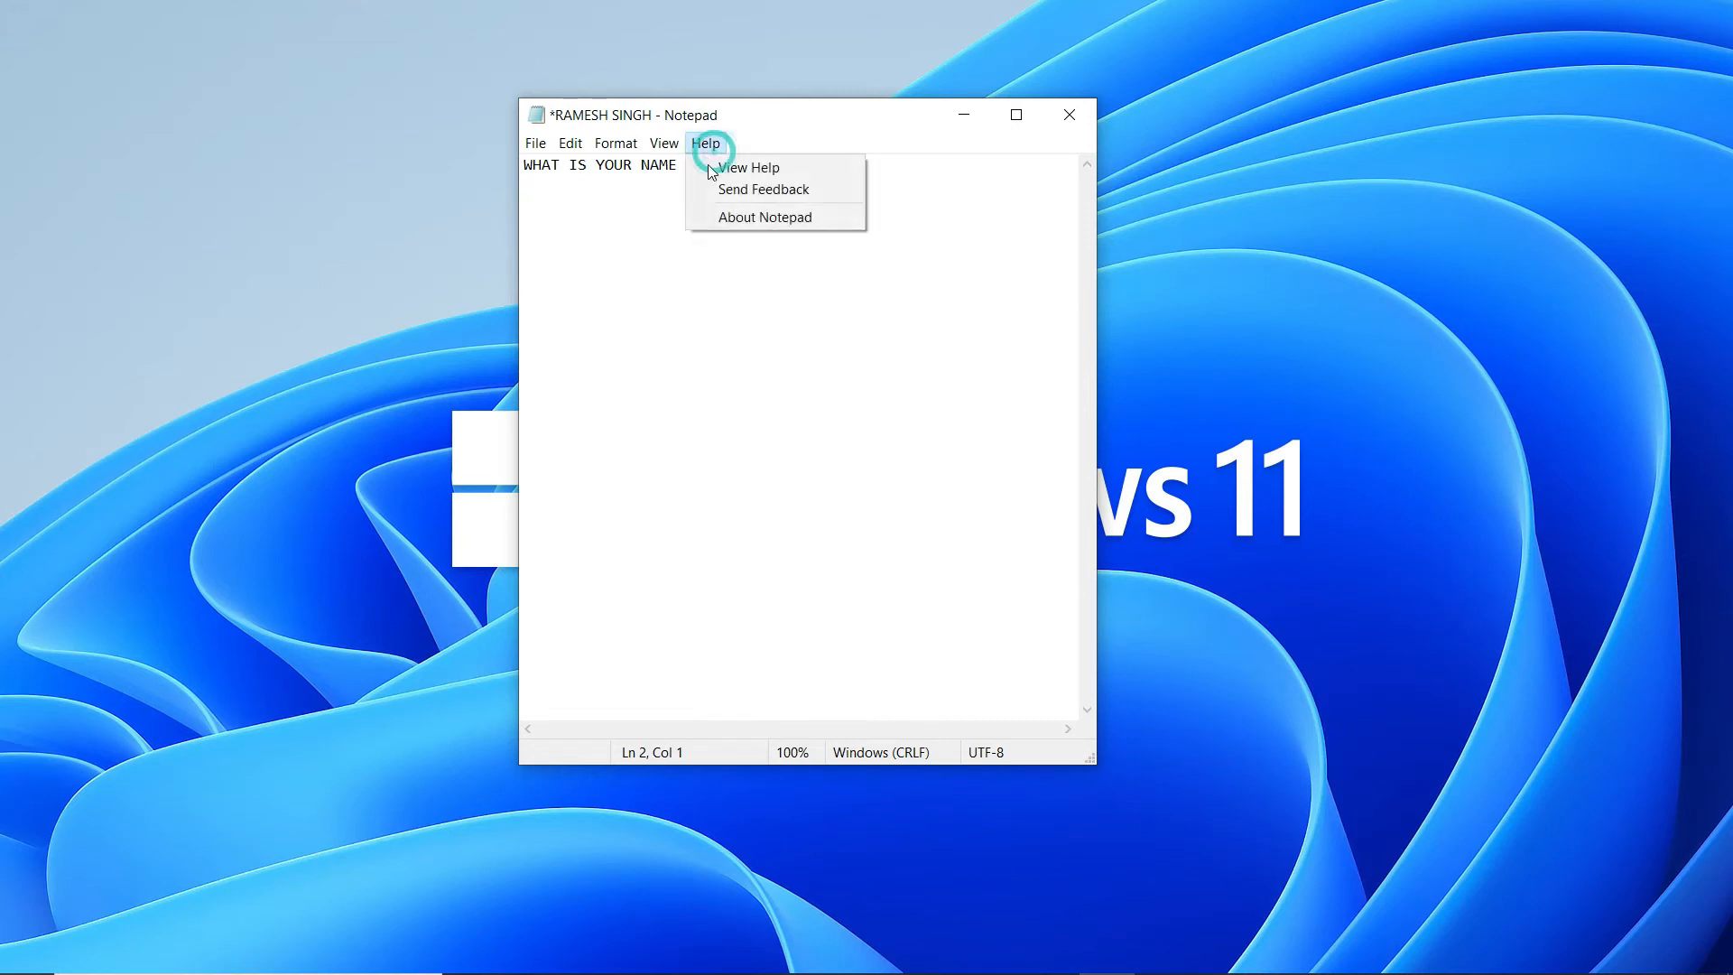
pyautogui.click(797, 387)
pyautogui.press('Return')
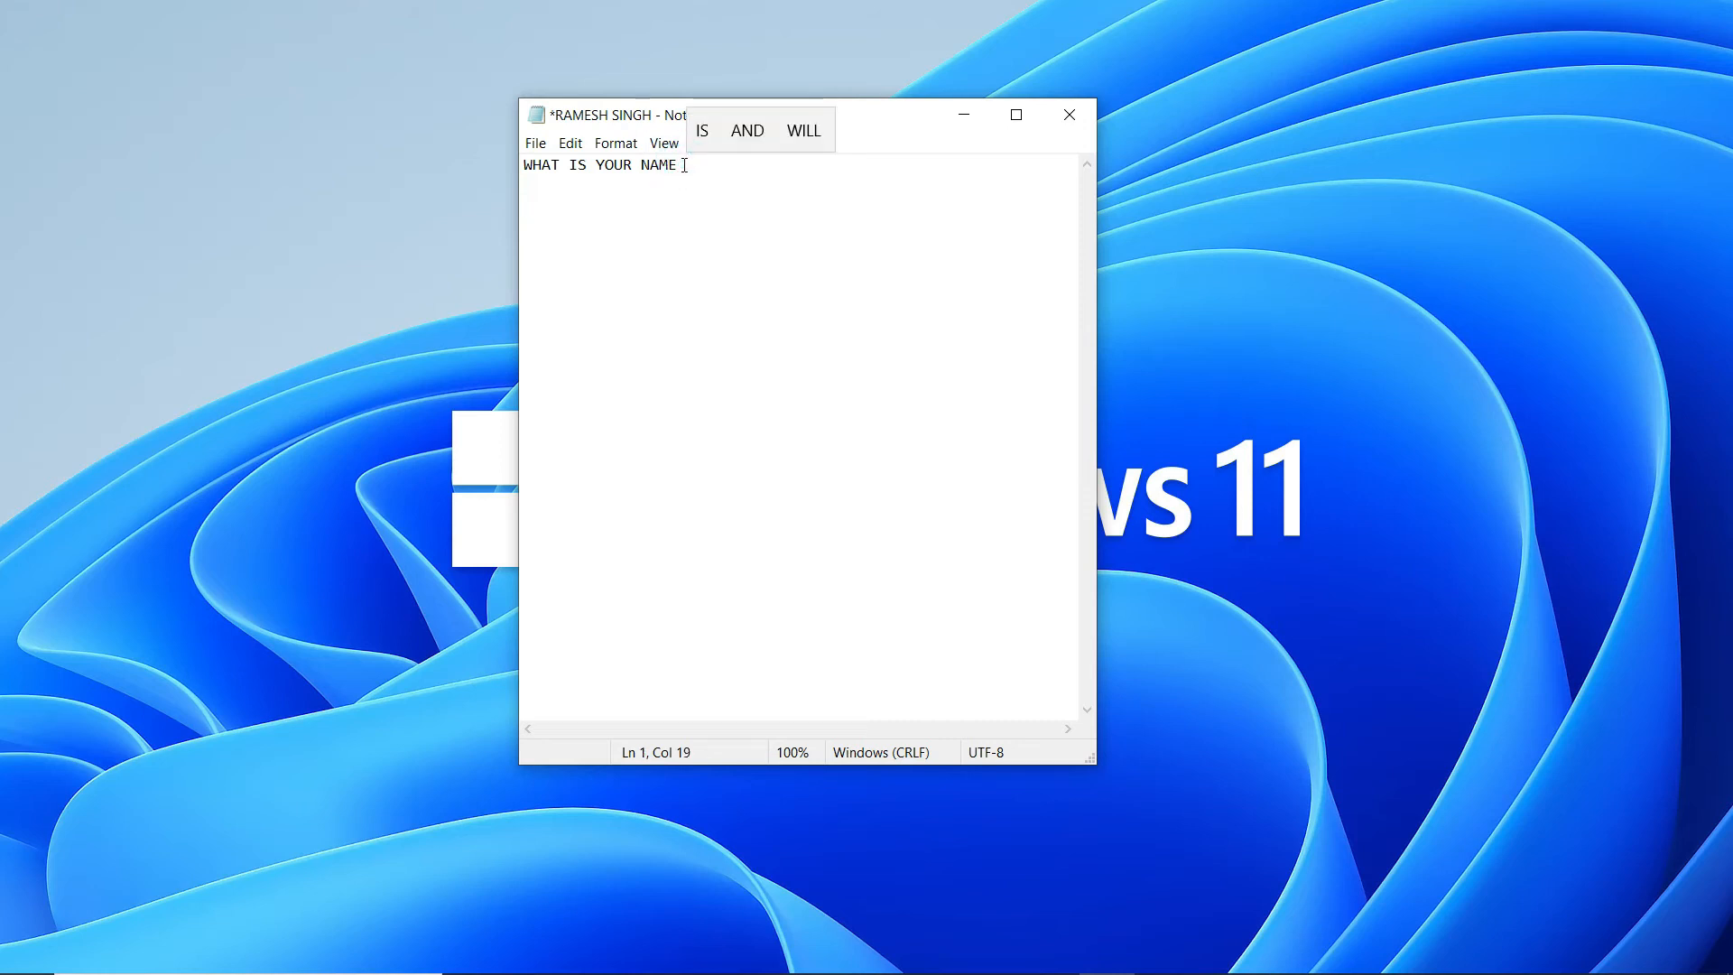
pyautogui.press('BackSpace')
pyautogui.write('/')
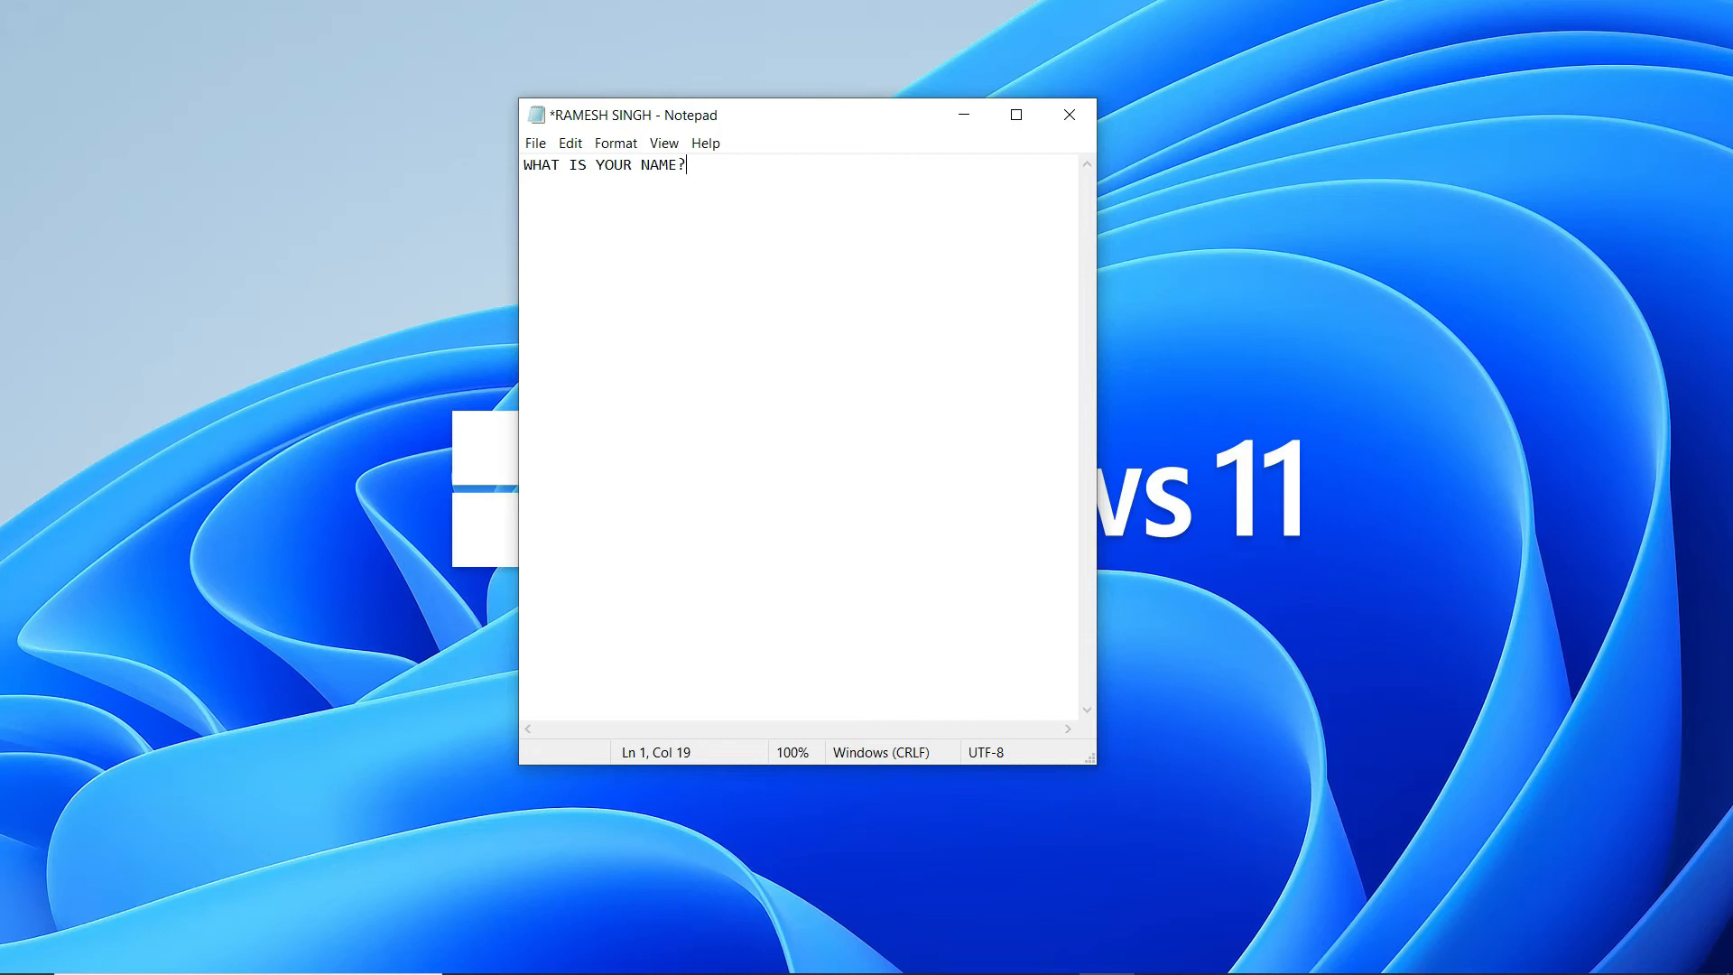
pyautogui.write('MY NAME IS RAMESH SINGH')
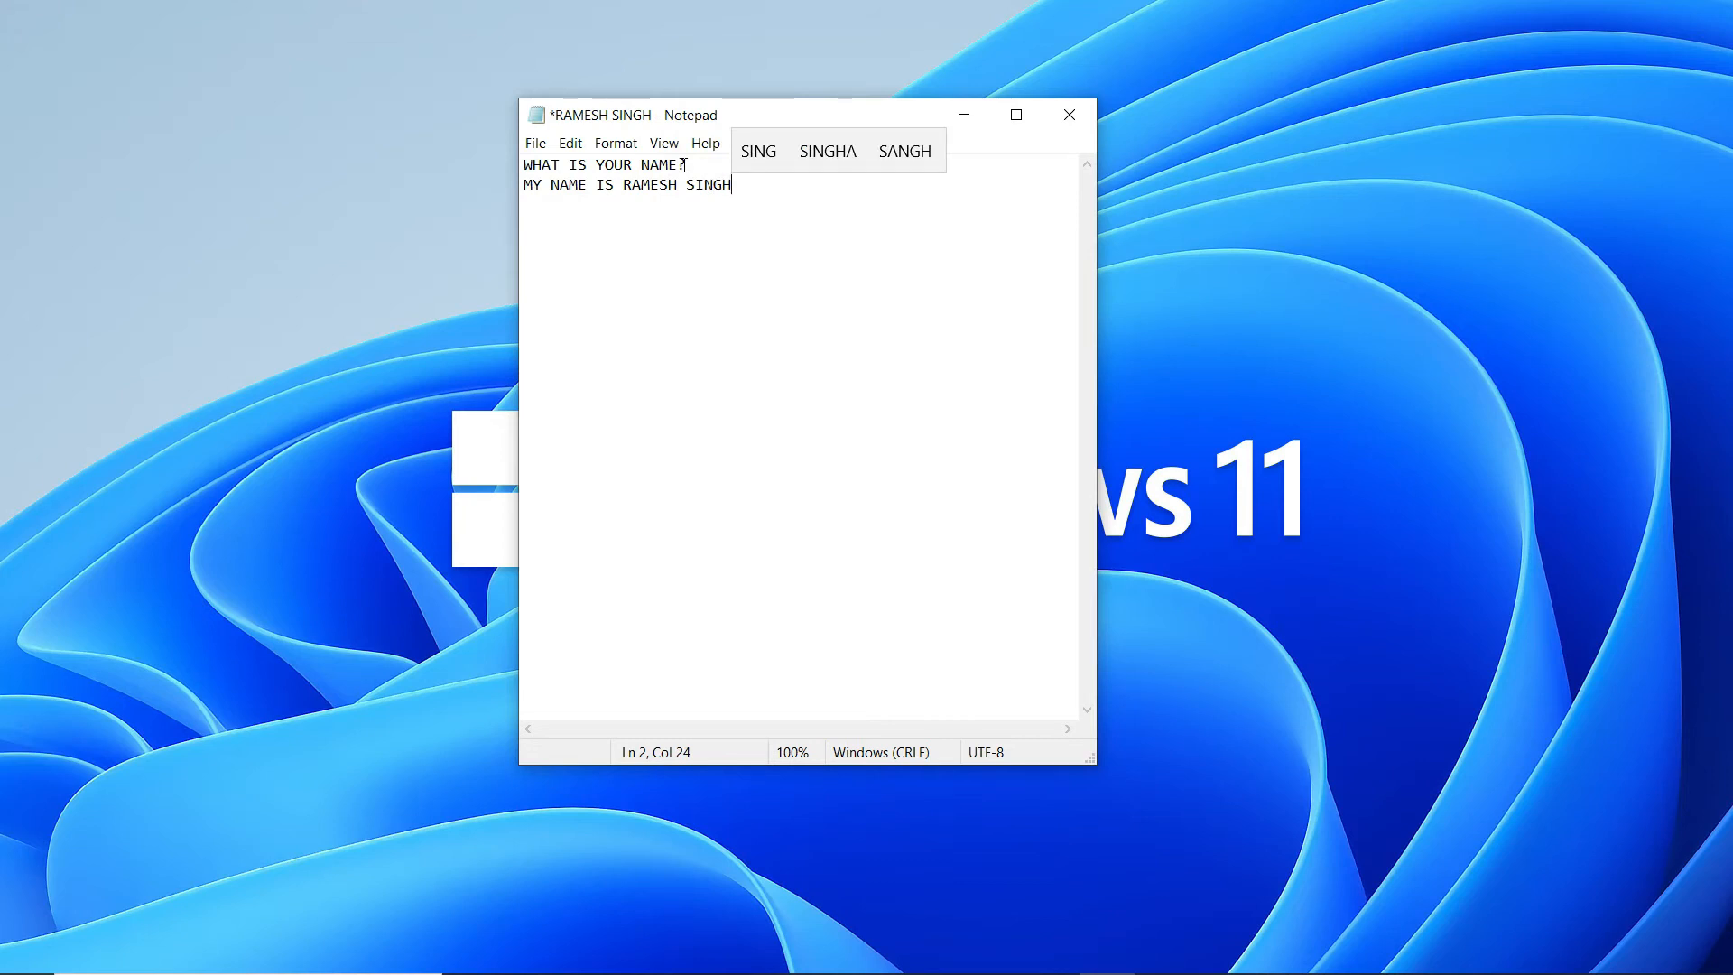
pyautogui.click(536, 144)
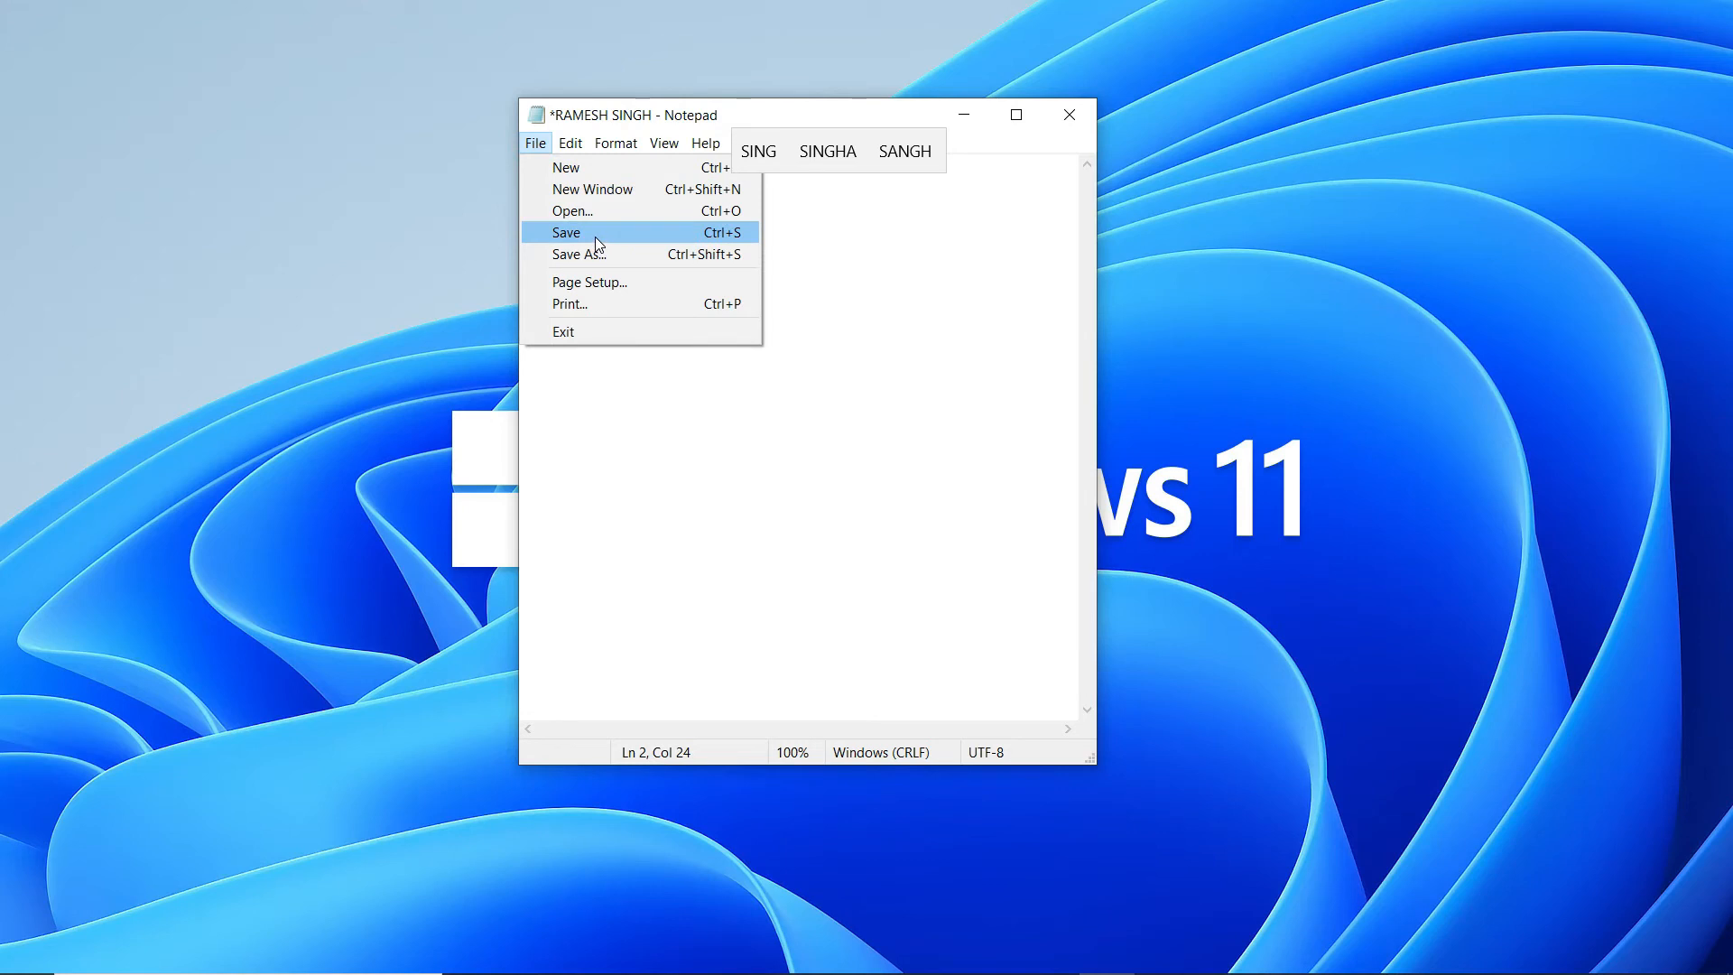
# - Save the two-line note and open a second blank Notepad window
pyautogui.click(594, 236)
pyautogui.click(824, 316)
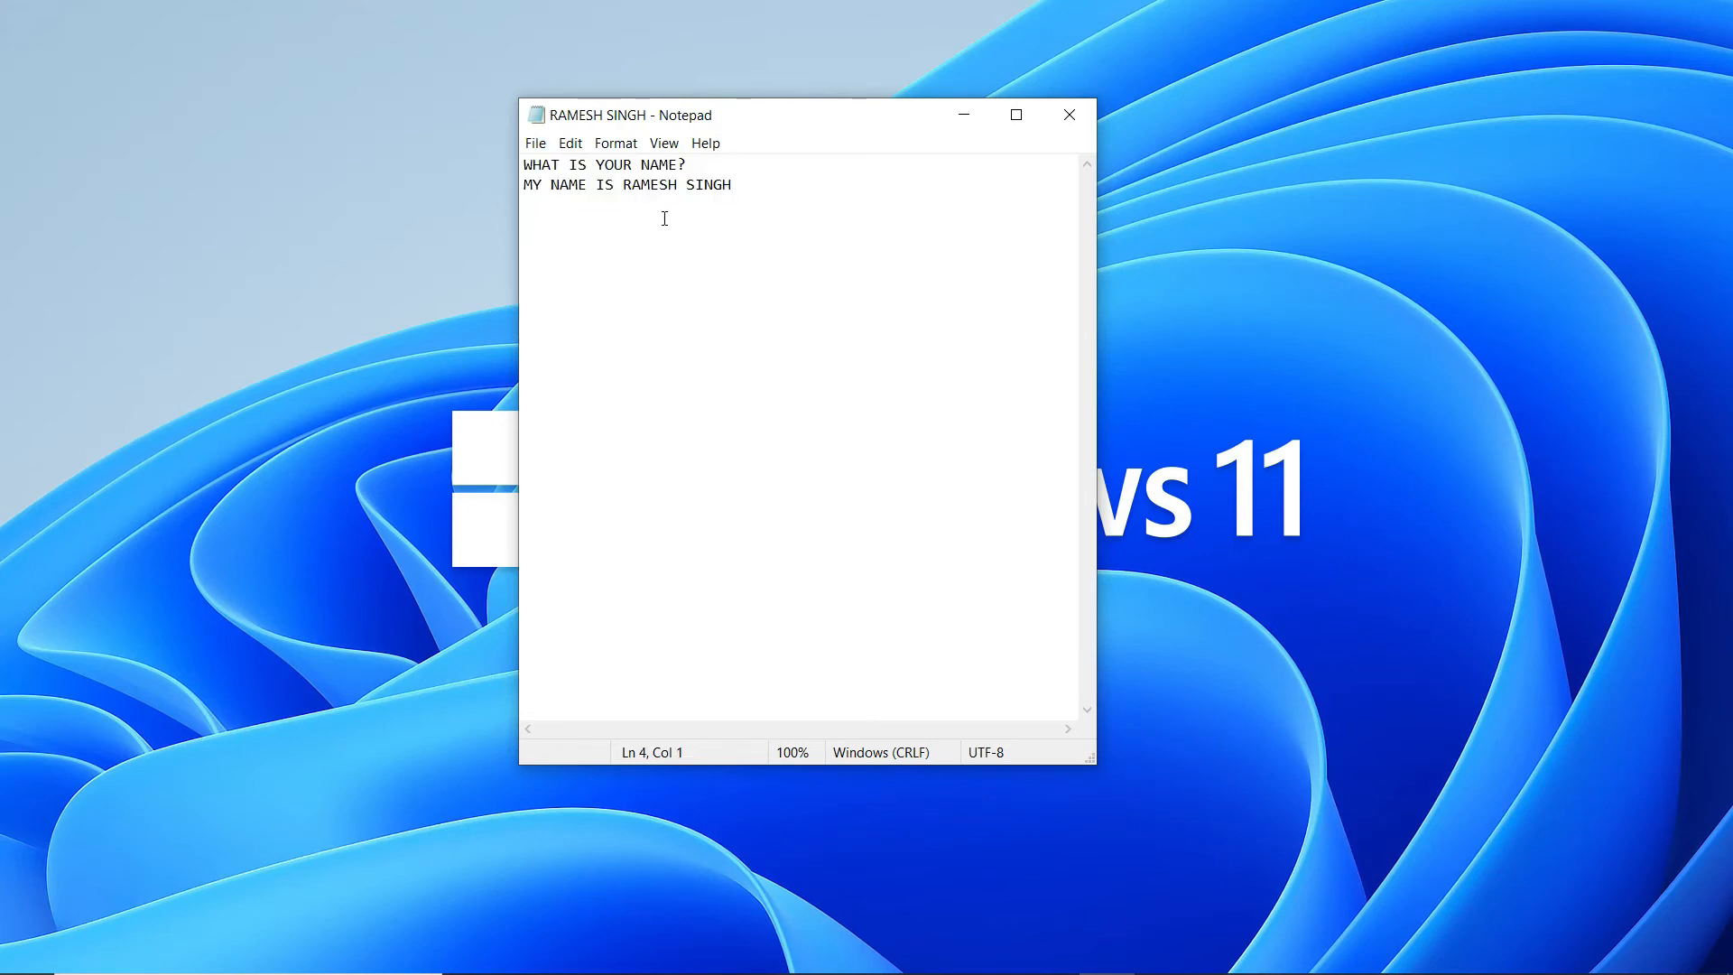
pyautogui.click(536, 149)
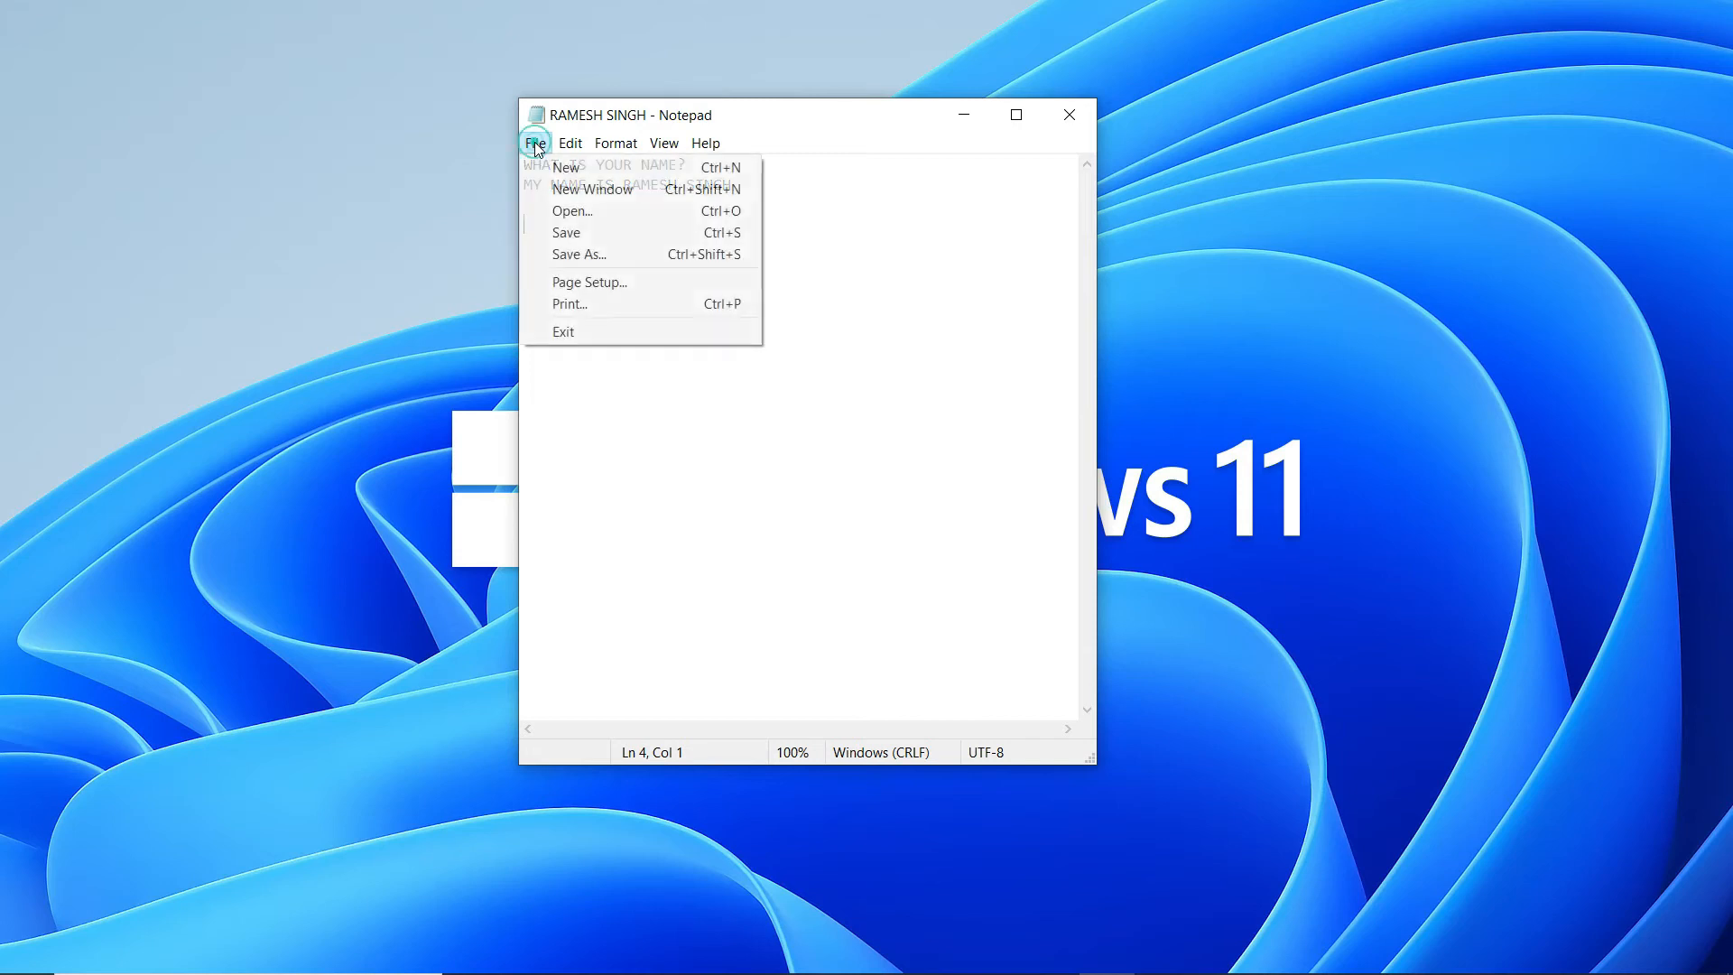
pyautogui.click(589, 191)
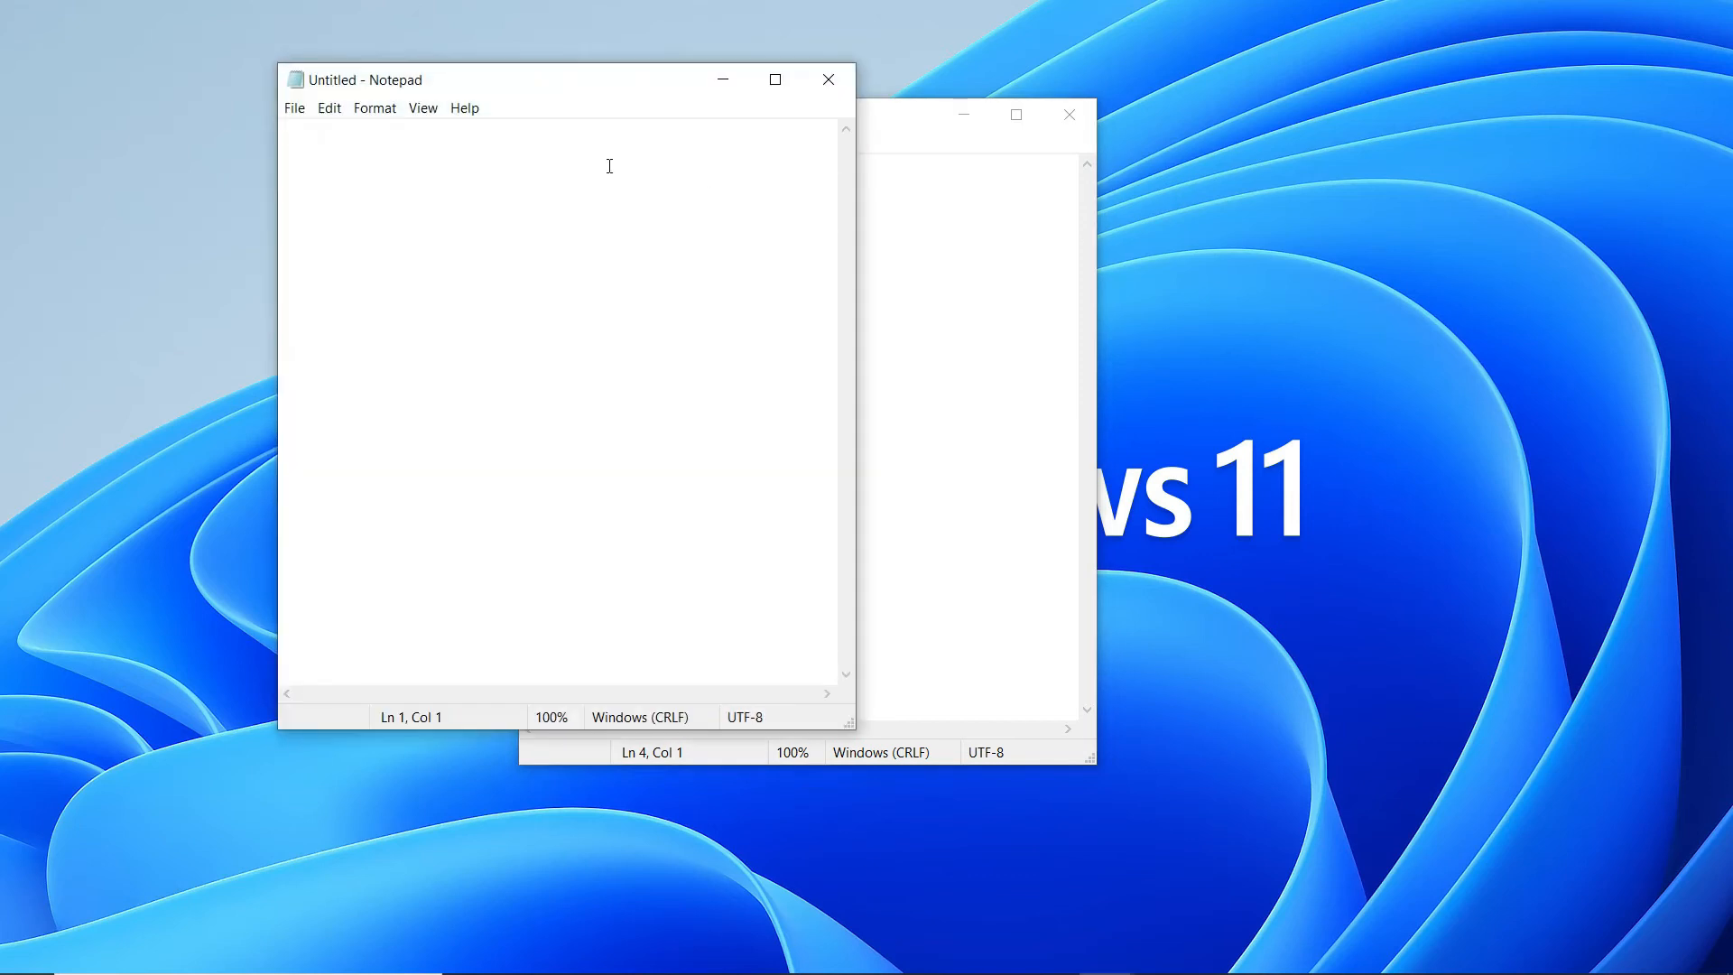
# - Place the blank Untitled window on the right and the original note on the left
pyautogui.moveTo(641, 97); pyautogui.dragTo(1299, 127)
pyautogui.moveTo(869, 127); pyautogui.dragTo(545, 118)
pyautogui.click(1100, 249)
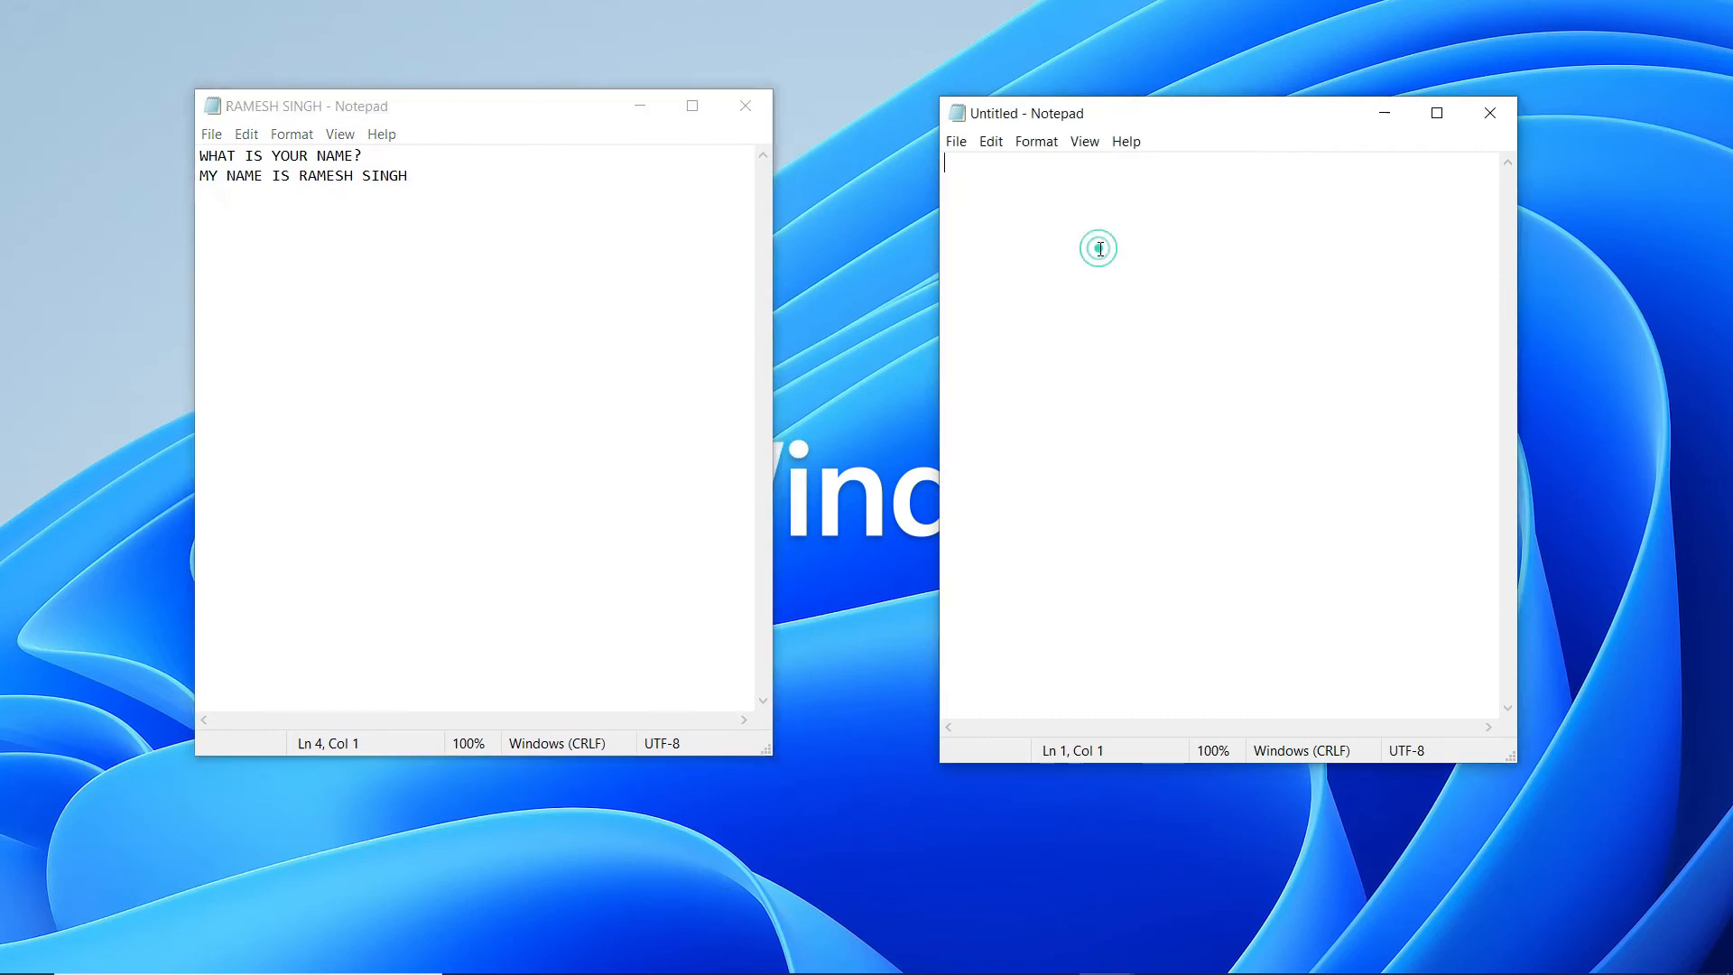
# - Open the RAMESH file in the Untitled window so it reads WHAT IS YOUR NAME
pyautogui.click(956, 145)
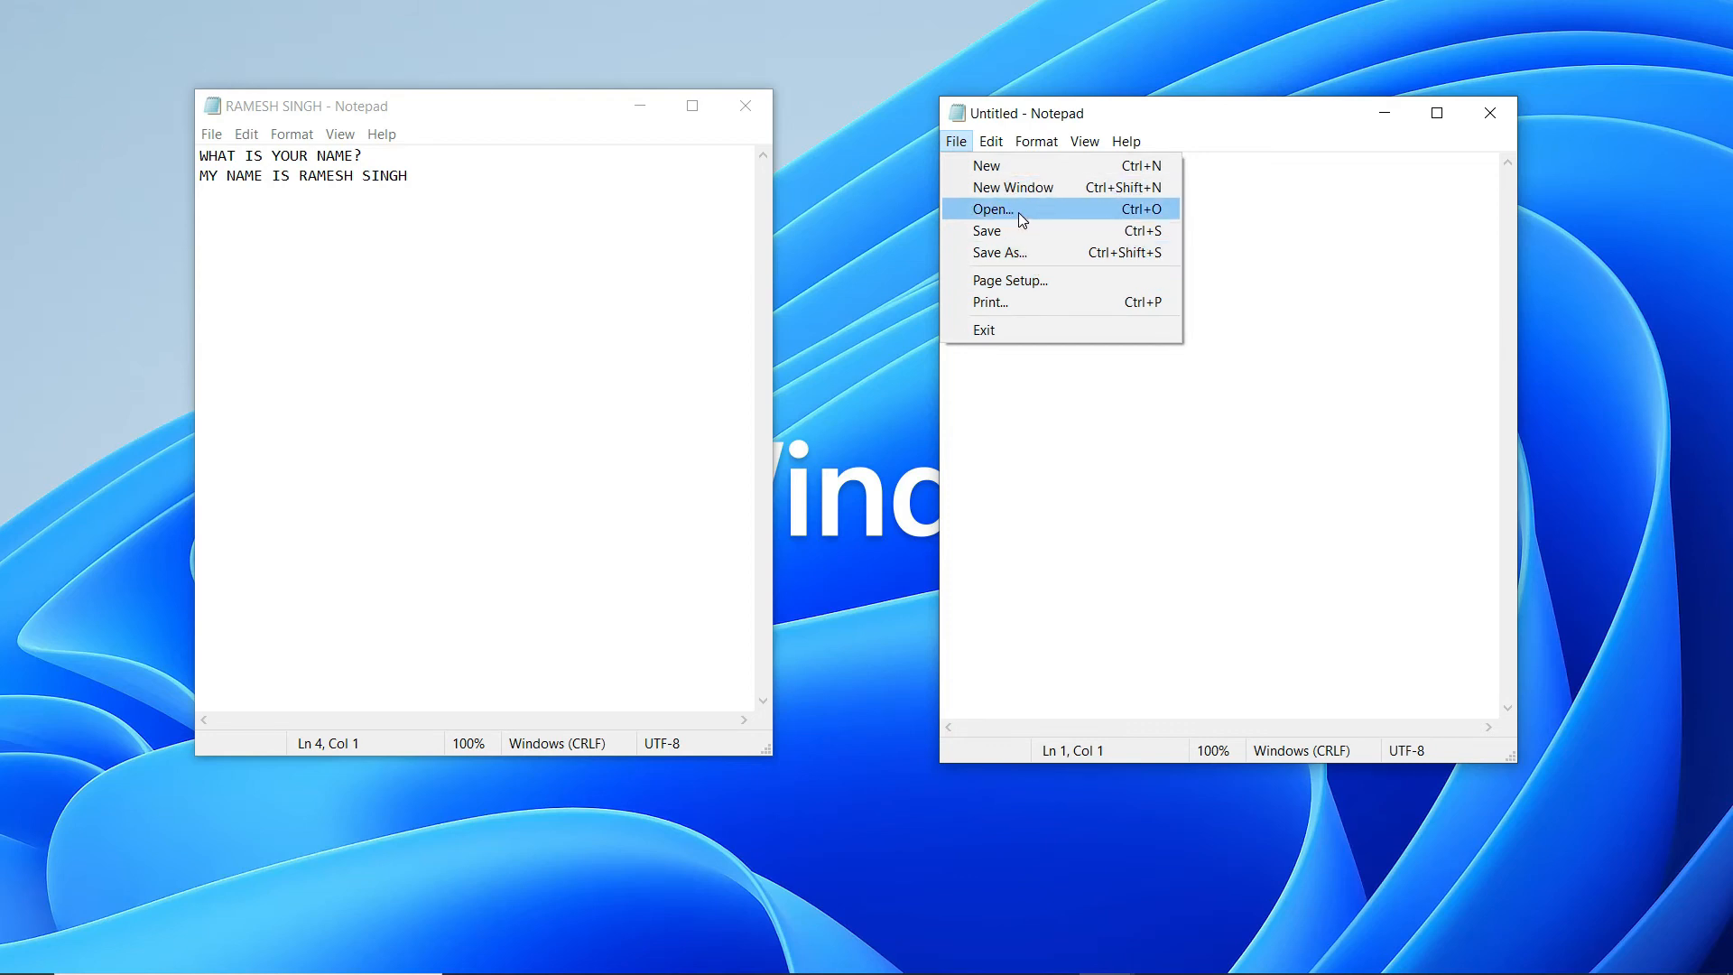
pyautogui.click(525, 289)
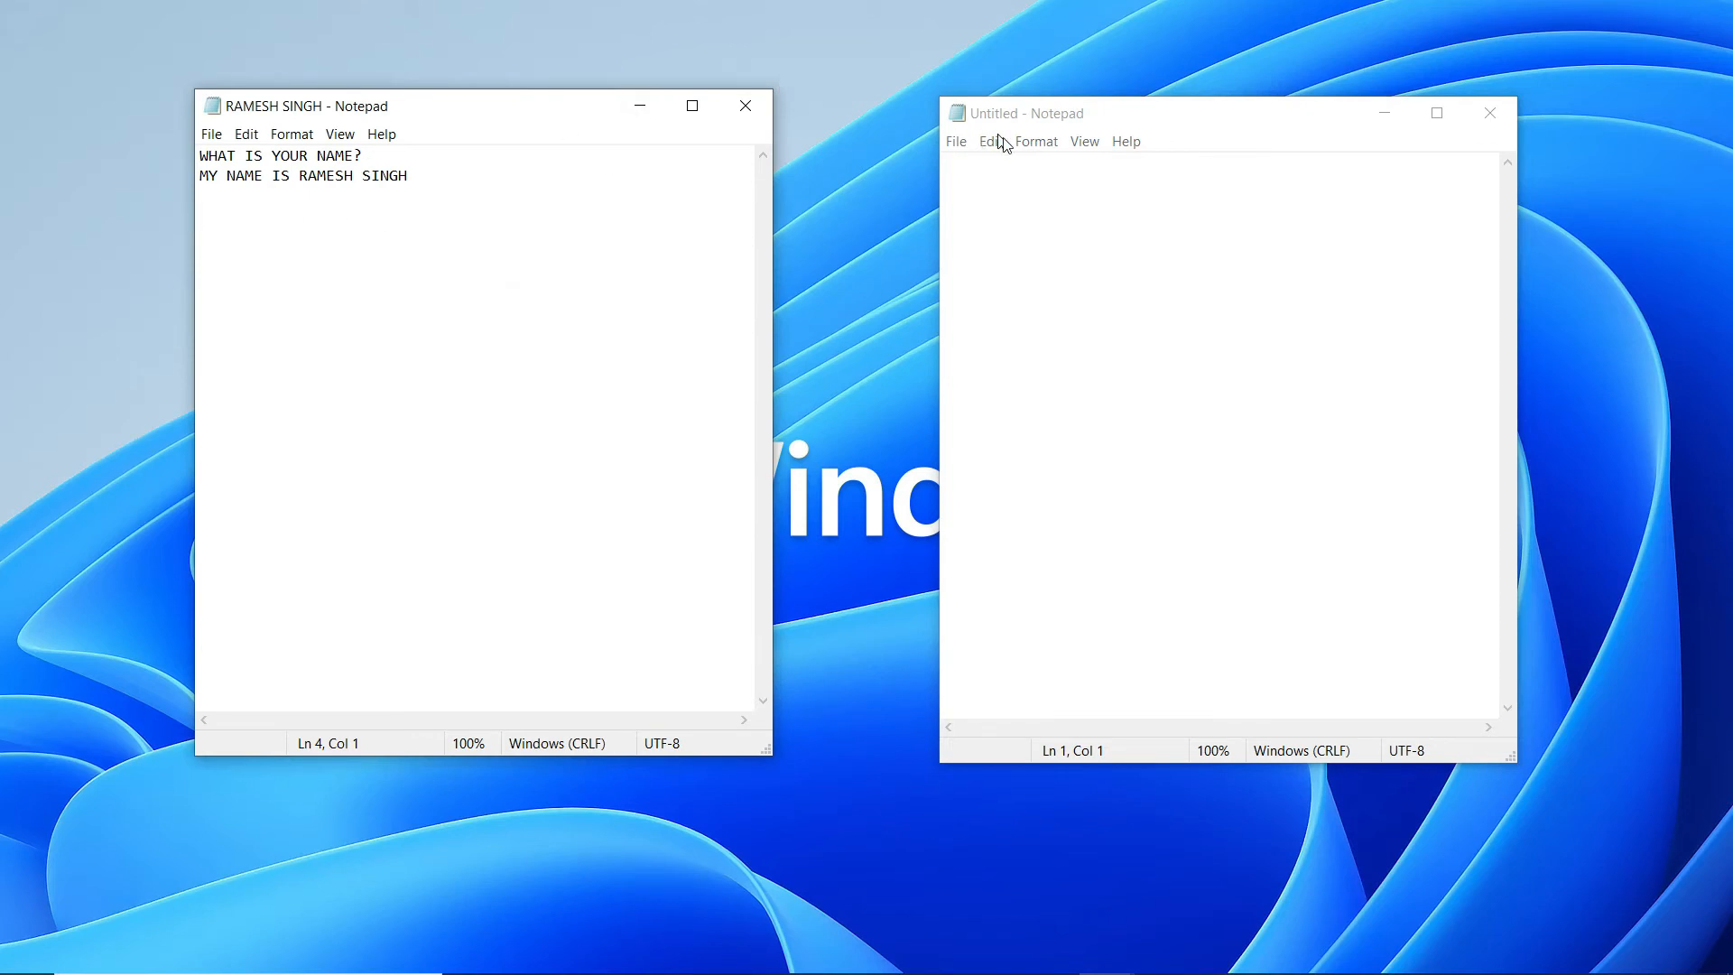
pyautogui.click(957, 142)
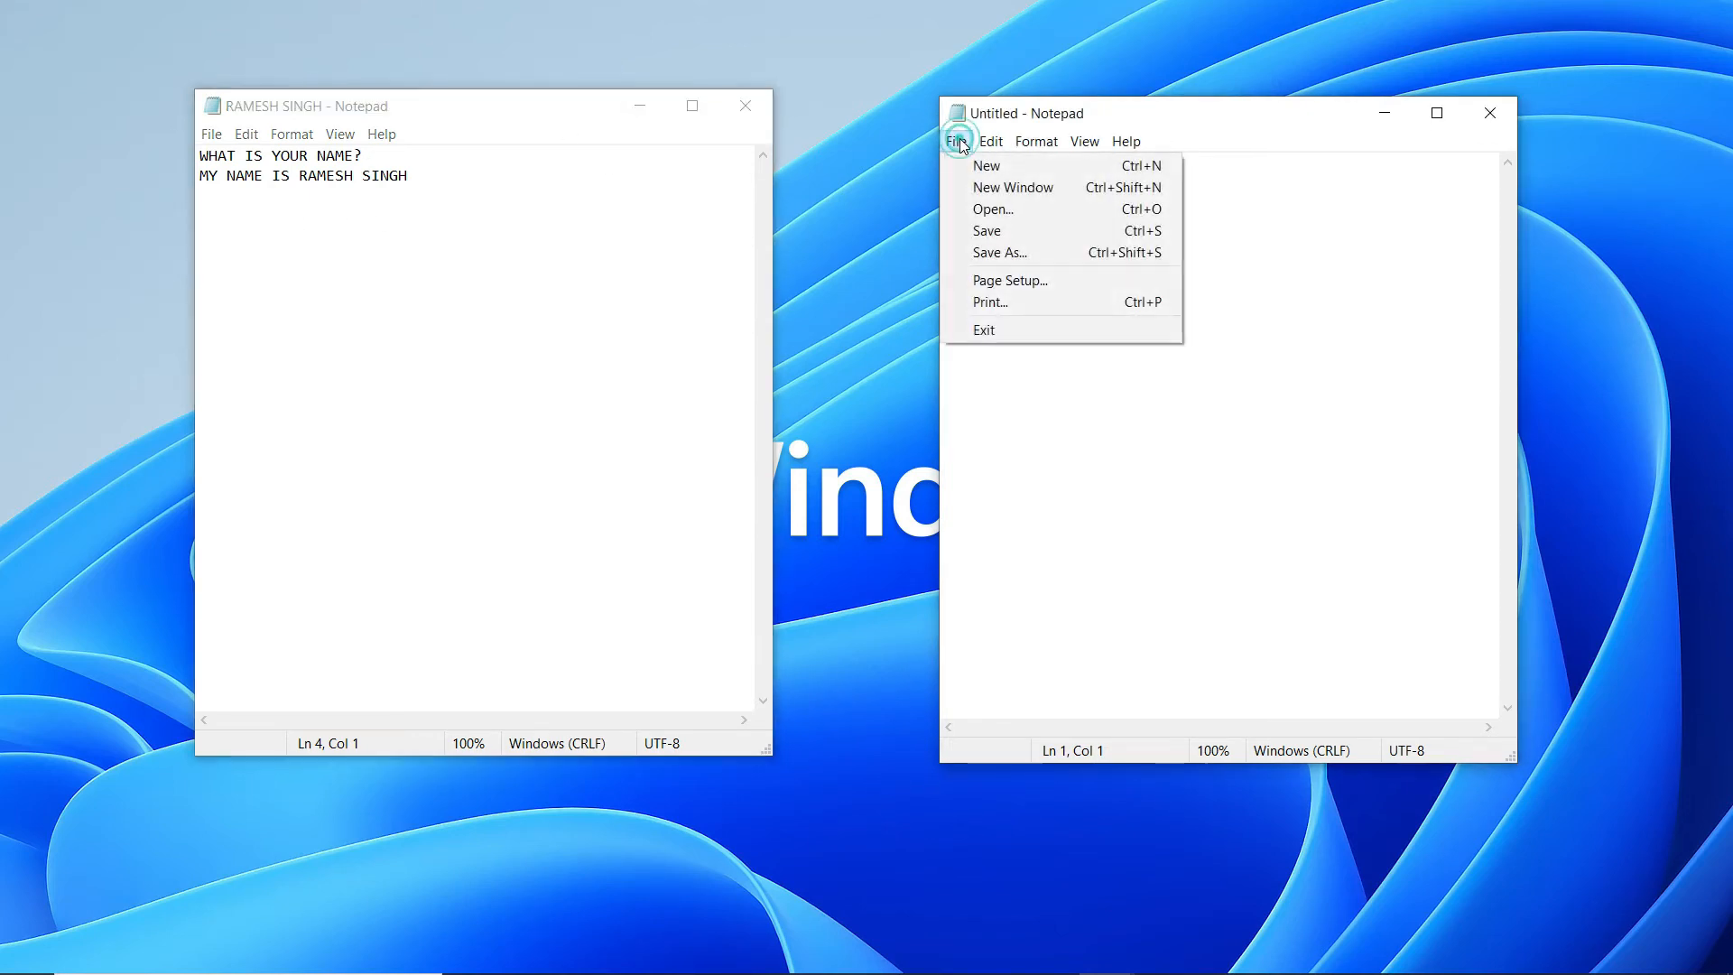
pyautogui.click(1002, 210)
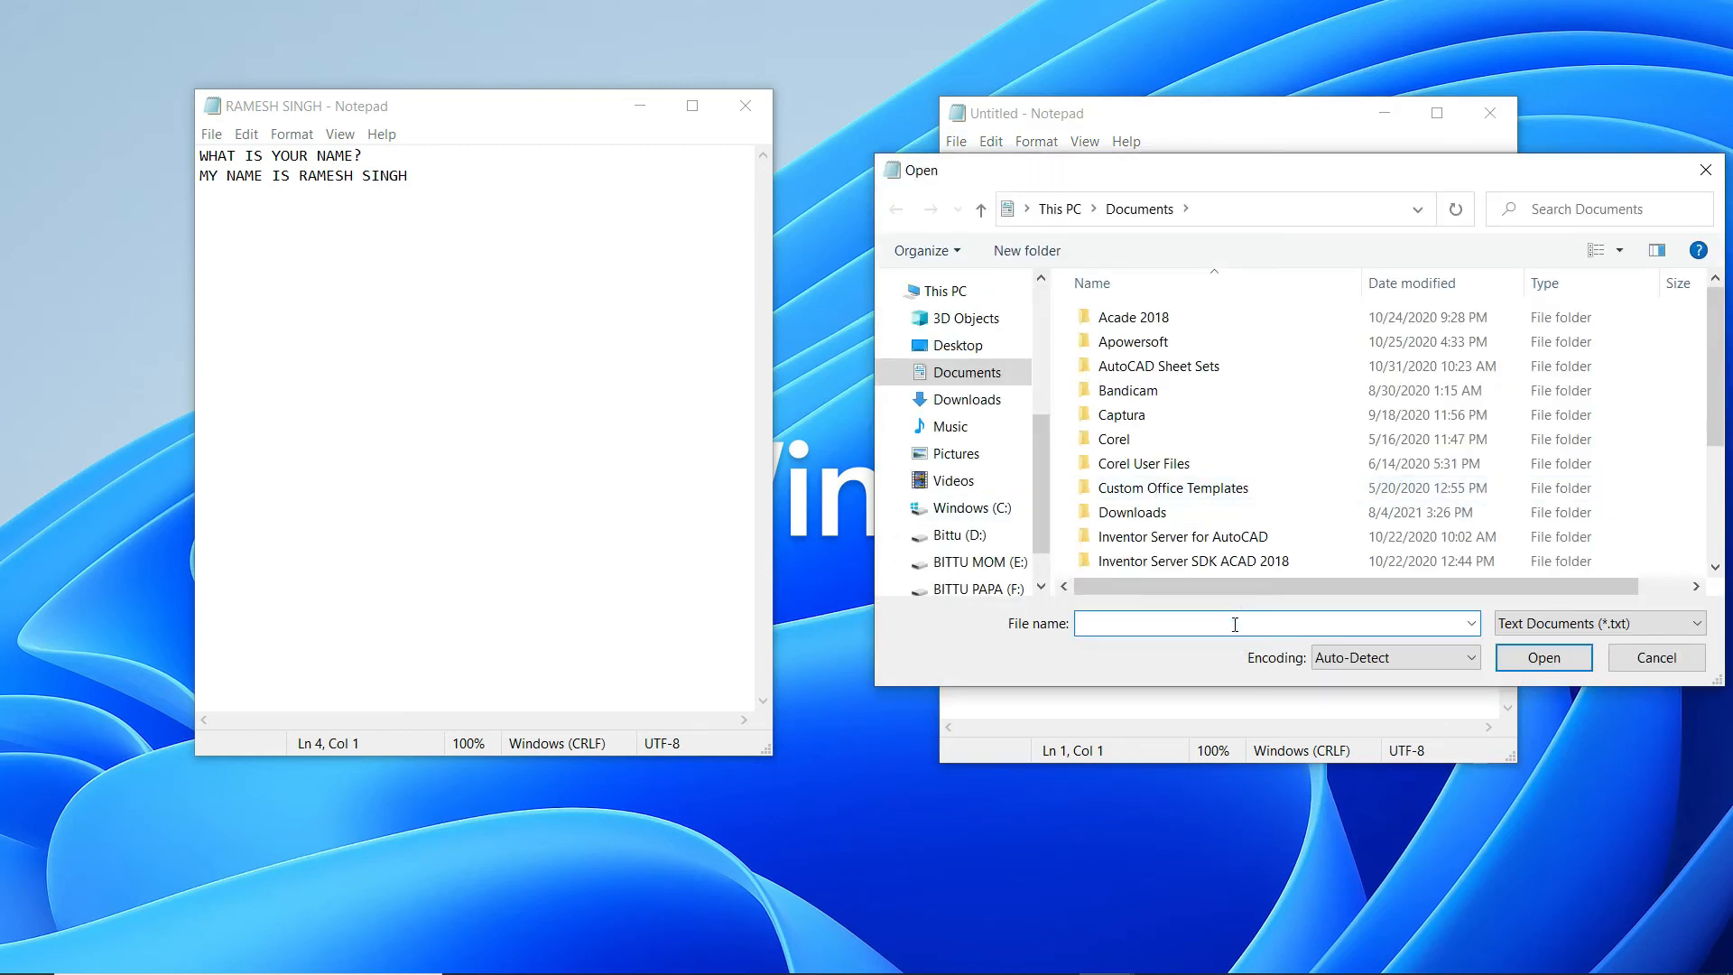
pyautogui.write('RAMESH')
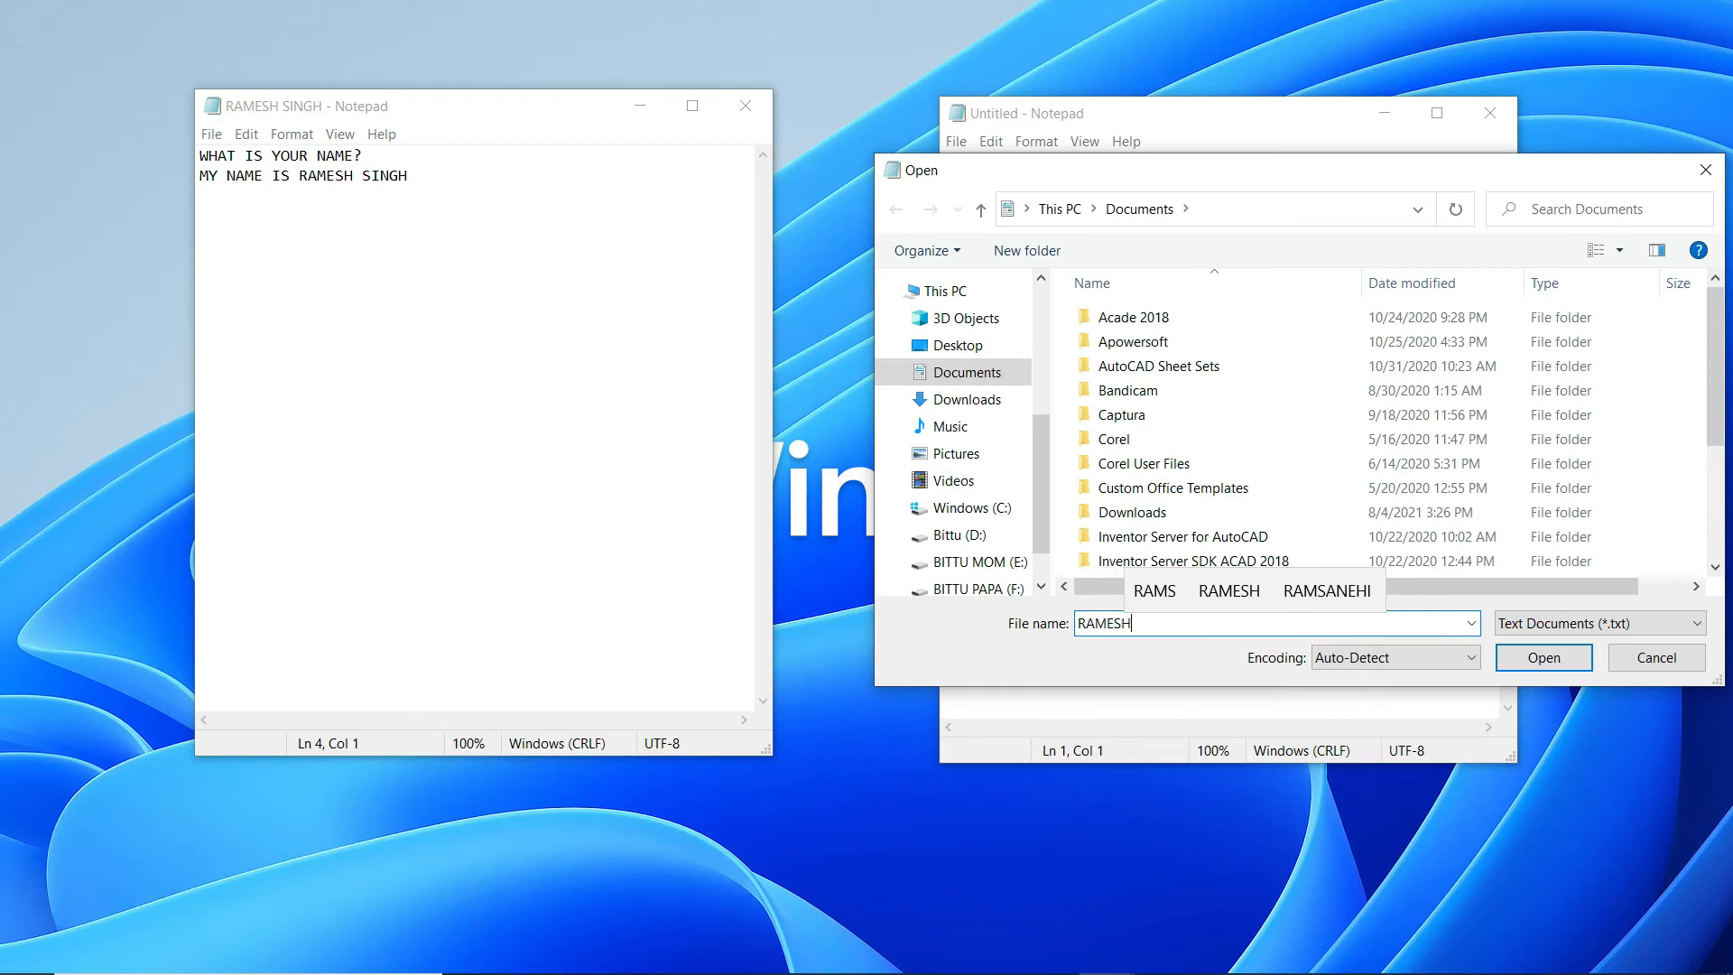
pyautogui.click(1554, 660)
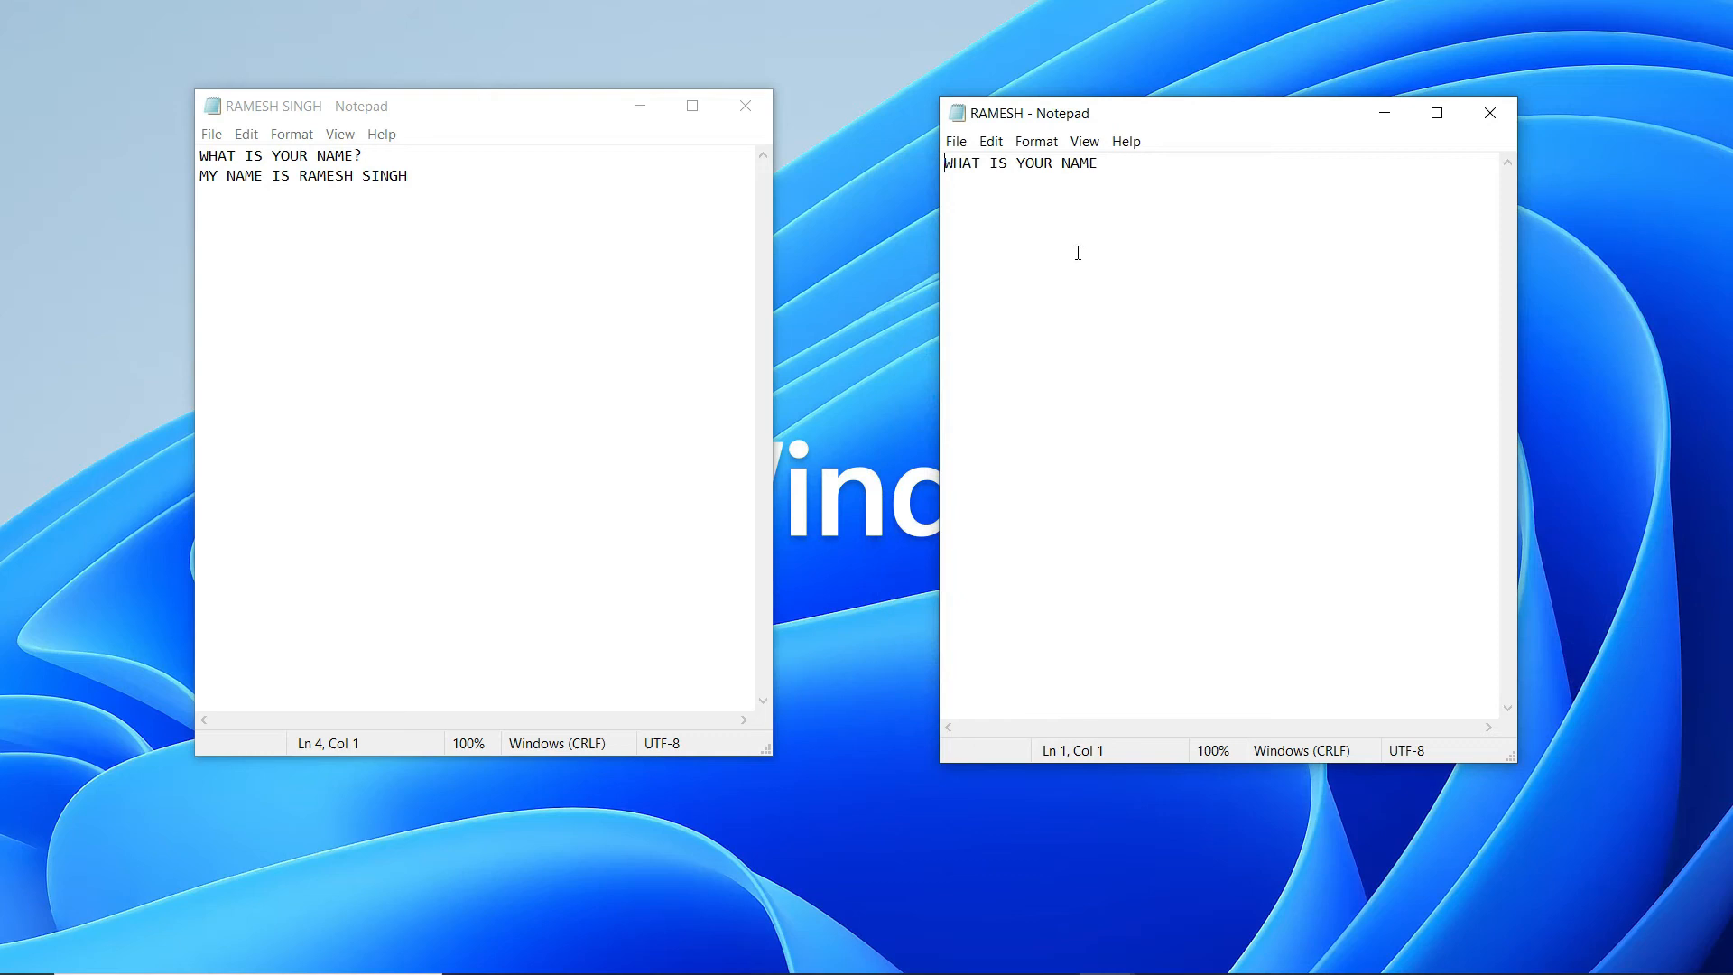
pyautogui.moveTo(1162, 108); pyautogui.dragTo(1034, 105)
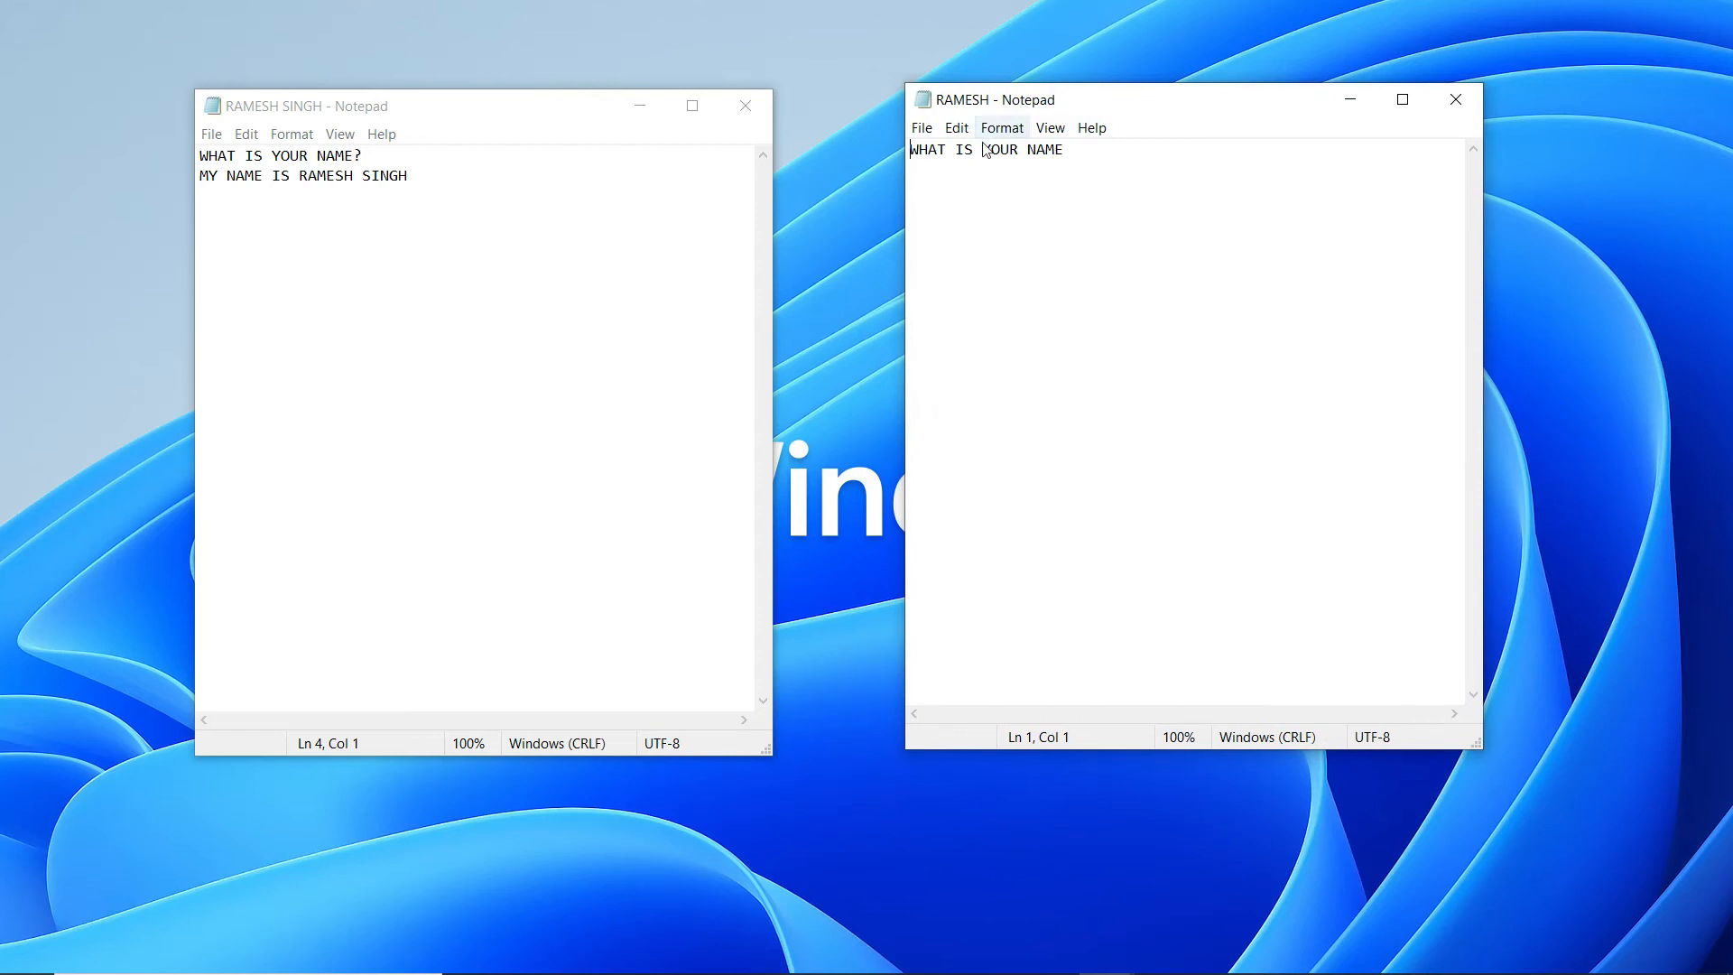
pyautogui.click(1076, 164)
pyautogui.click(469, 222)
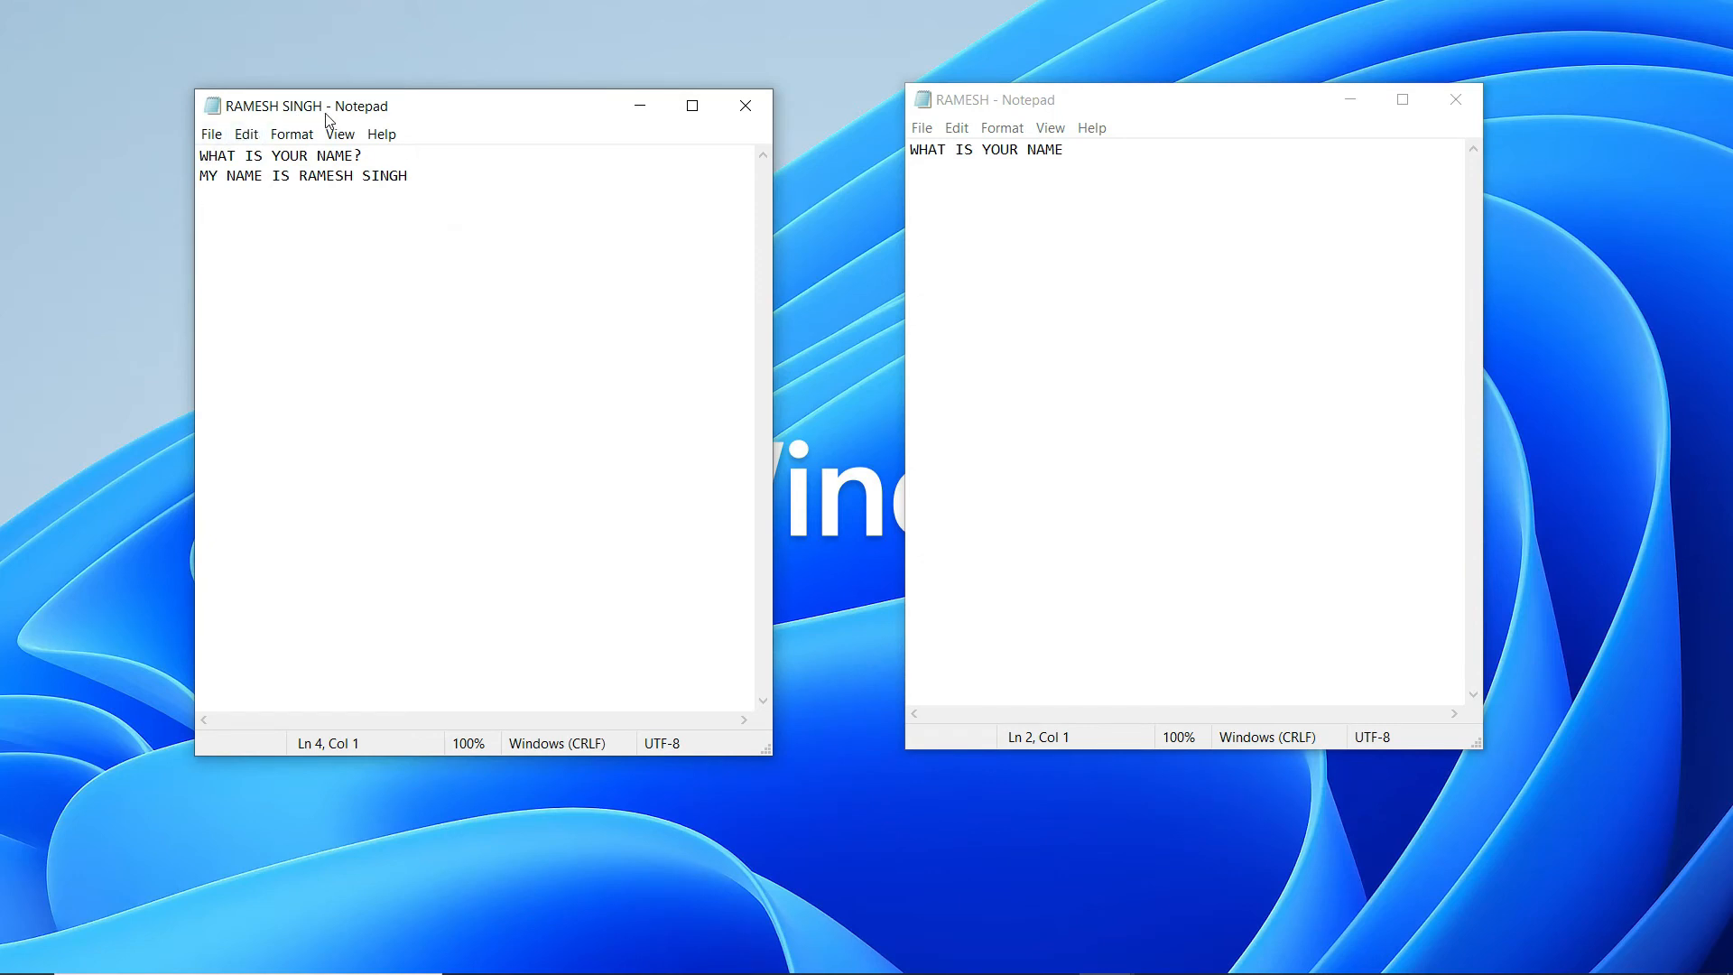
pyautogui.click(1015, 245)
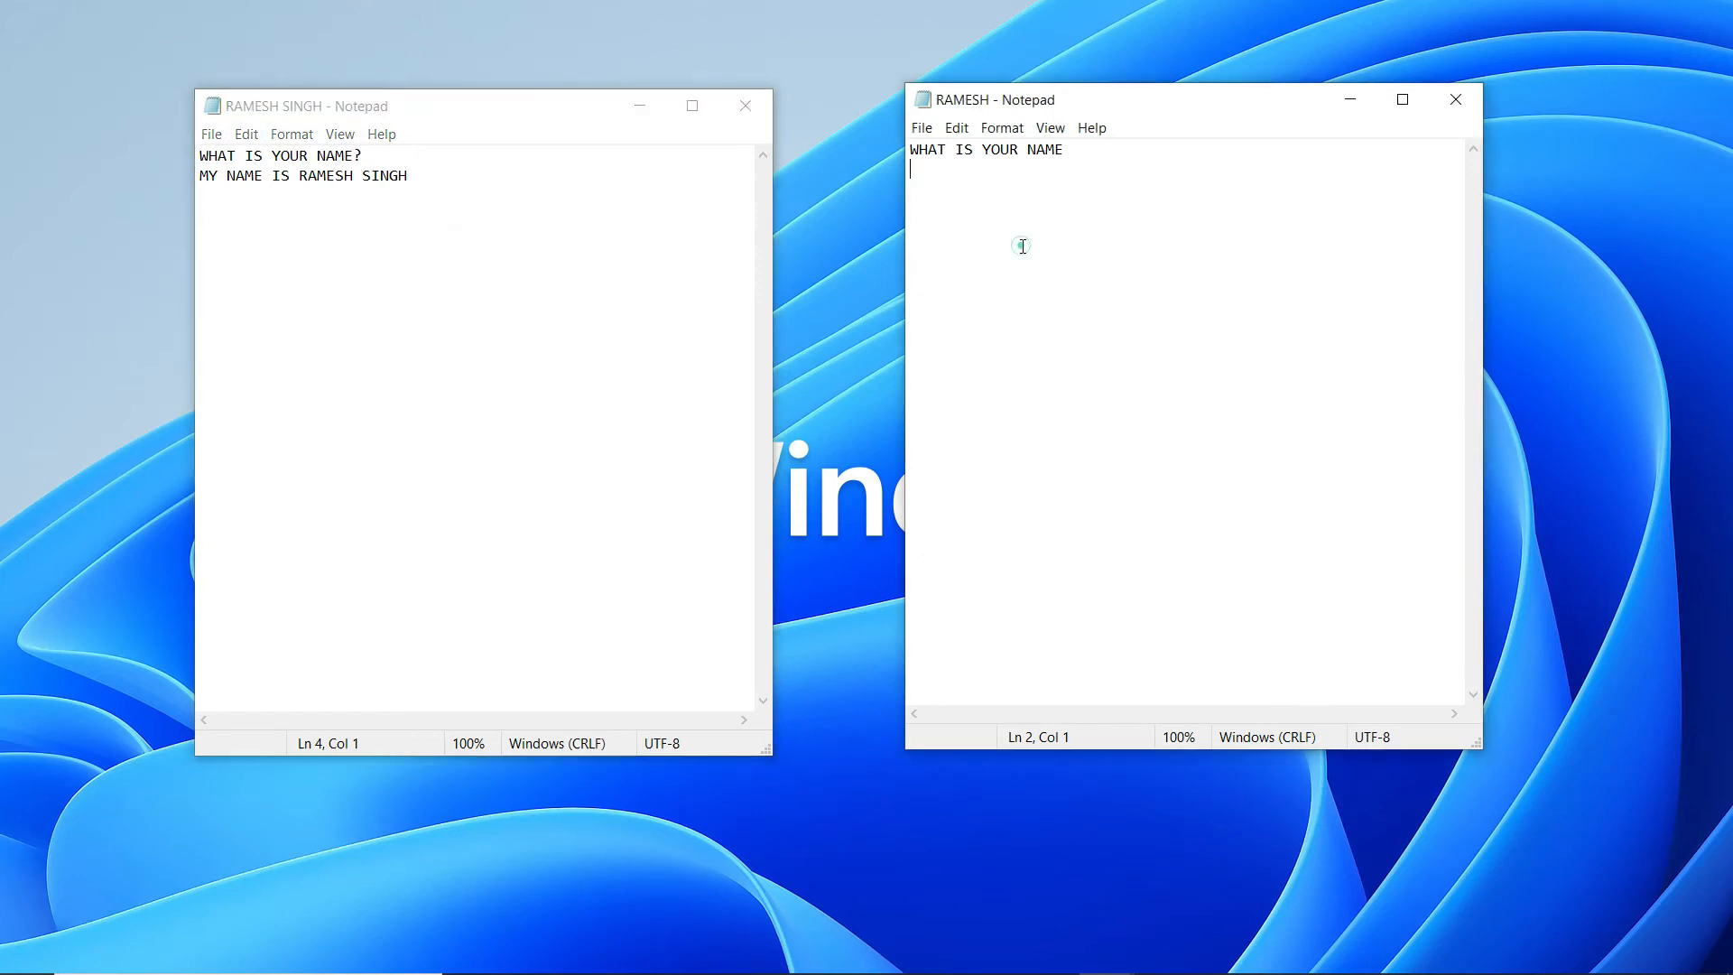
pyautogui.click(641, 159)
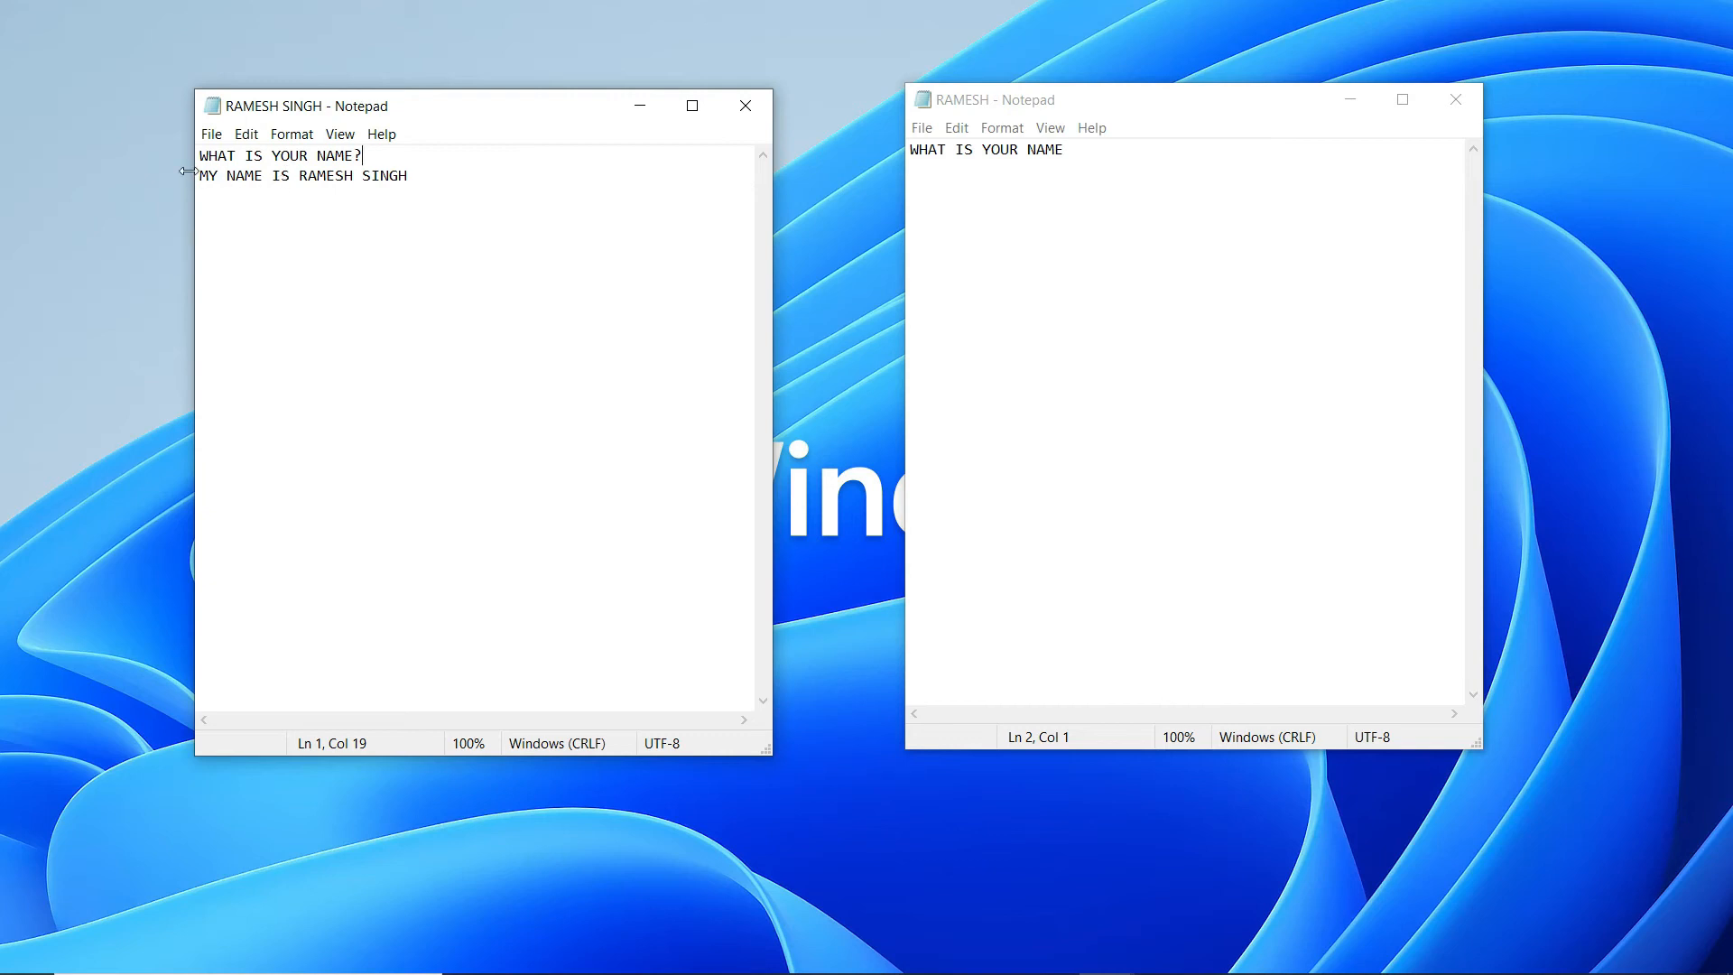
pyautogui.moveTo(206, 177); pyautogui.dragTo(448, 175)
pyautogui.click(461, 190)
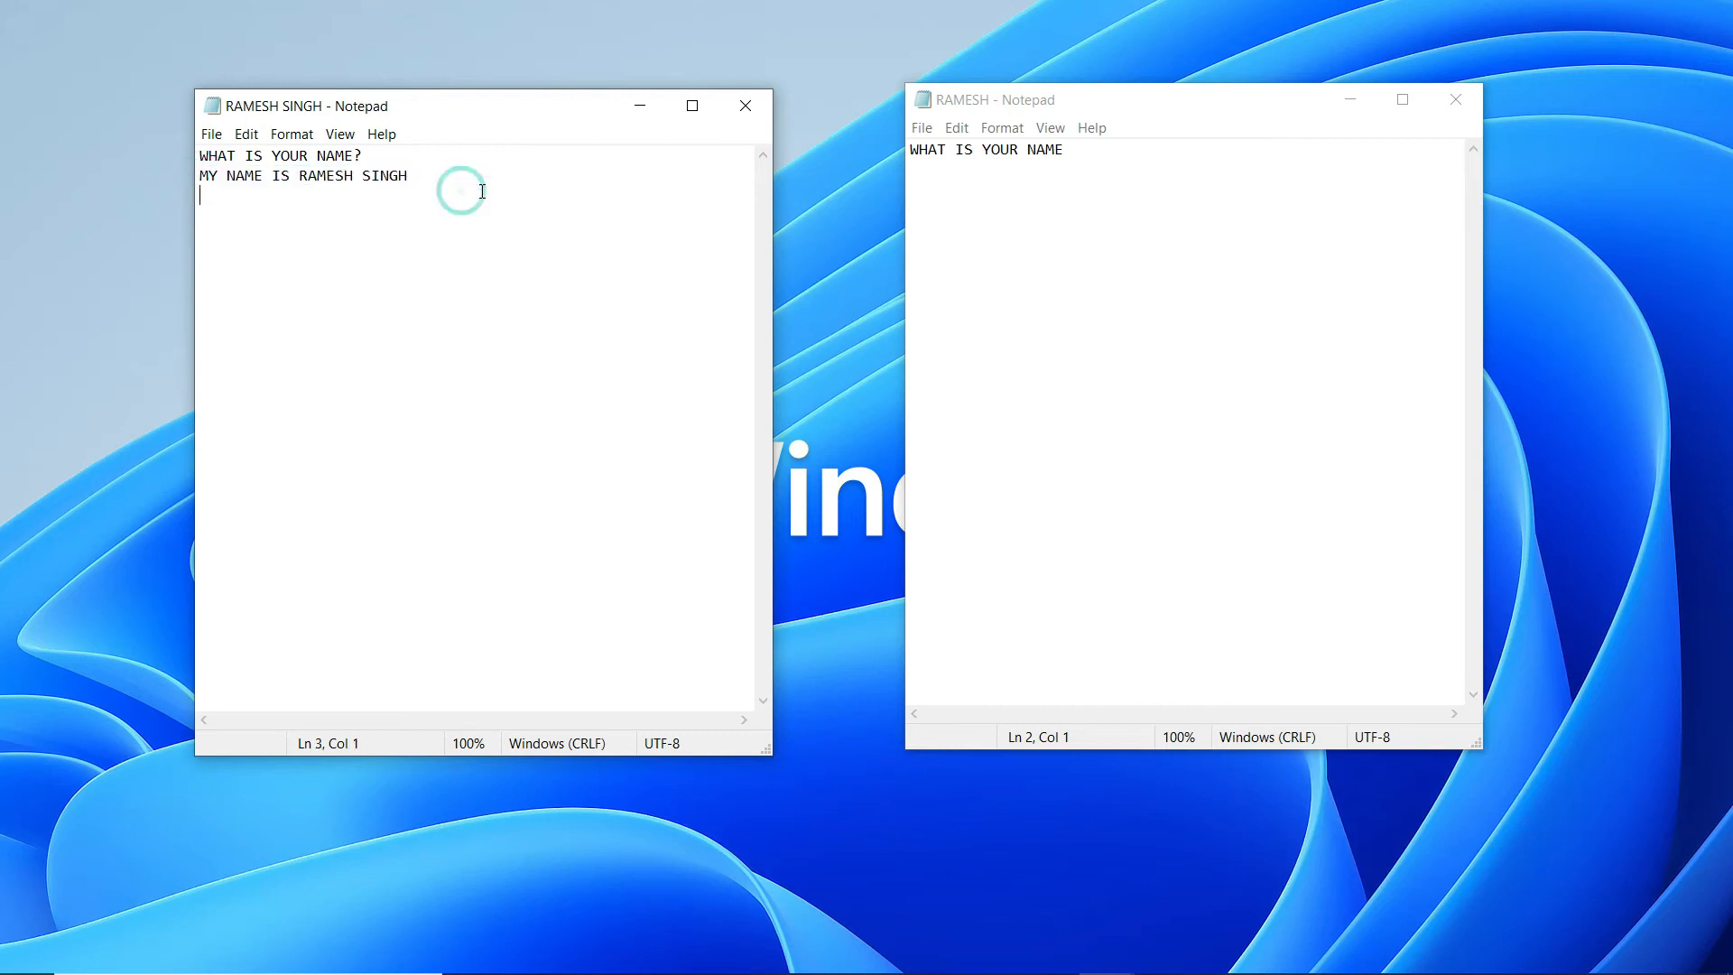
pyautogui.click(1037, 204)
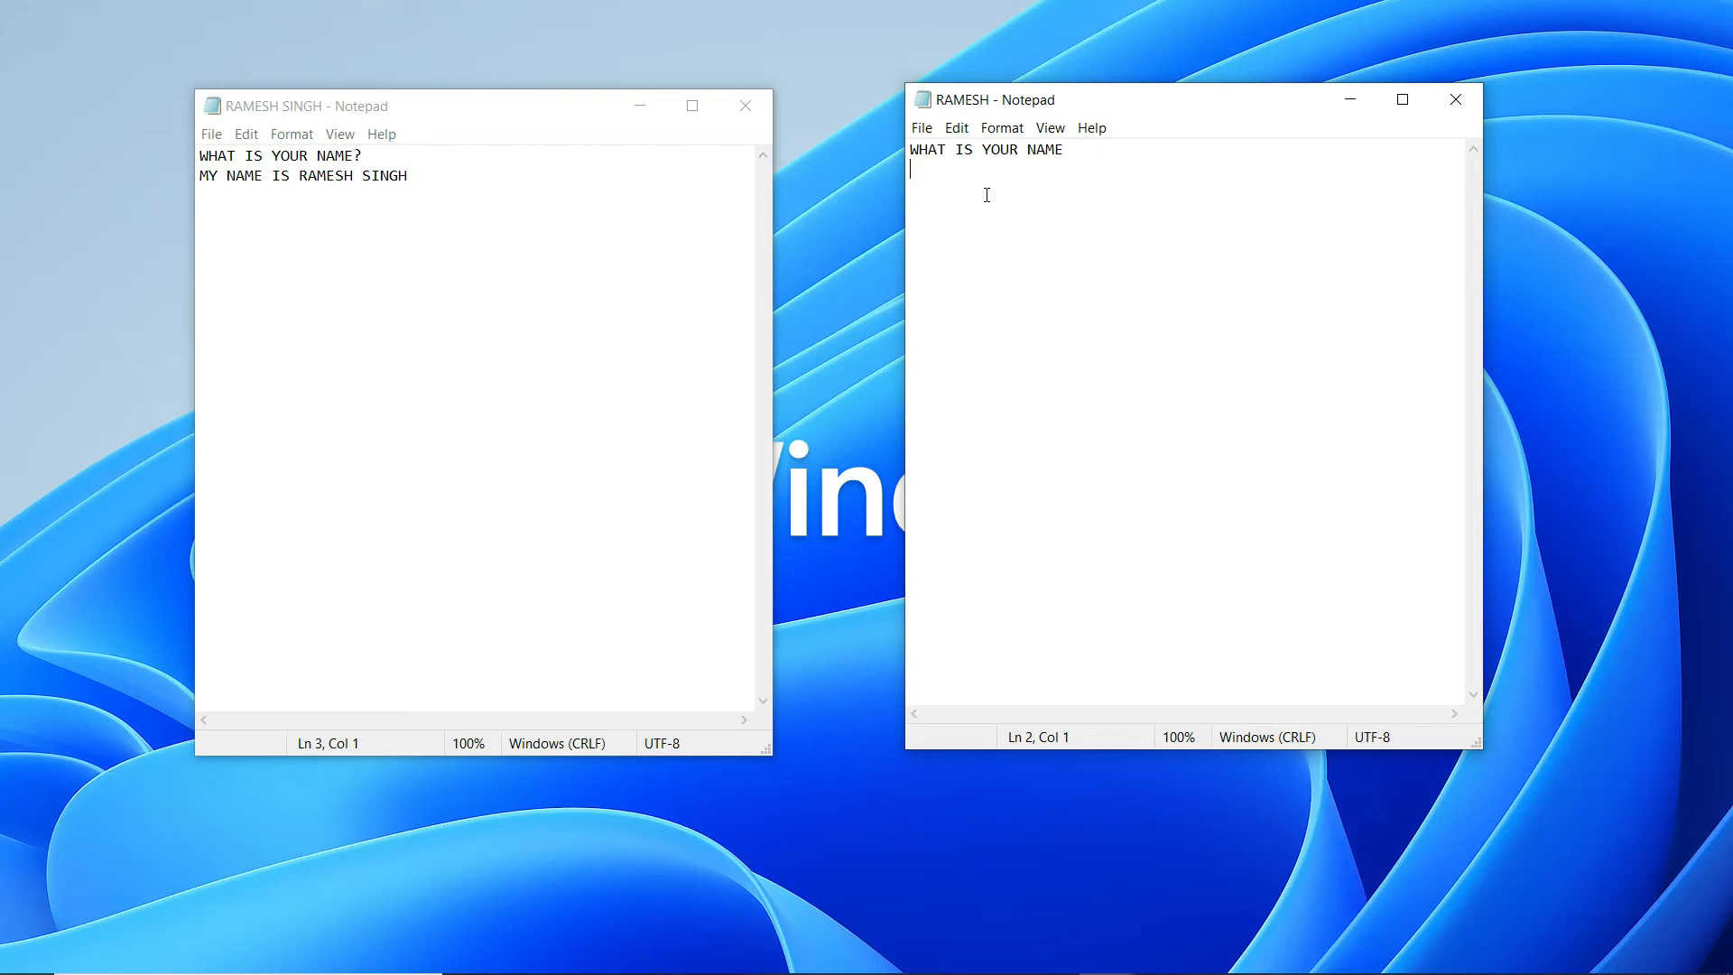
pyautogui.click(566, 233)
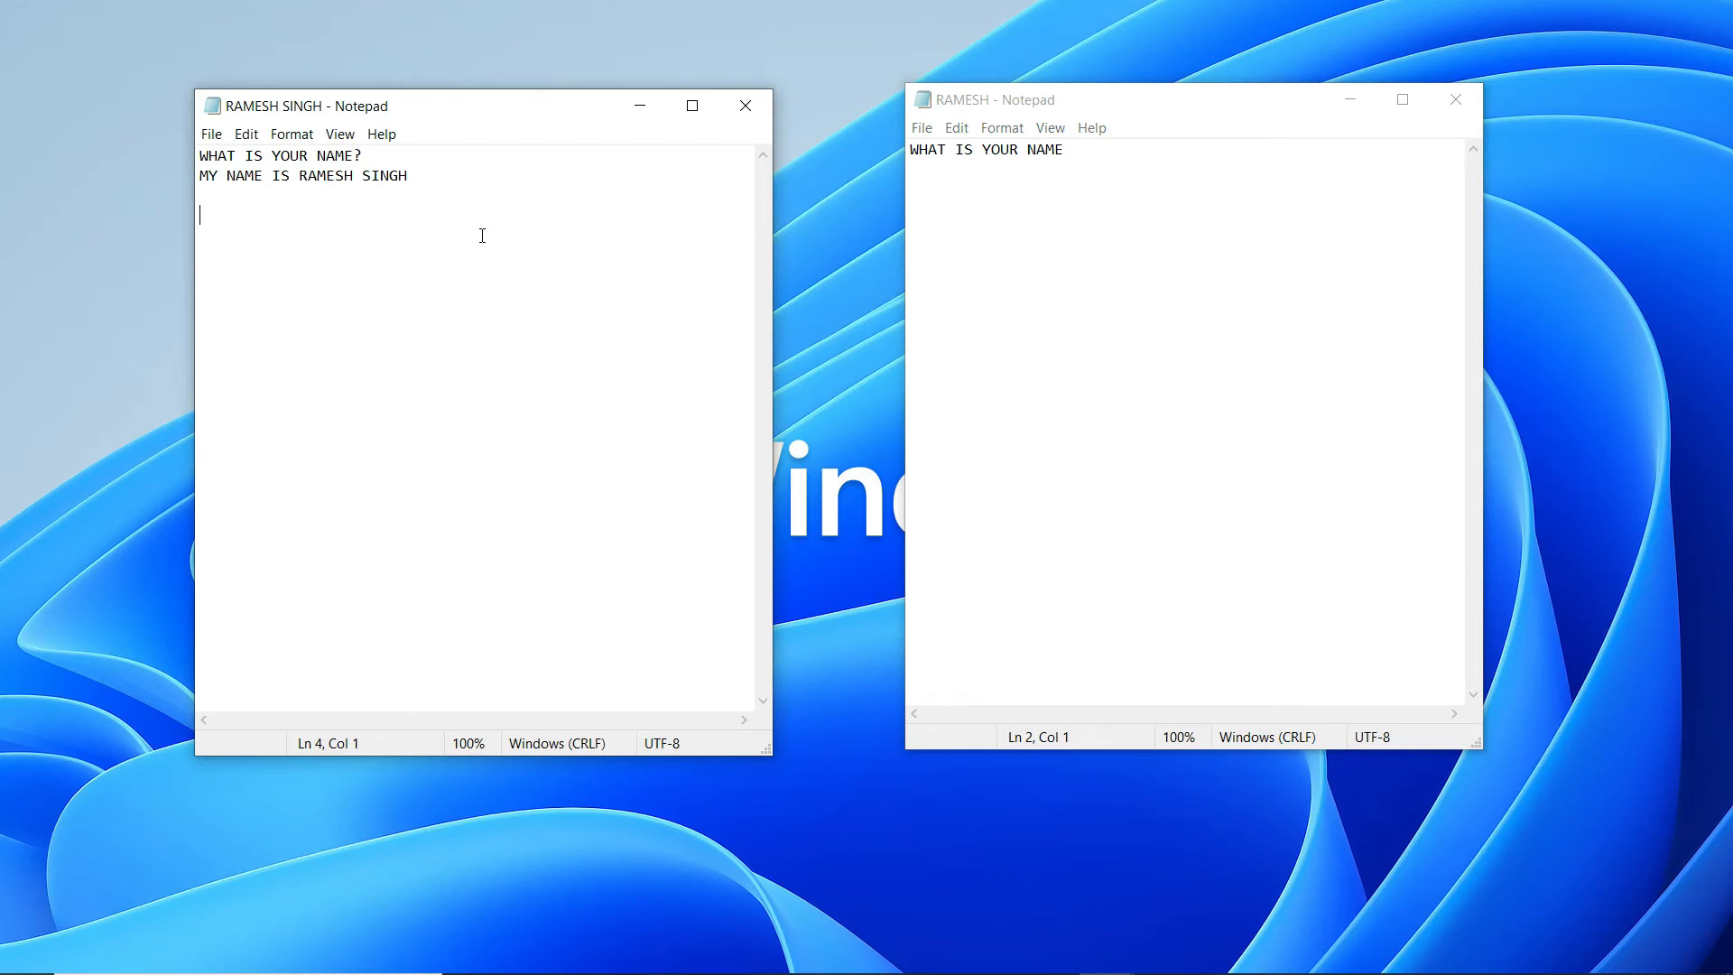
pyautogui.click(836, 227)
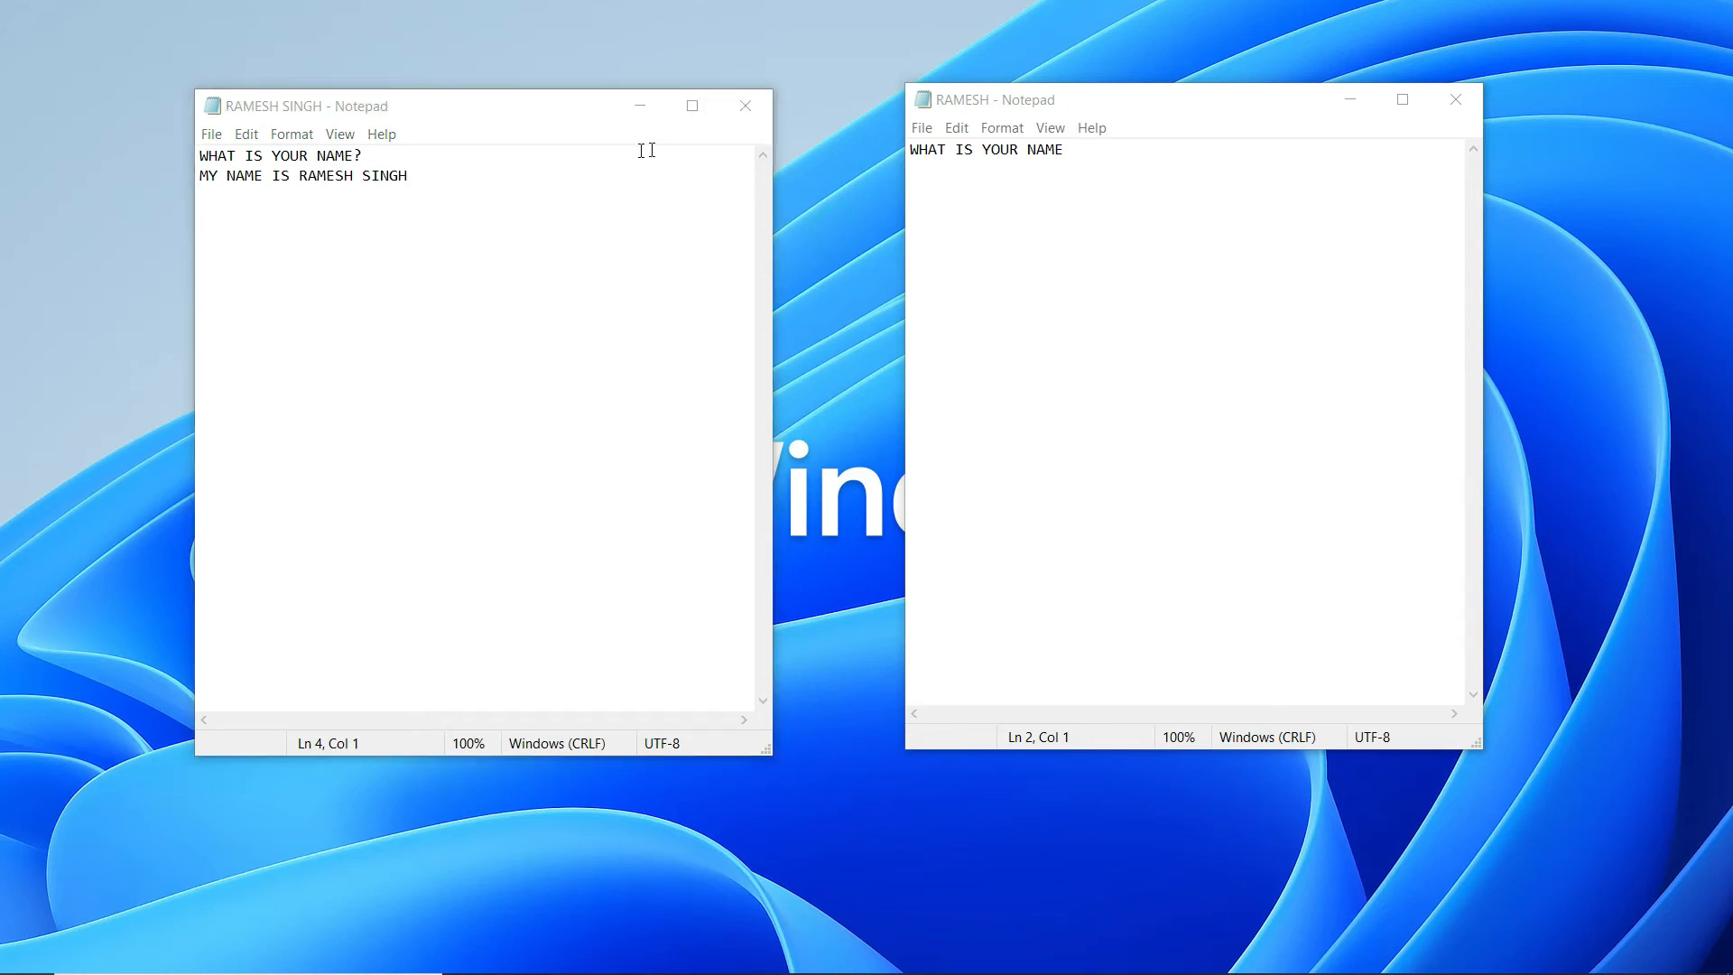
pyautogui.click(213, 137)
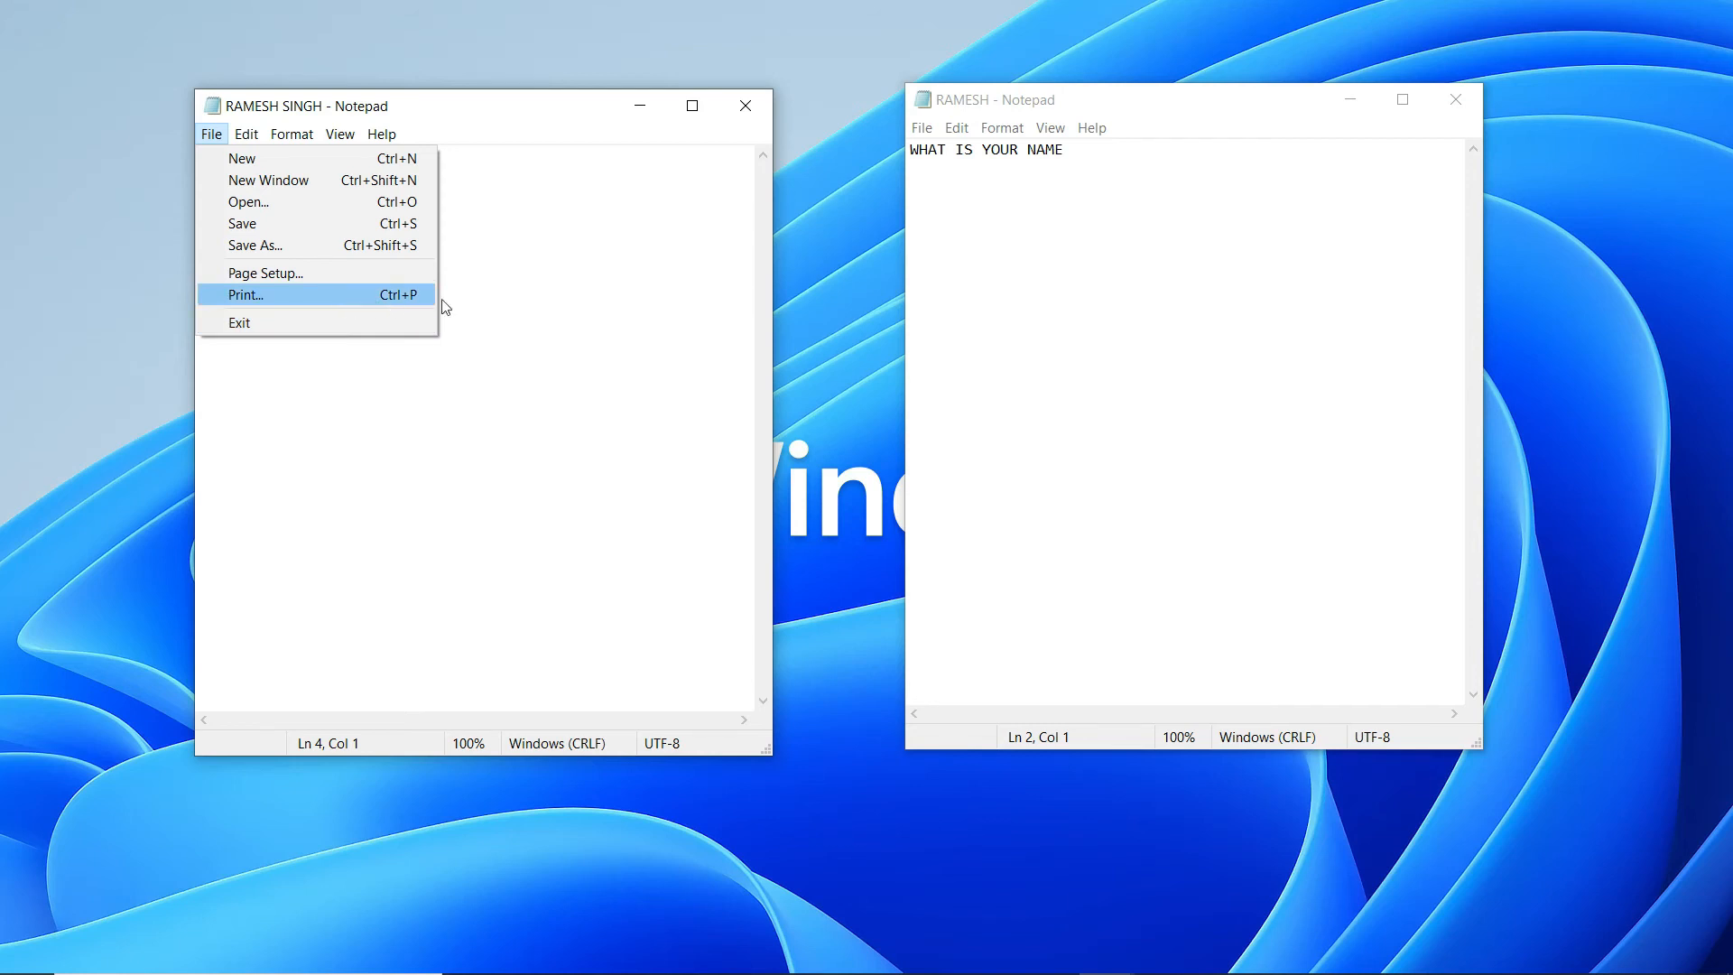
pyautogui.click(439, 435)
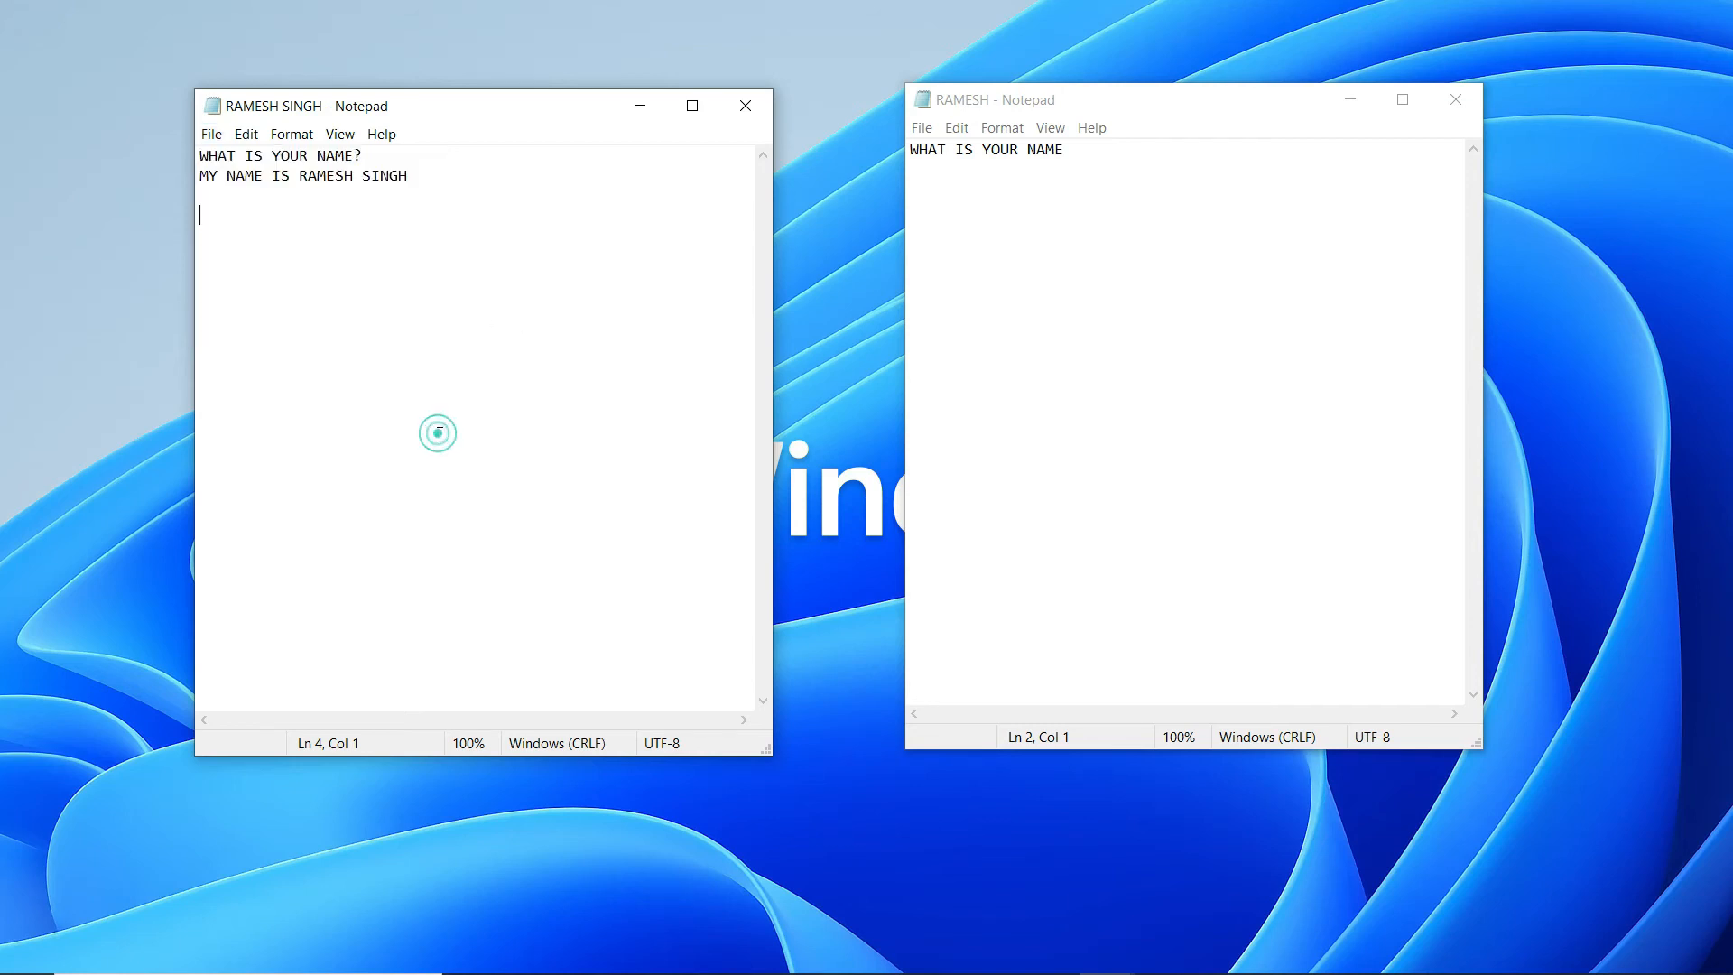
pyautogui.click(213, 134)
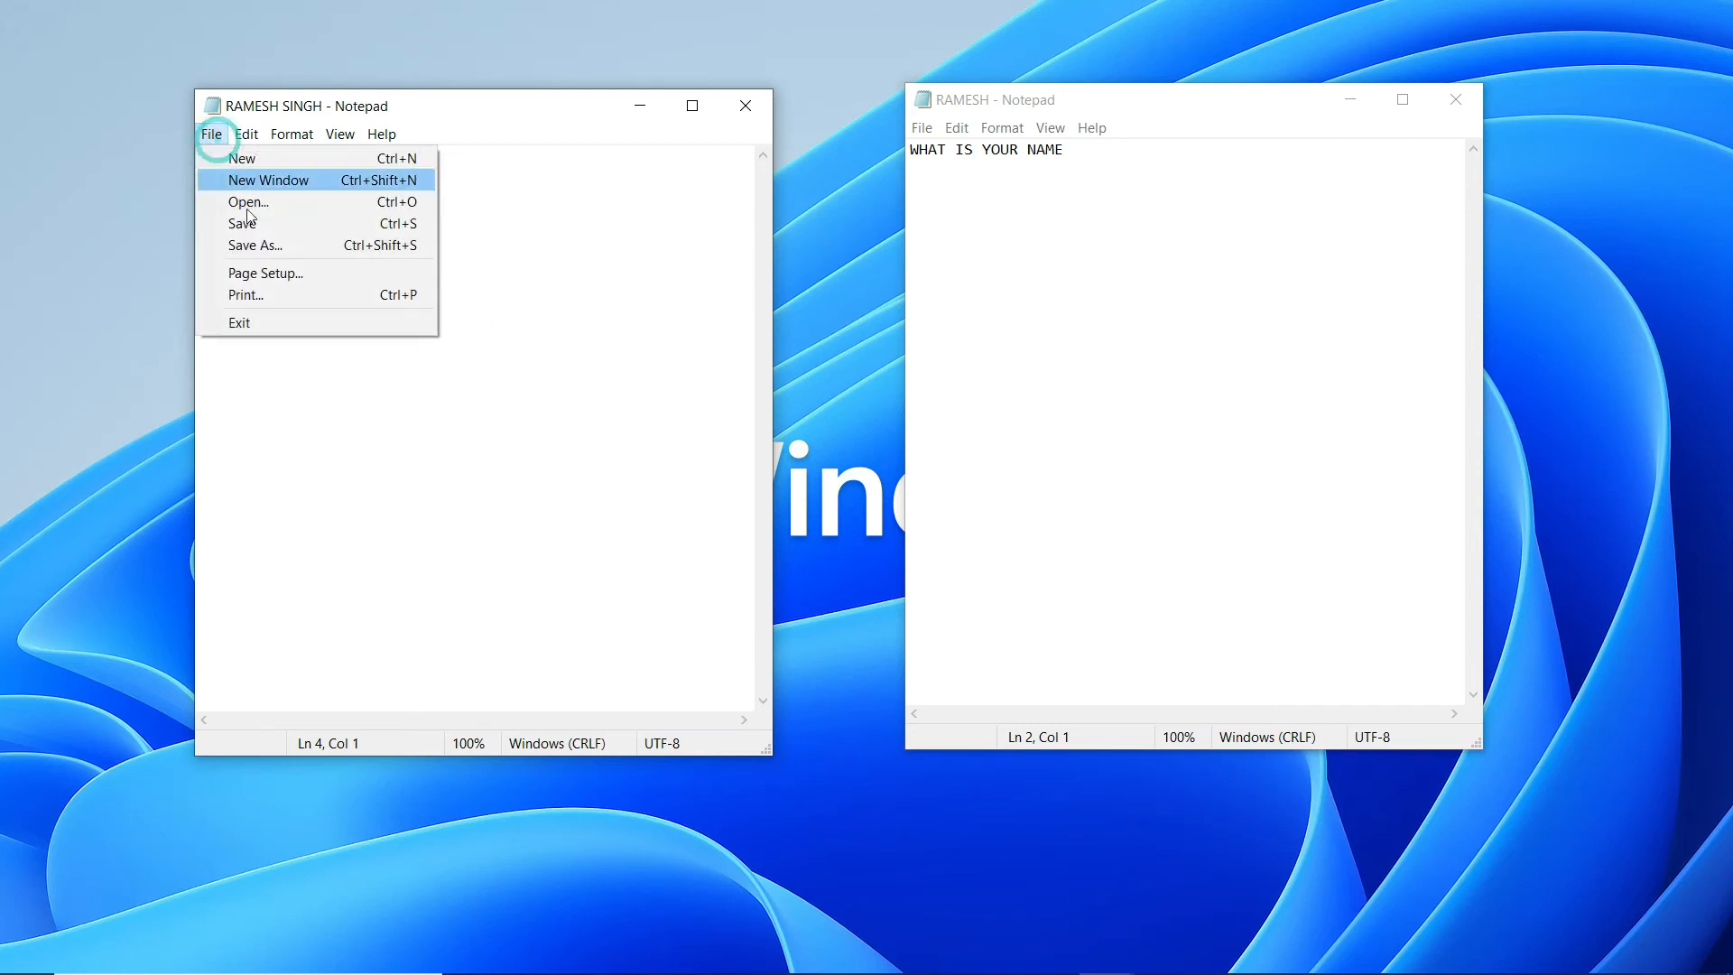
pyautogui.click(267, 294)
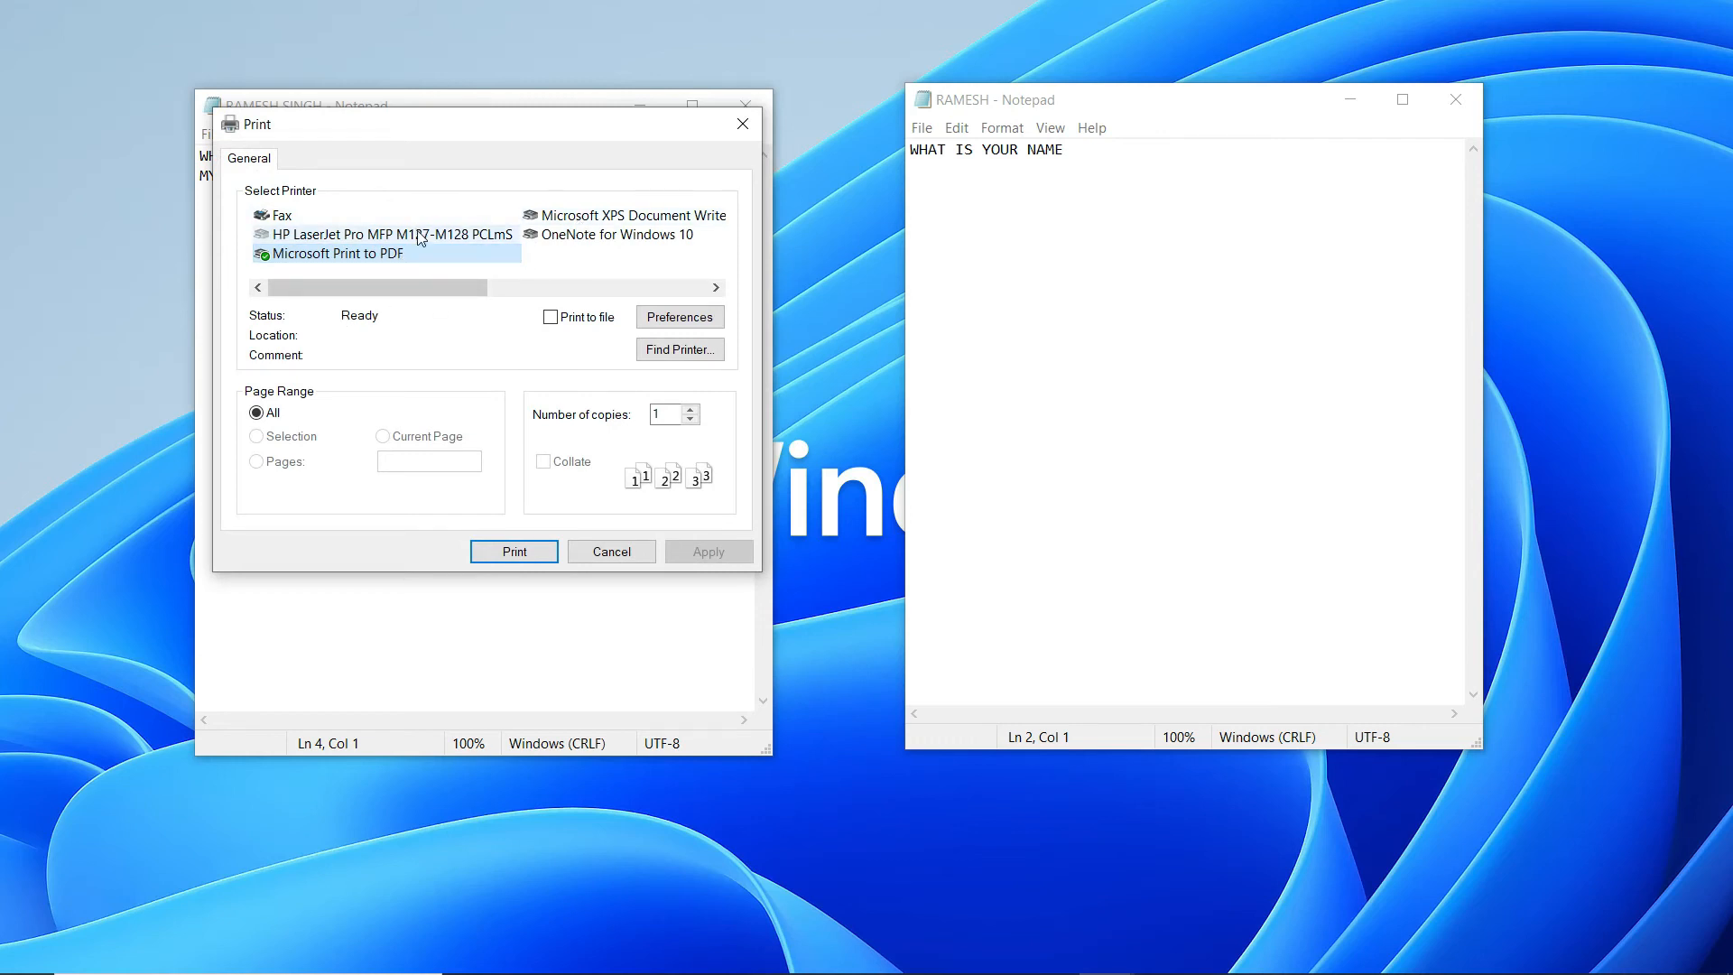
pyautogui.click(419, 237)
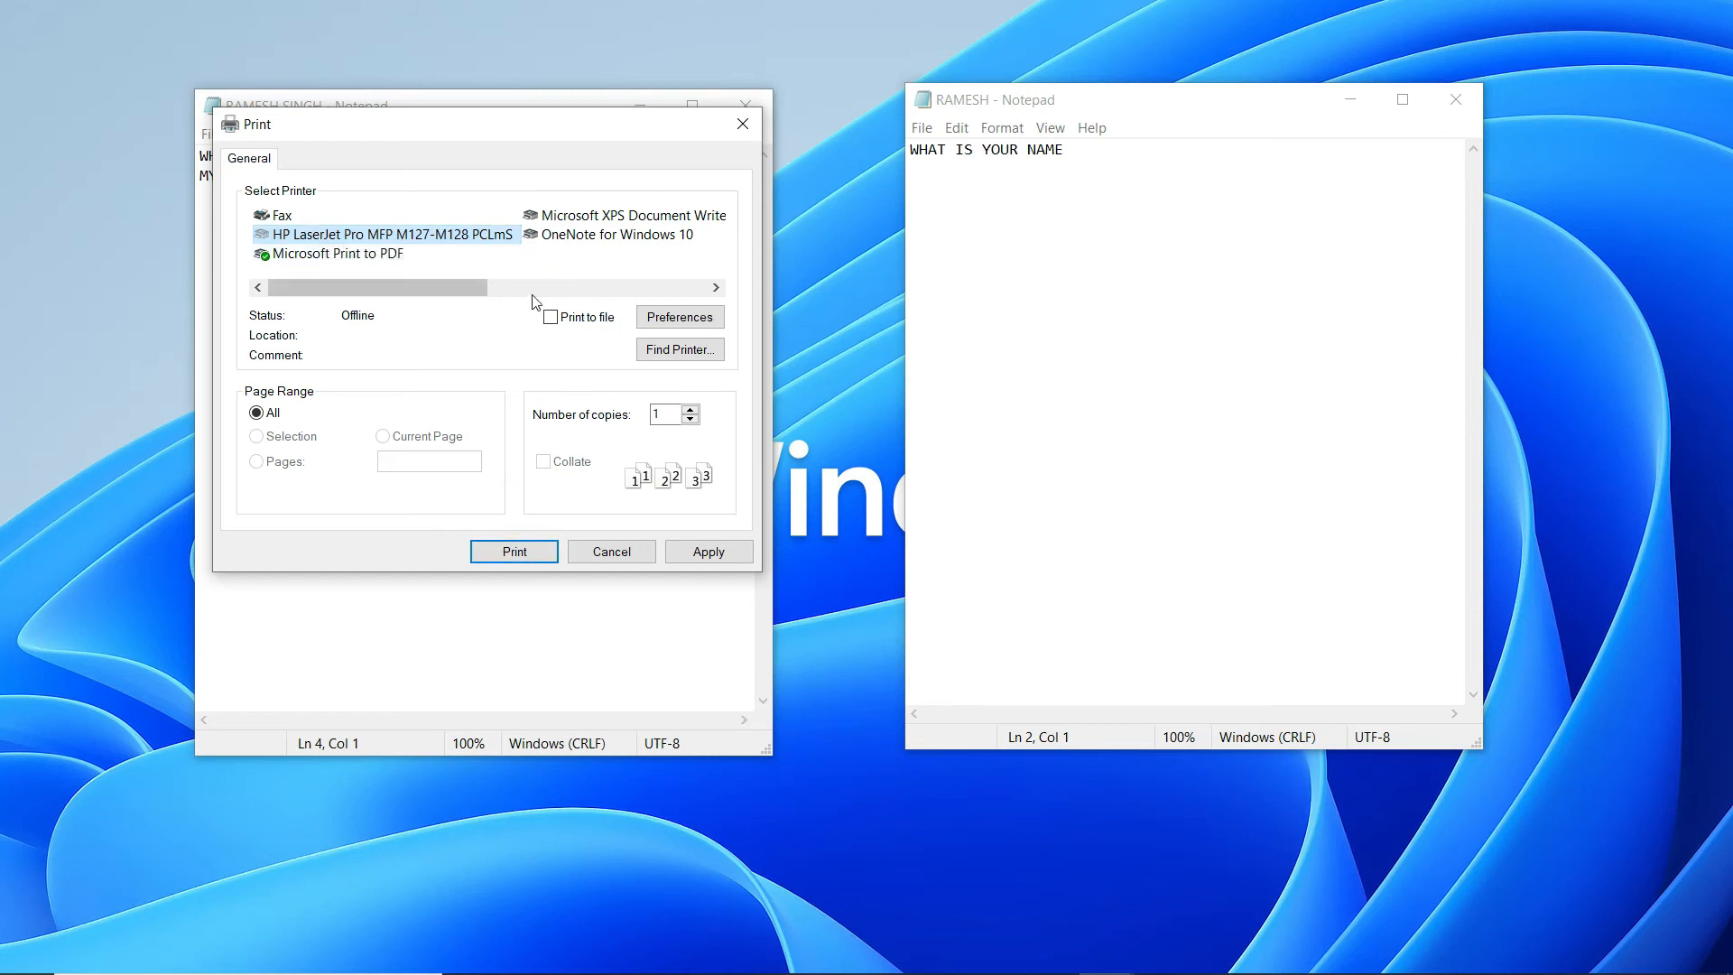
pyautogui.click(611, 551)
pyautogui.click(319, 228)
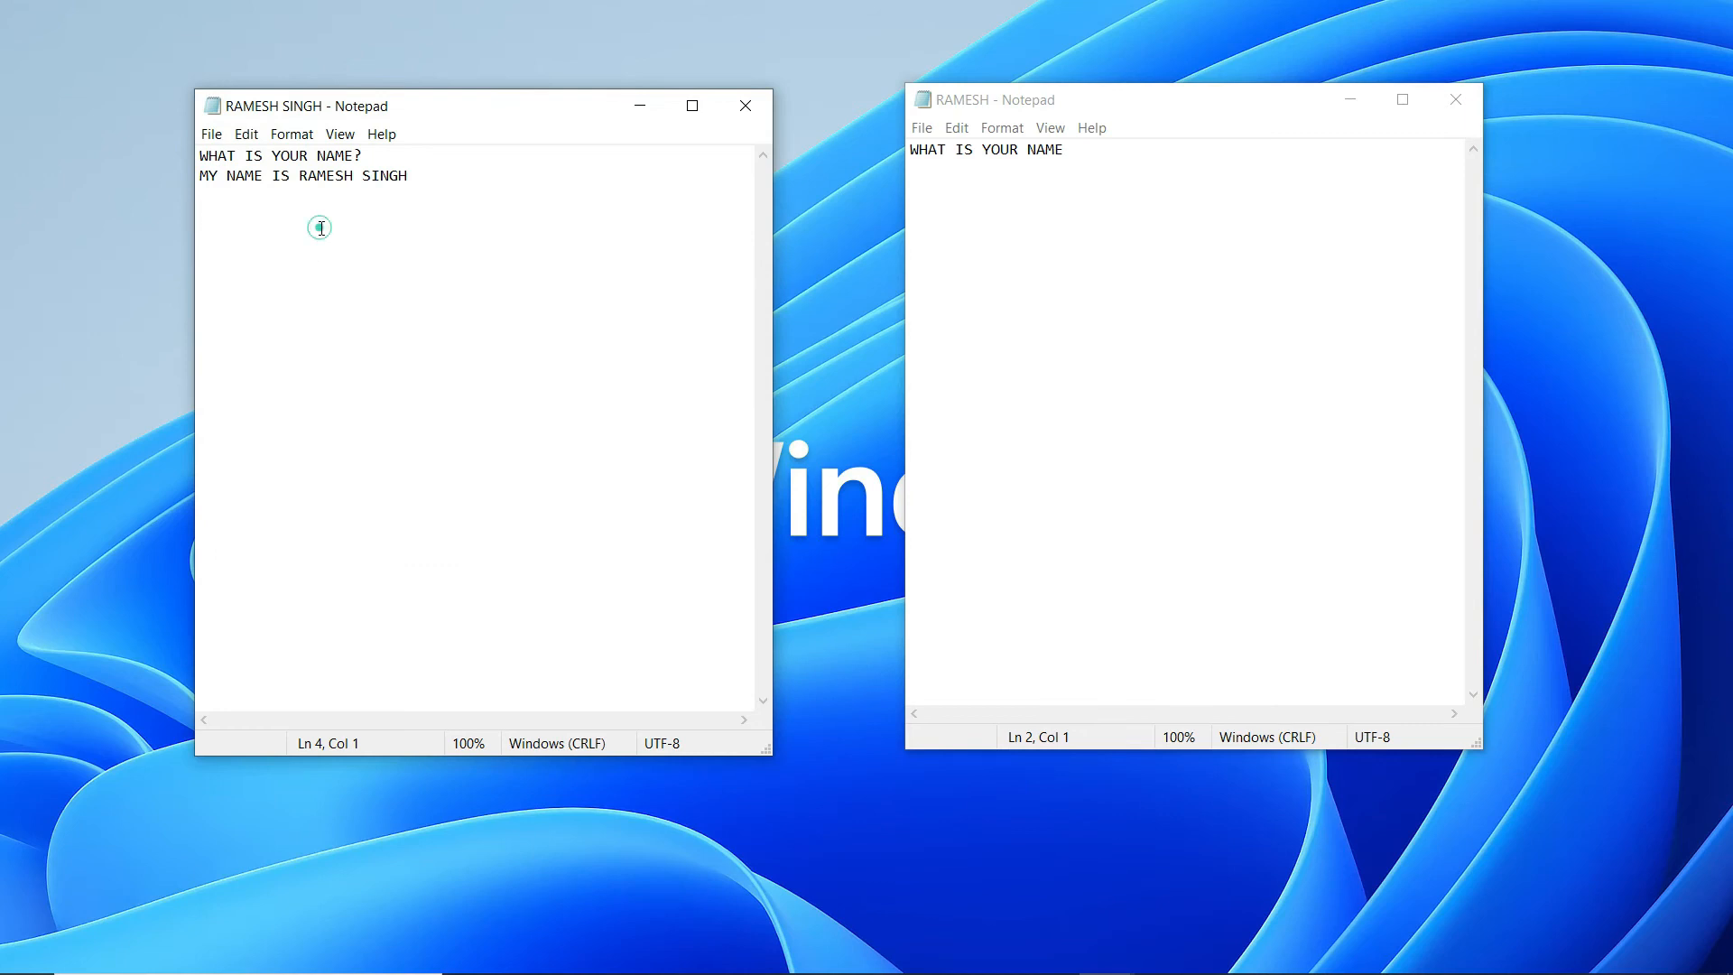
pyautogui.click(257, 193)
# - Look through the Edit menu and close it without choosing a command
pyautogui.click(245, 137)
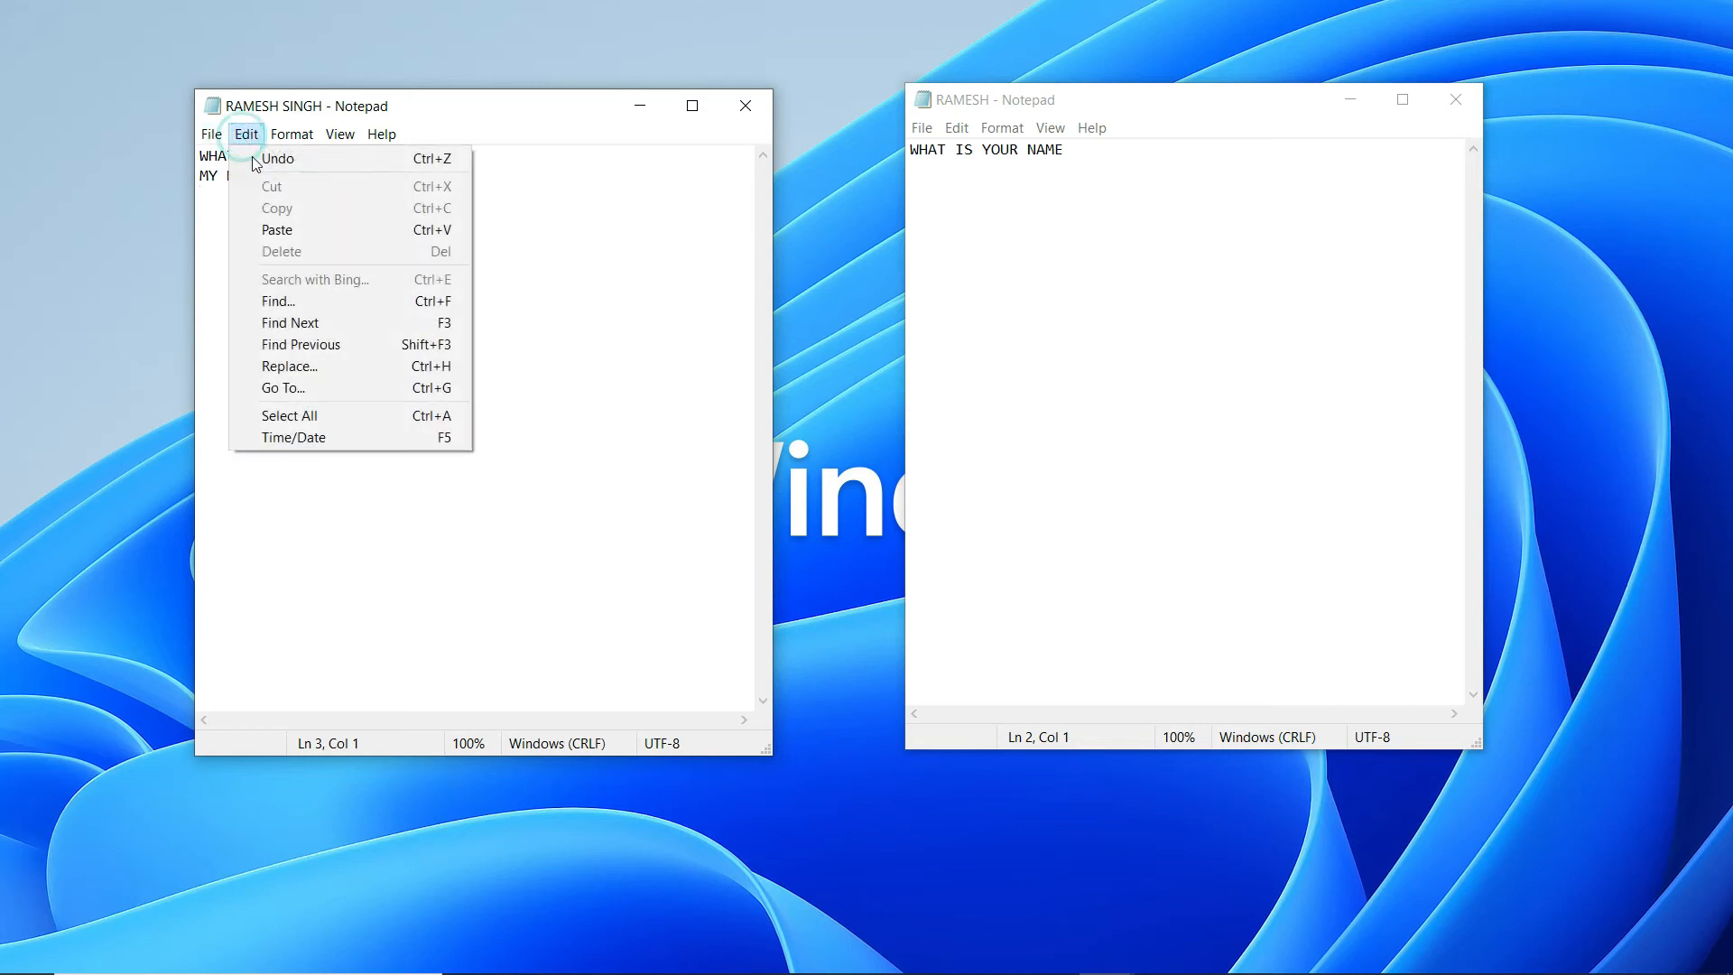
pyautogui.click(553, 276)
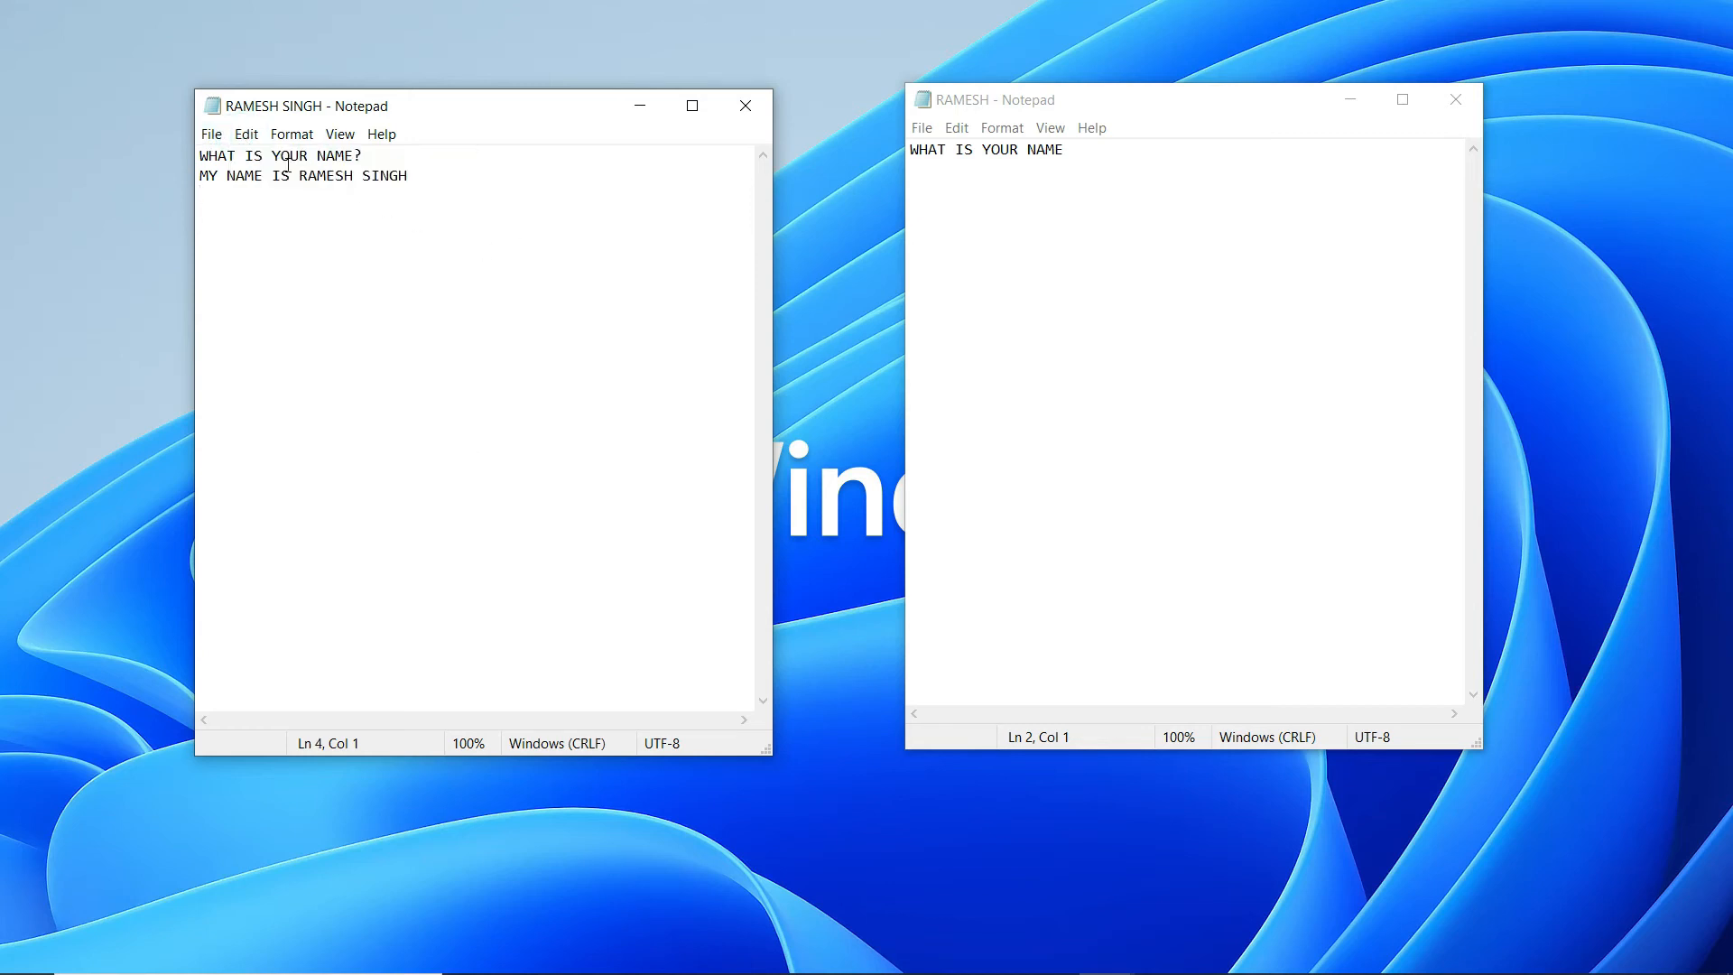
pyautogui.click(245, 134)
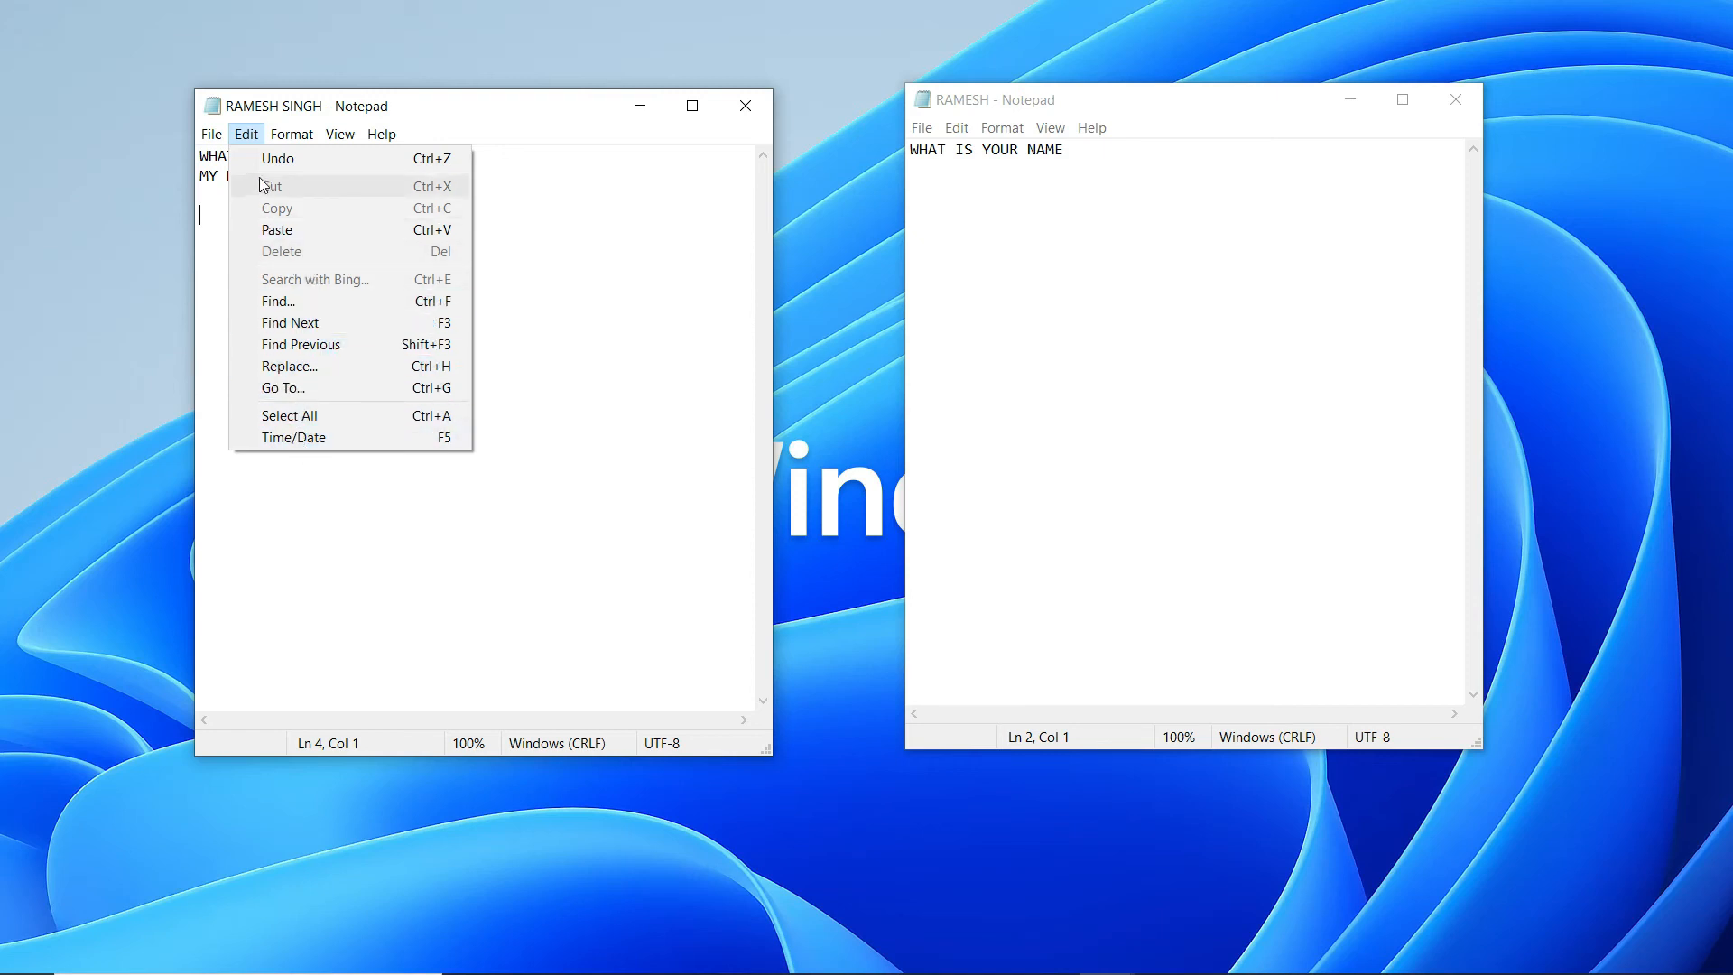
pyautogui.click(236, 132)
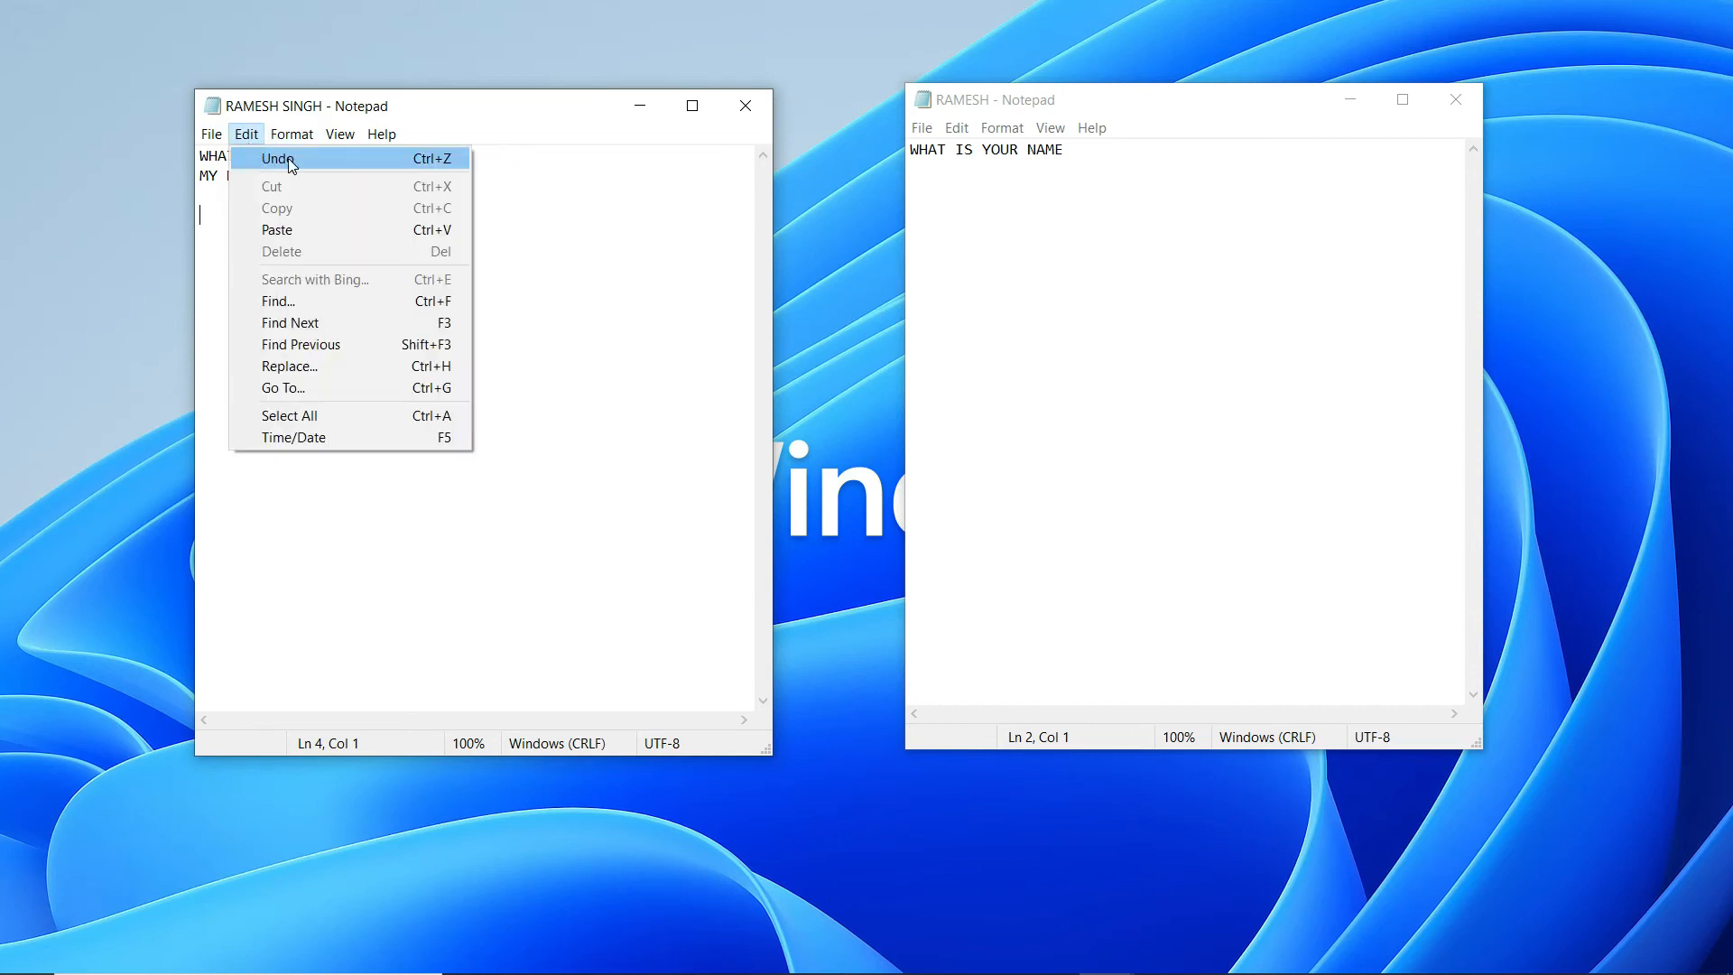
pyautogui.click(625, 347)
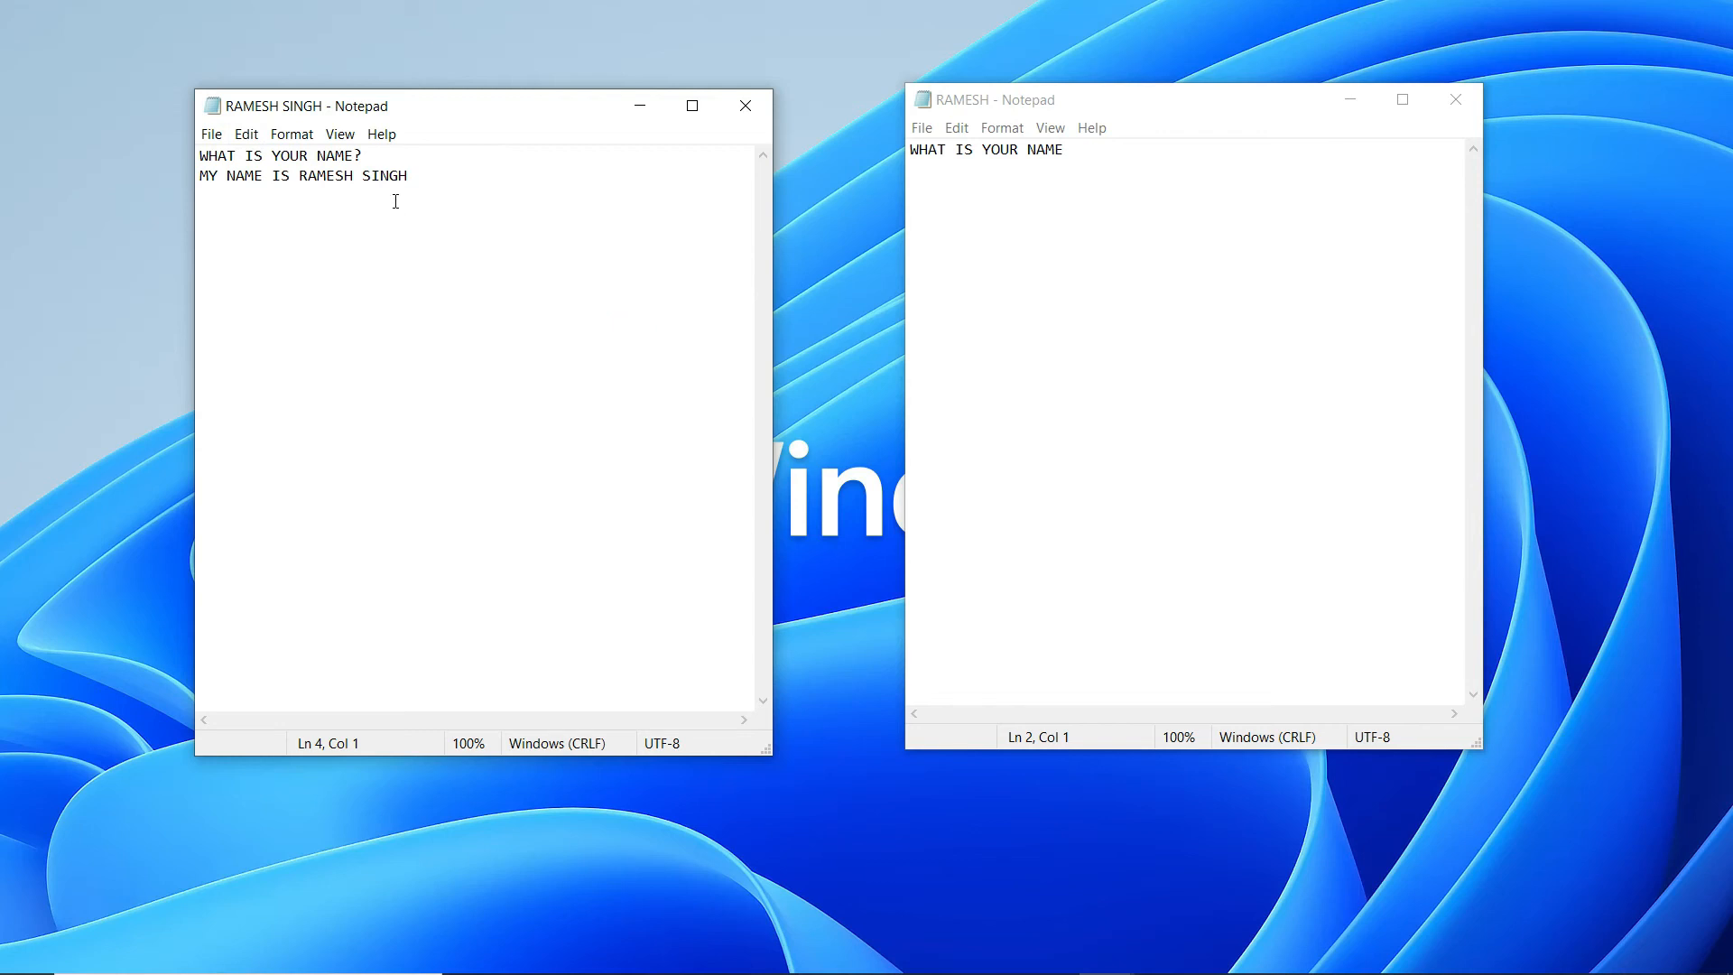
# - Select the note's second line from its end back to the start
pyautogui.click(408, 182)
pyautogui.moveTo(201, 176); pyautogui.dragTo(418, 185)
pyautogui.click(311, 181)
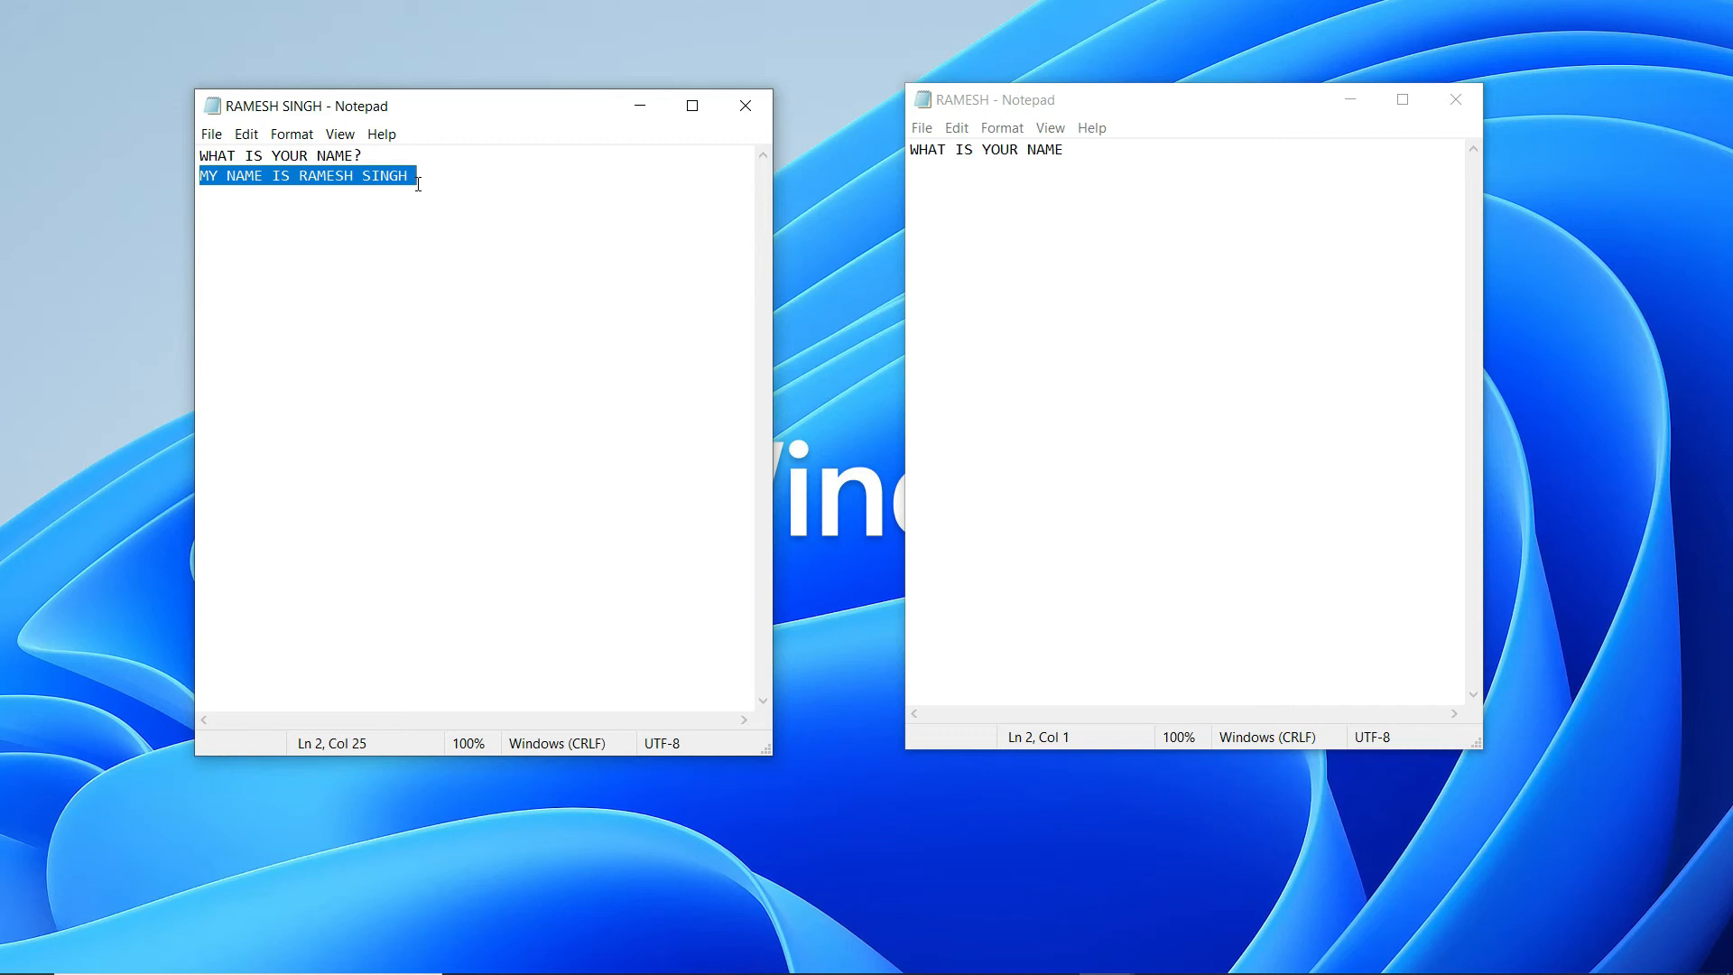
pyautogui.hotkey('ctrl', 'x')
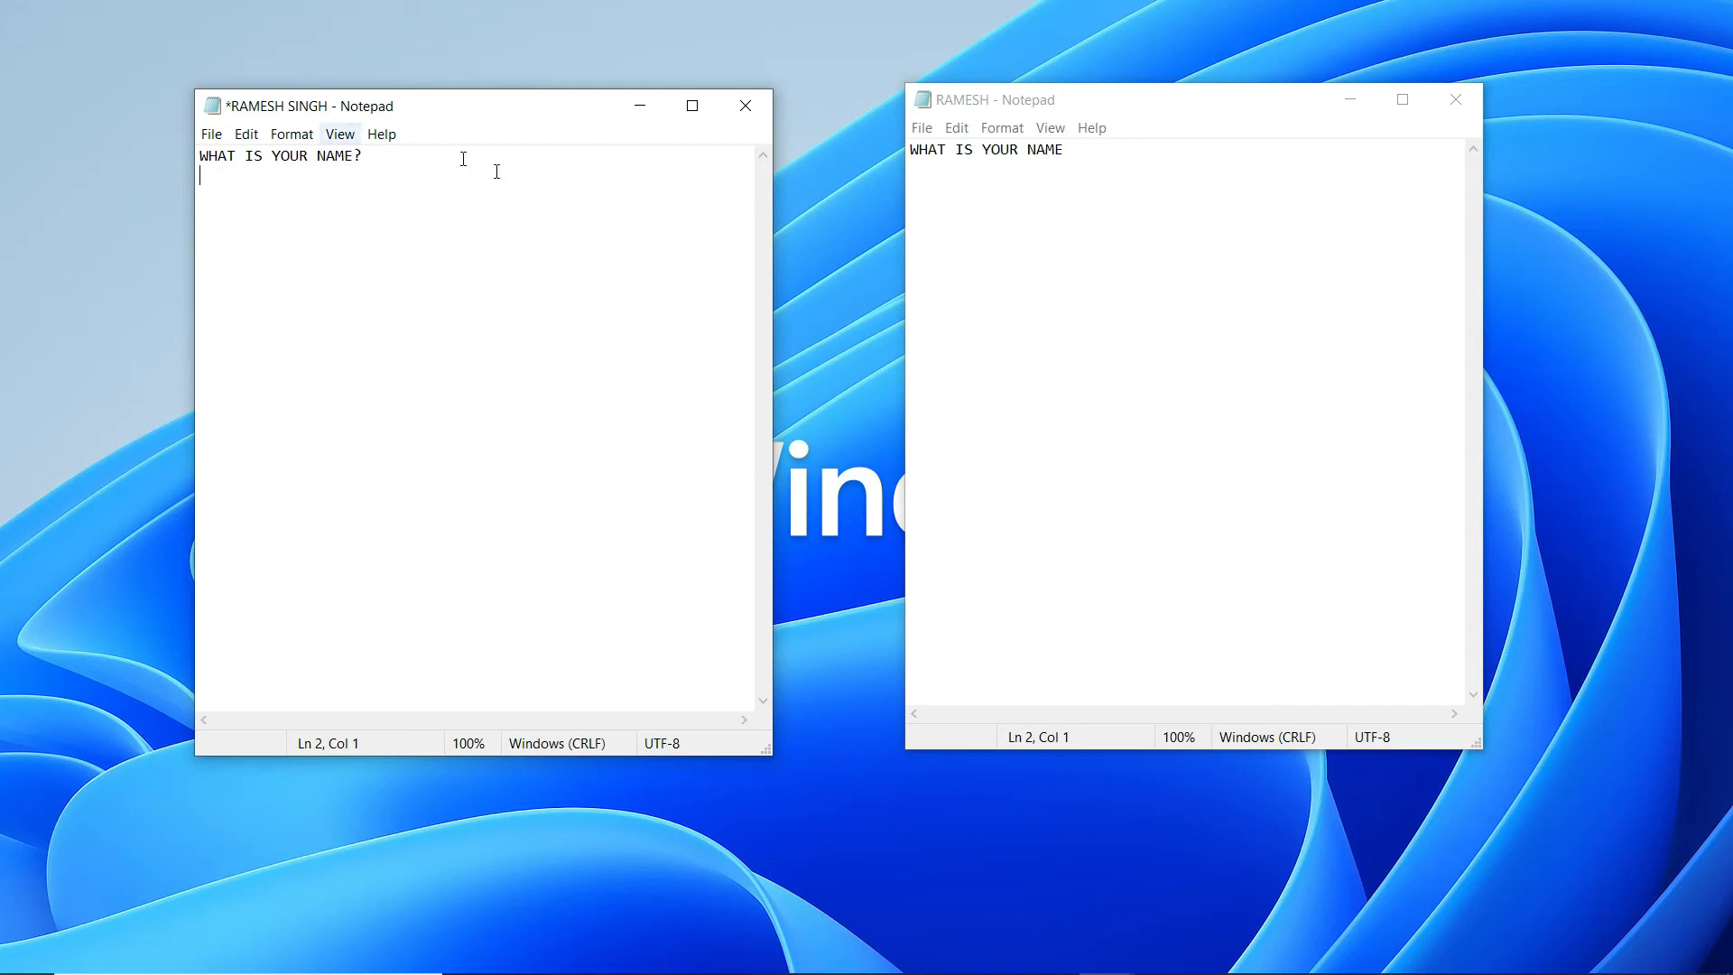
pyautogui.click(247, 136)
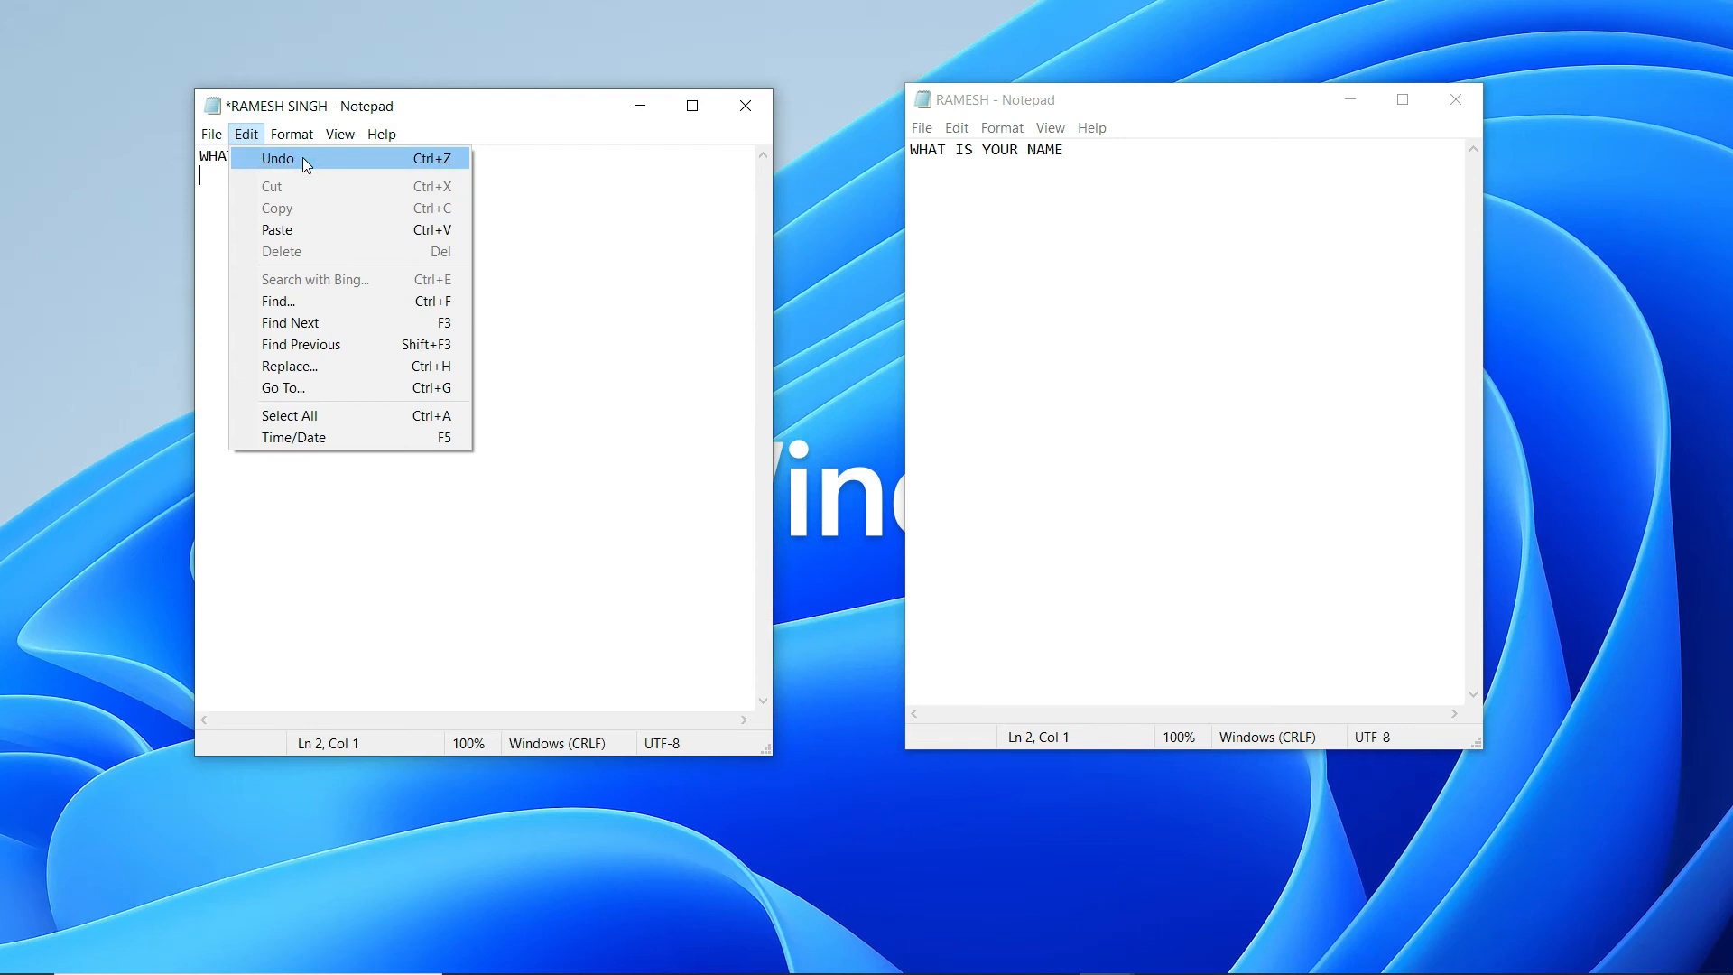
pyautogui.click(408, 160)
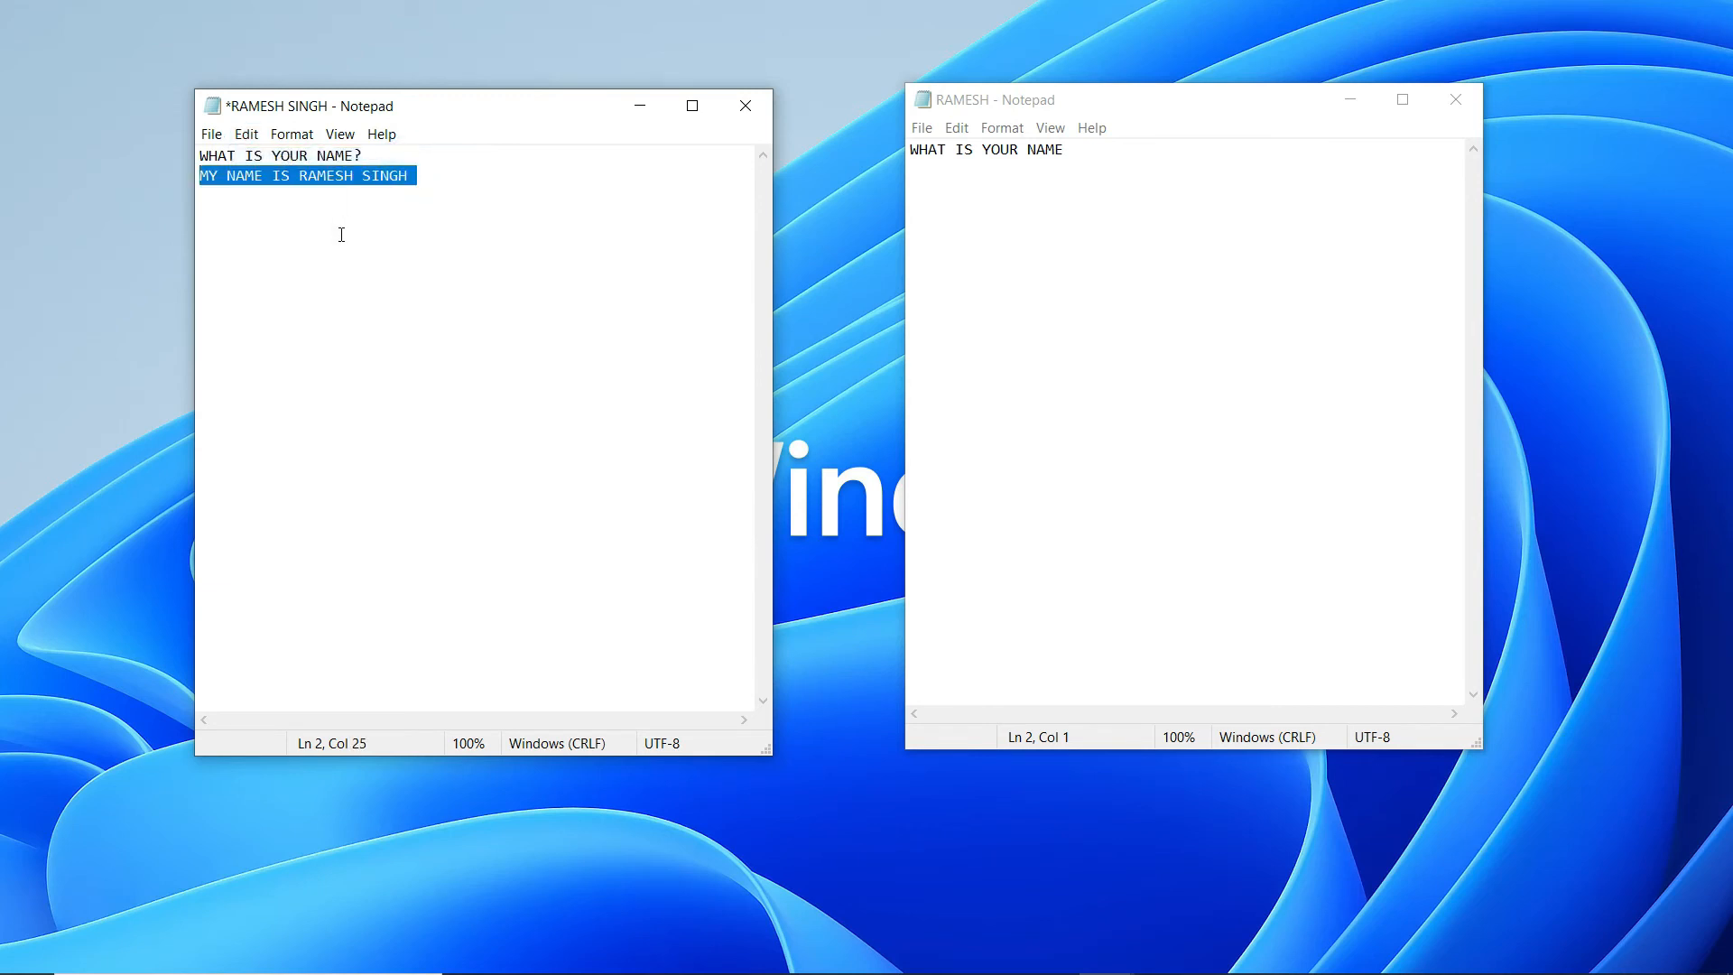
pyautogui.click(340, 231)
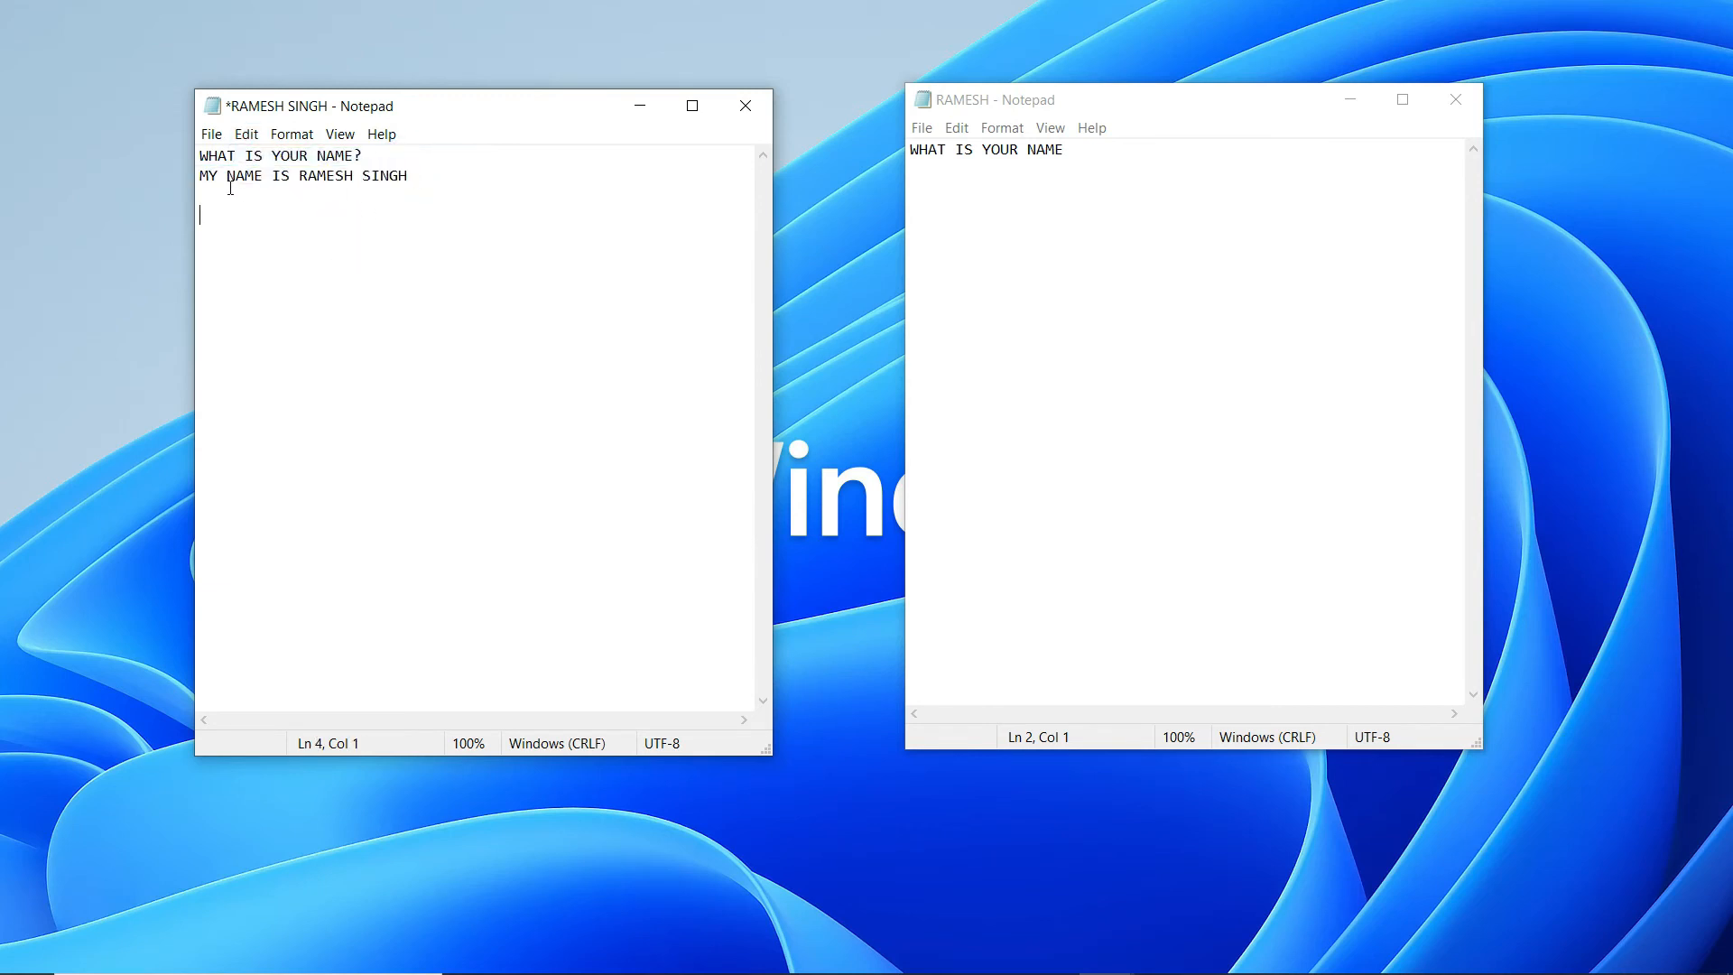
pyautogui.click(244, 134)
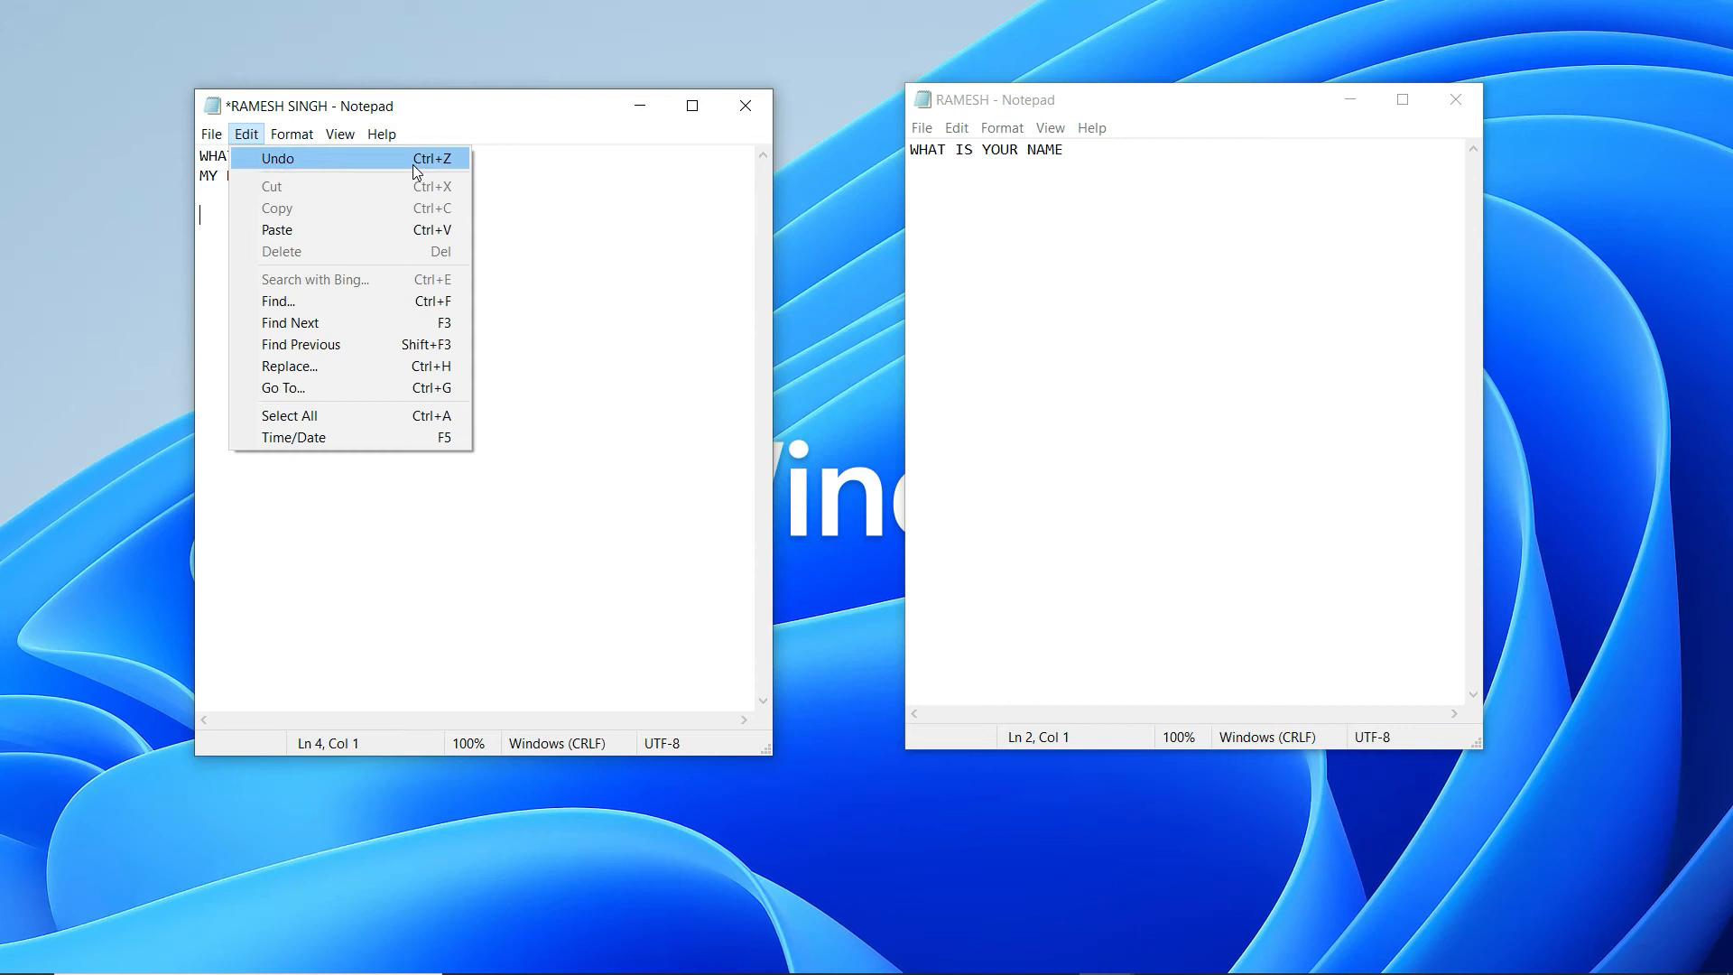
pyautogui.click(526, 213)
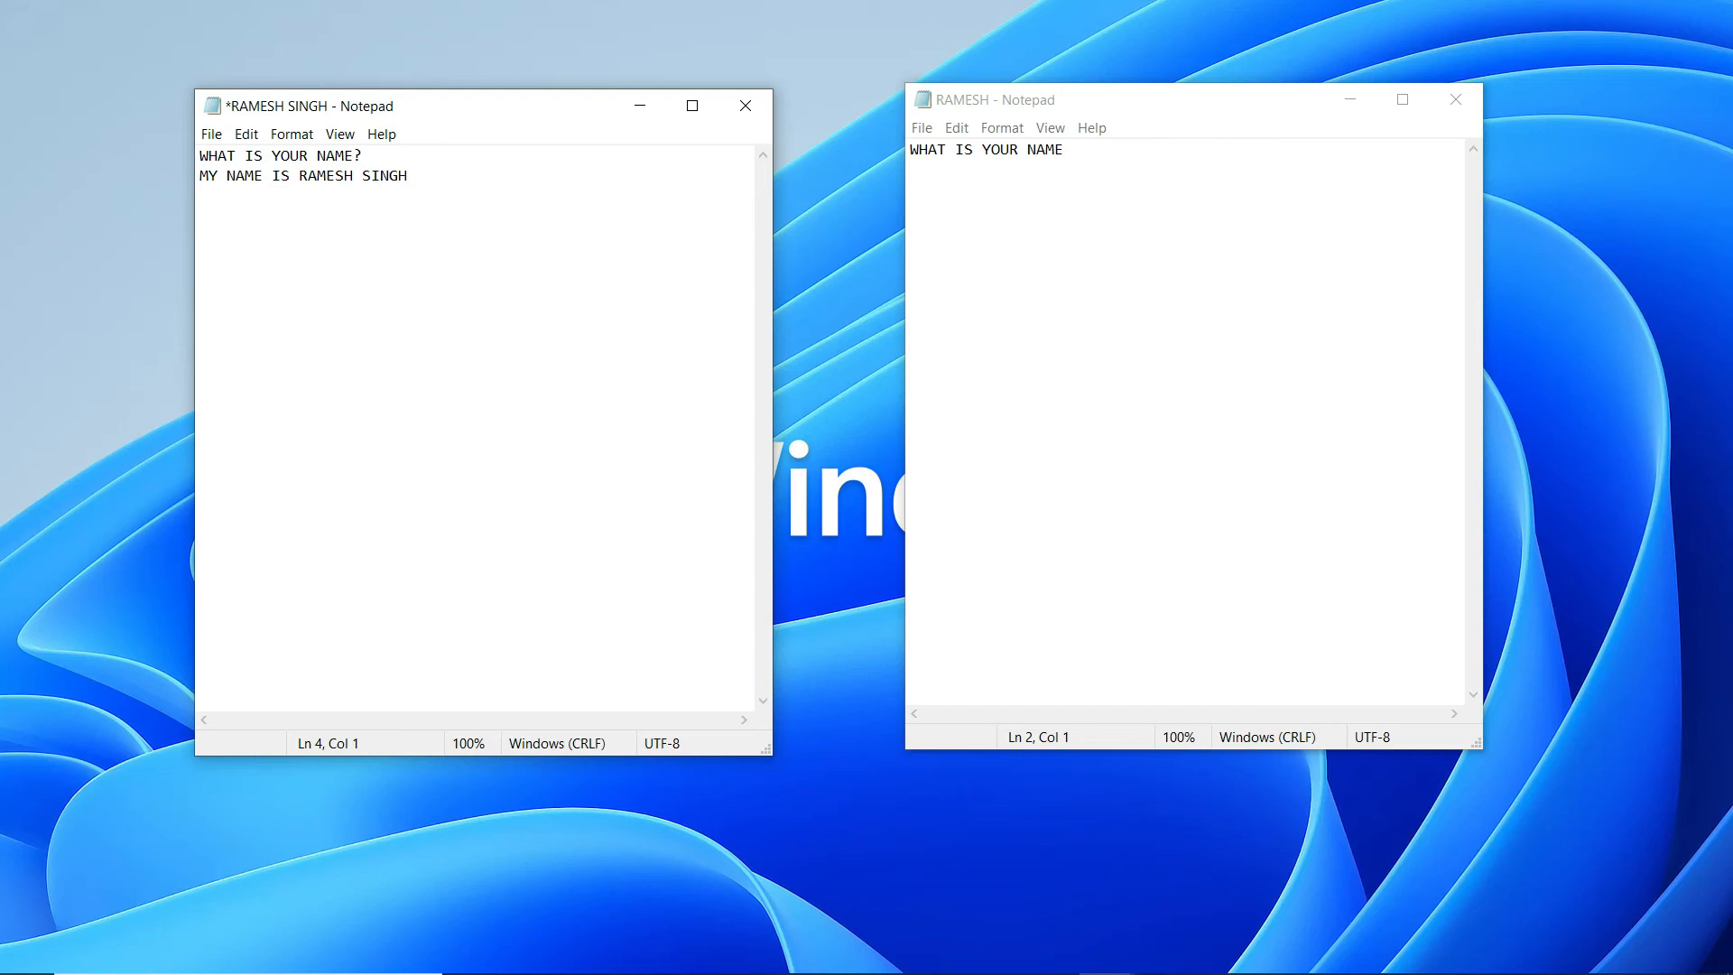
pyautogui.write('HHJJJJHJ')
pyautogui.click(246, 135)
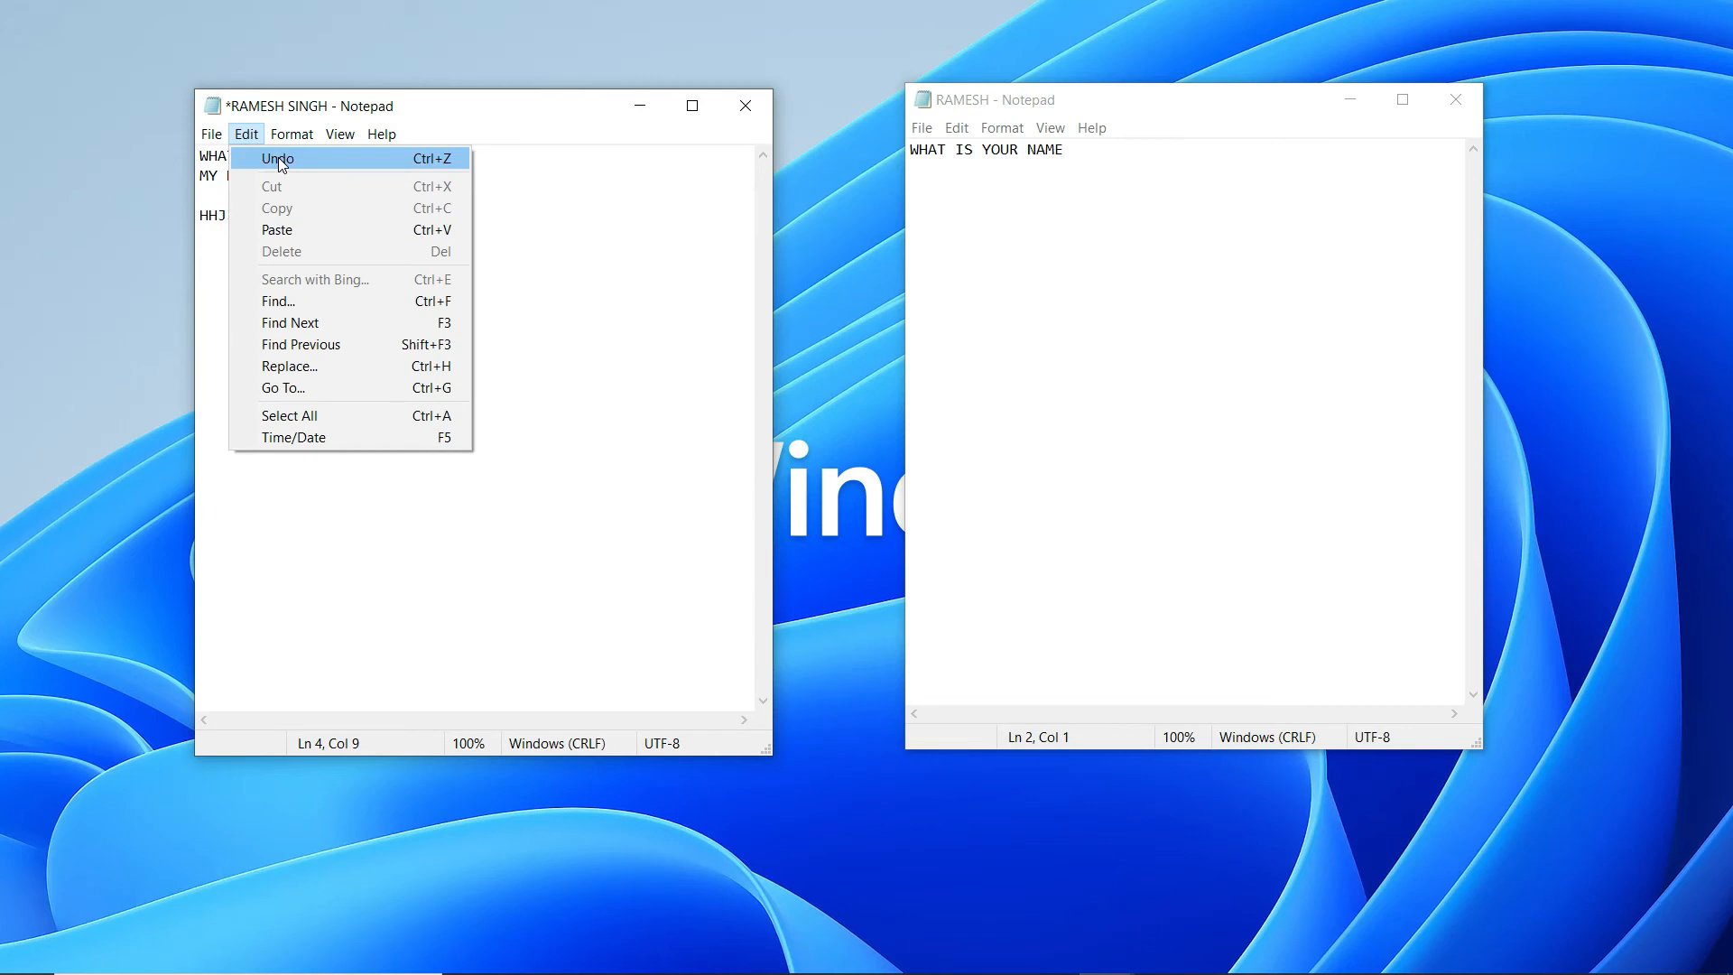
pyautogui.click(278, 159)
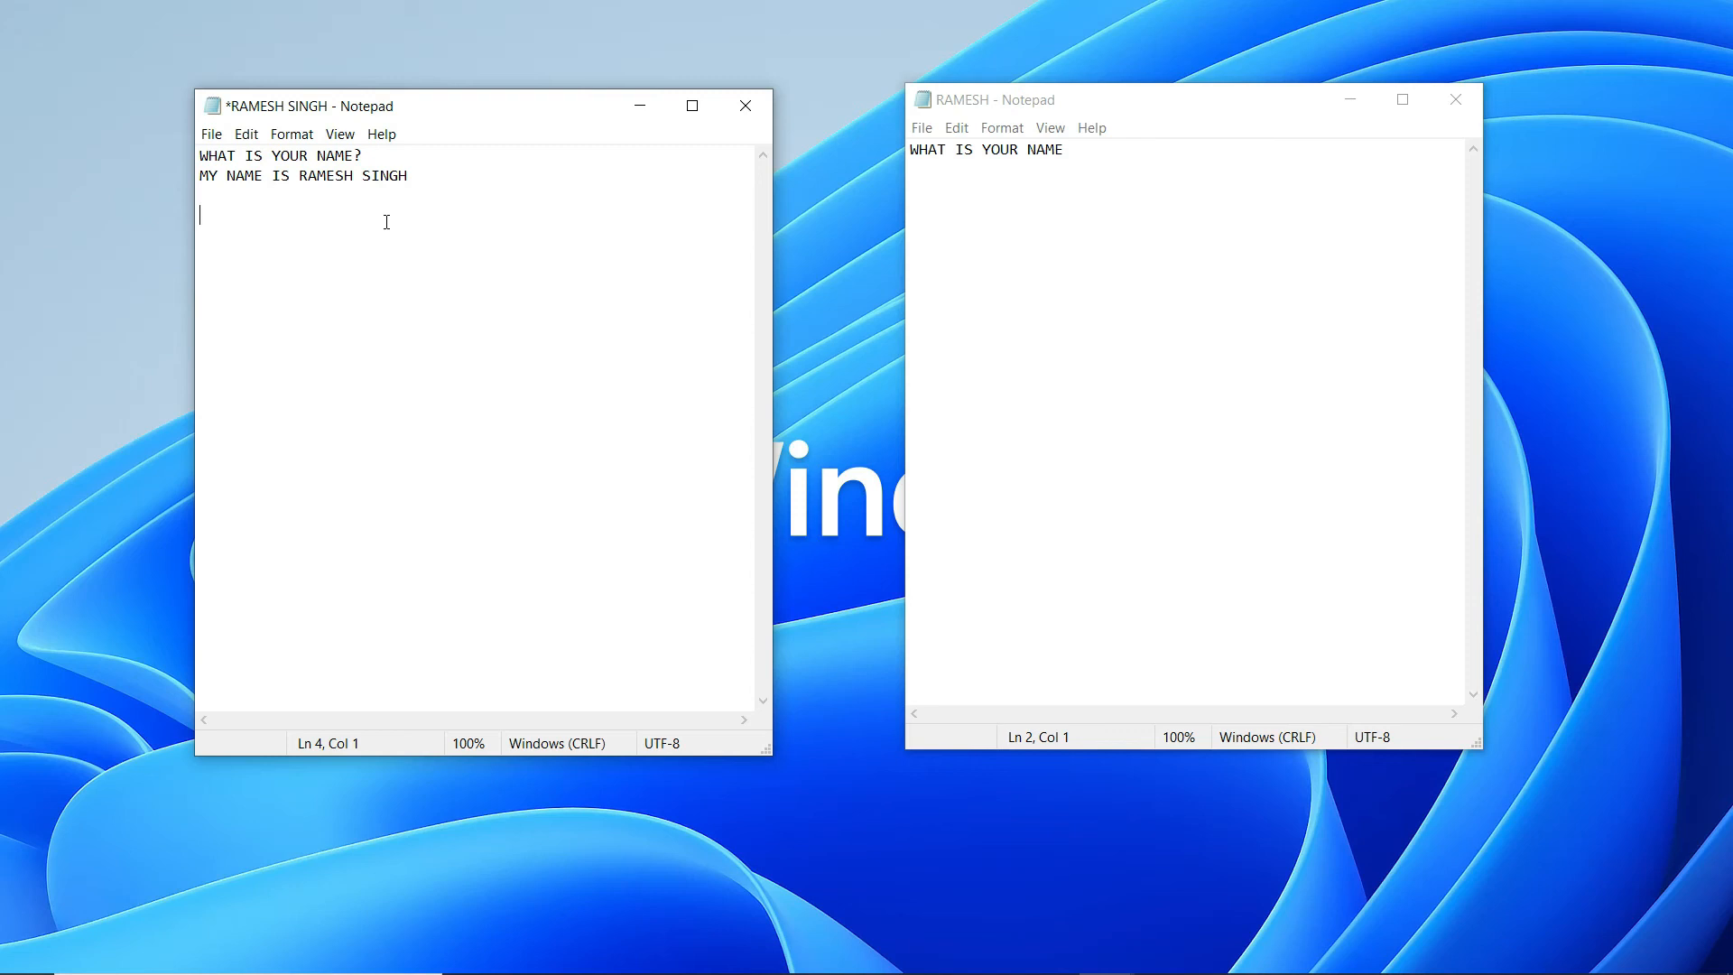
pyautogui.click(250, 141)
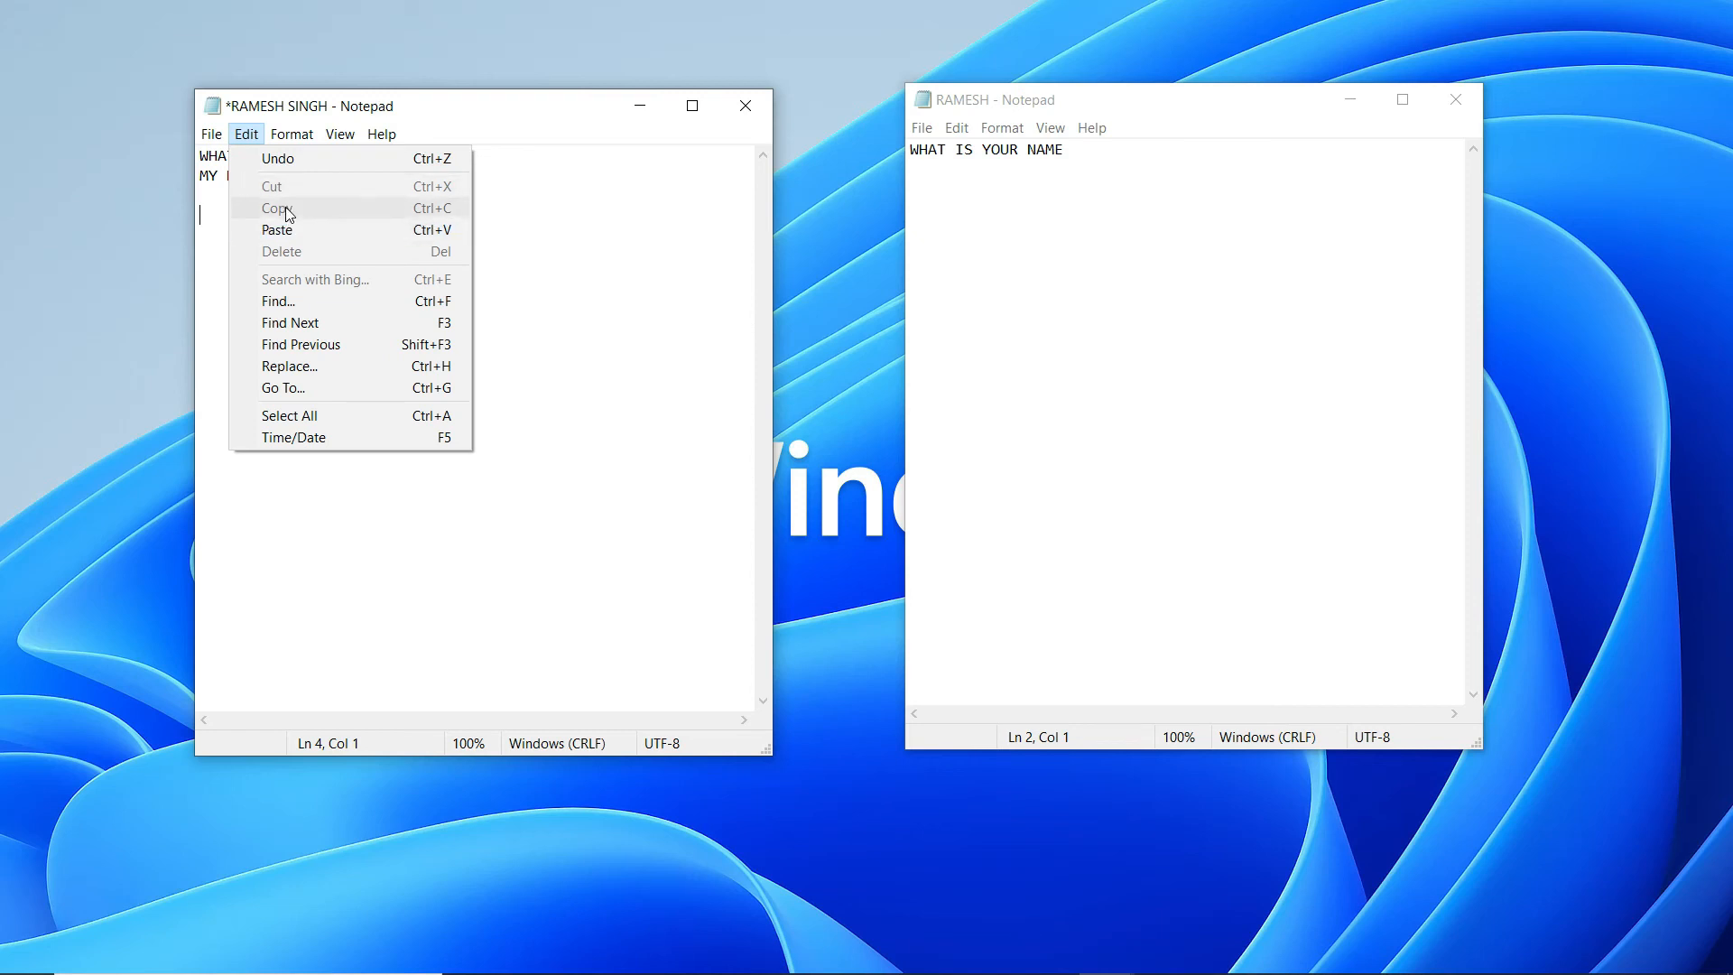
# - Cut the last word, SINGH, from the second line
pyautogui.click(633, 222)
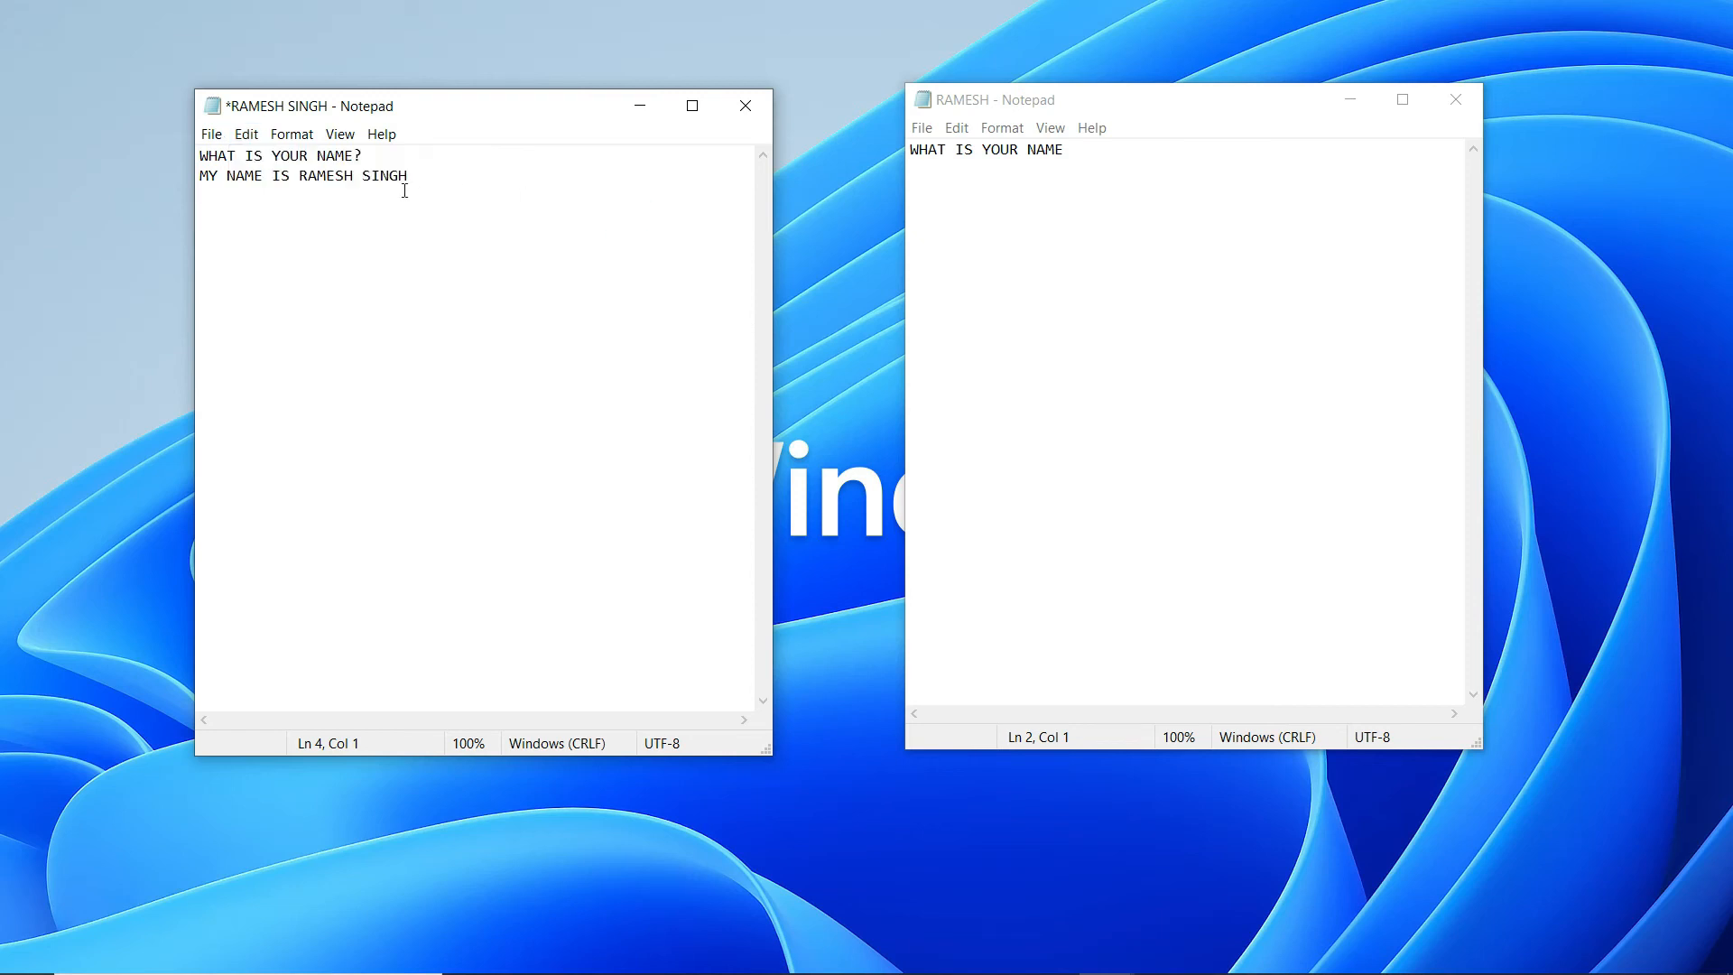
pyautogui.moveTo(414, 178); pyautogui.dragTo(364, 177)
pyautogui.click(246, 135)
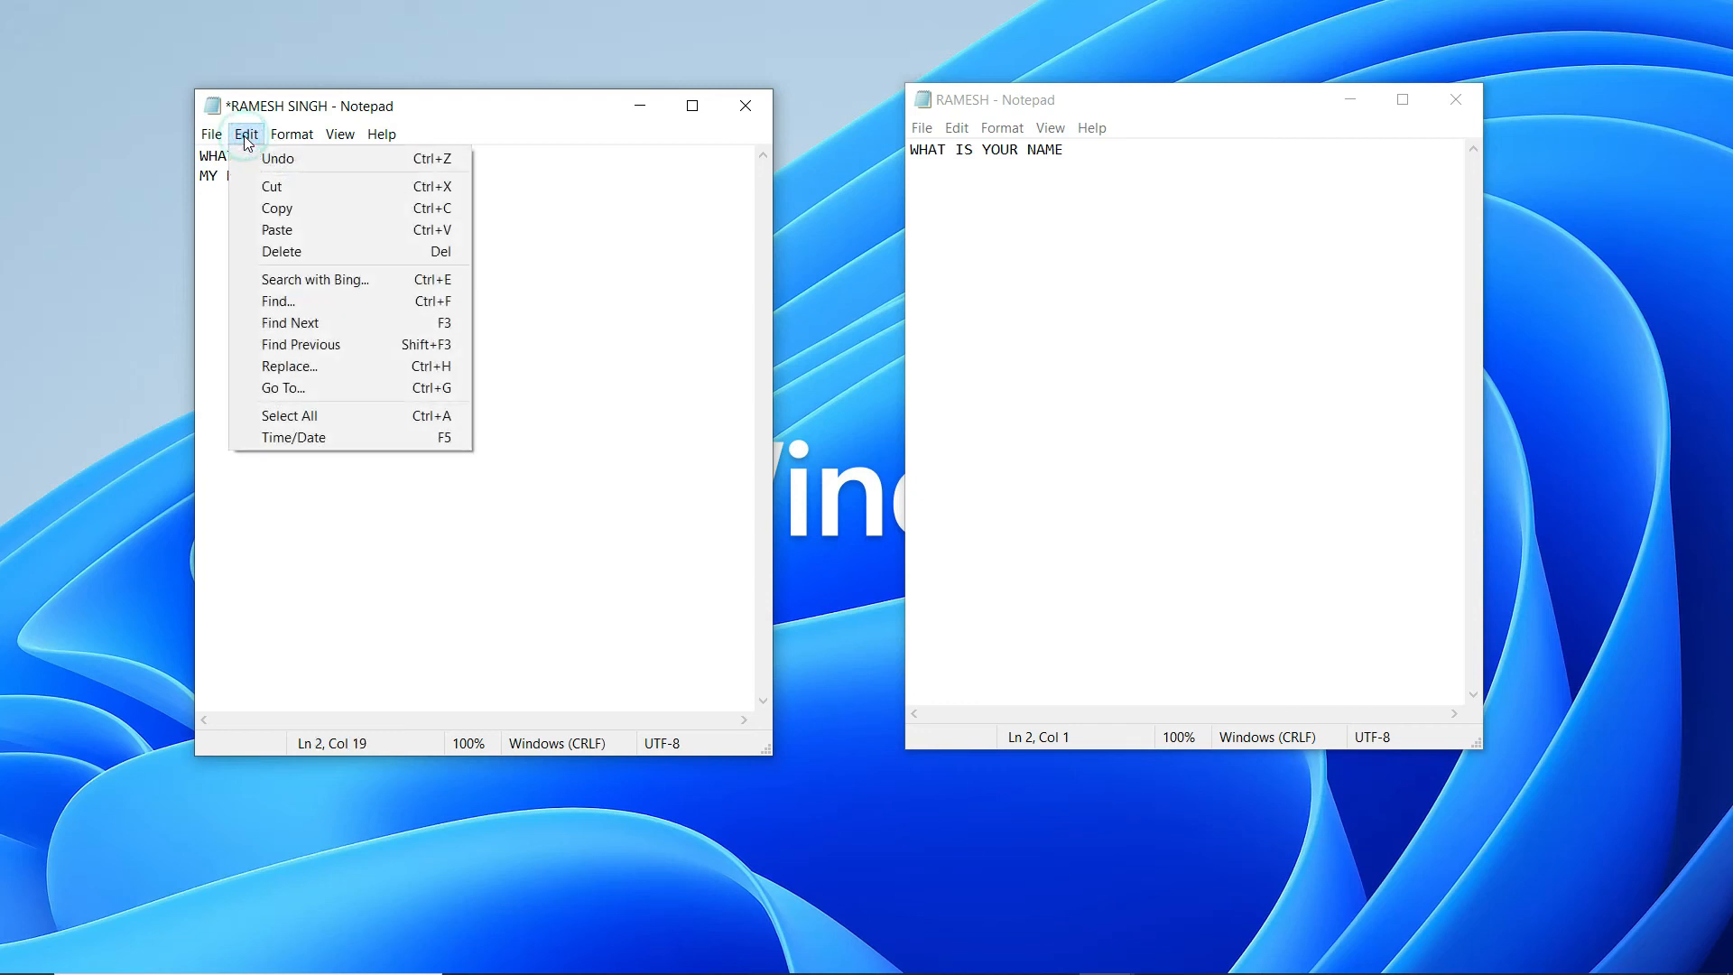
pyautogui.click(307, 191)
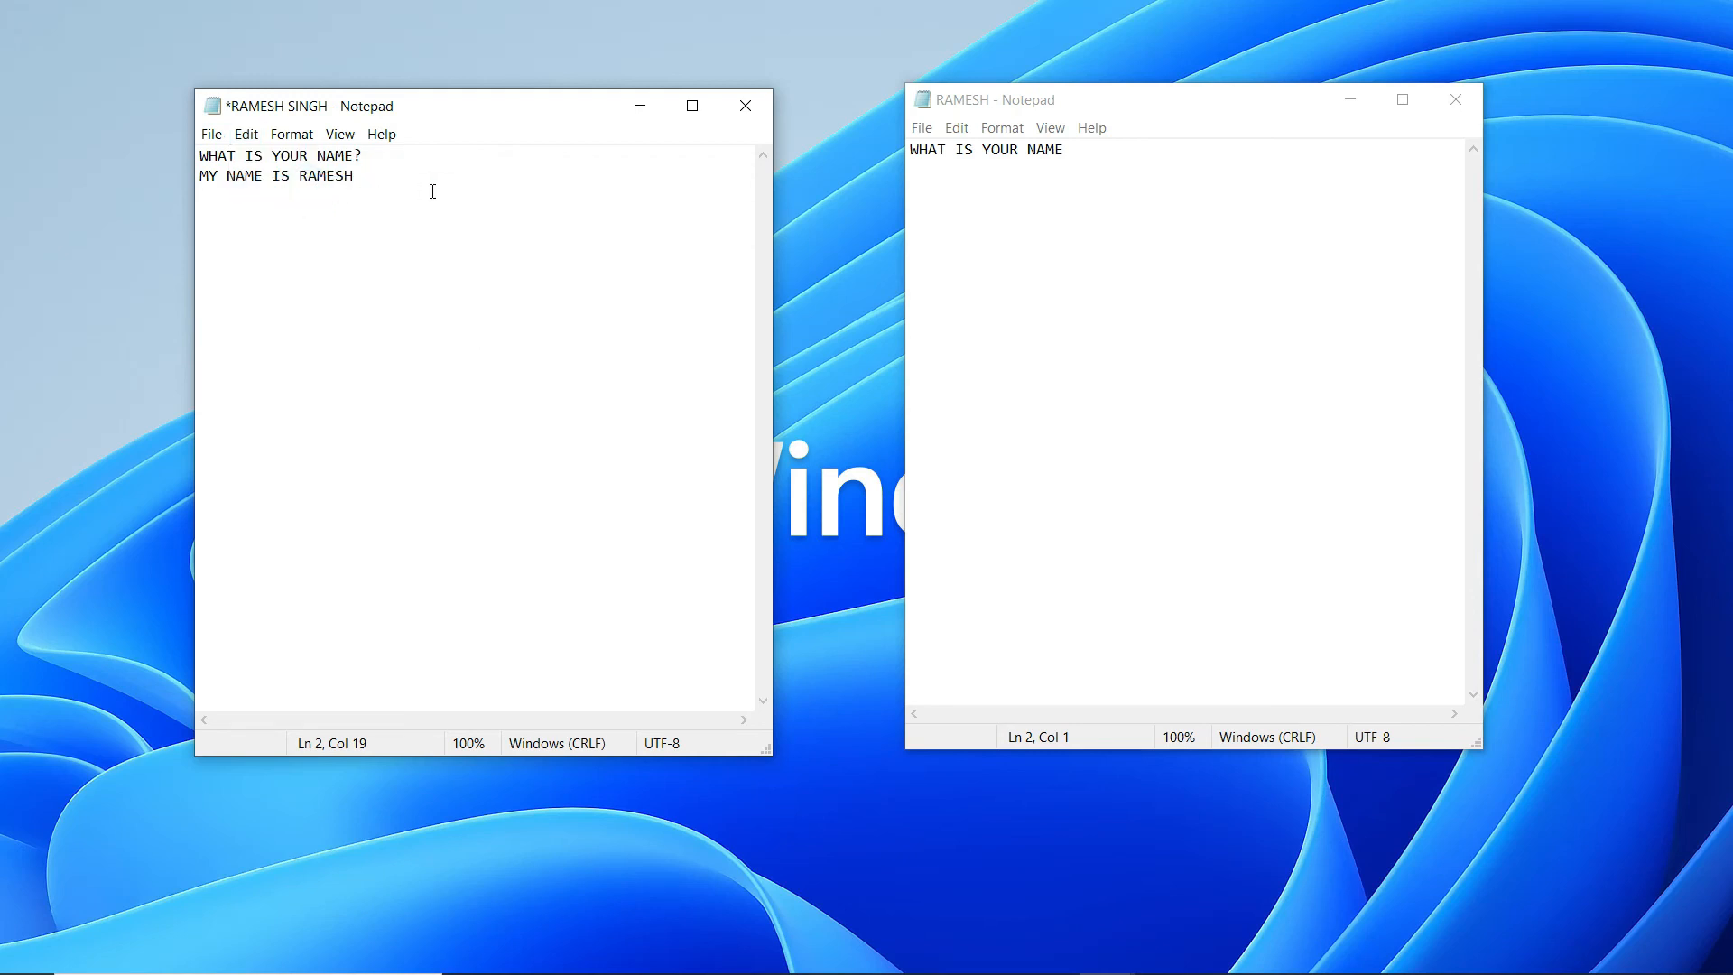
# - Paste SINGH back onto the second line and add a new line below
pyautogui.click(246, 134)
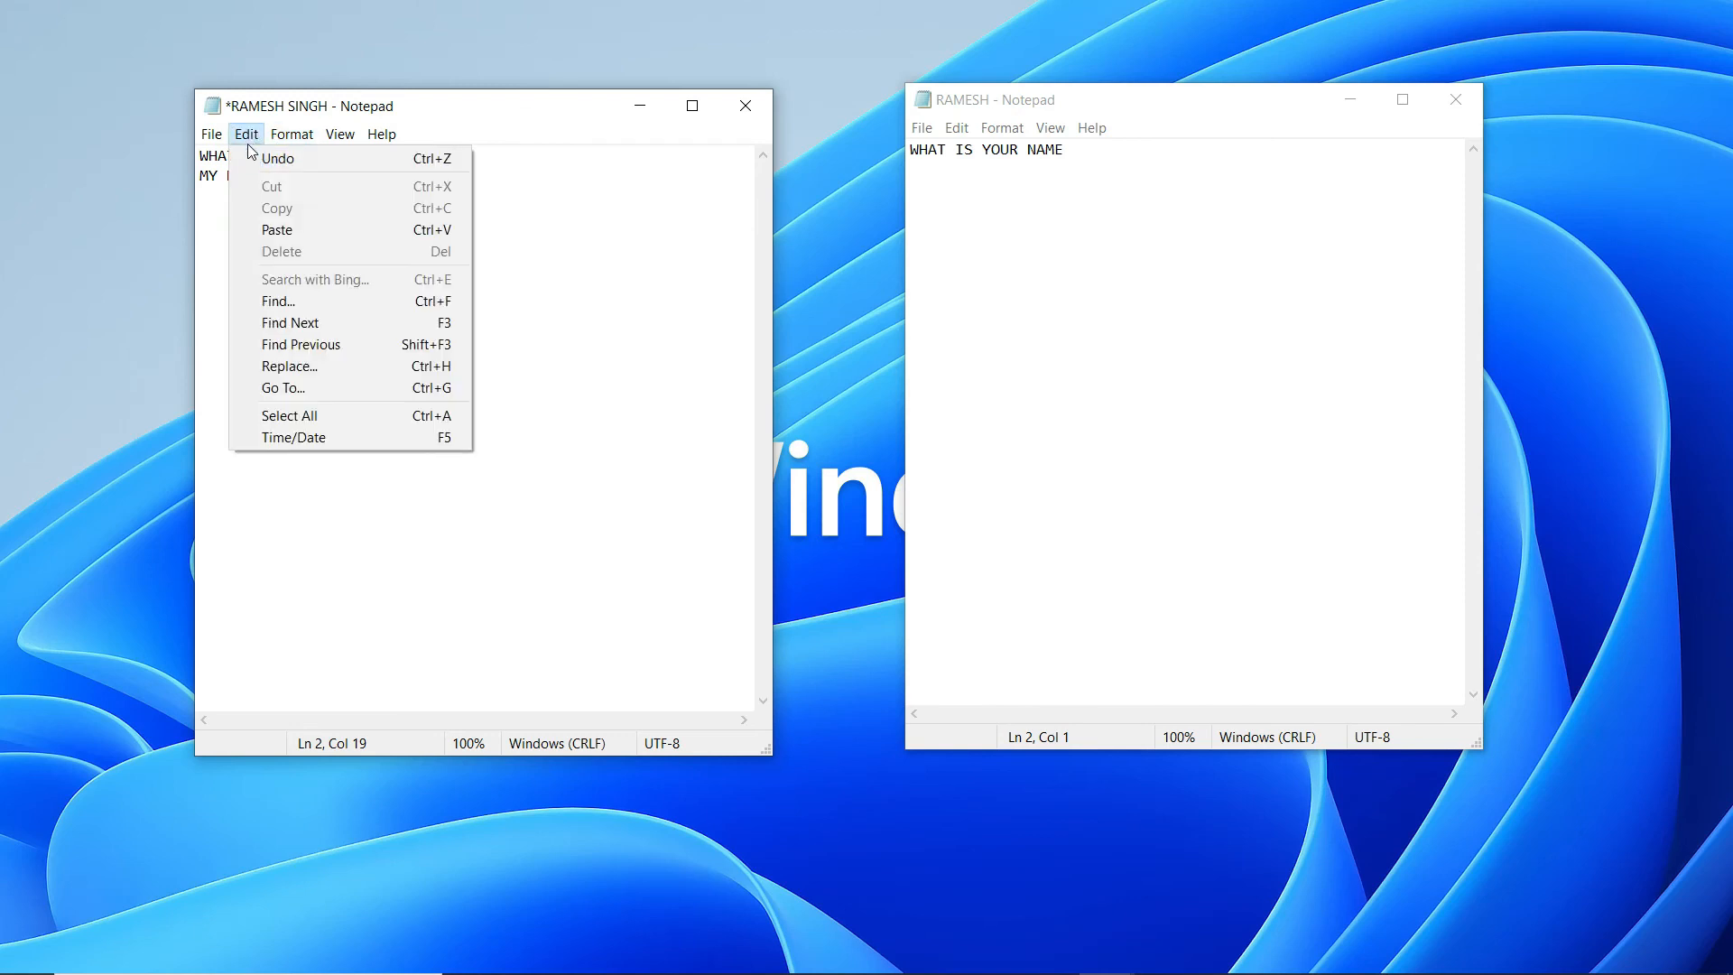
pyautogui.click(329, 227)
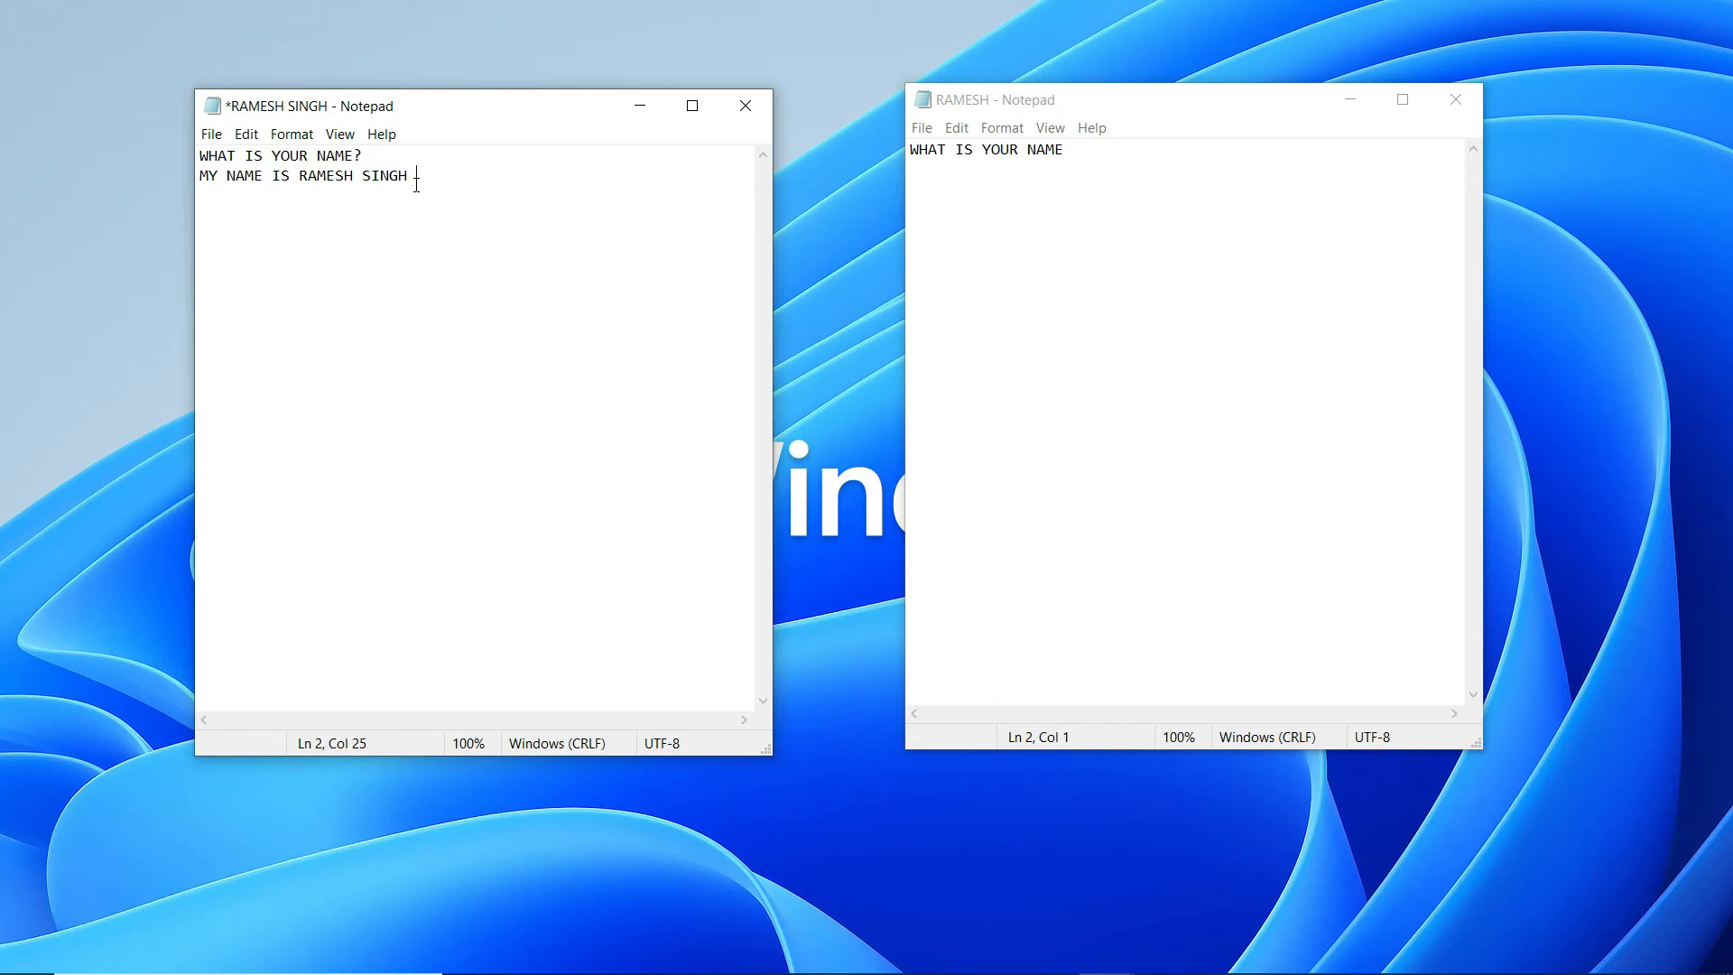
pyautogui.press('Return')
pyautogui.press('Return')
pyautogui.press('Return')
# - Paste SINGH on line 5 and again on line 8, with blank lines between
pyautogui.click(247, 133)
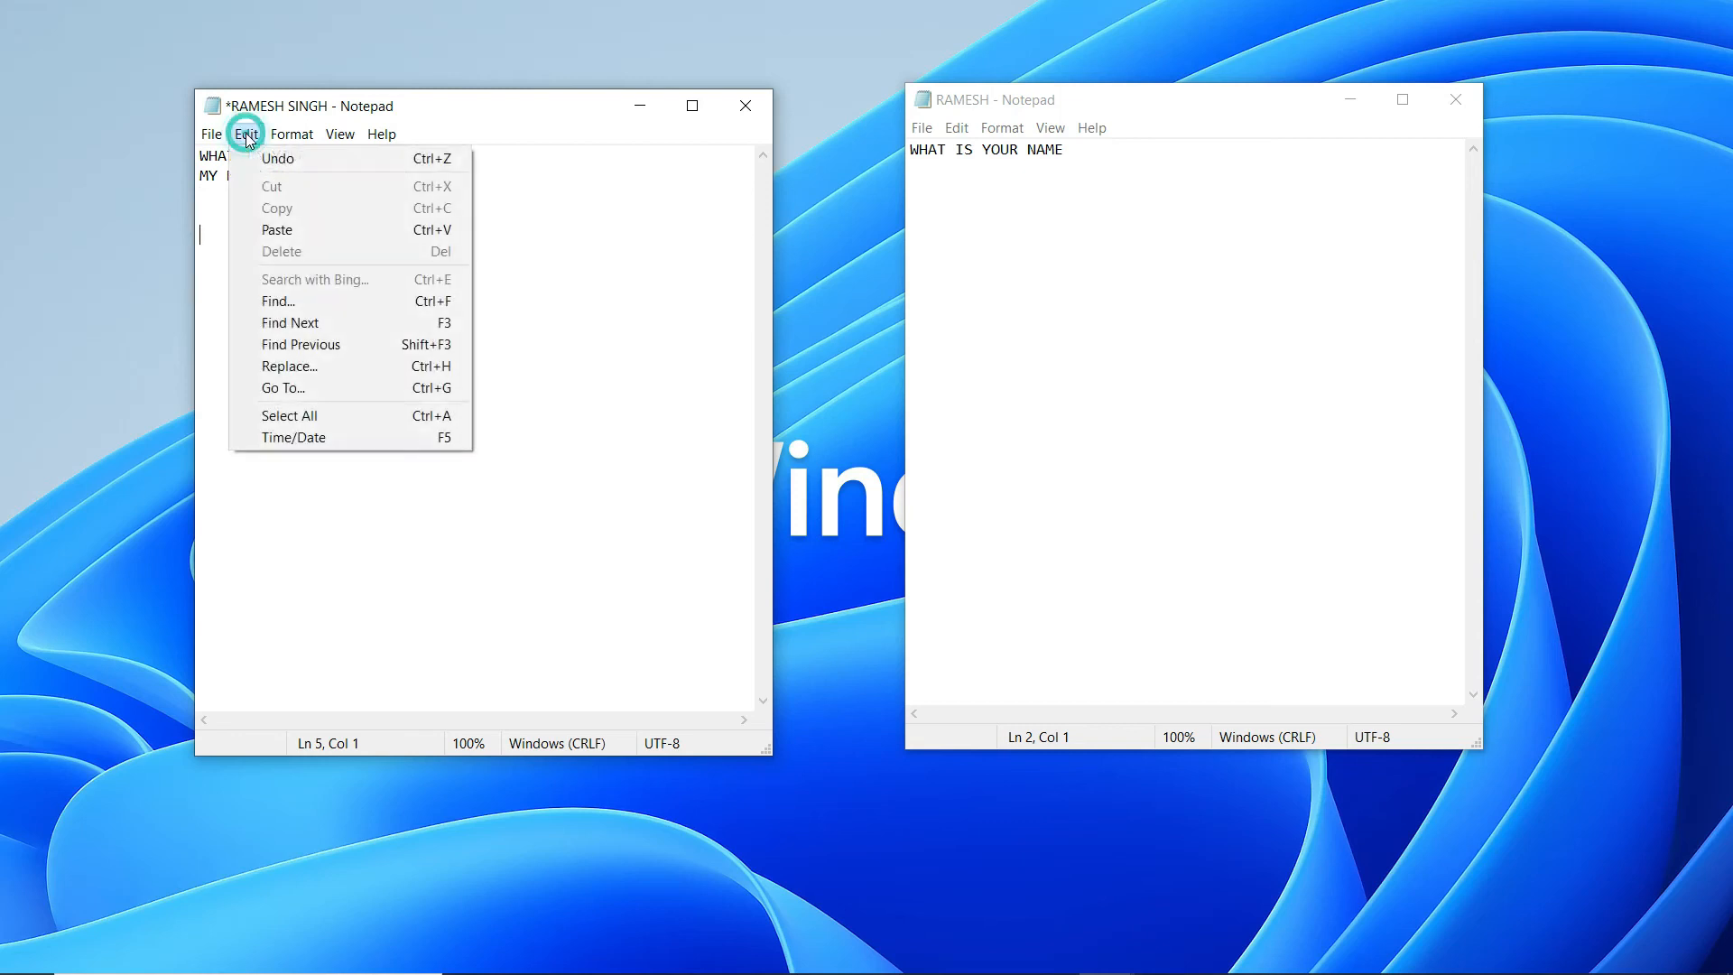
pyautogui.click(304, 233)
pyautogui.press('Return')
pyautogui.press('Return')
pyautogui.press('Return')
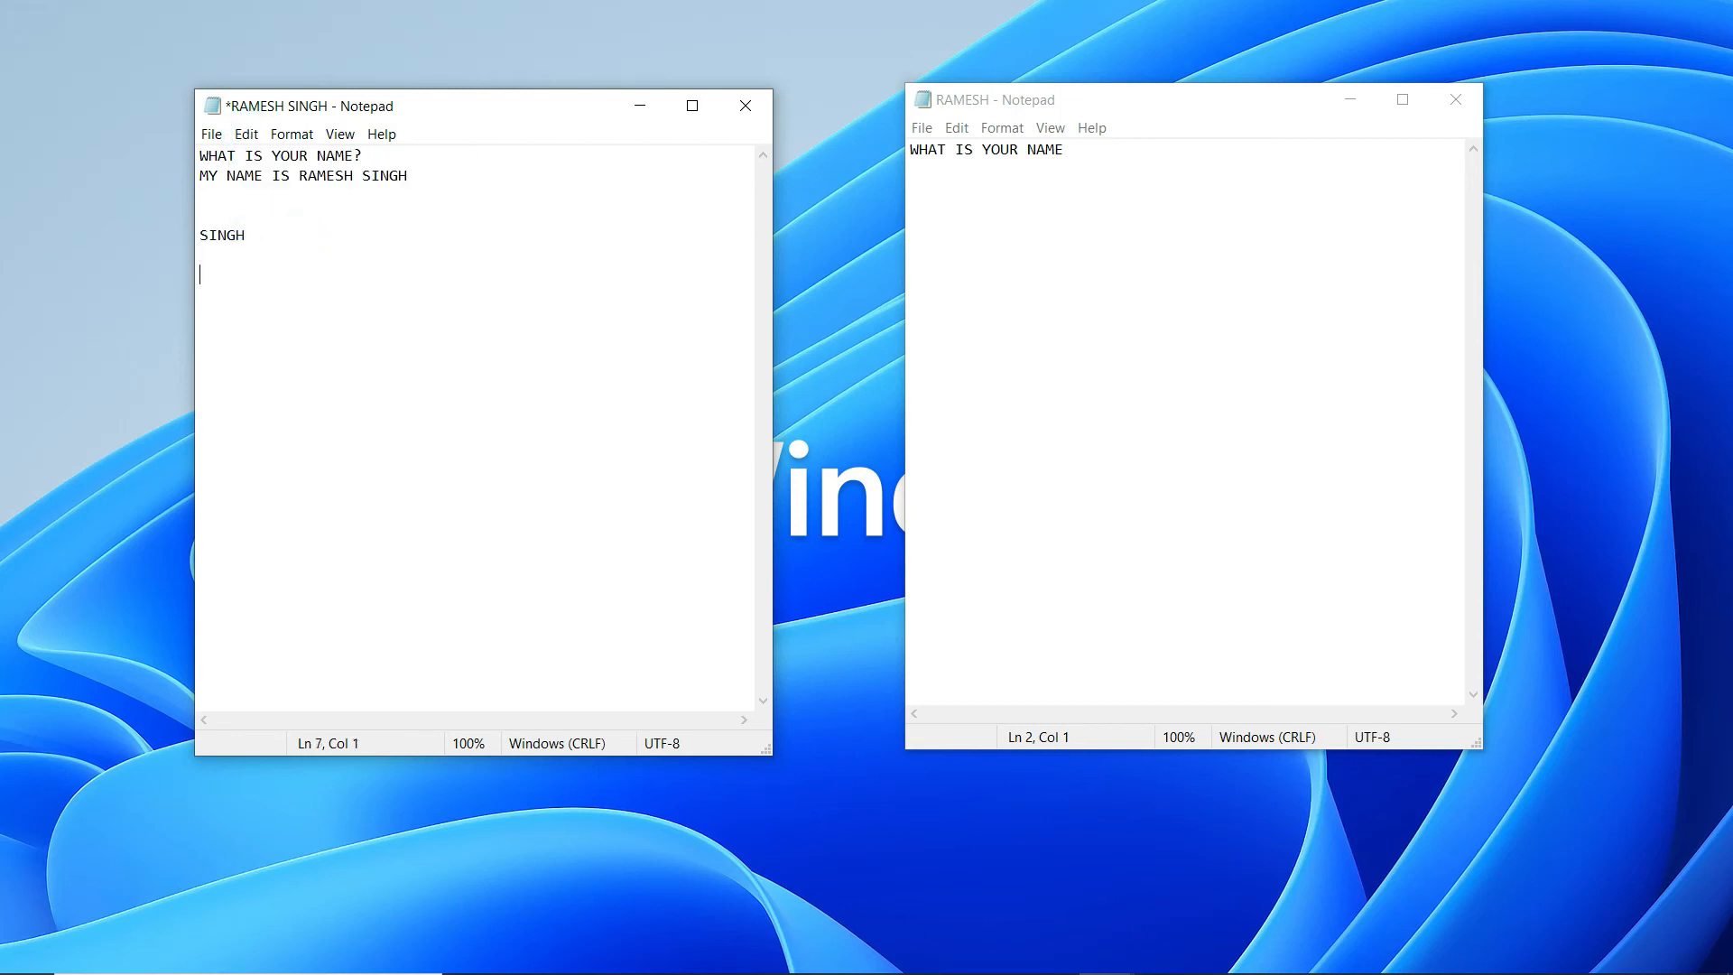
pyautogui.click(246, 136)
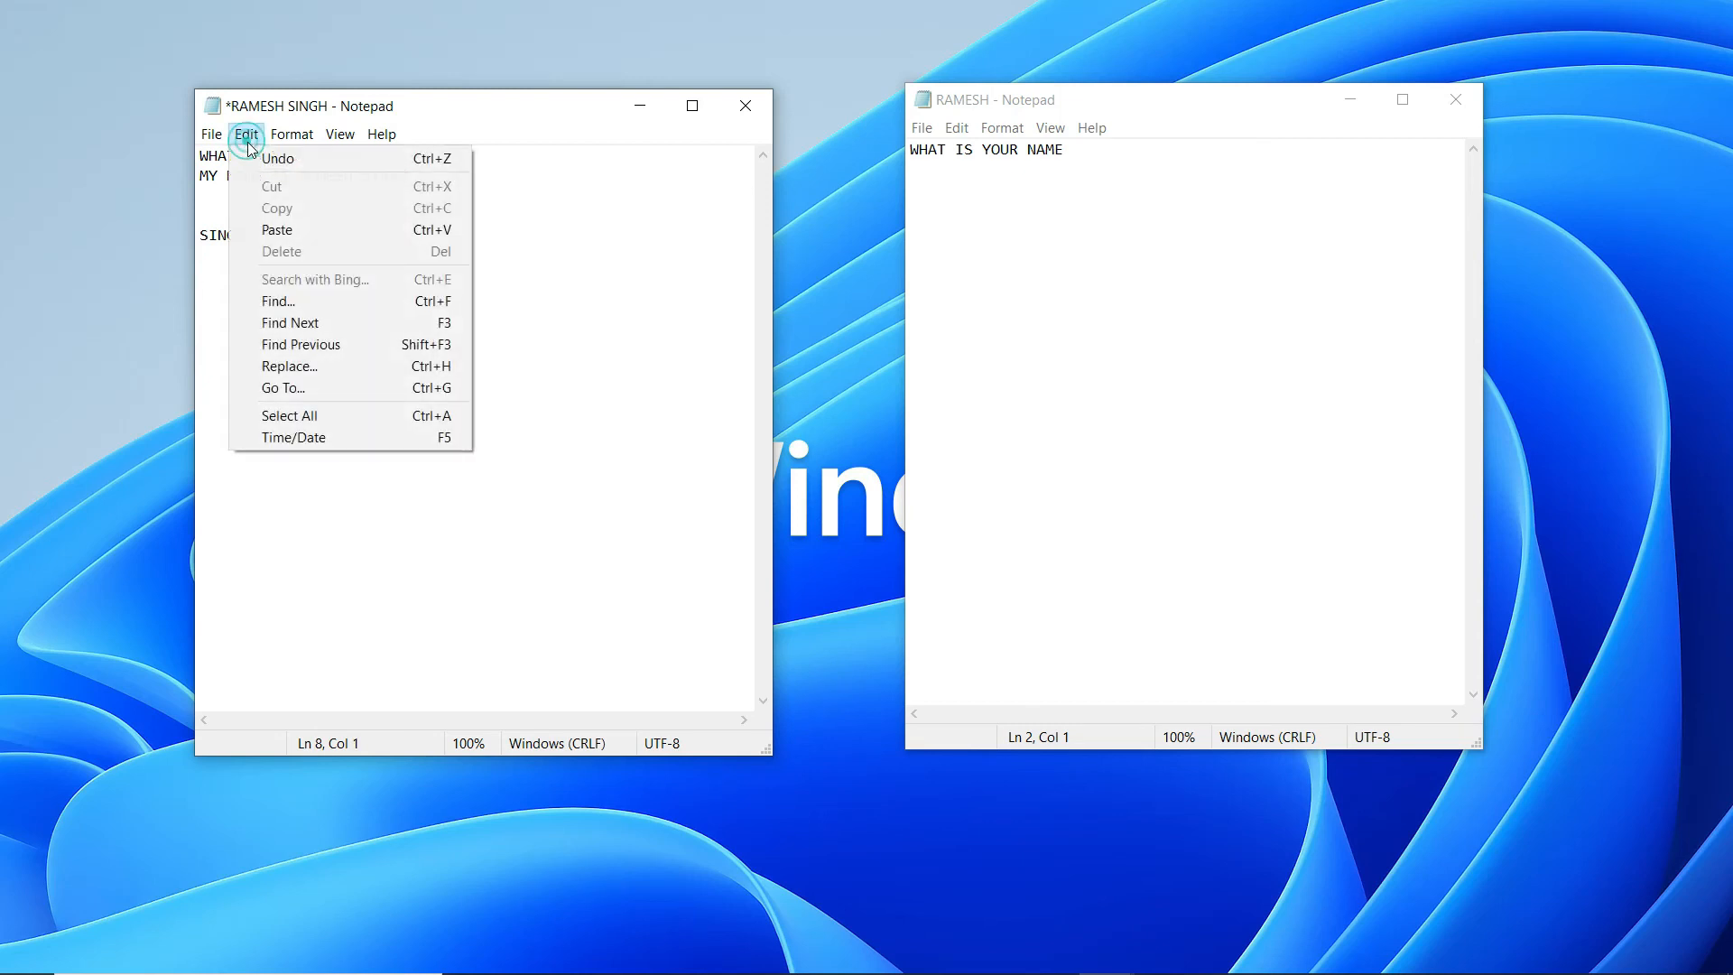
pyautogui.click(305, 231)
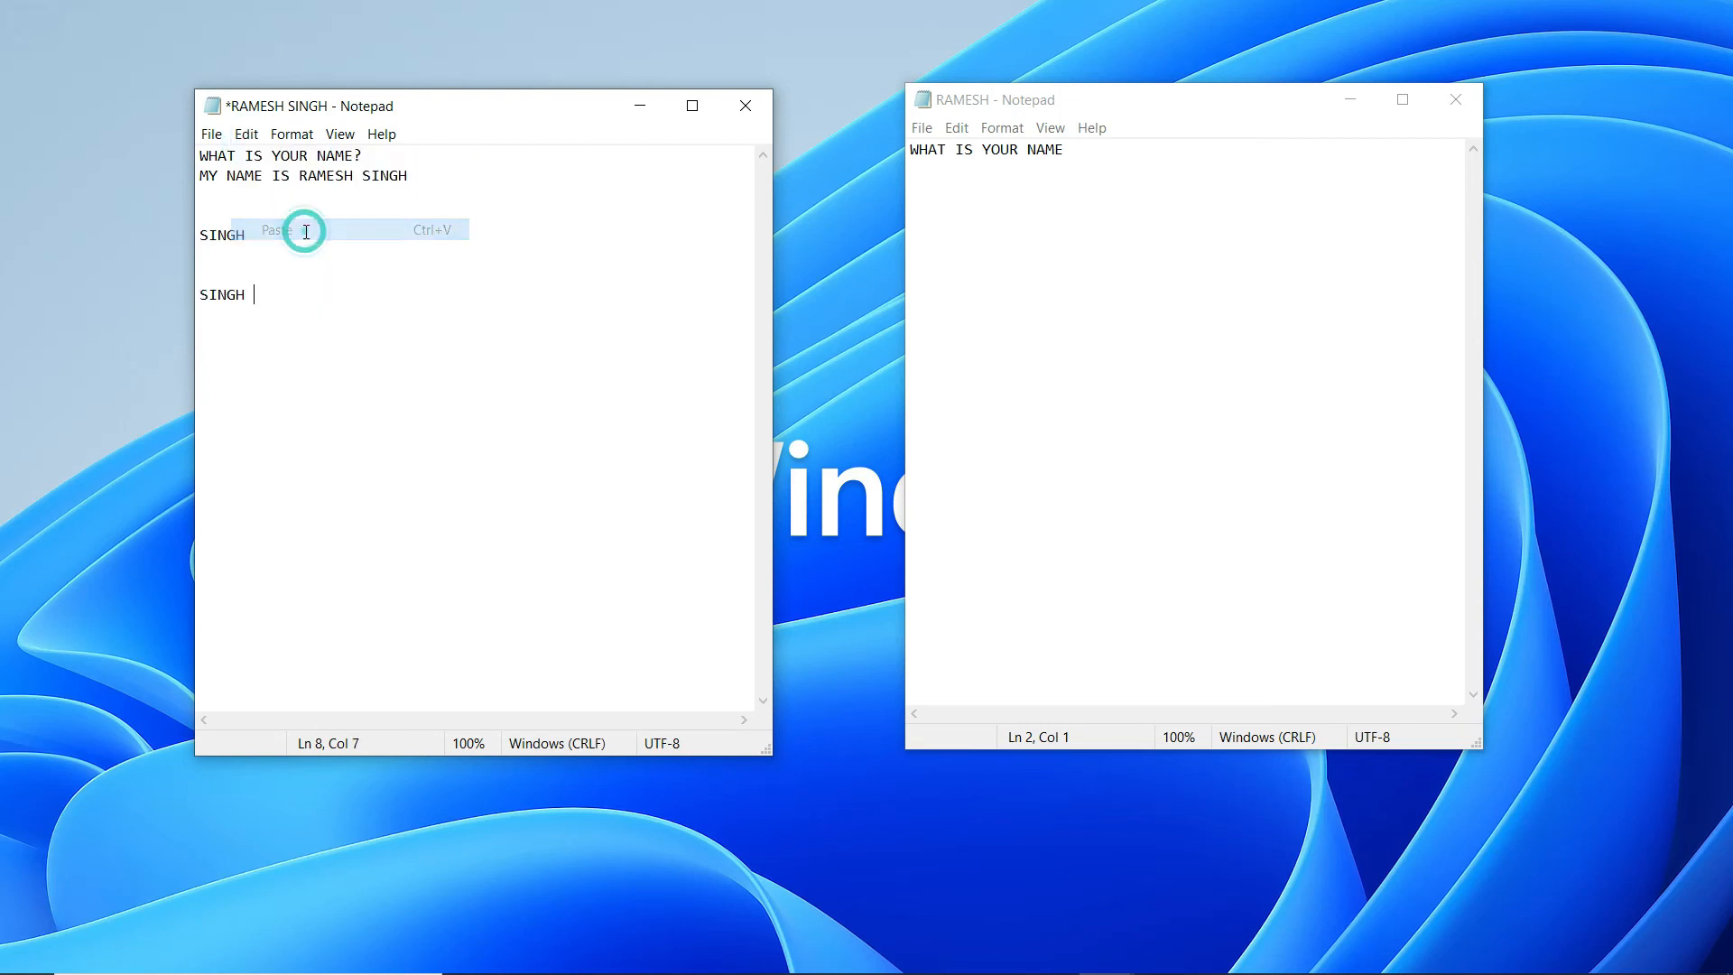
pyautogui.click(249, 137)
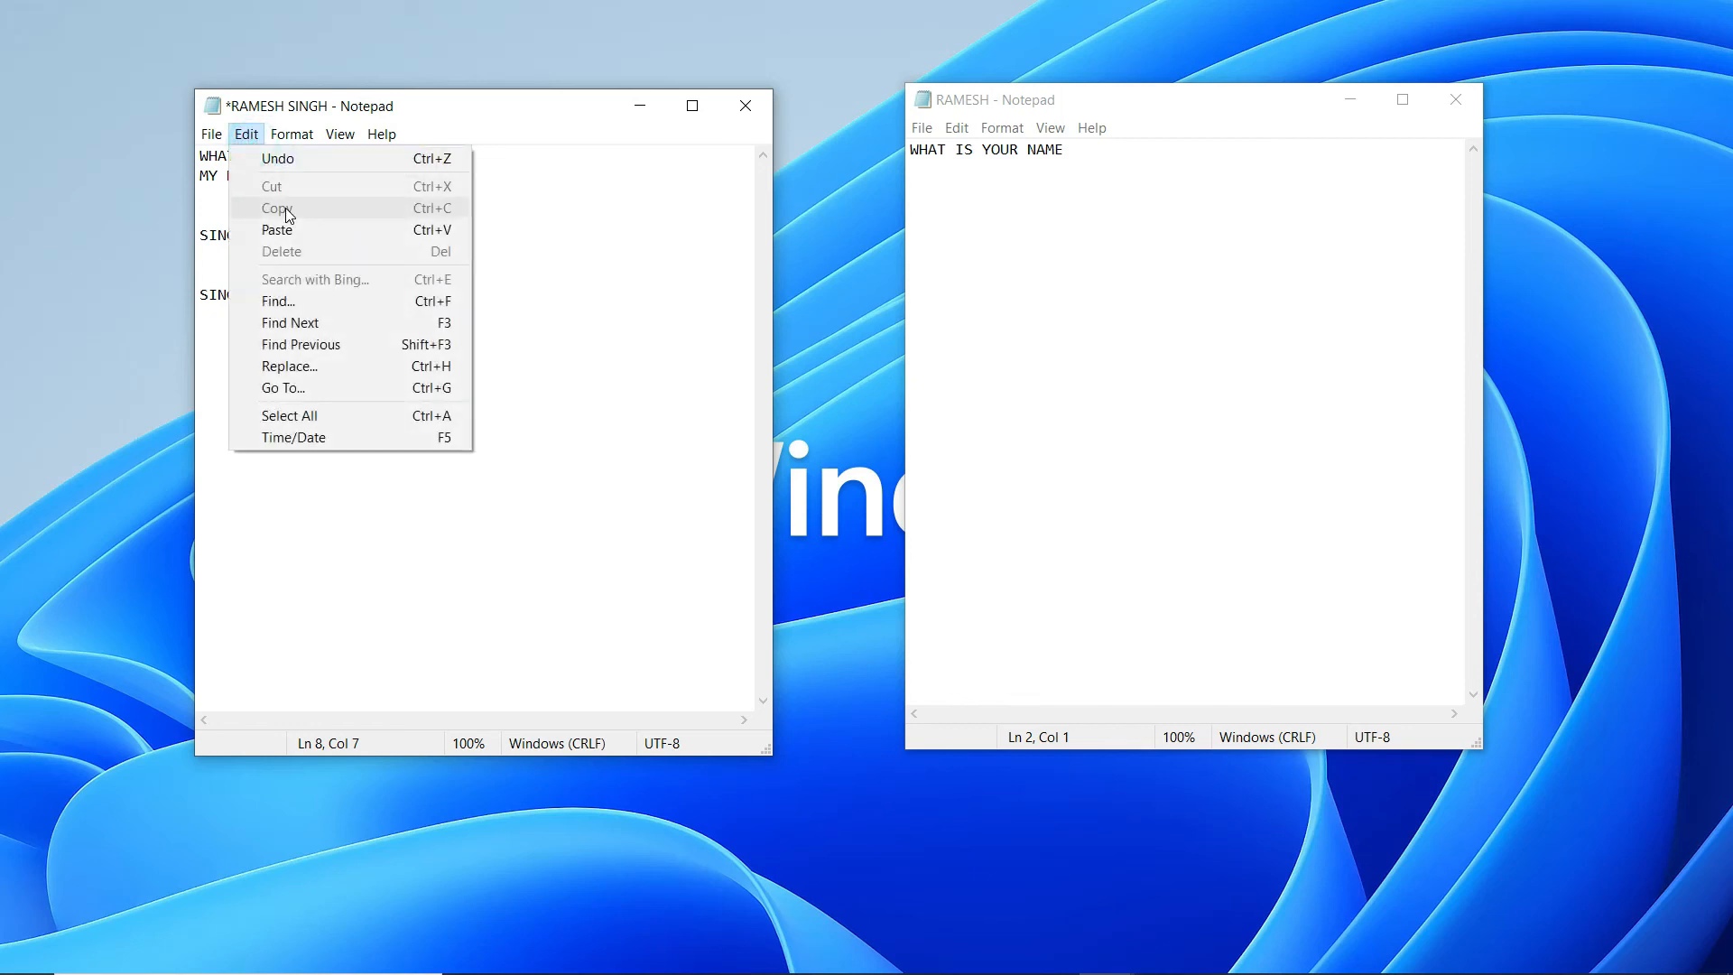
pyautogui.click(464, 502)
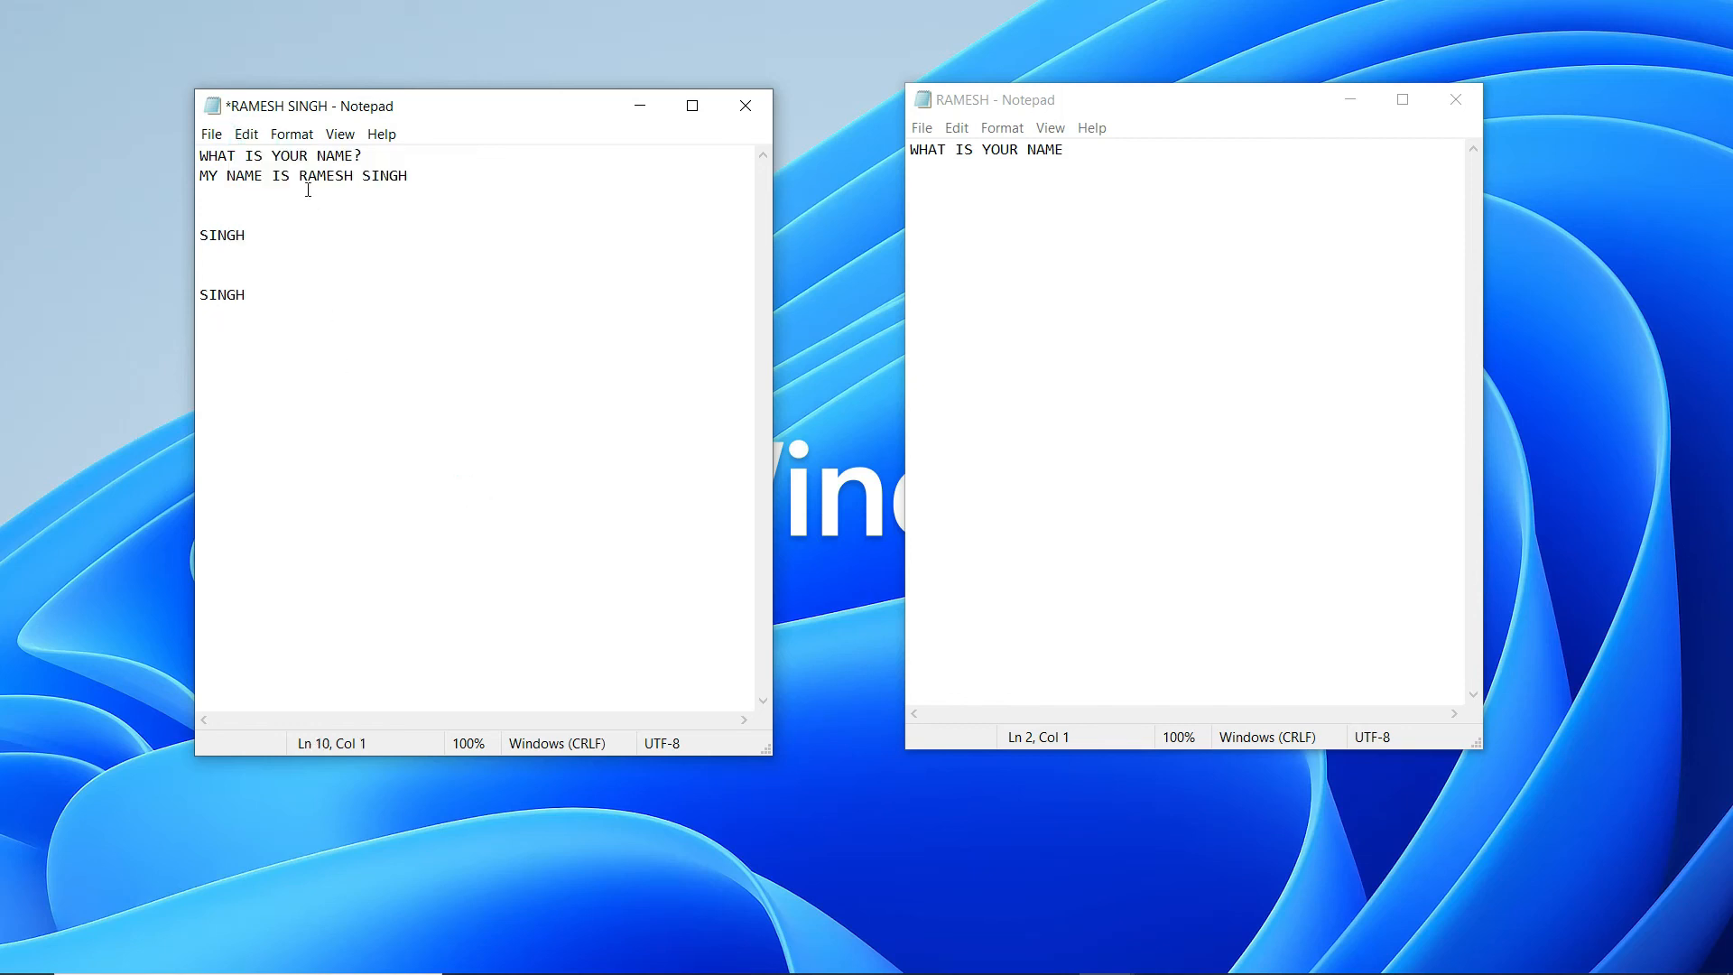
pyautogui.click(247, 135)
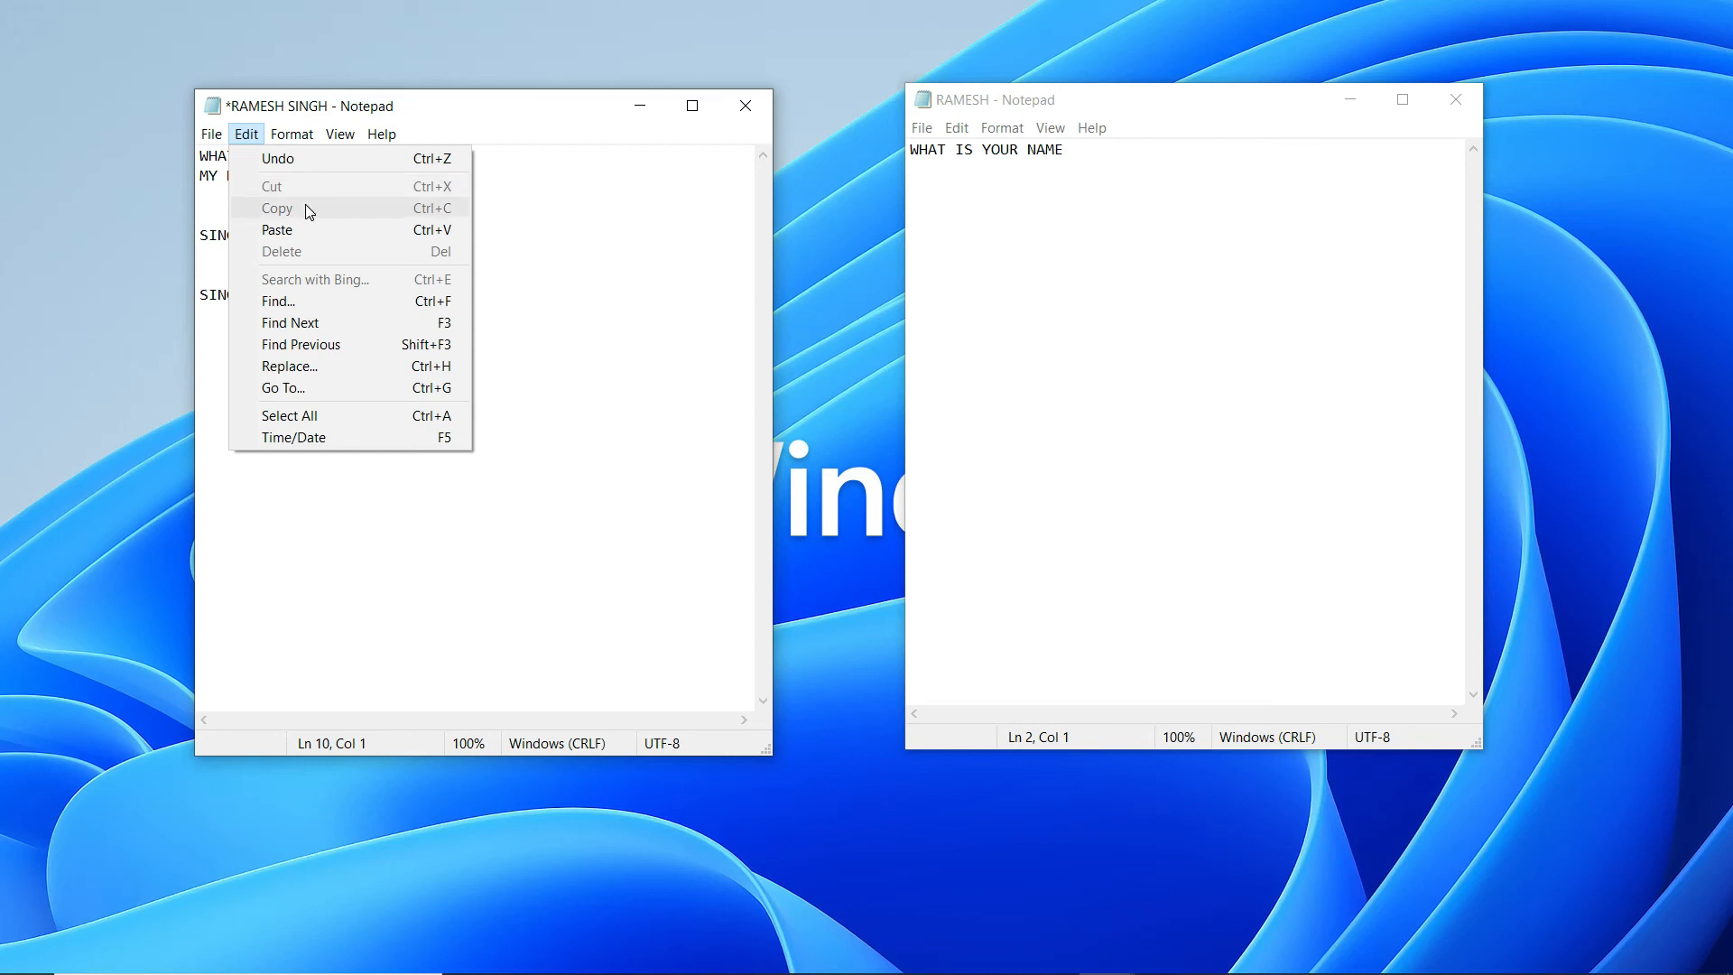
pyautogui.click(578, 233)
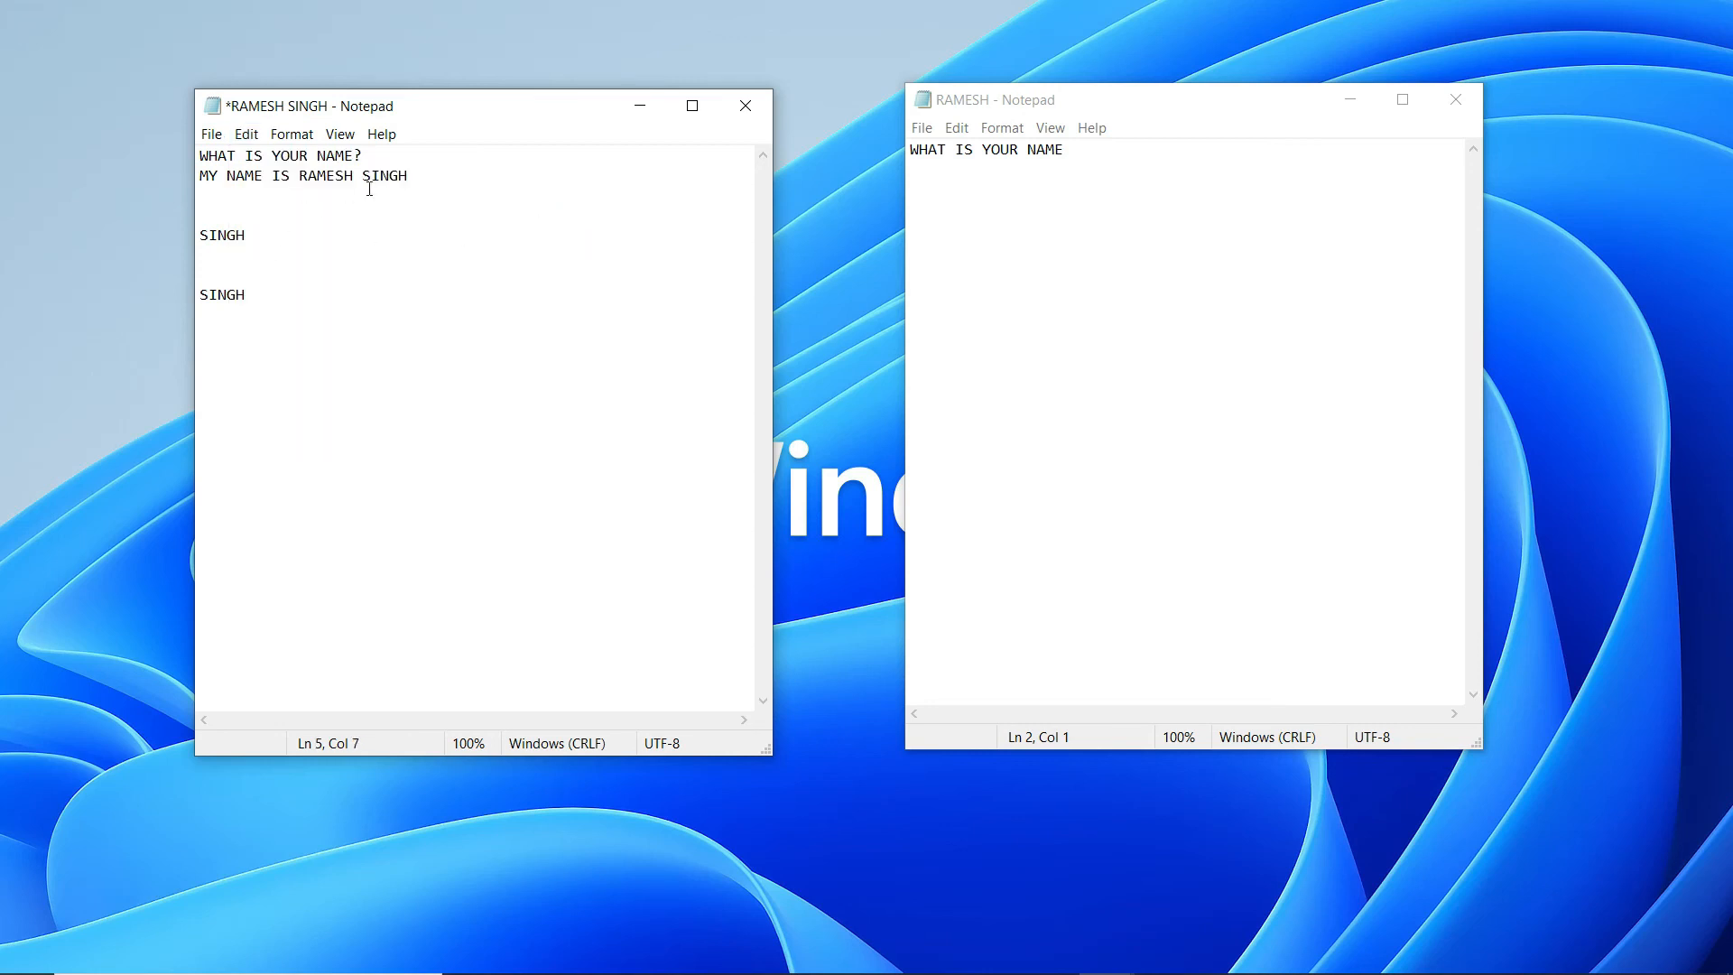
pyautogui.click(424, 175)
pyautogui.keyDown('shift'); pyautogui.click(286, 181); pyautogui.keyUp('shift')
pyautogui.keyDown('shift'); pyautogui.click(298, 181); pyautogui.keyUp('shift')
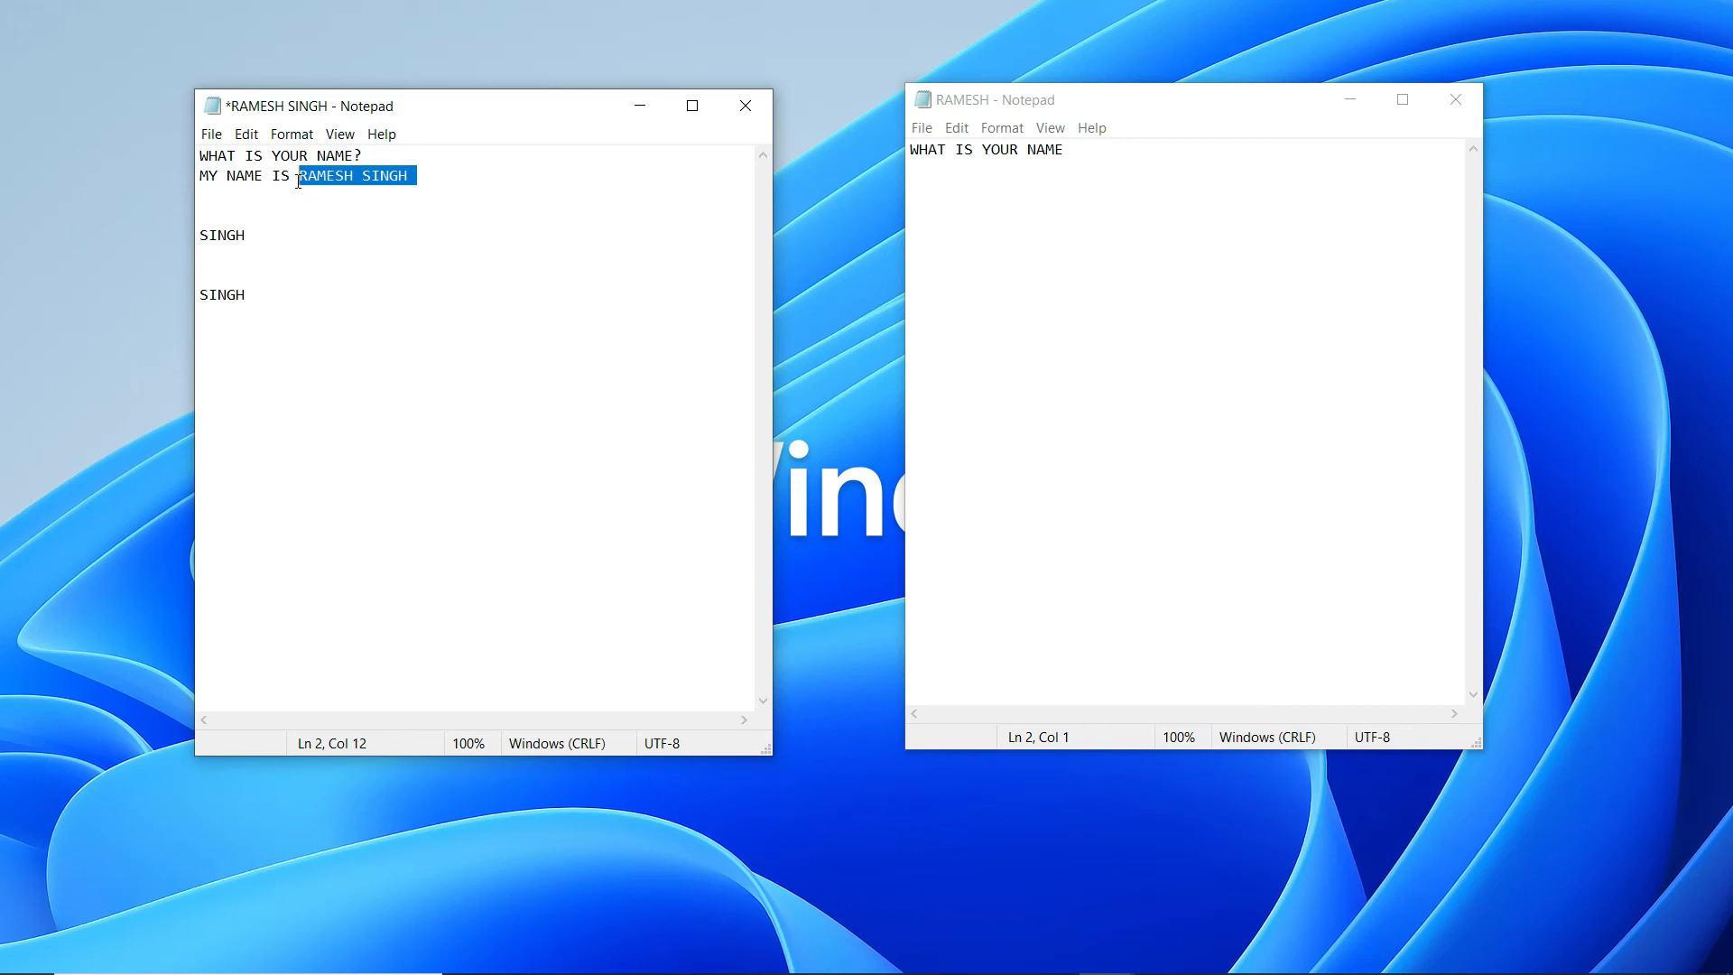
pyautogui.click(250, 137)
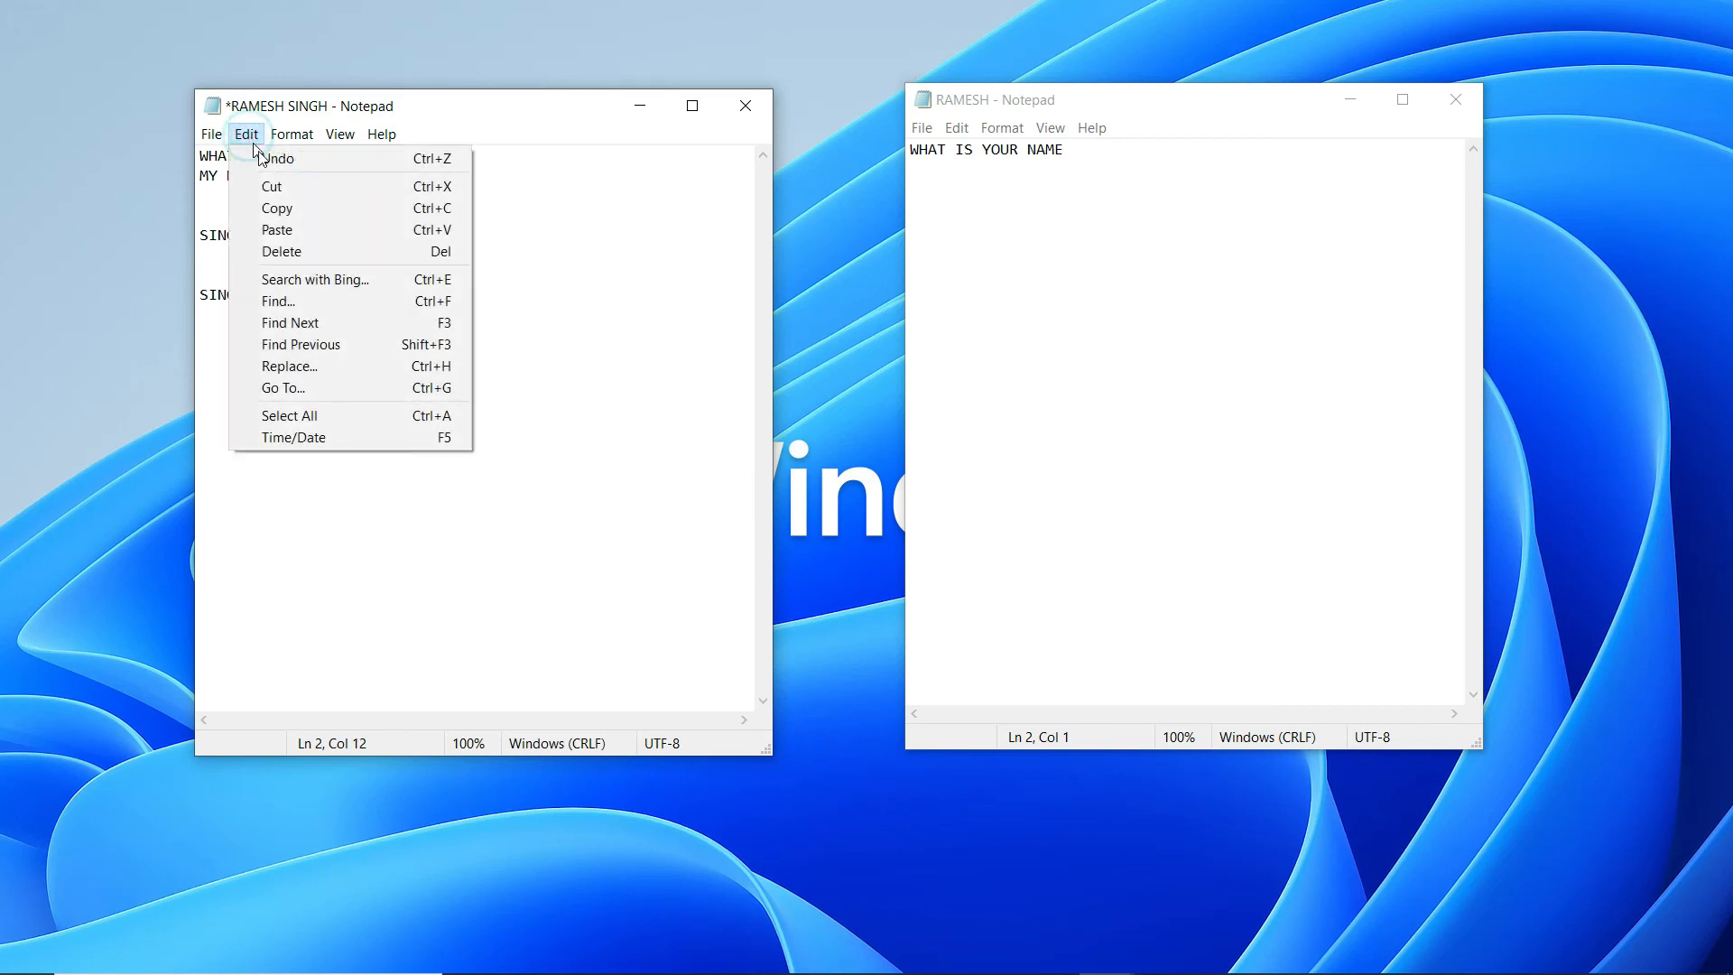
pyautogui.click(306, 206)
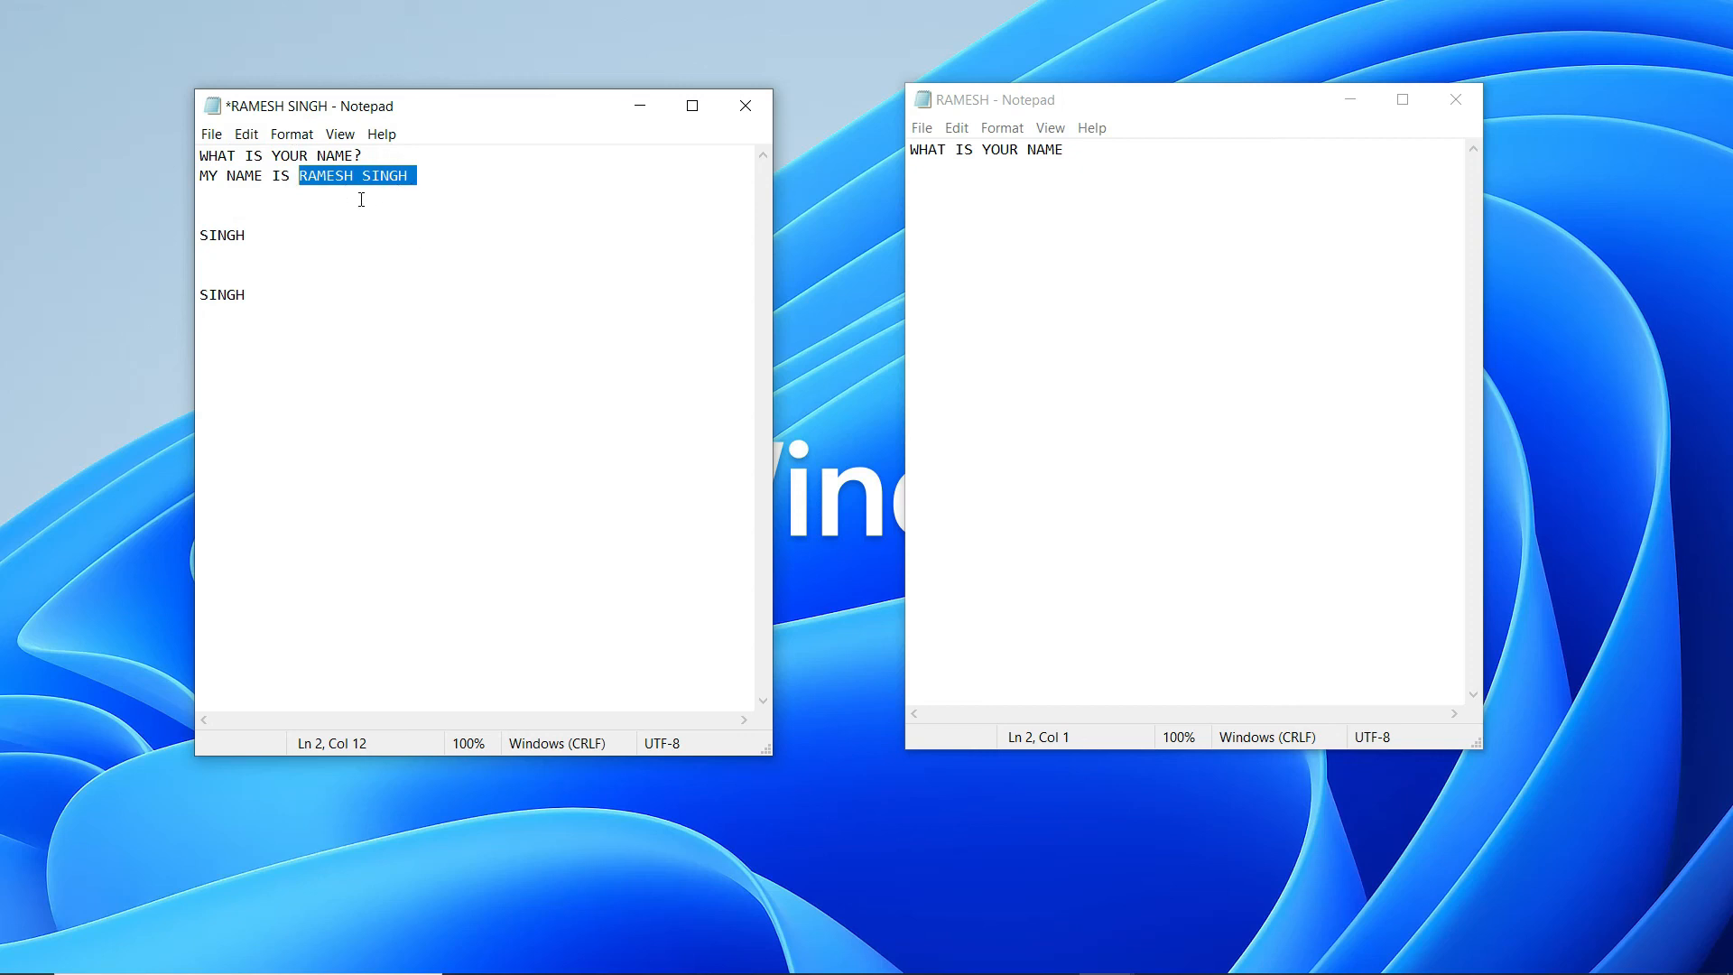
pyautogui.click(370, 200)
pyautogui.click(268, 312)
pyautogui.press('Return')
pyautogui.press('Return')
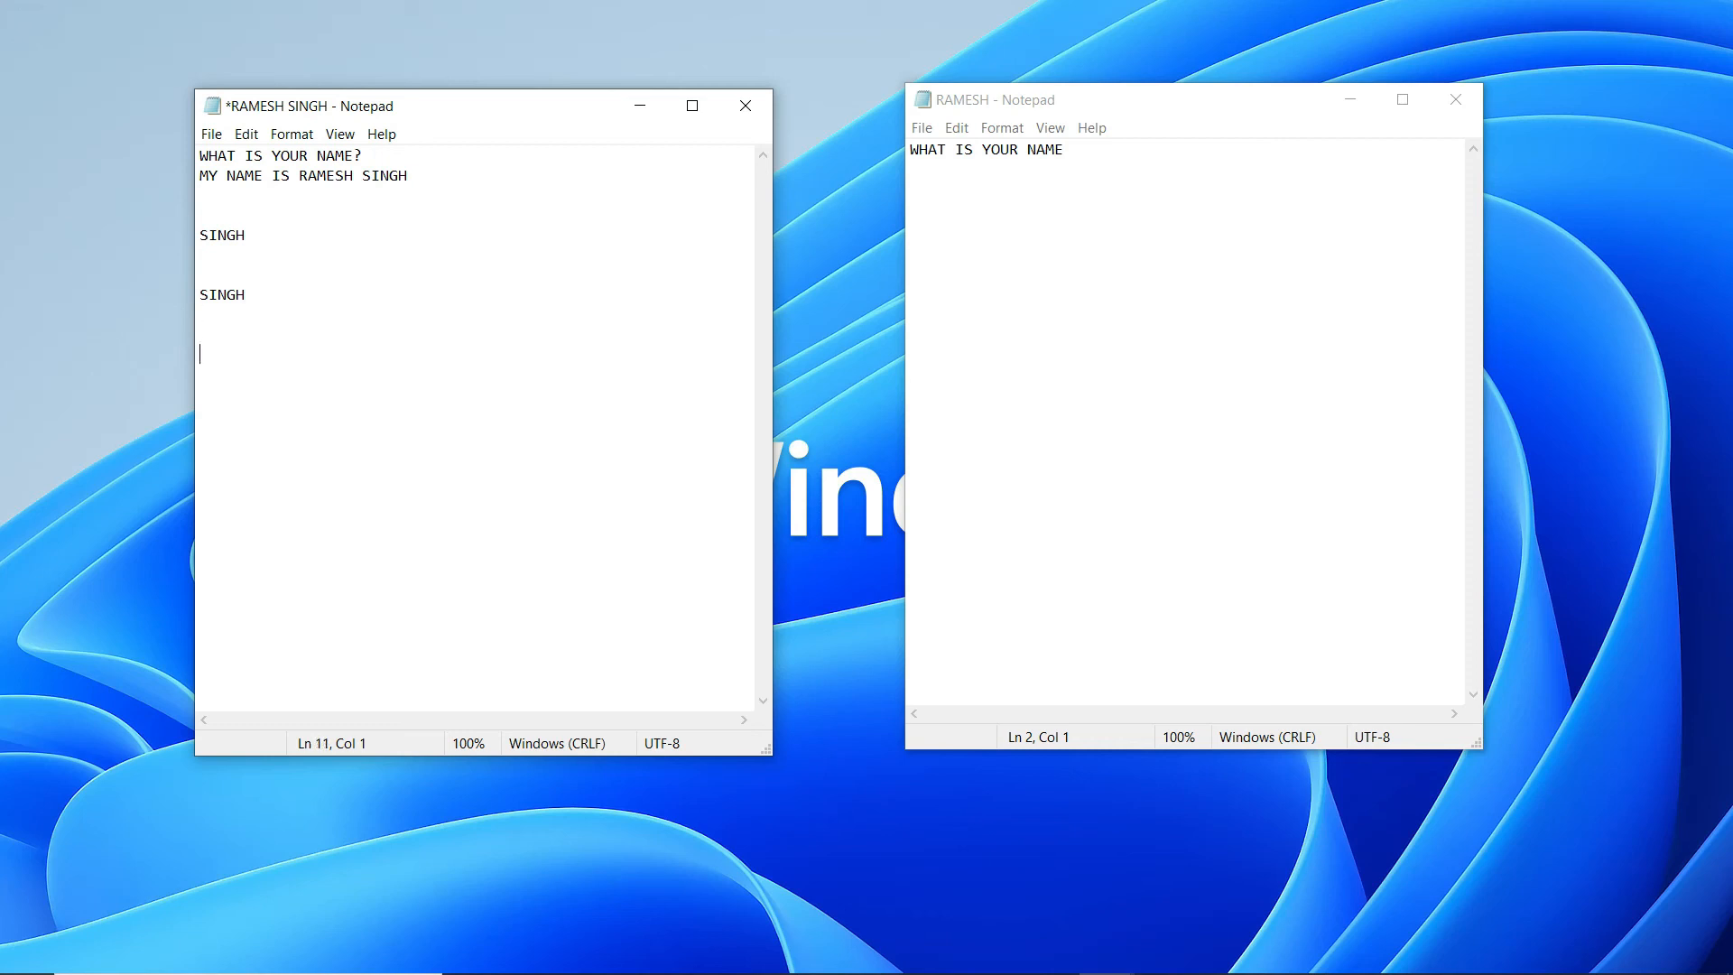
pyautogui.click(246, 133)
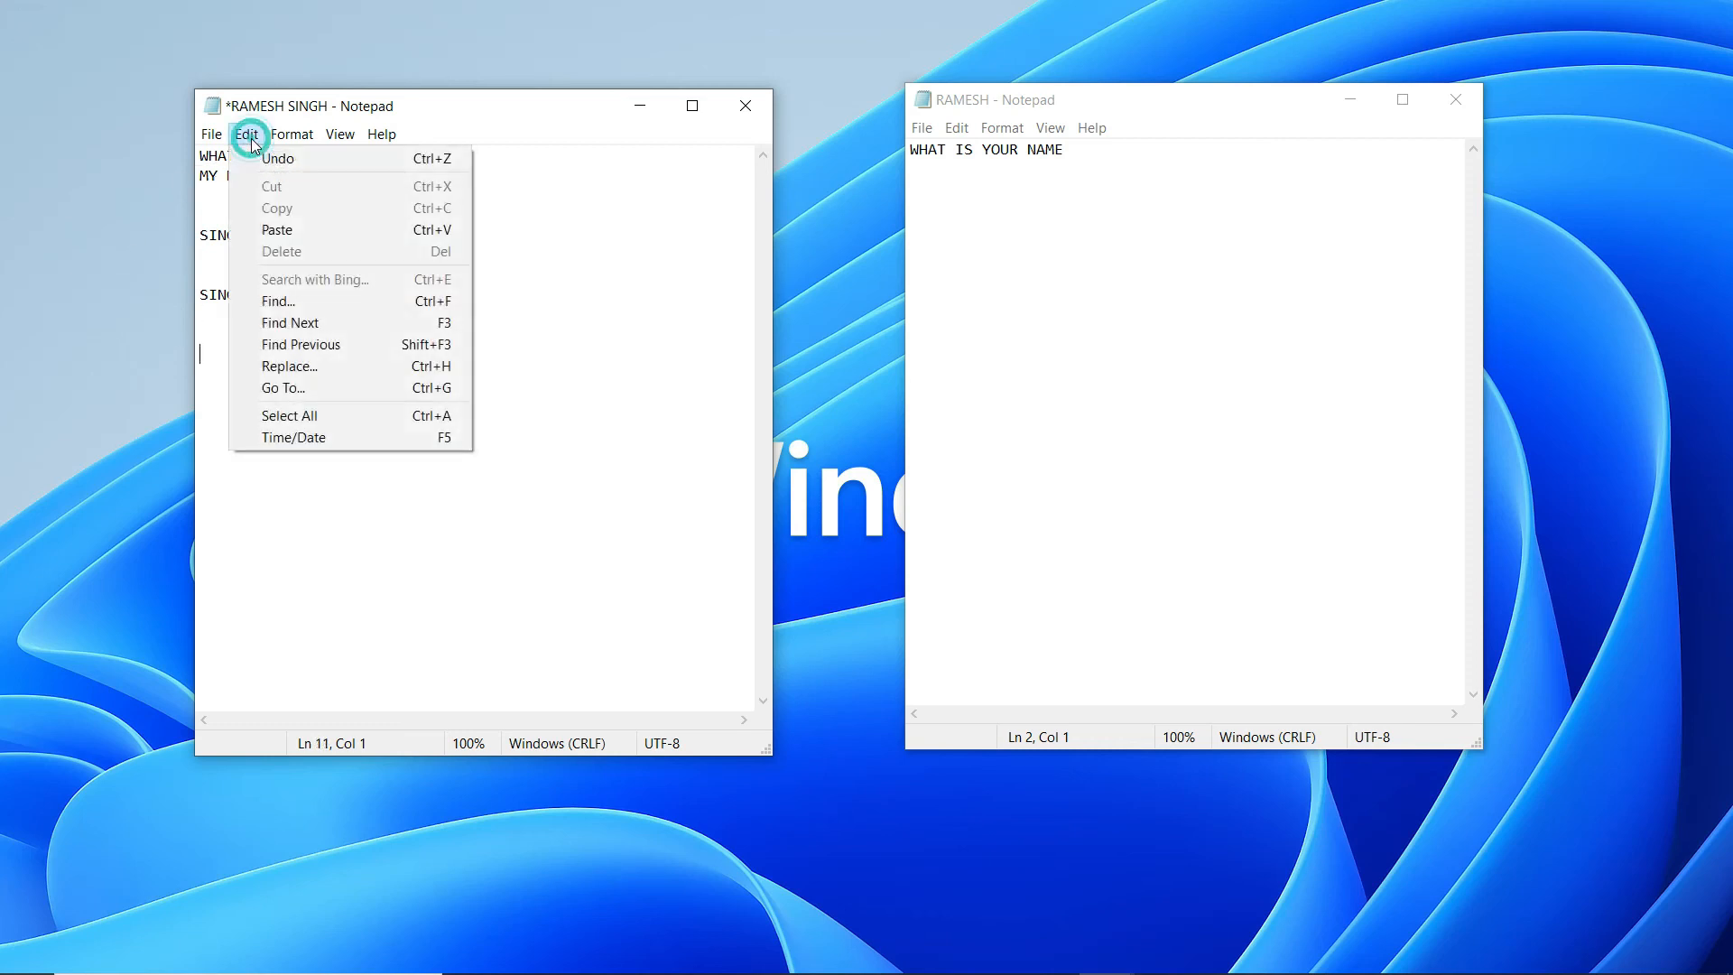
pyautogui.click(338, 229)
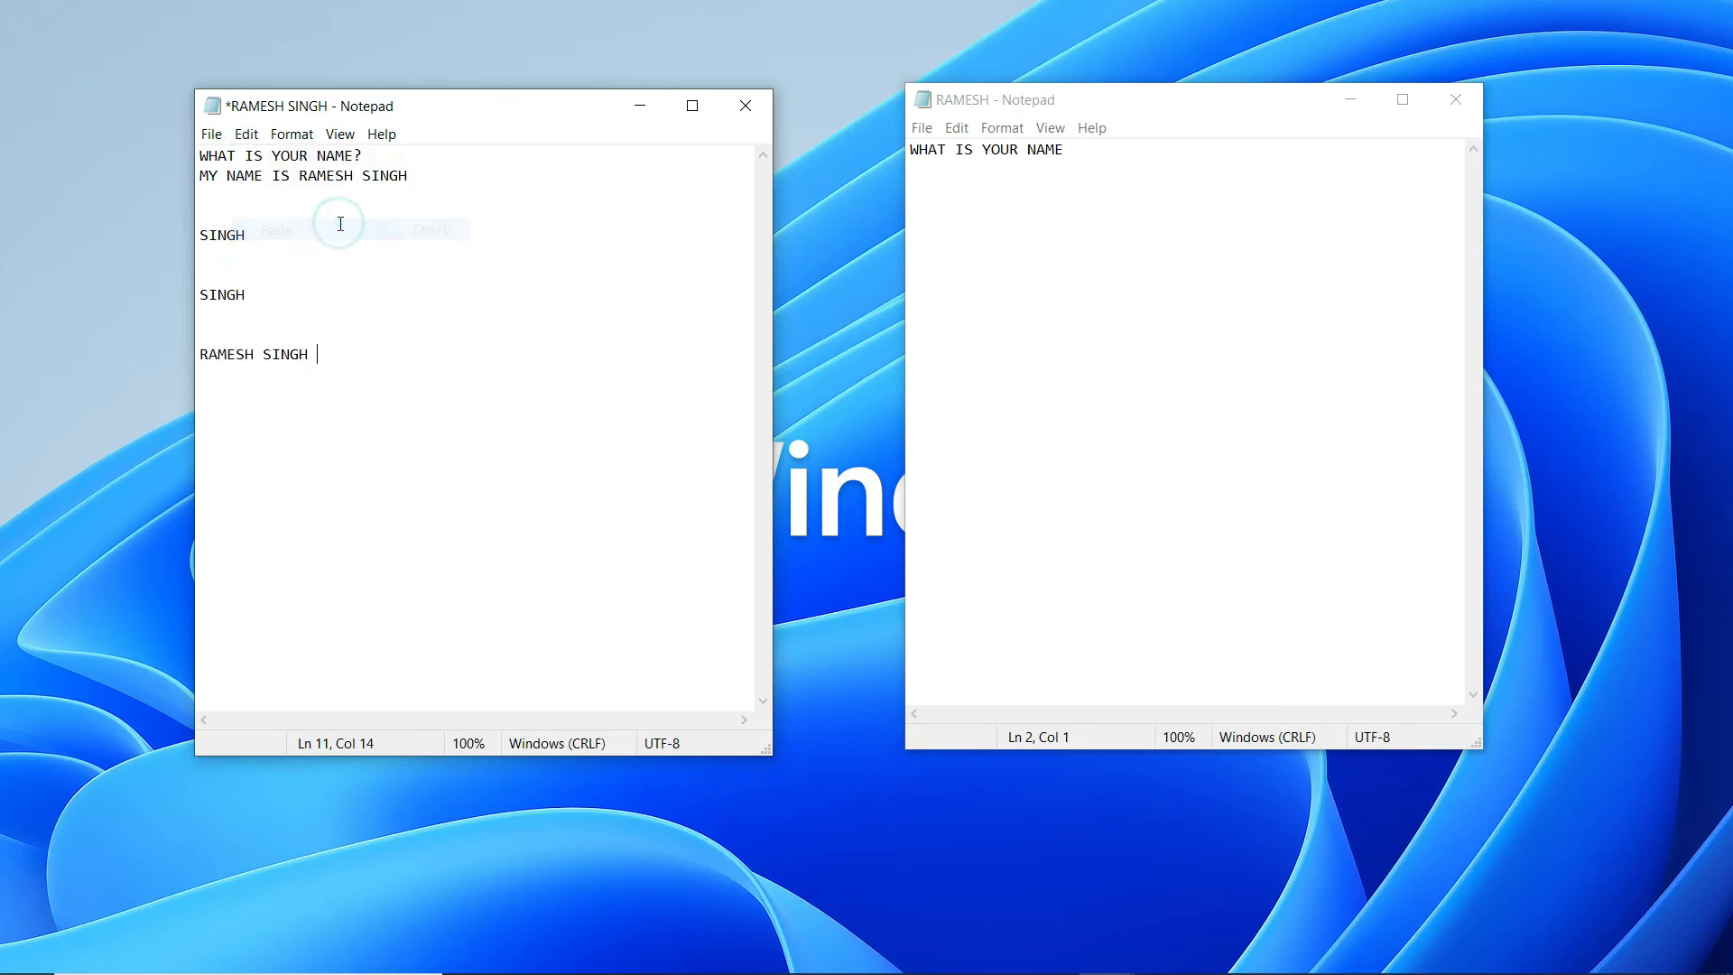
pyautogui.click(246, 134)
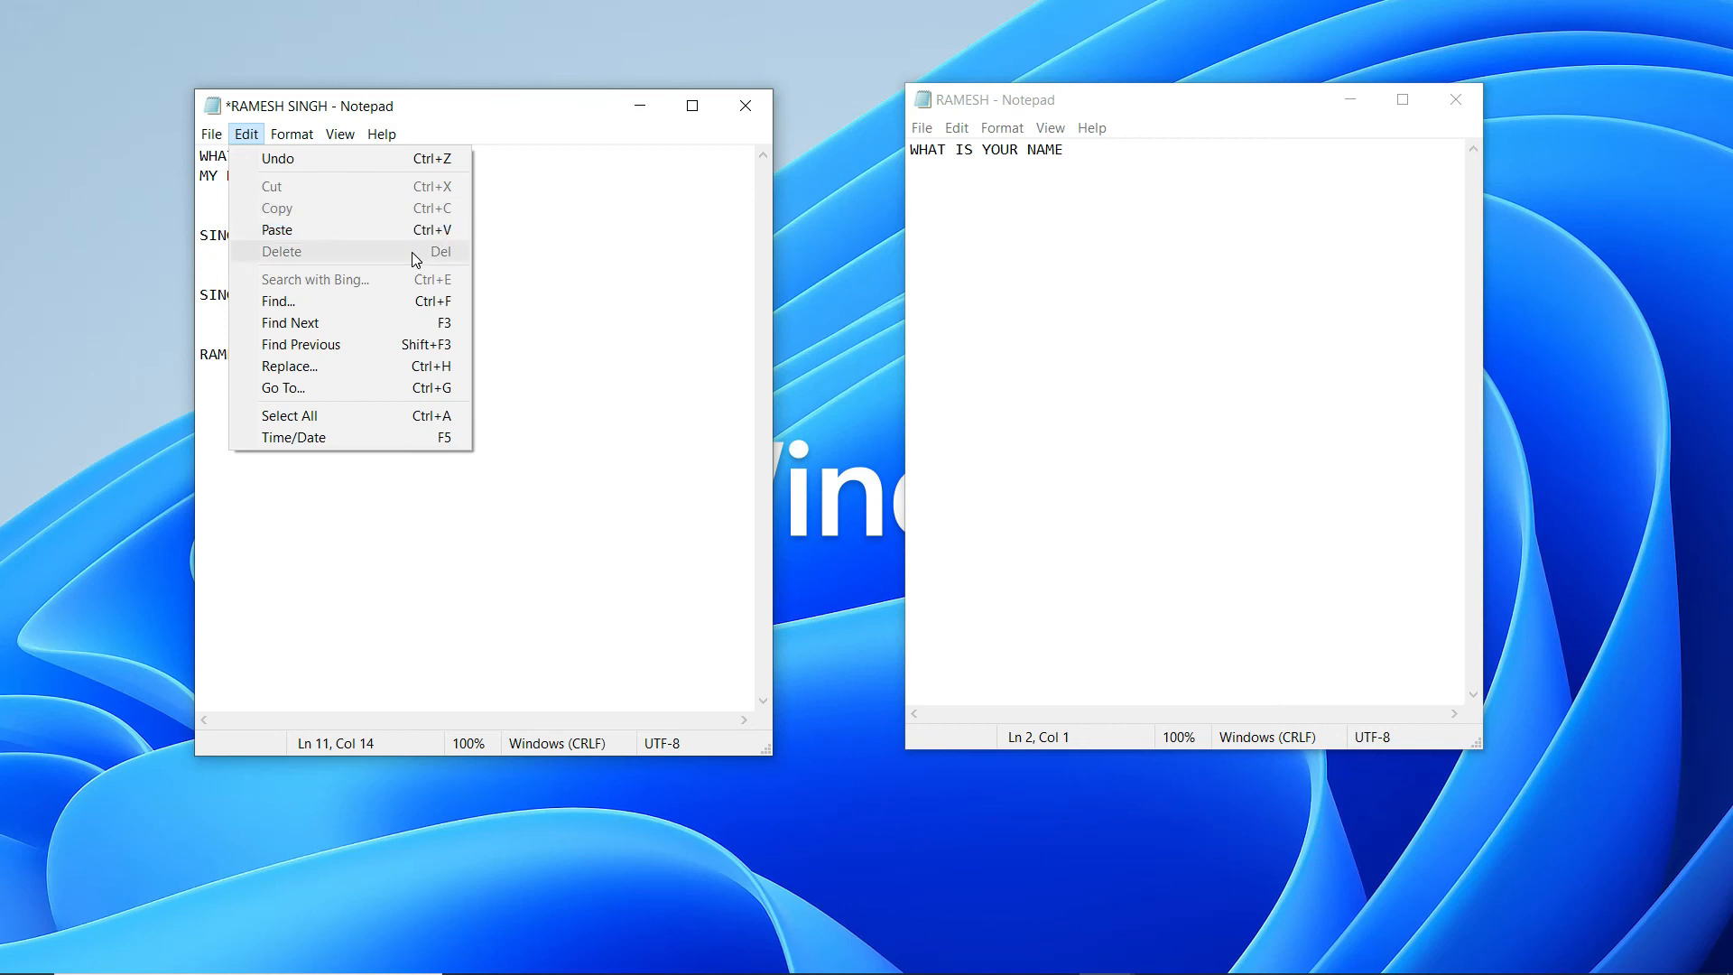
# - Delete the first SINGH copy, leaving its line empty
pyautogui.click(559, 261)
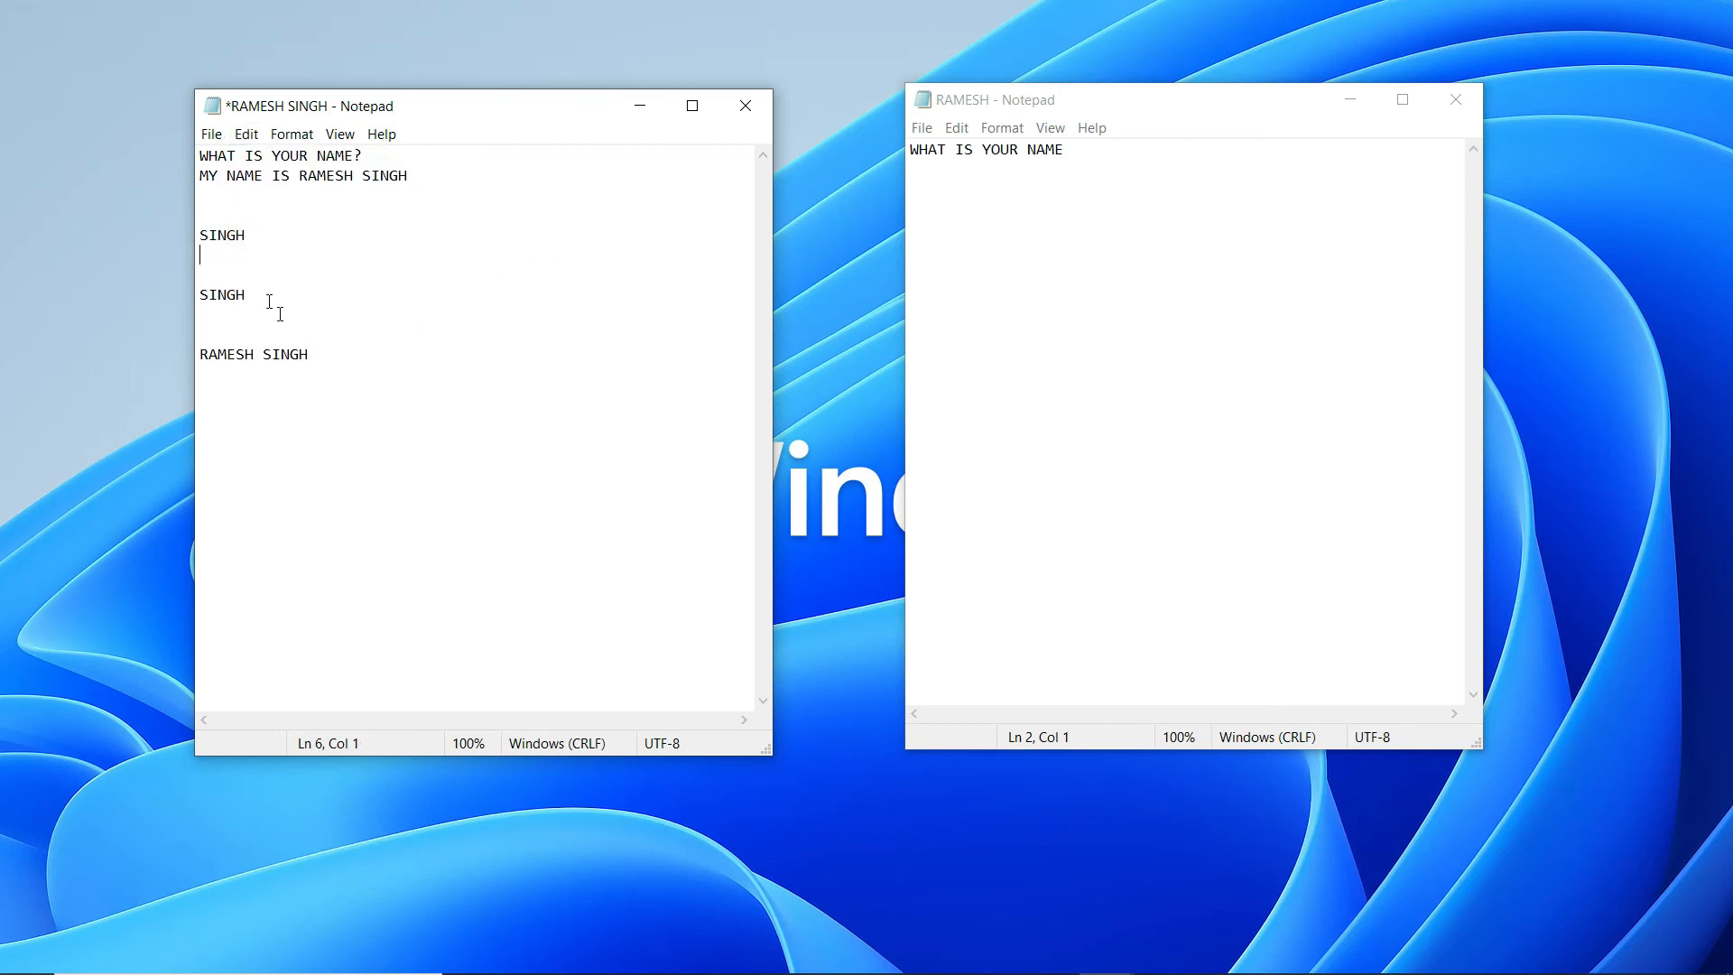
pyautogui.moveTo(250, 229); pyautogui.dragTo(198, 229)
pyautogui.click(246, 134)
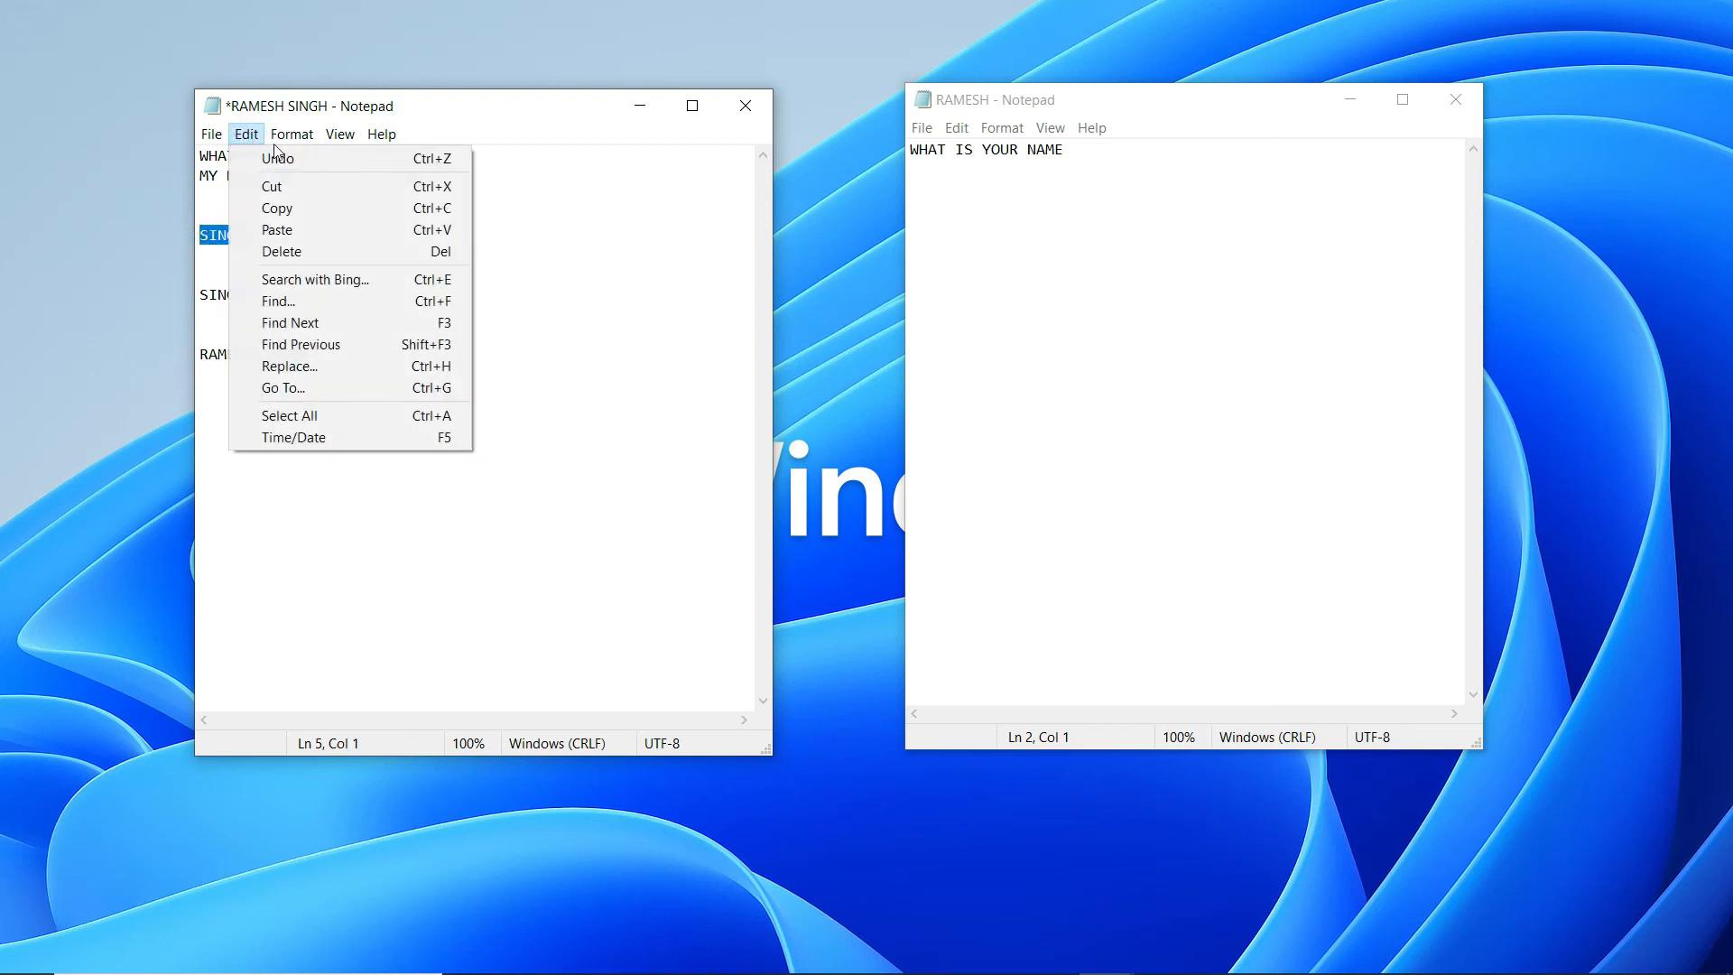
pyautogui.click(315, 253)
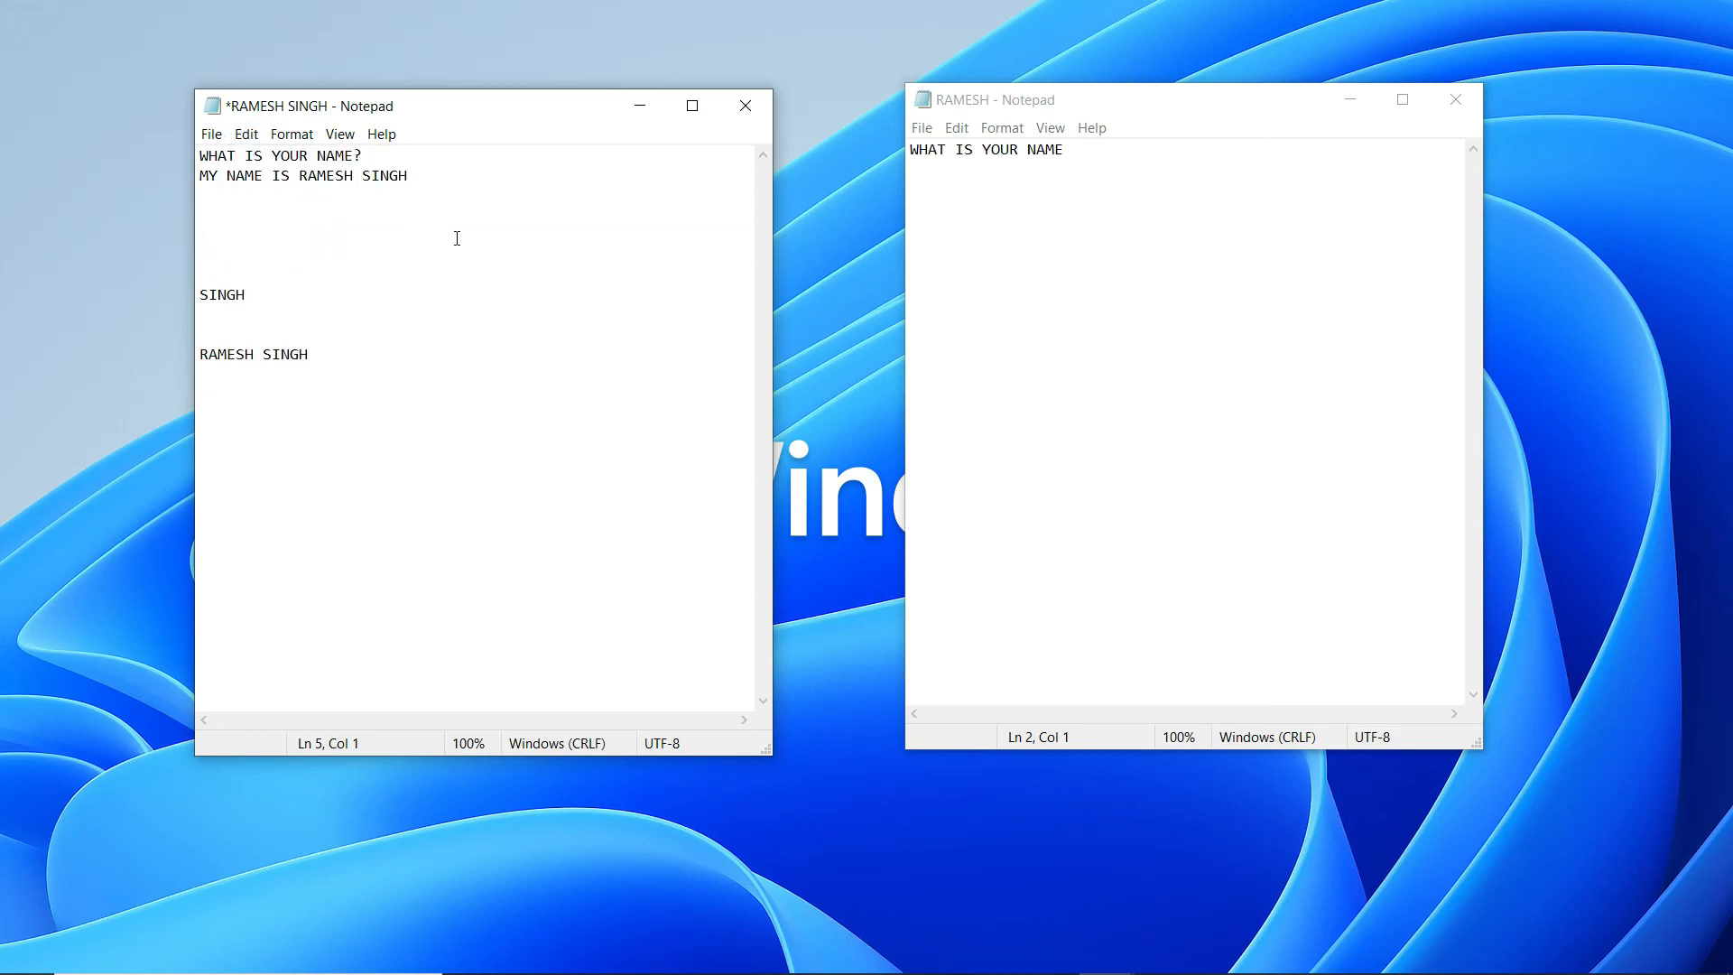
pyautogui.click(247, 134)
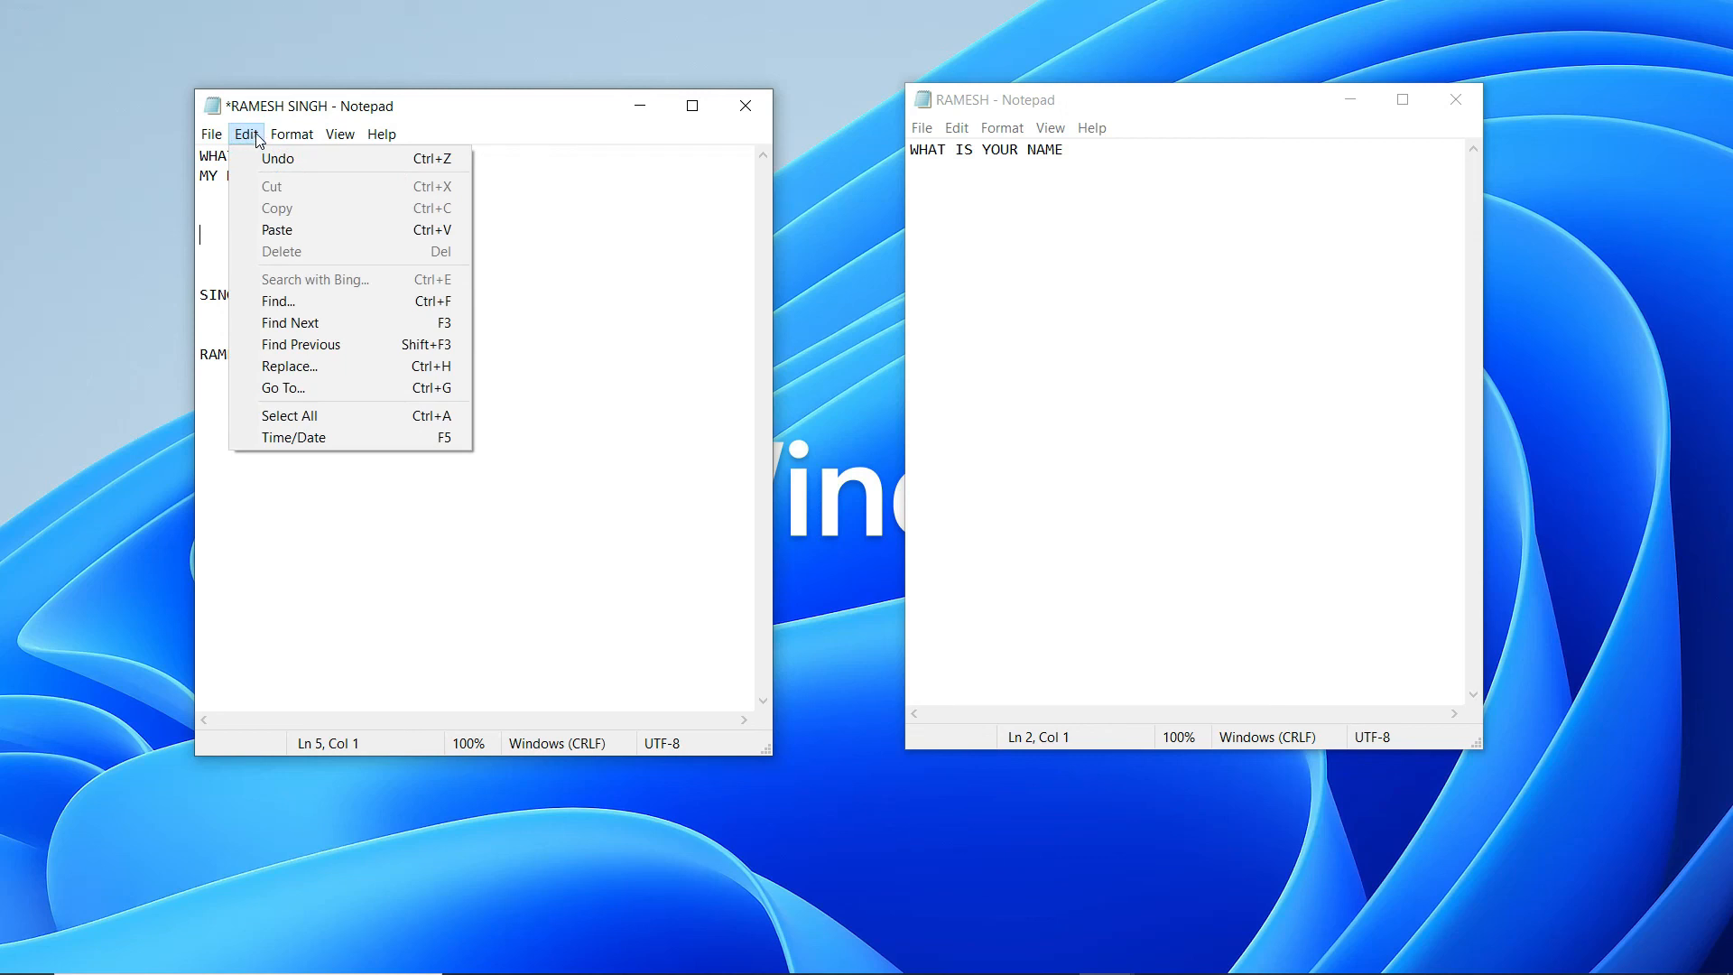
pyautogui.moveTo(289, 141)
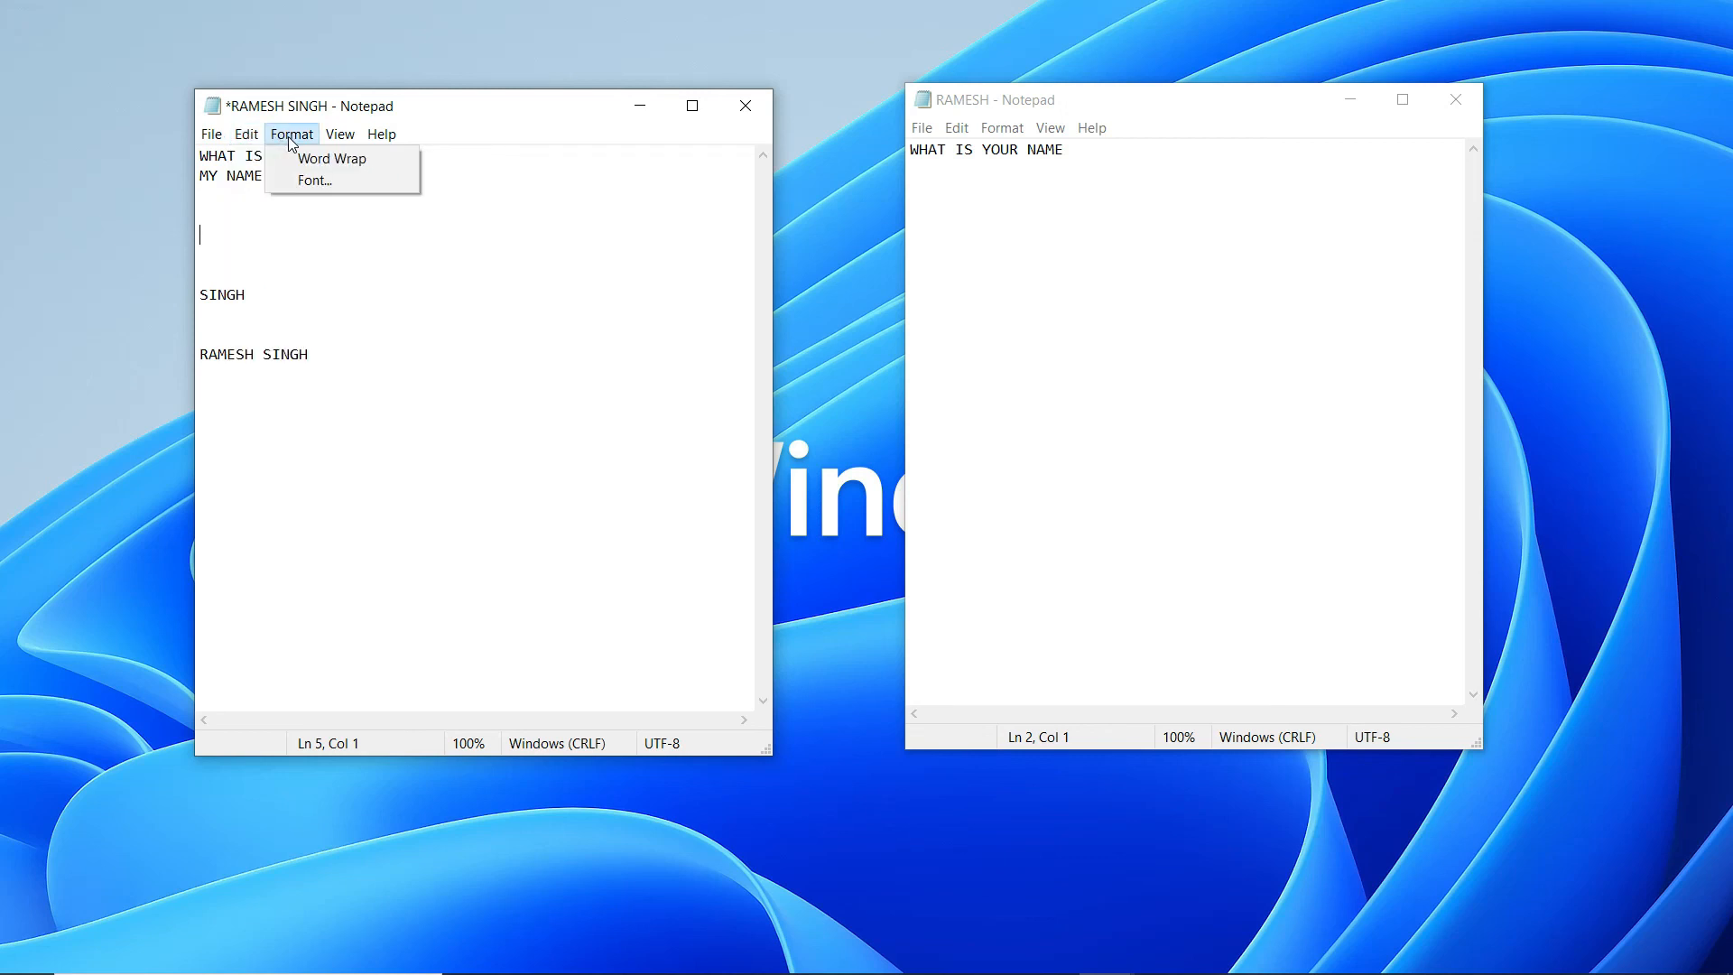
pyautogui.moveTo(347, 132)
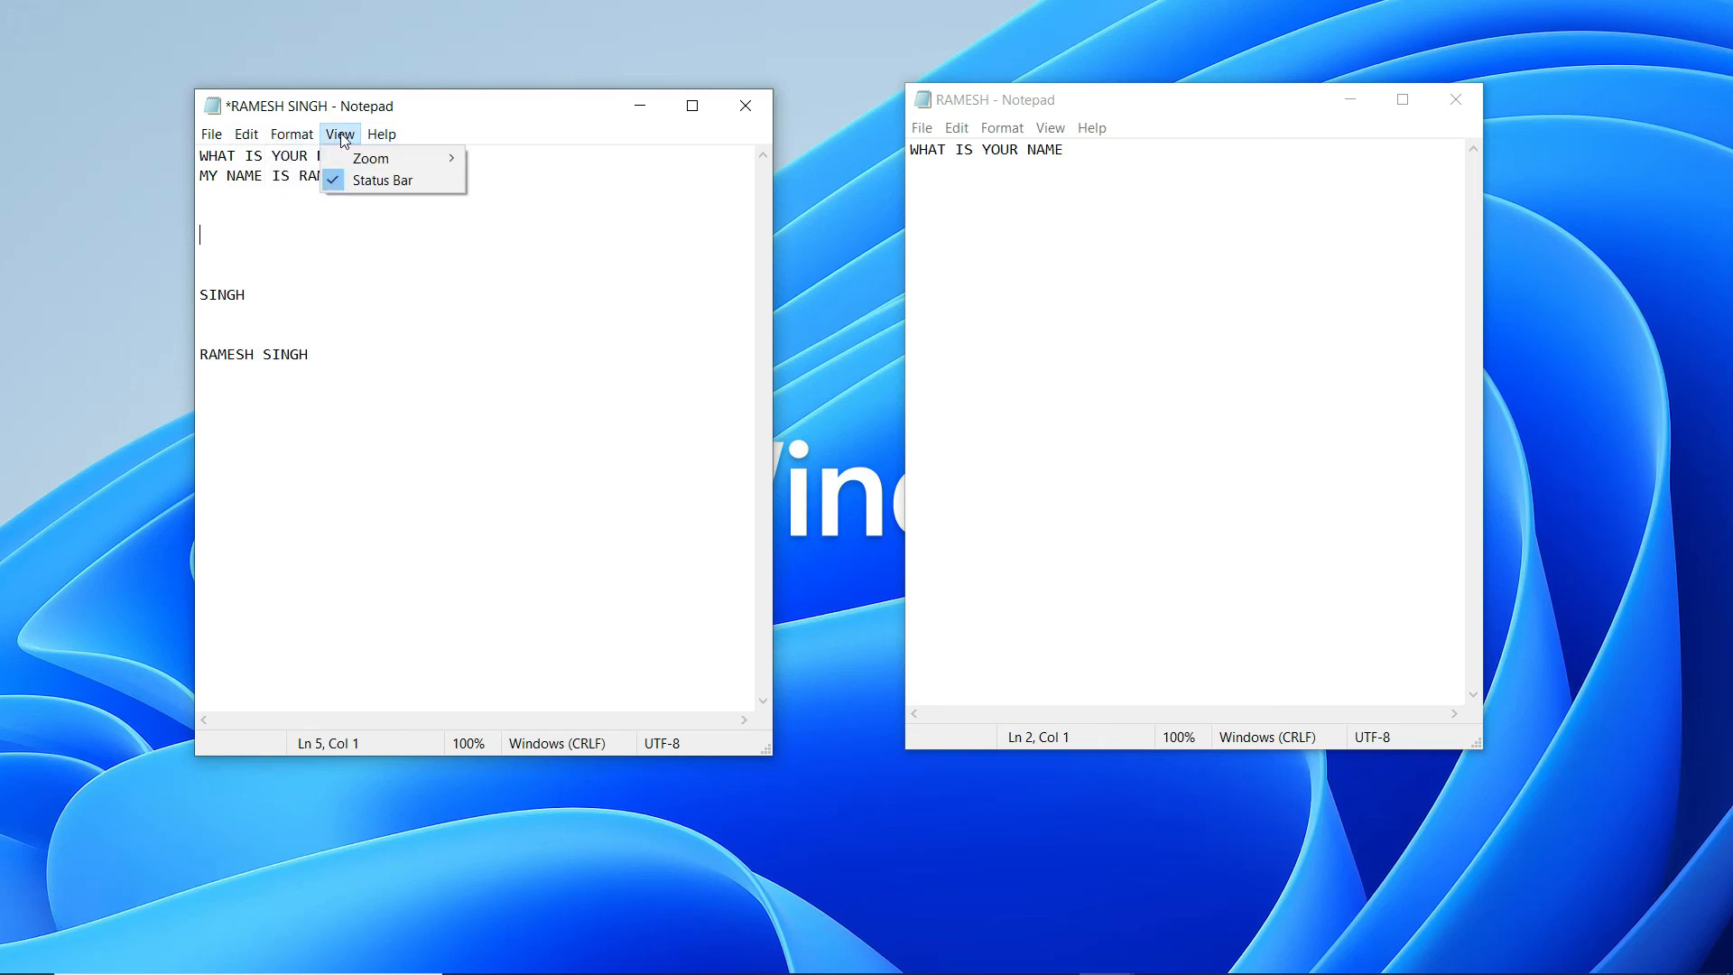
pyautogui.click(365, 242)
pyautogui.click(292, 134)
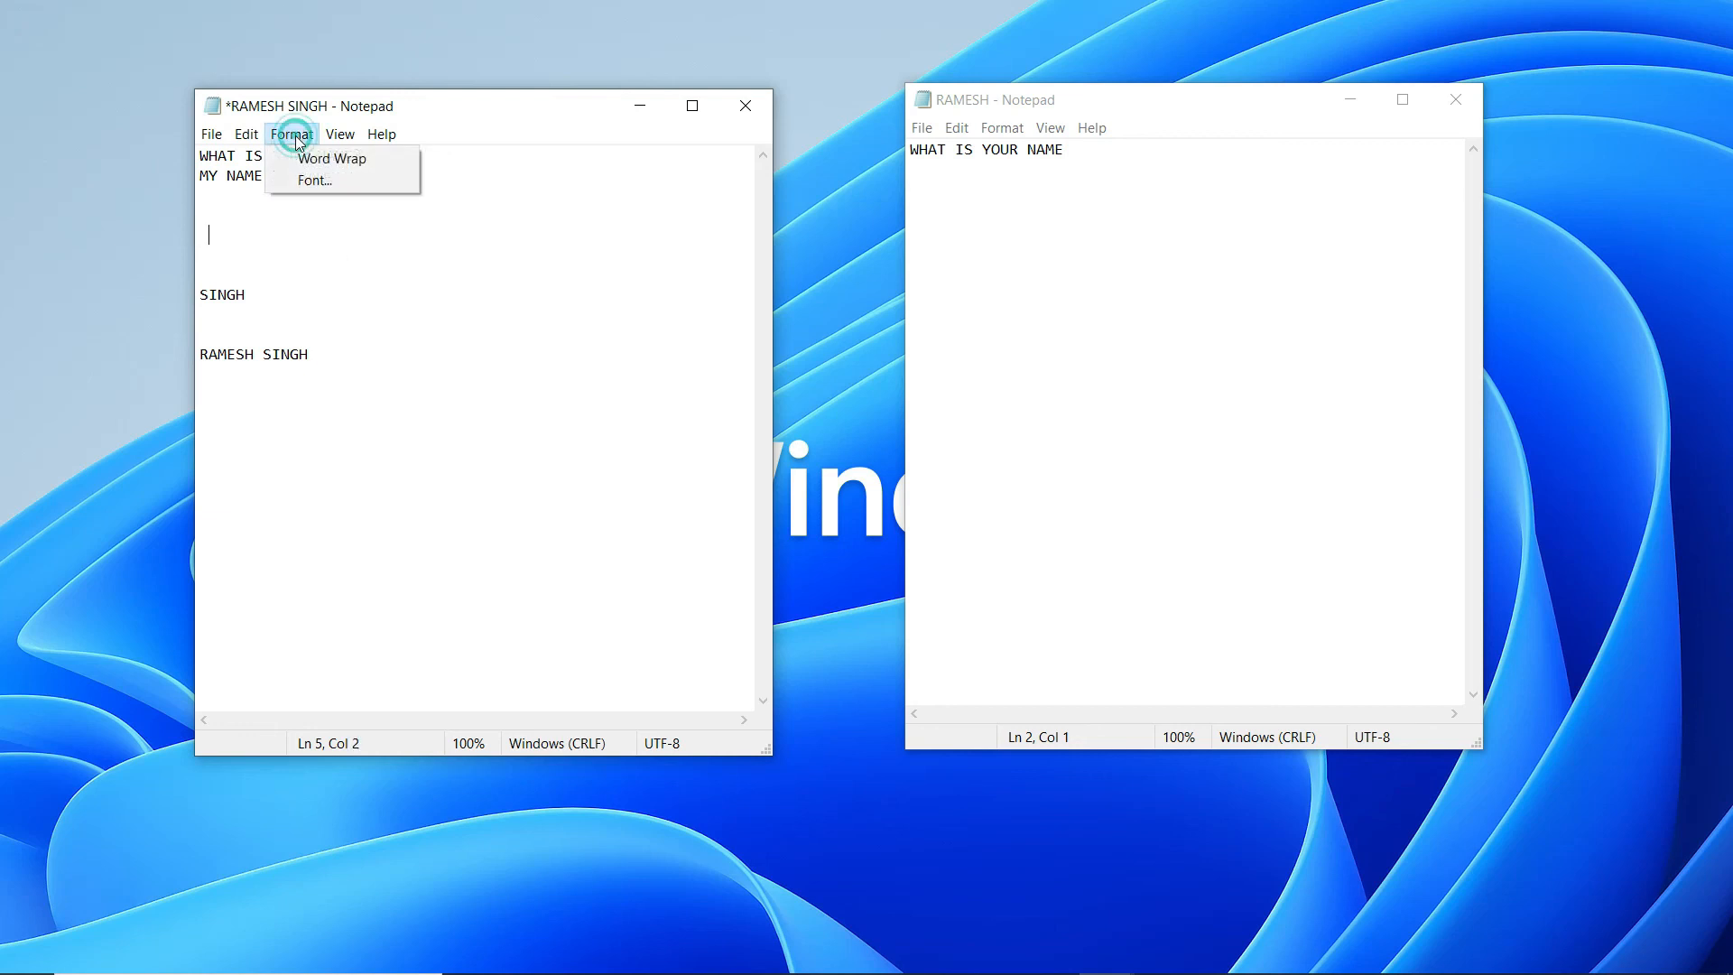
pyautogui.click(311, 167)
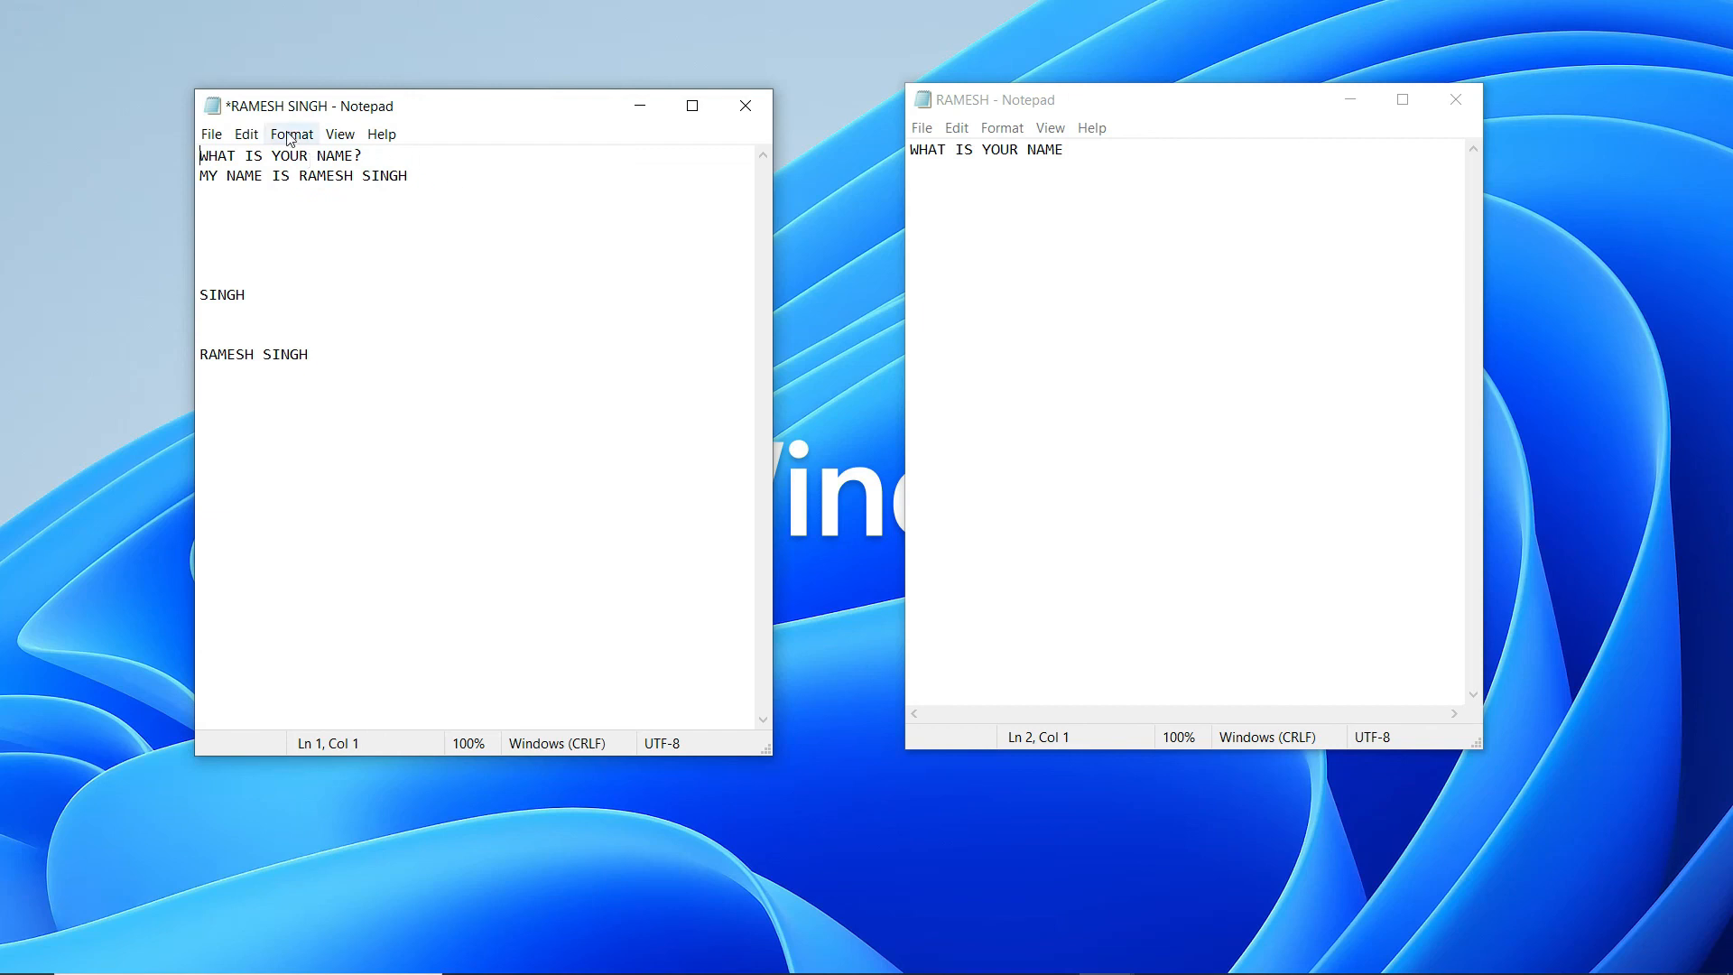
pyautogui.click(289, 135)
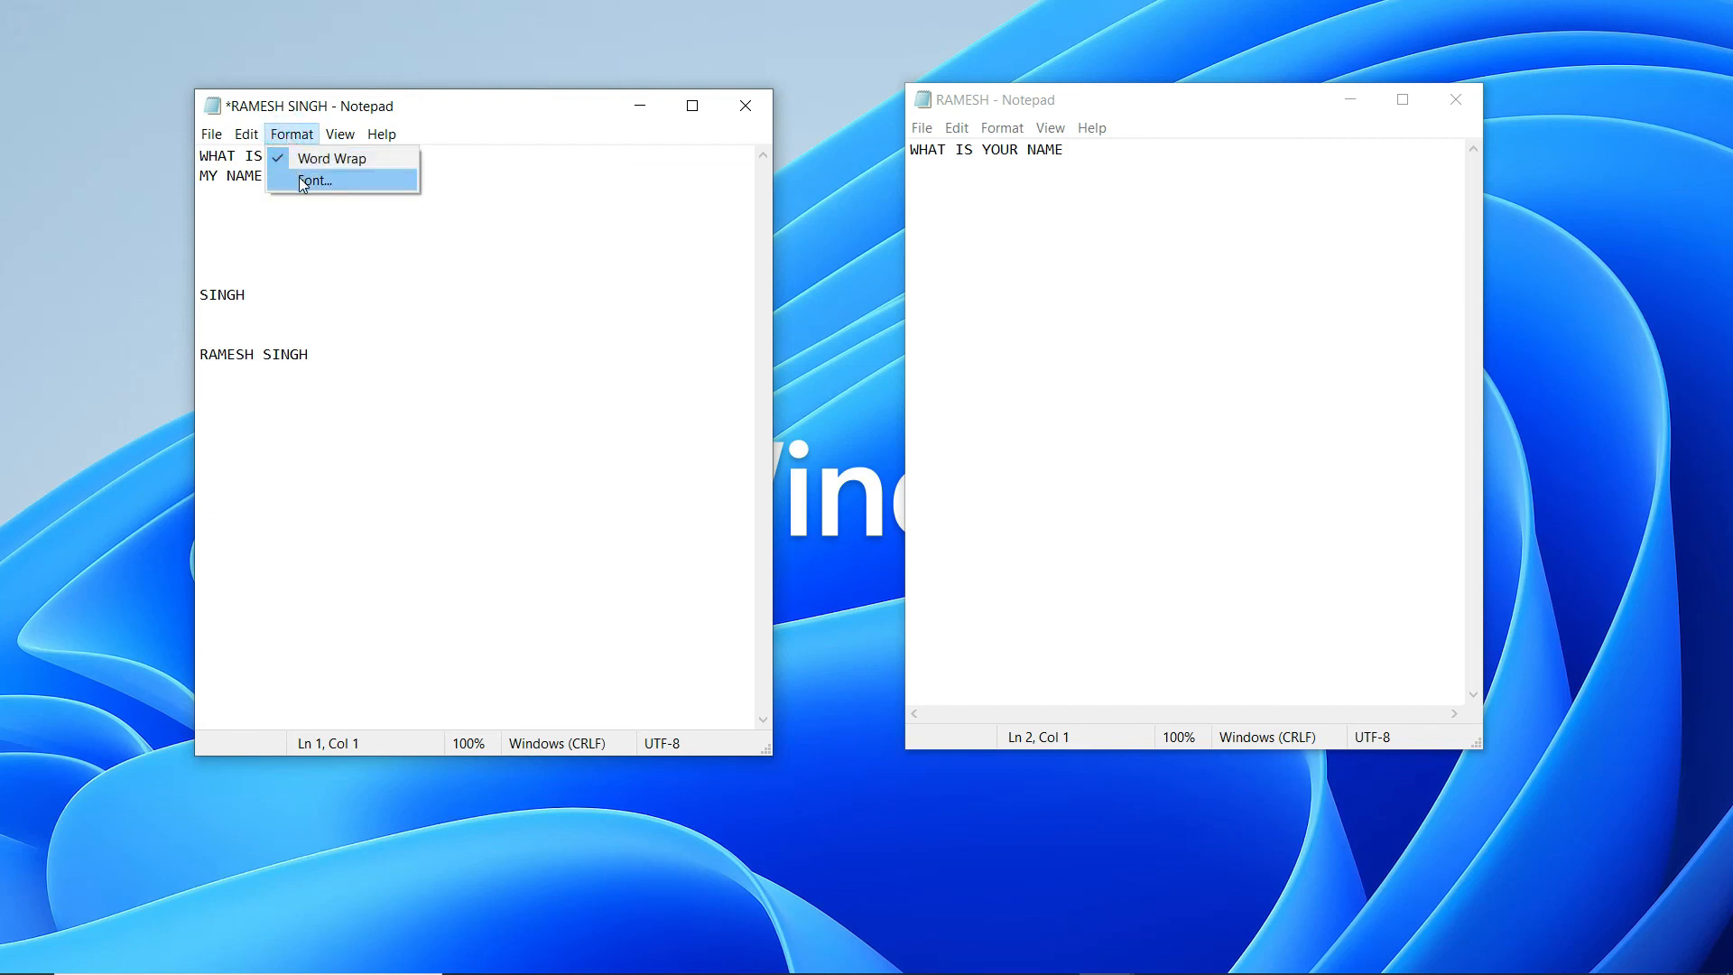
pyautogui.click(290, 159)
pyautogui.click(288, 137)
# - Maximize the Notepad window
pyautogui.click(302, 180)
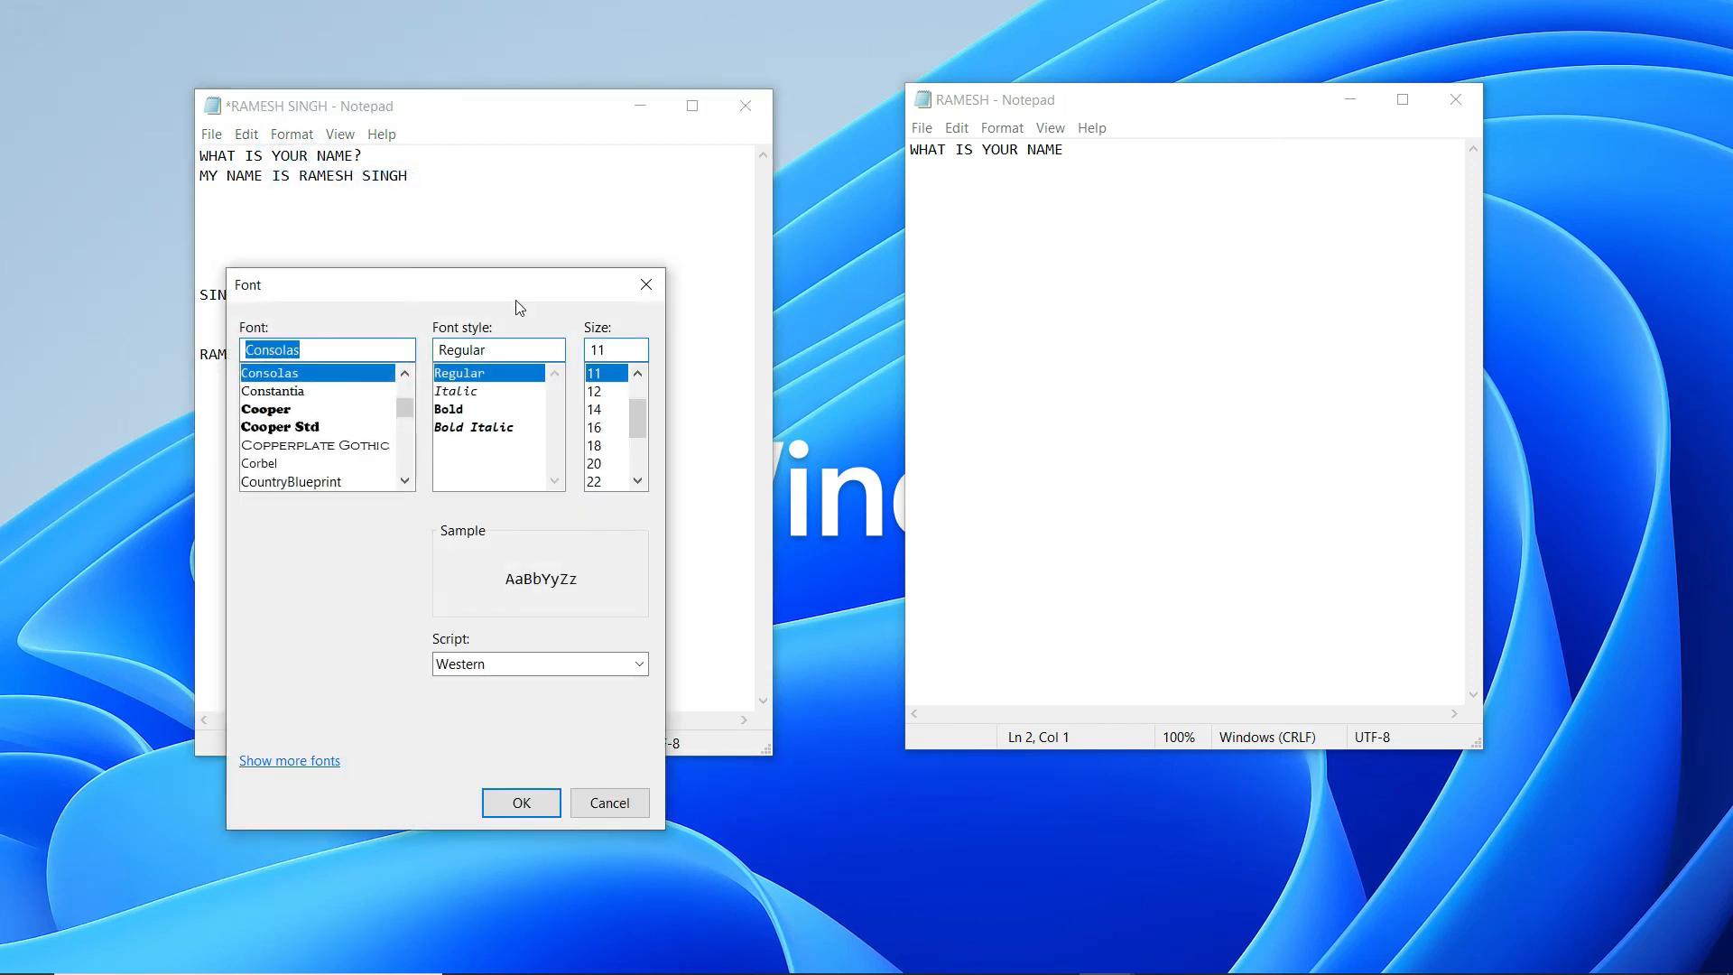
pyautogui.click(691, 105)
pyautogui.click(646, 284)
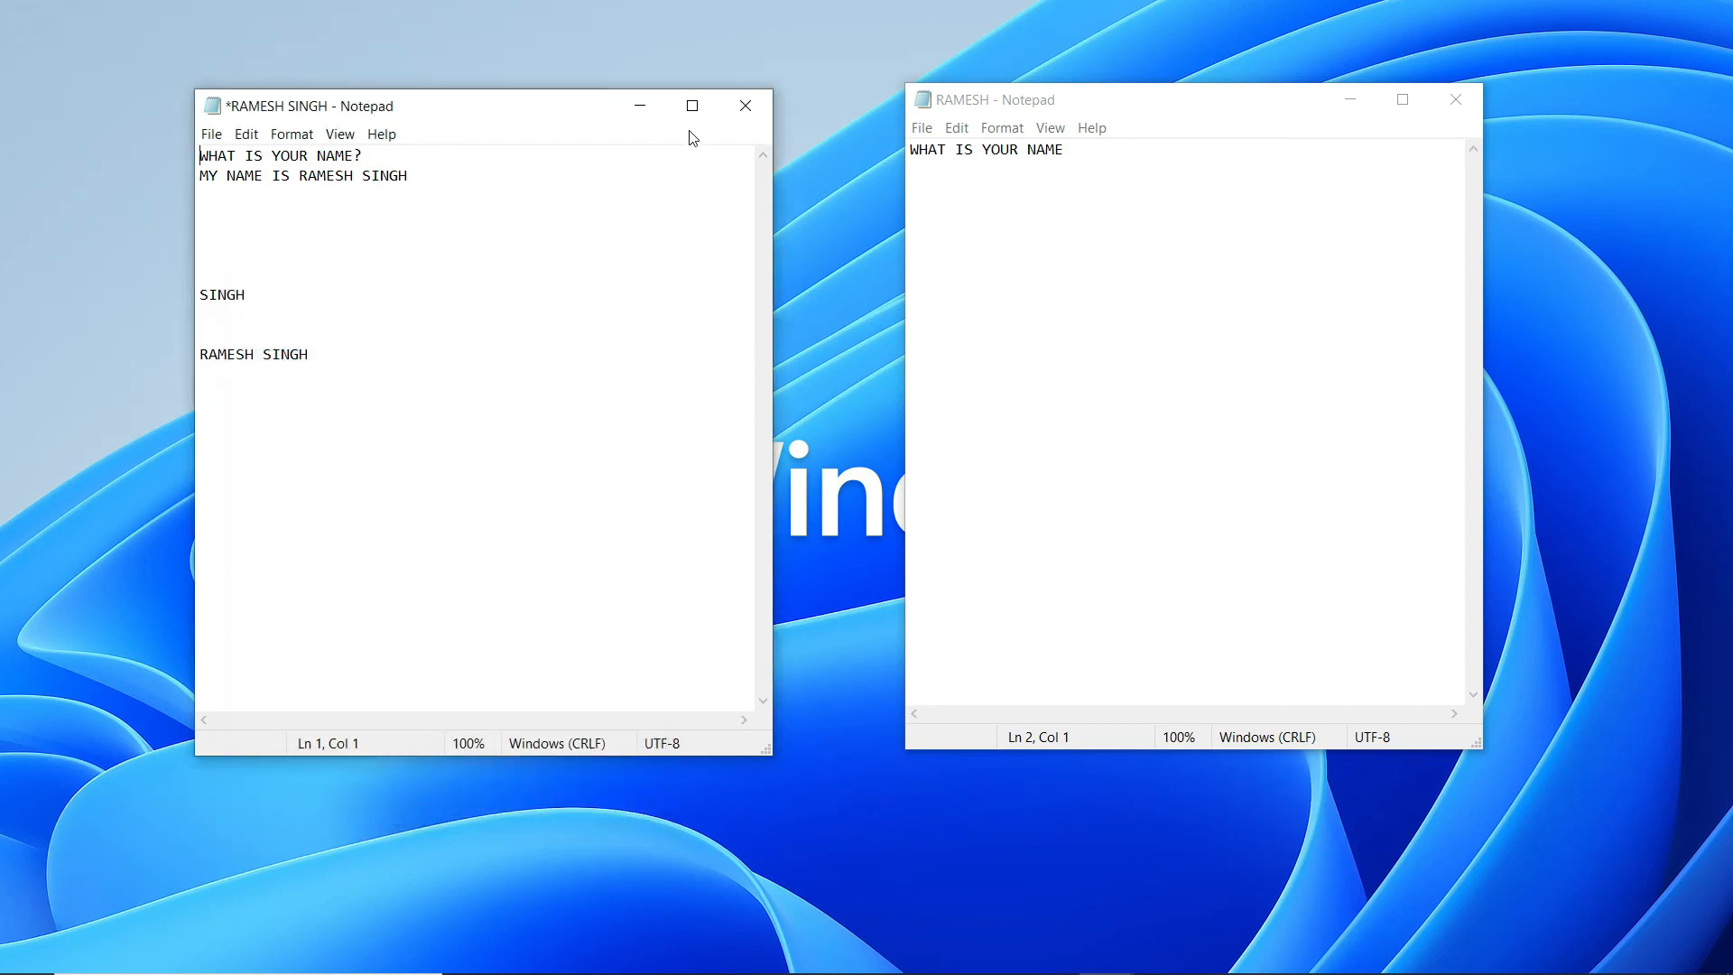
pyautogui.click(693, 105)
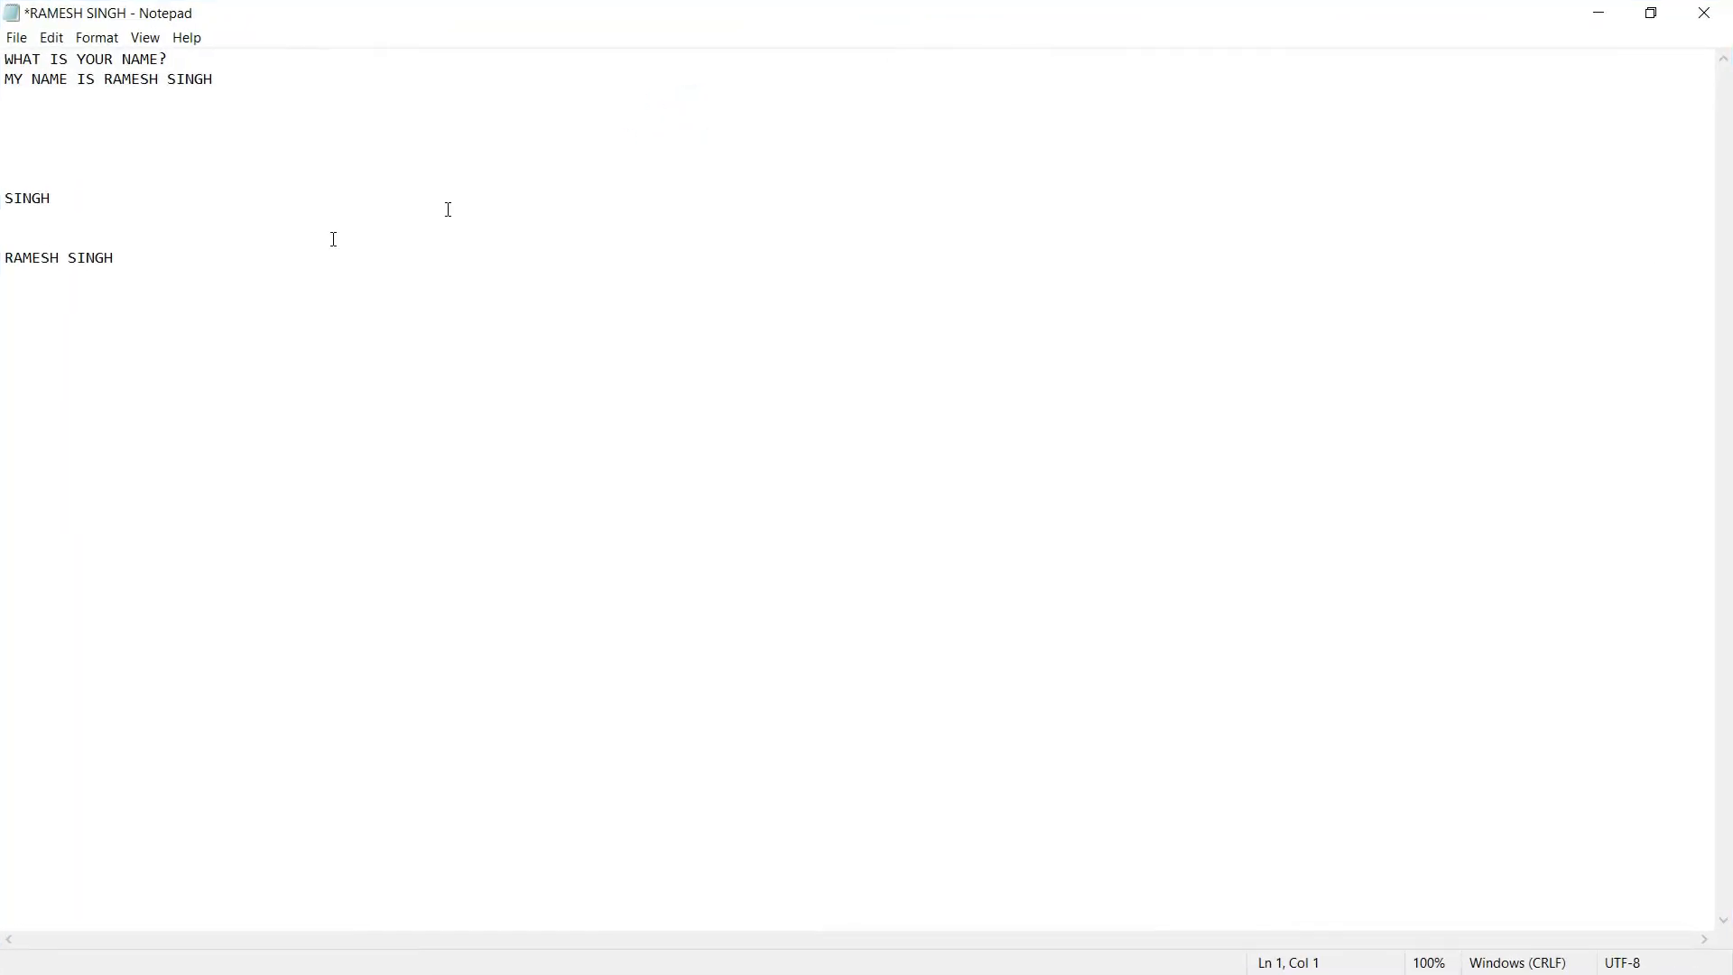
# - Set all the note's text to Consolas at size 36
pyautogui.click(98, 38)
pyautogui.click(110, 83)
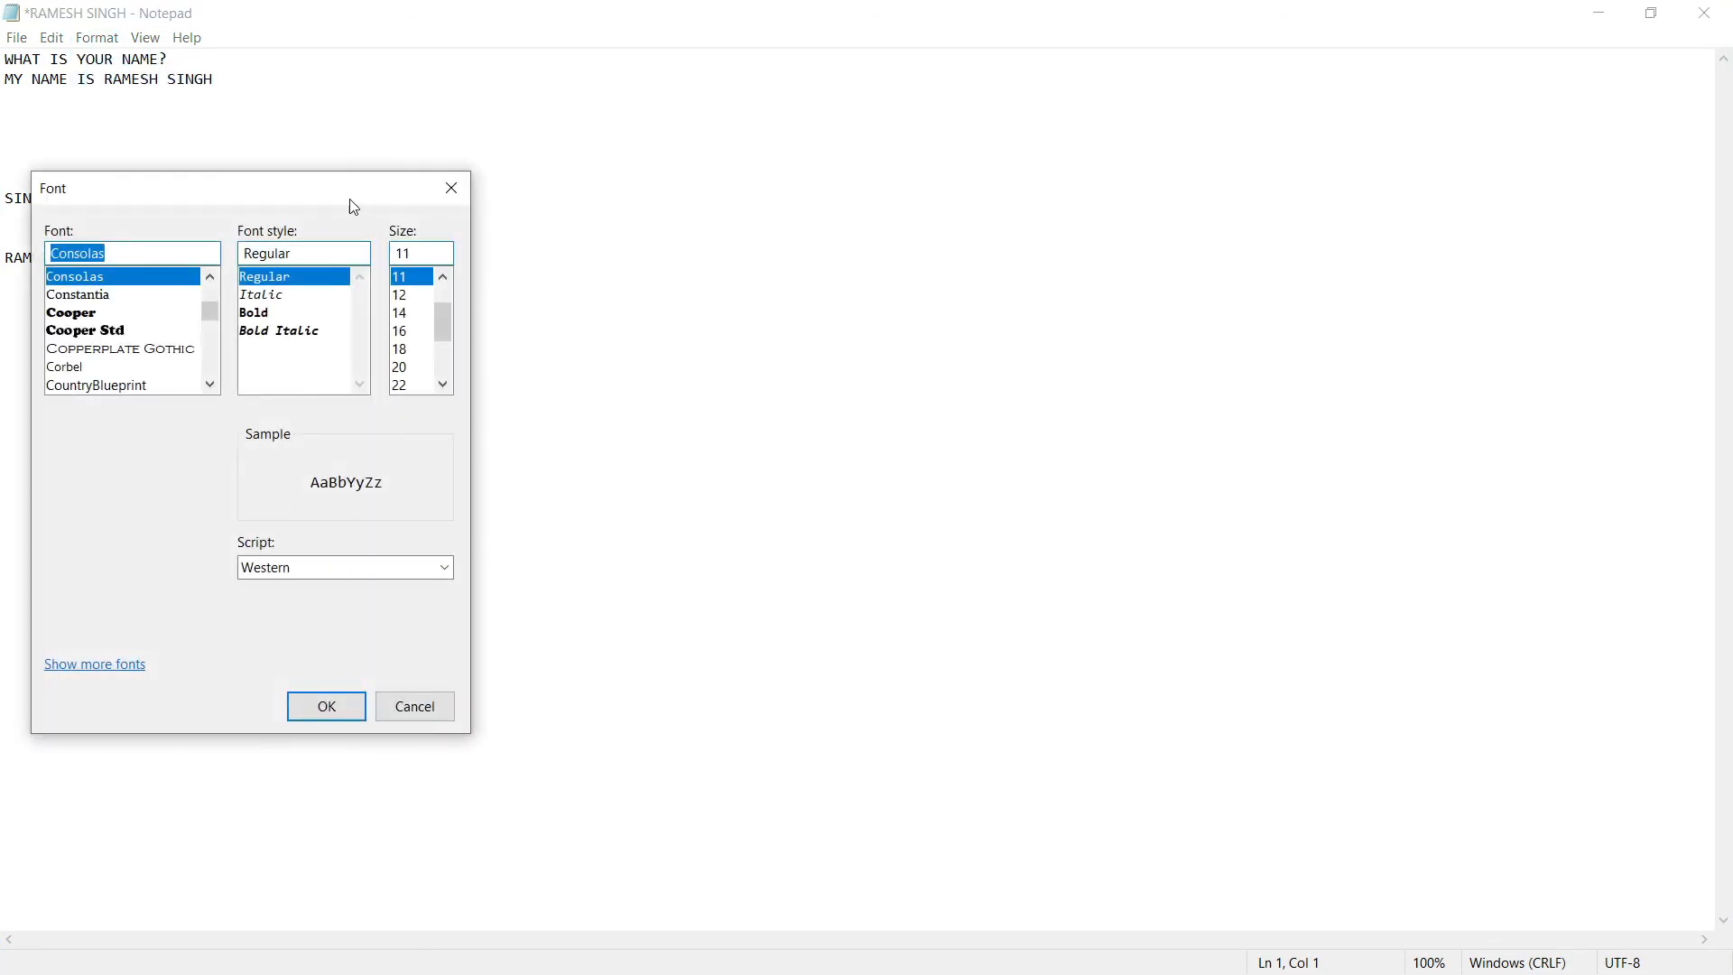
pyautogui.moveTo(350, 199); pyautogui.dragTo(993, 116)
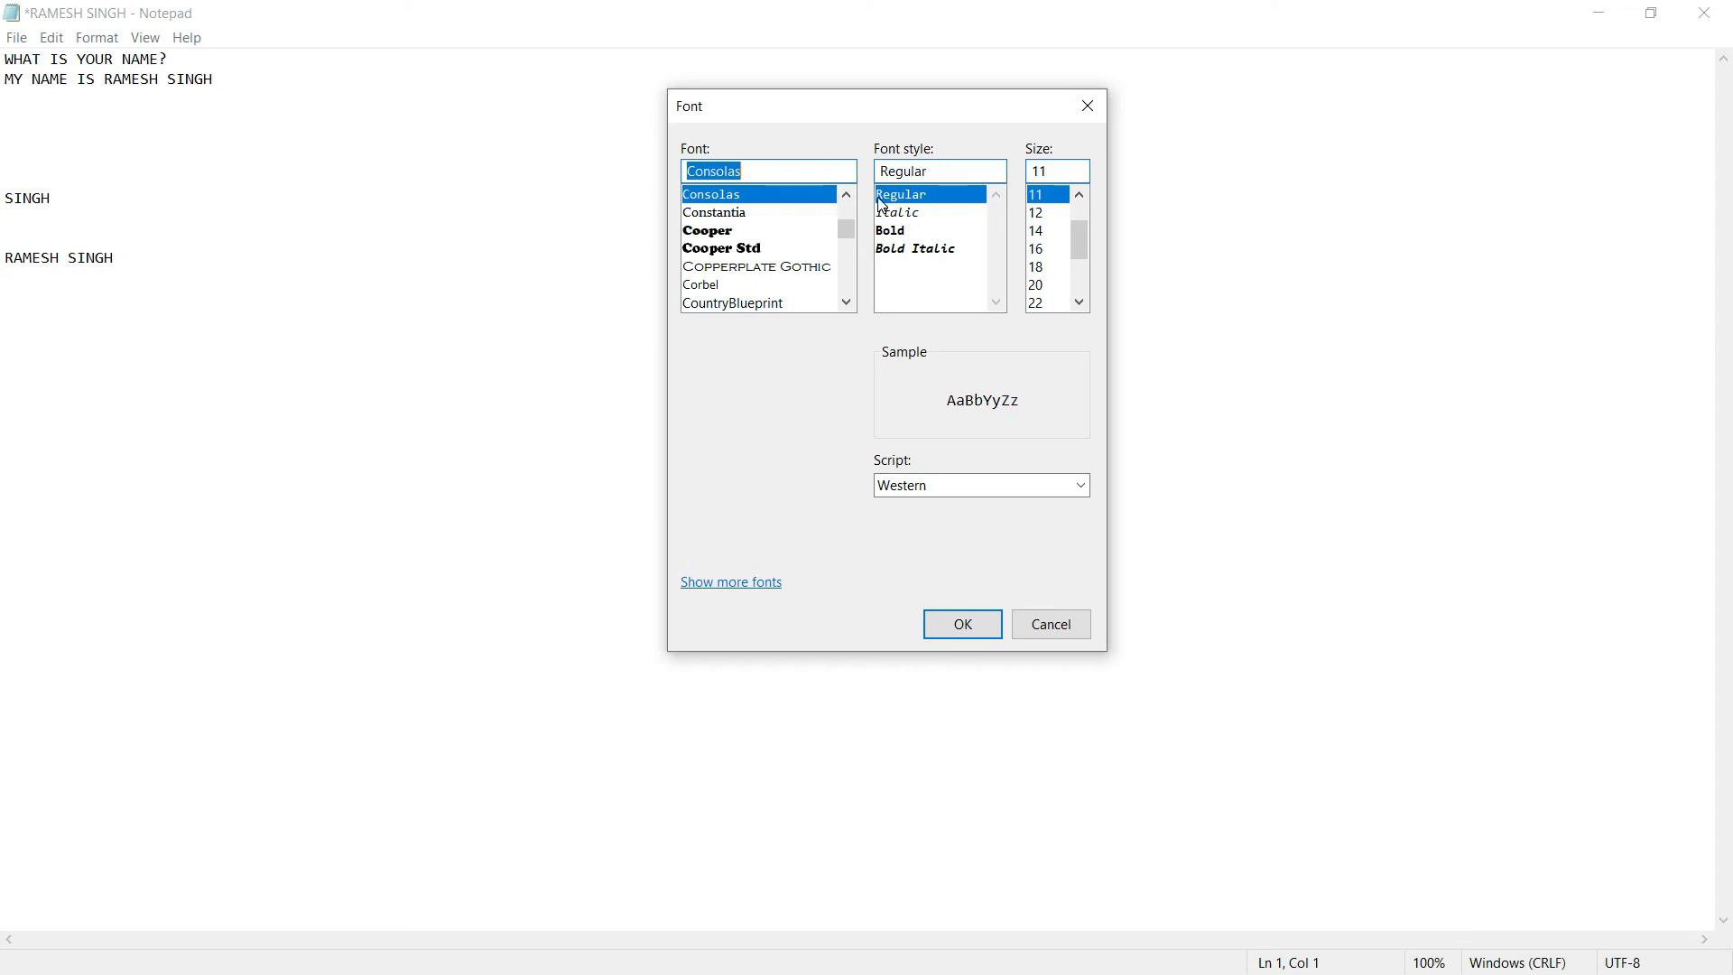
pyautogui.click(1039, 231)
pyautogui.click(1041, 286)
pyautogui.click(1038, 304)
pyautogui.click(1081, 302)
pyautogui.click(1081, 302)
pyautogui.click(1081, 302)
pyautogui.click(1038, 303)
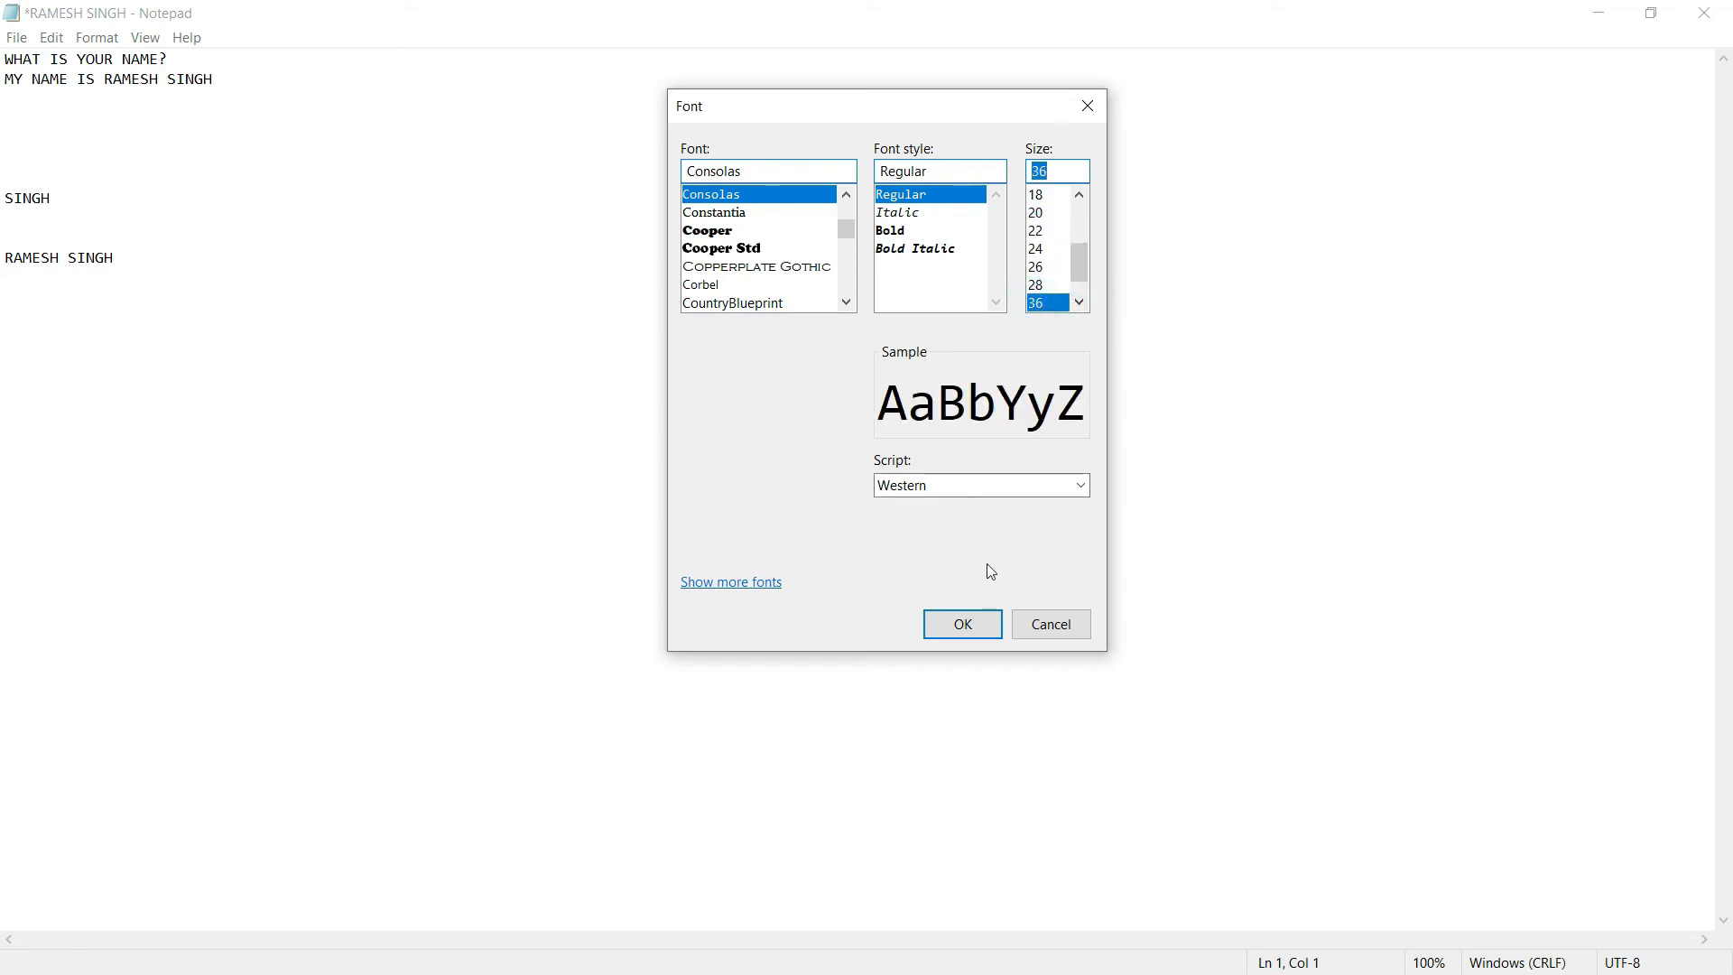
pyautogui.click(969, 622)
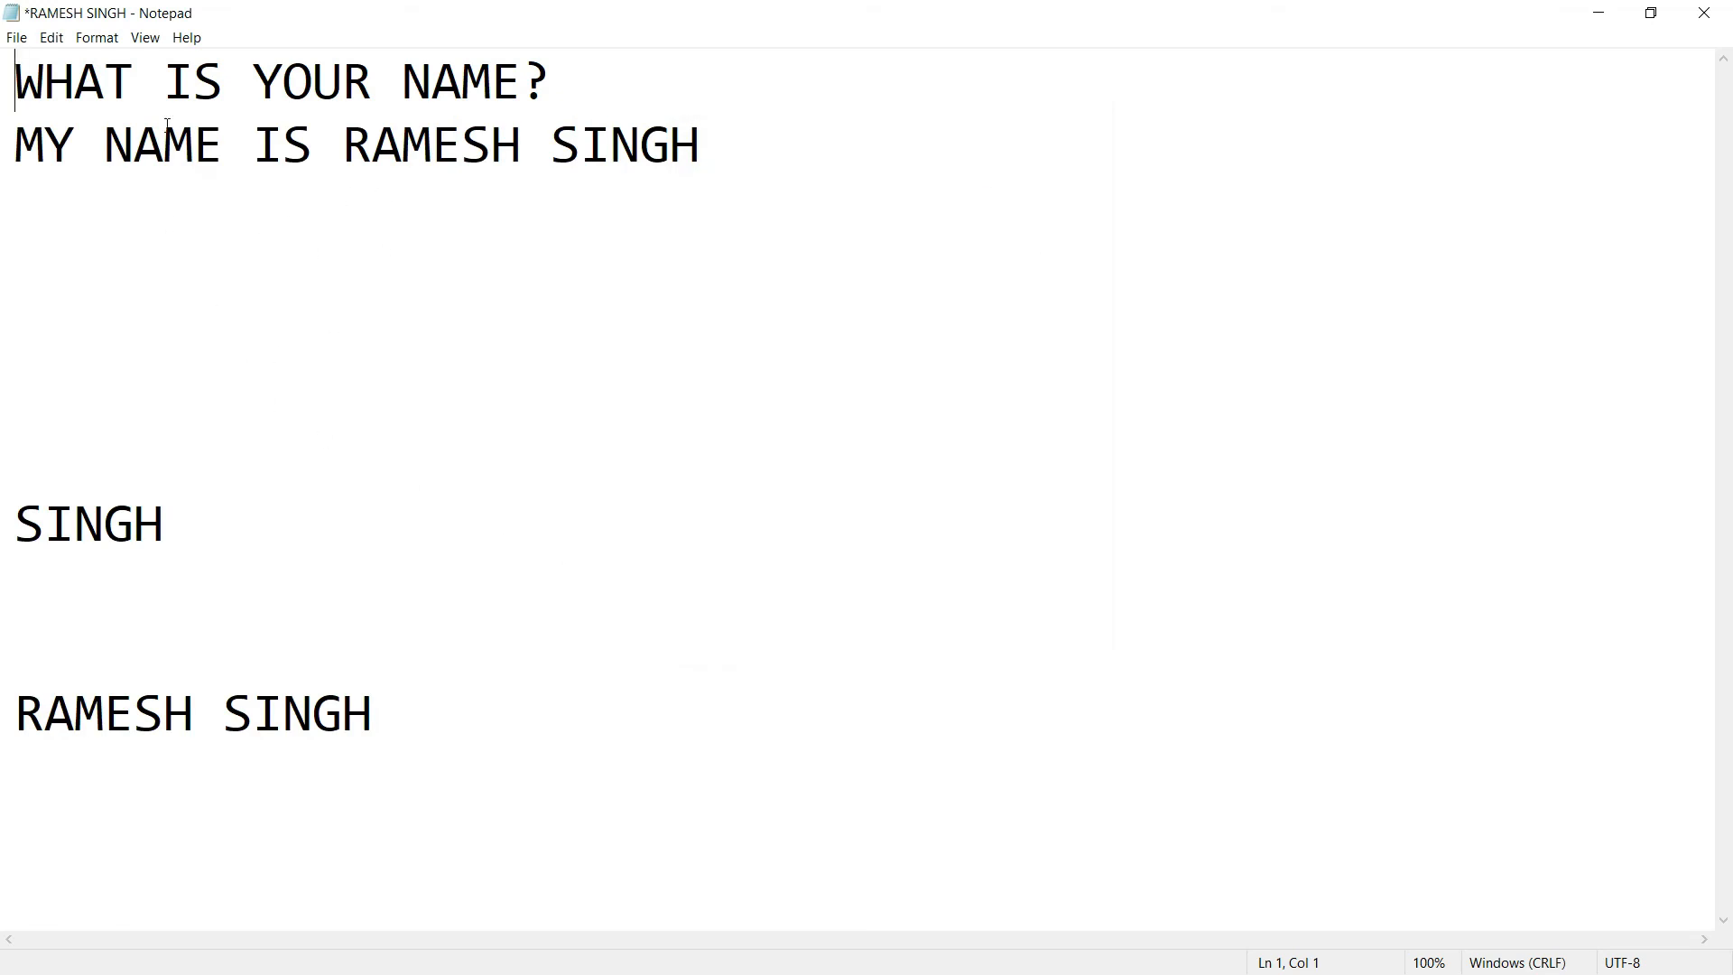
pyautogui.click(99, 38)
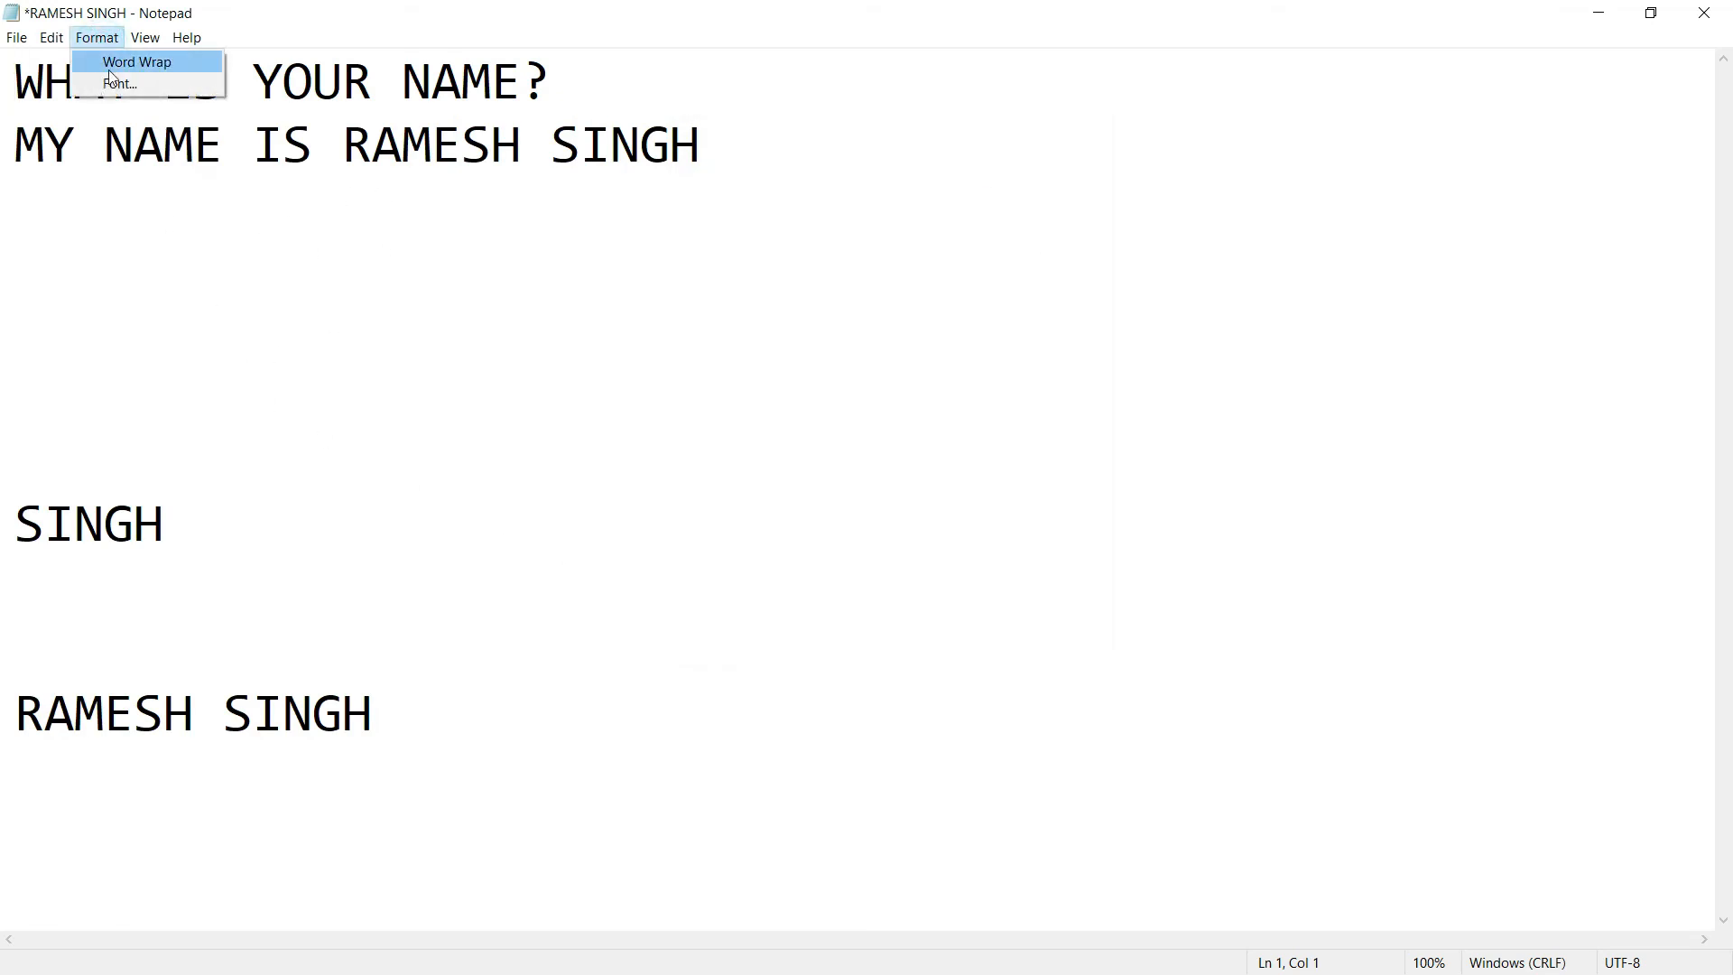
pyautogui.click(116, 84)
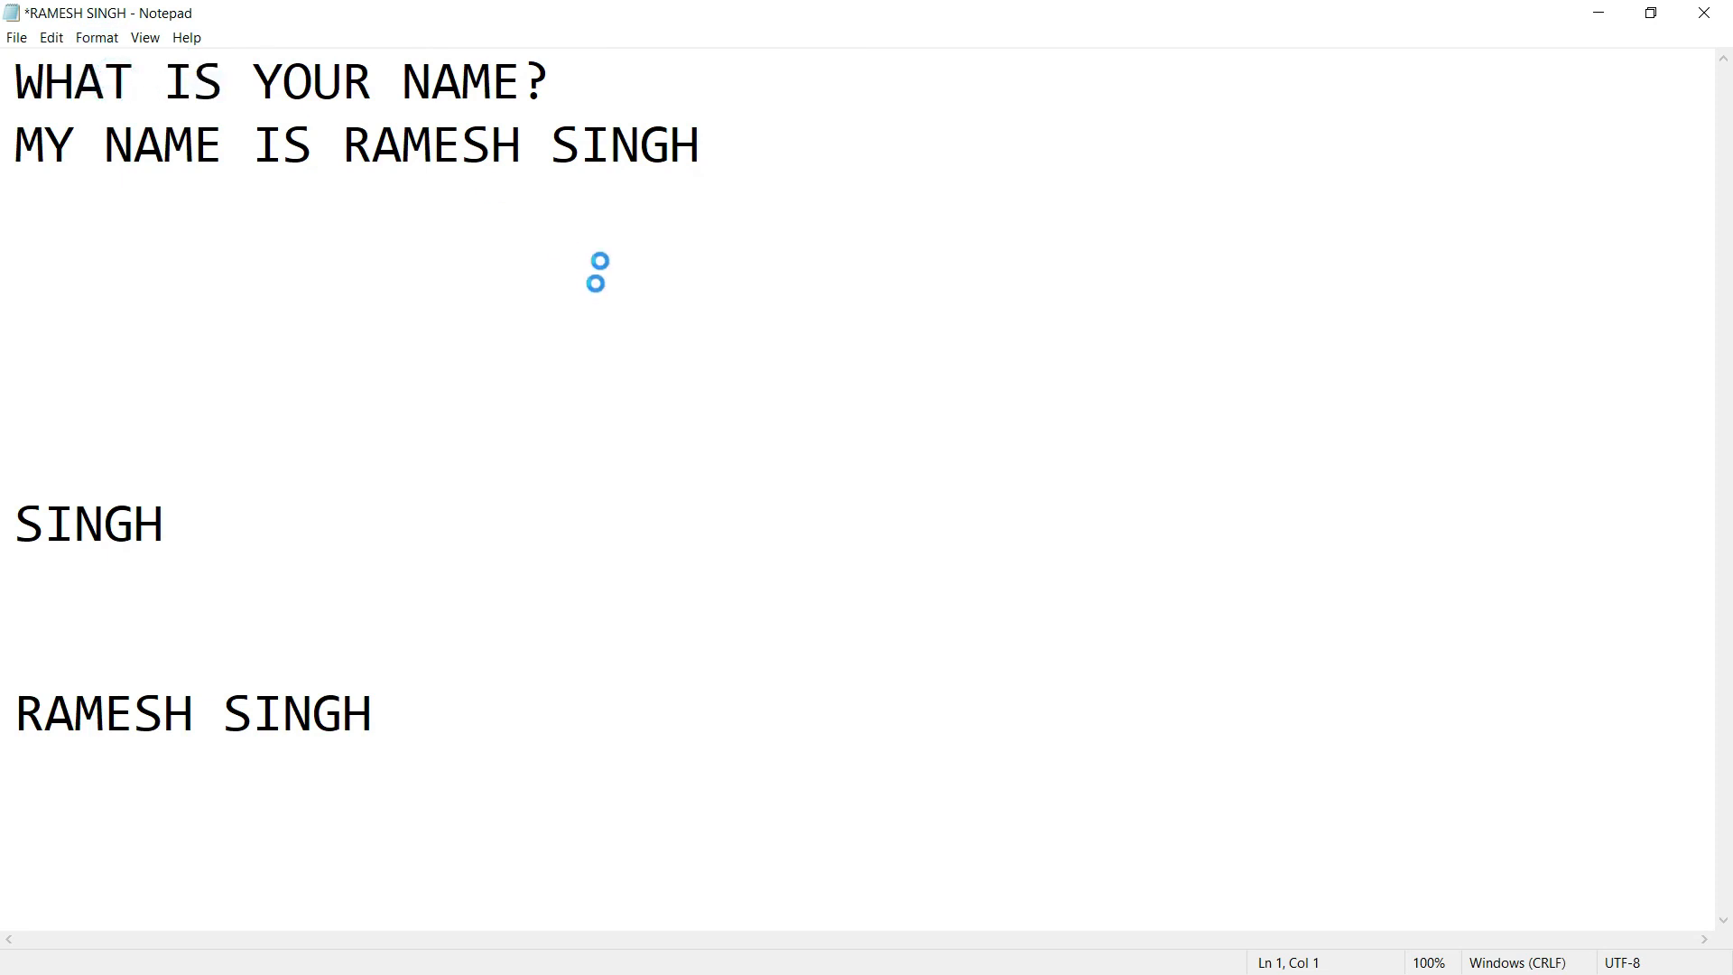
pyautogui.moveTo(394, 198); pyautogui.dragTo(1161, 90)
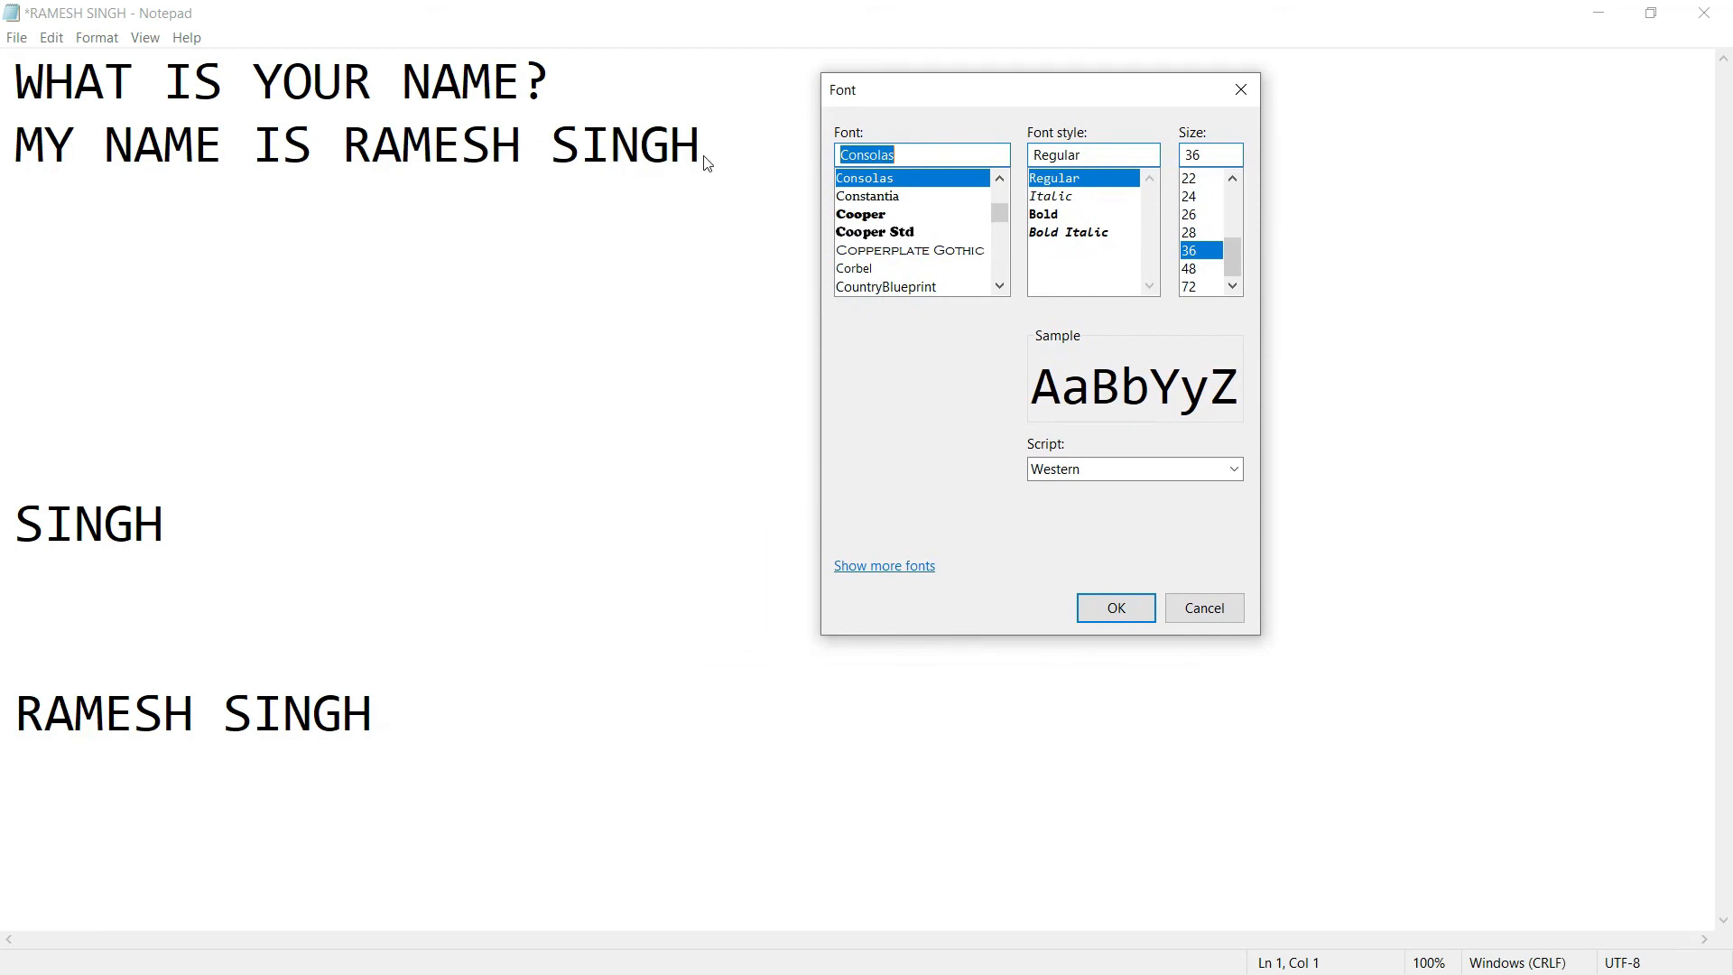
pyautogui.click(1053, 197)
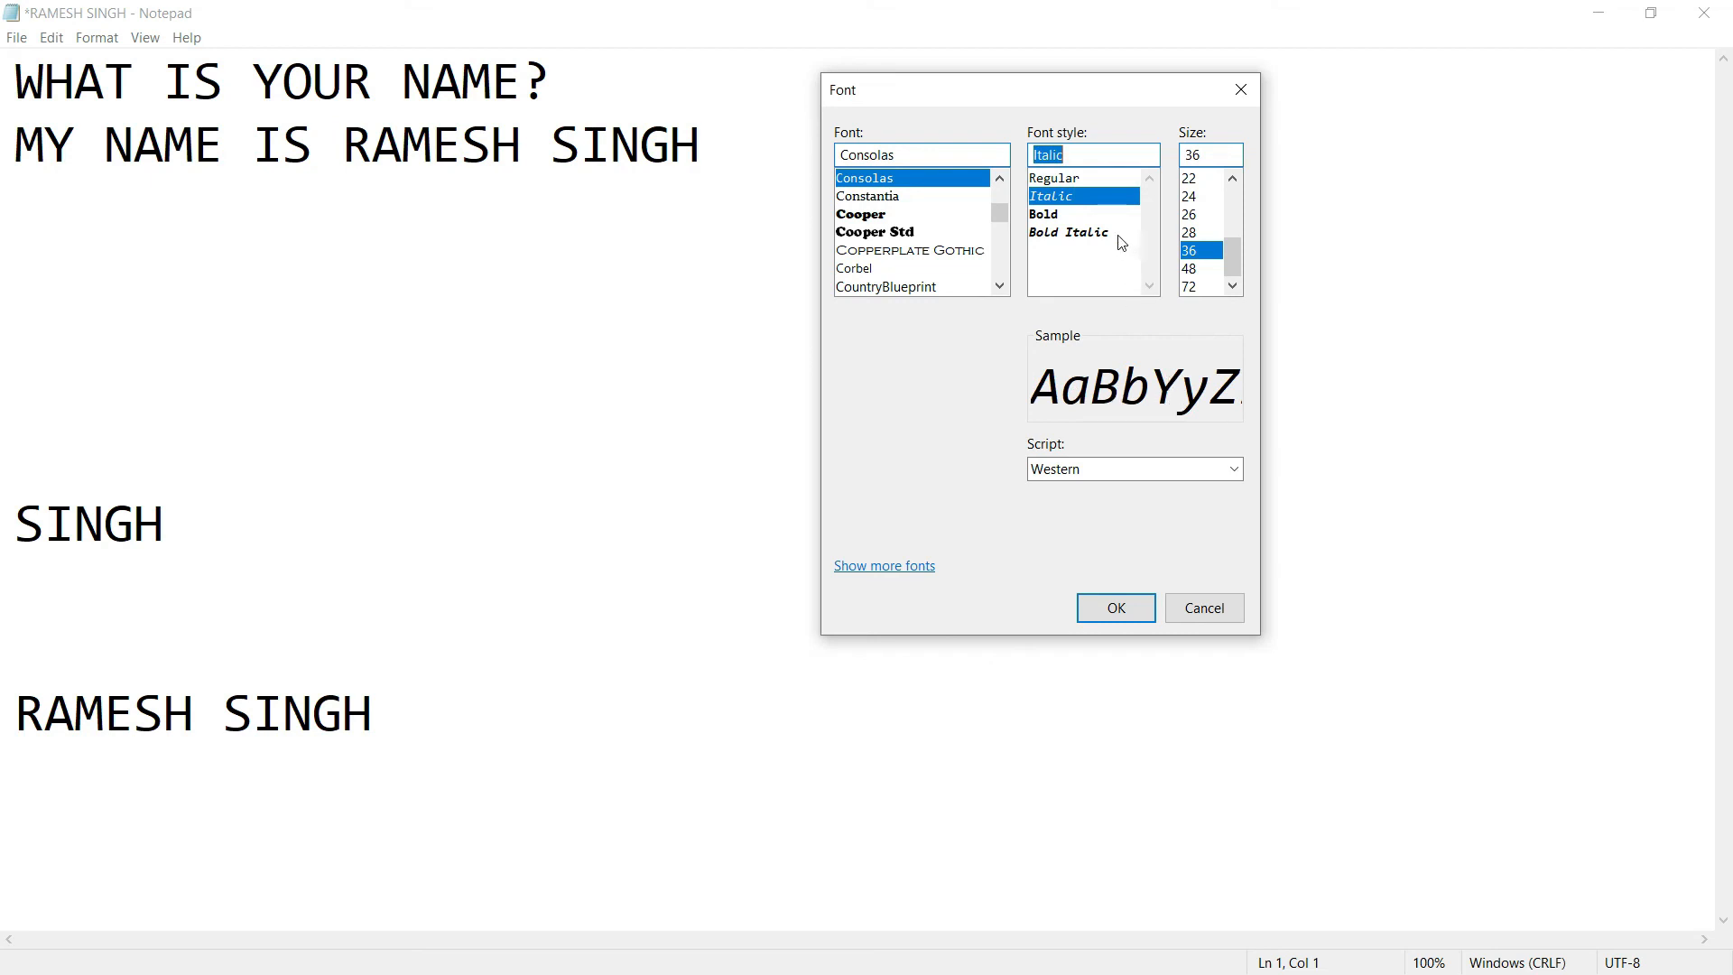
pyautogui.press('Up')
pyautogui.click(1068, 200)
pyautogui.click(1069, 218)
pyautogui.click(1068, 236)
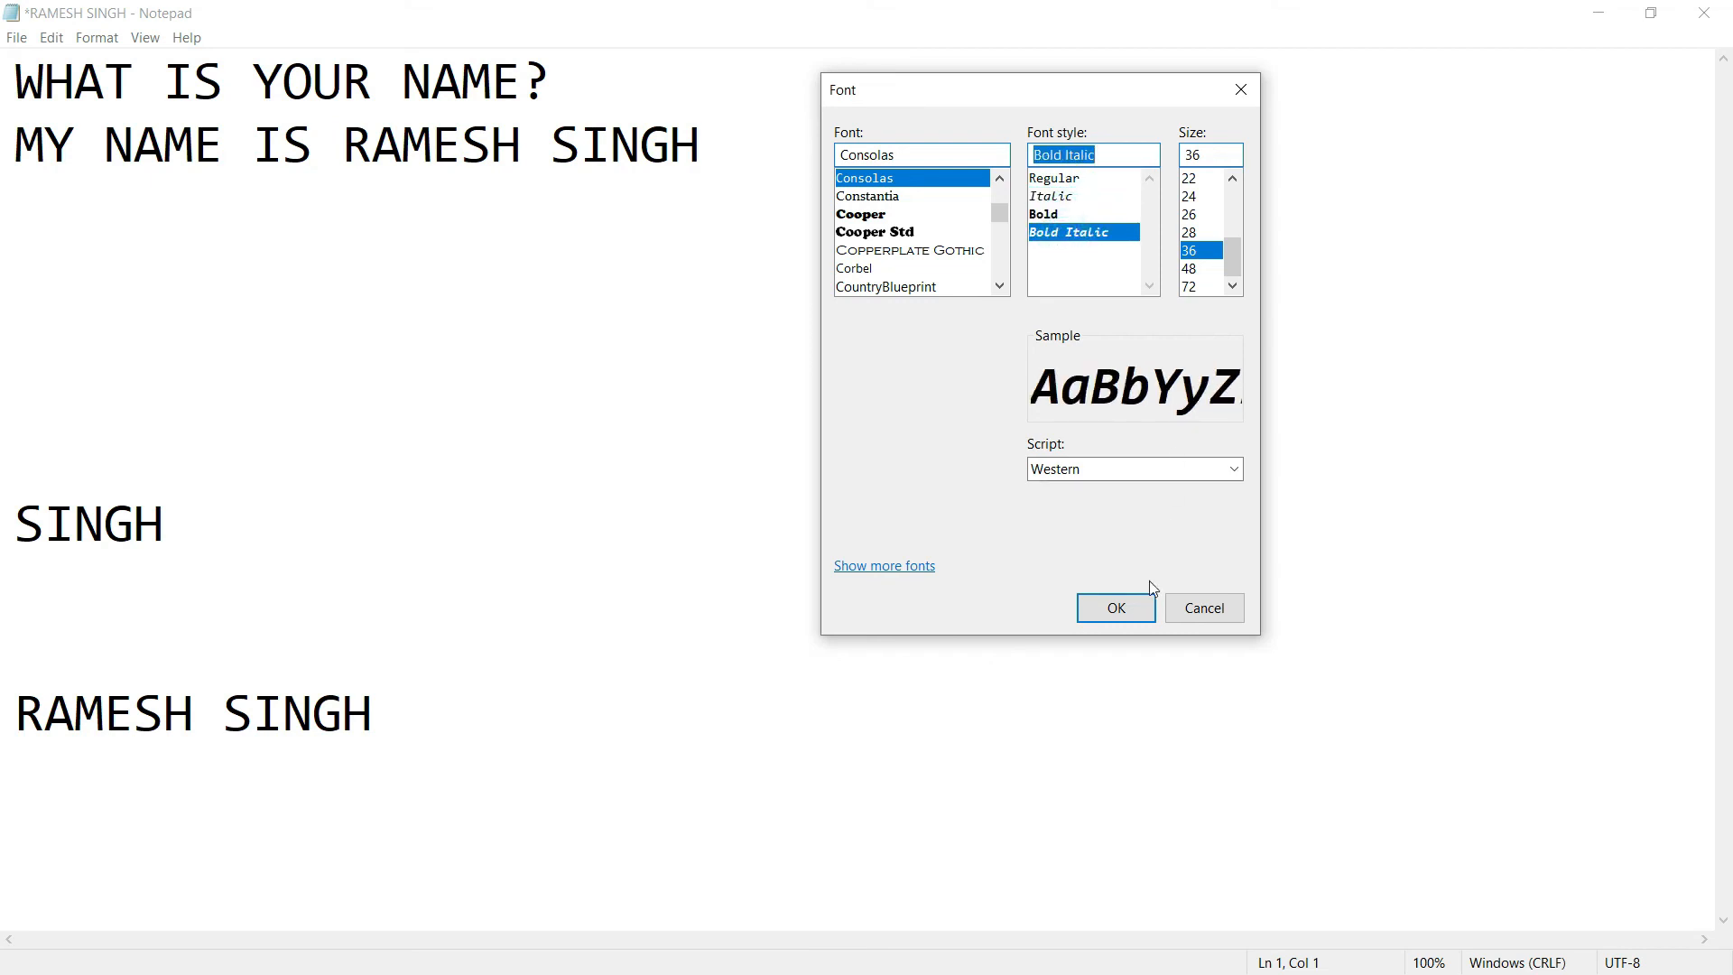
pyautogui.click(1148, 615)
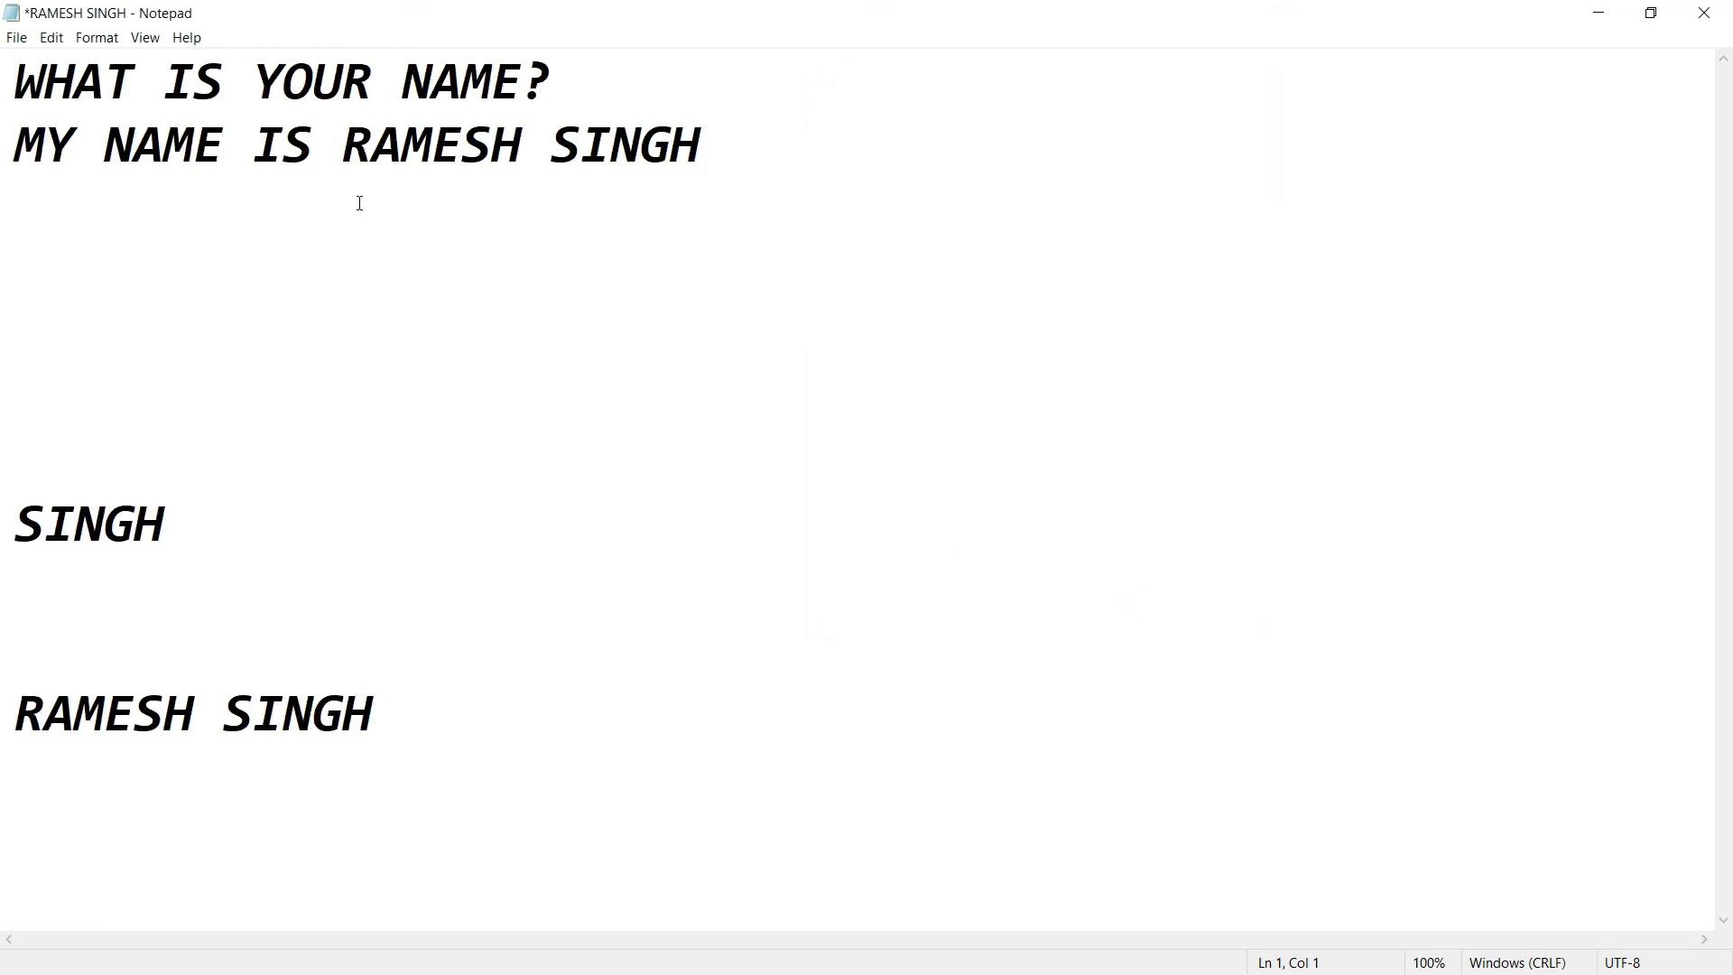
# - Preview fonts such as Constantia, Cooper Std and Myriad Arabic in the Font dialog
pyautogui.click(96, 38)
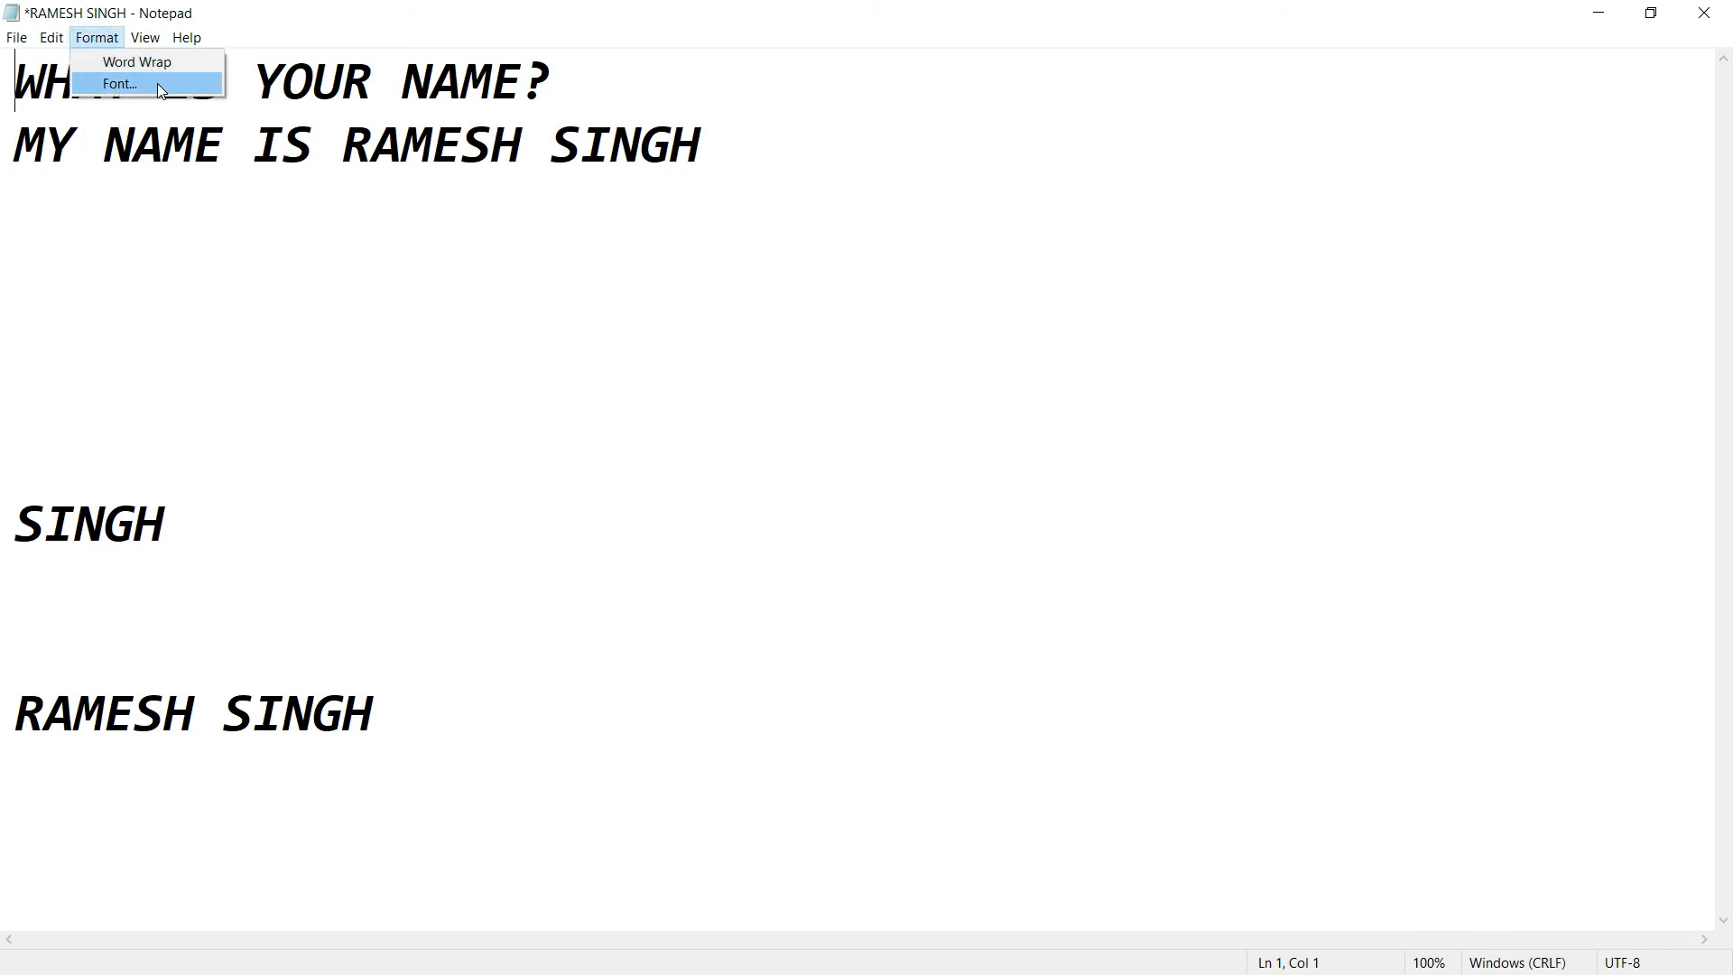
pyautogui.click(158, 83)
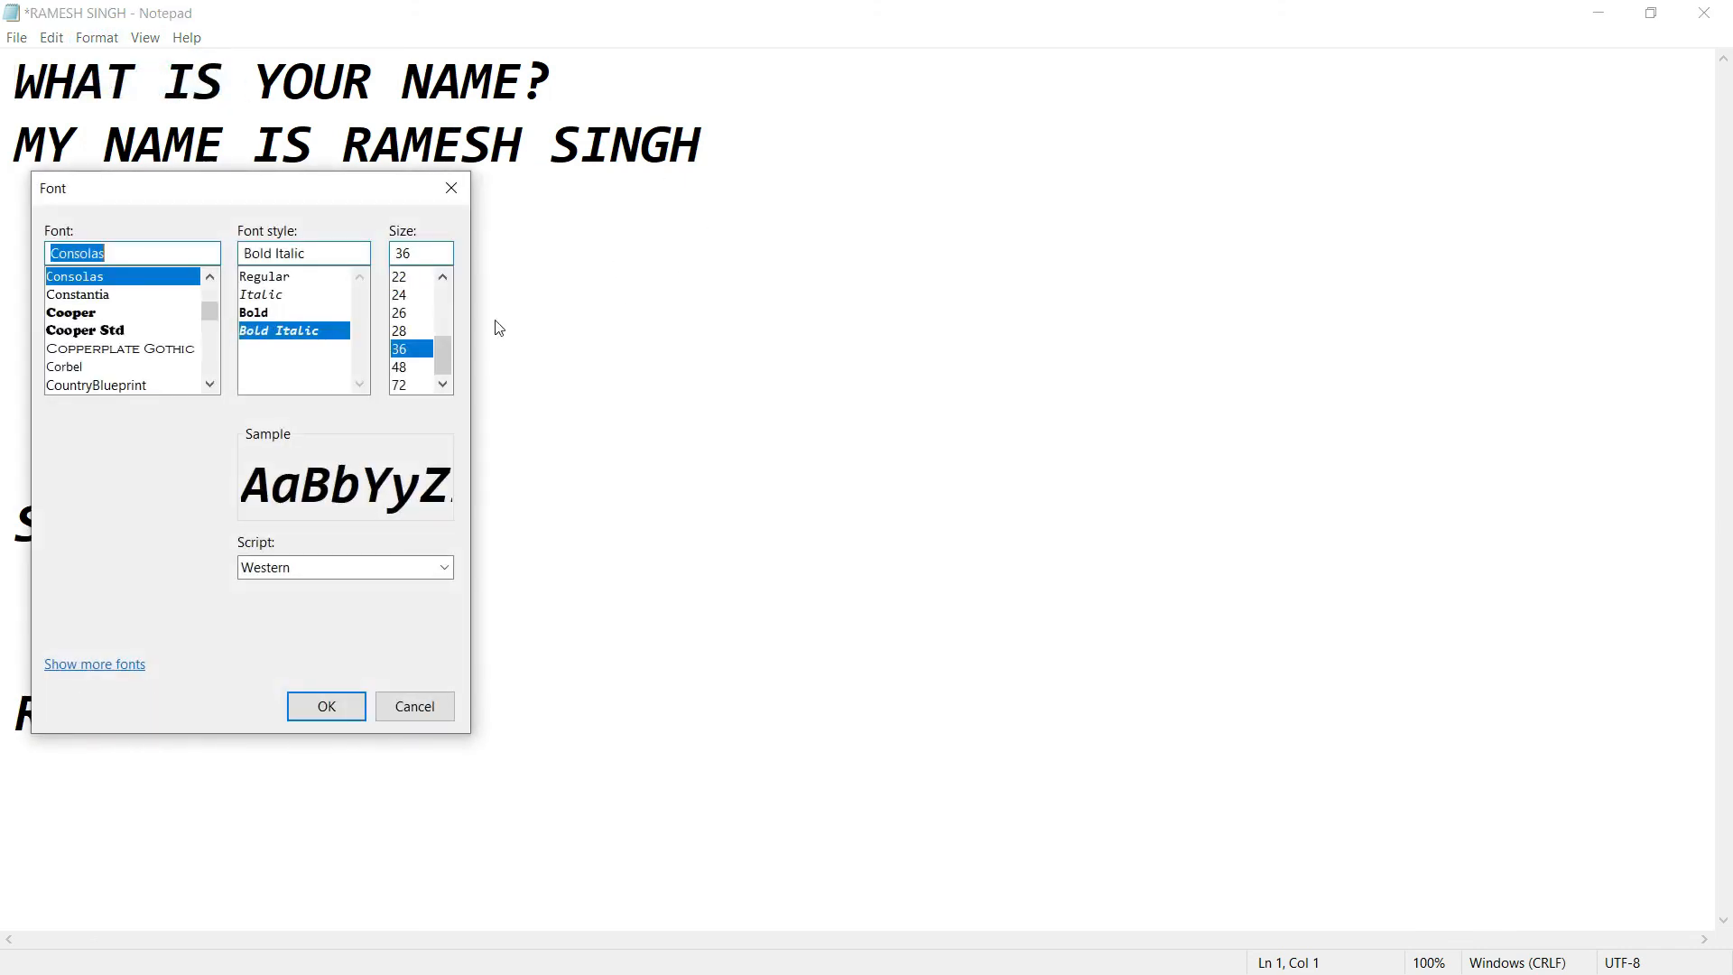
pyautogui.moveTo(289, 193); pyautogui.dragTo(1117, 126)
pyautogui.click(954, 231)
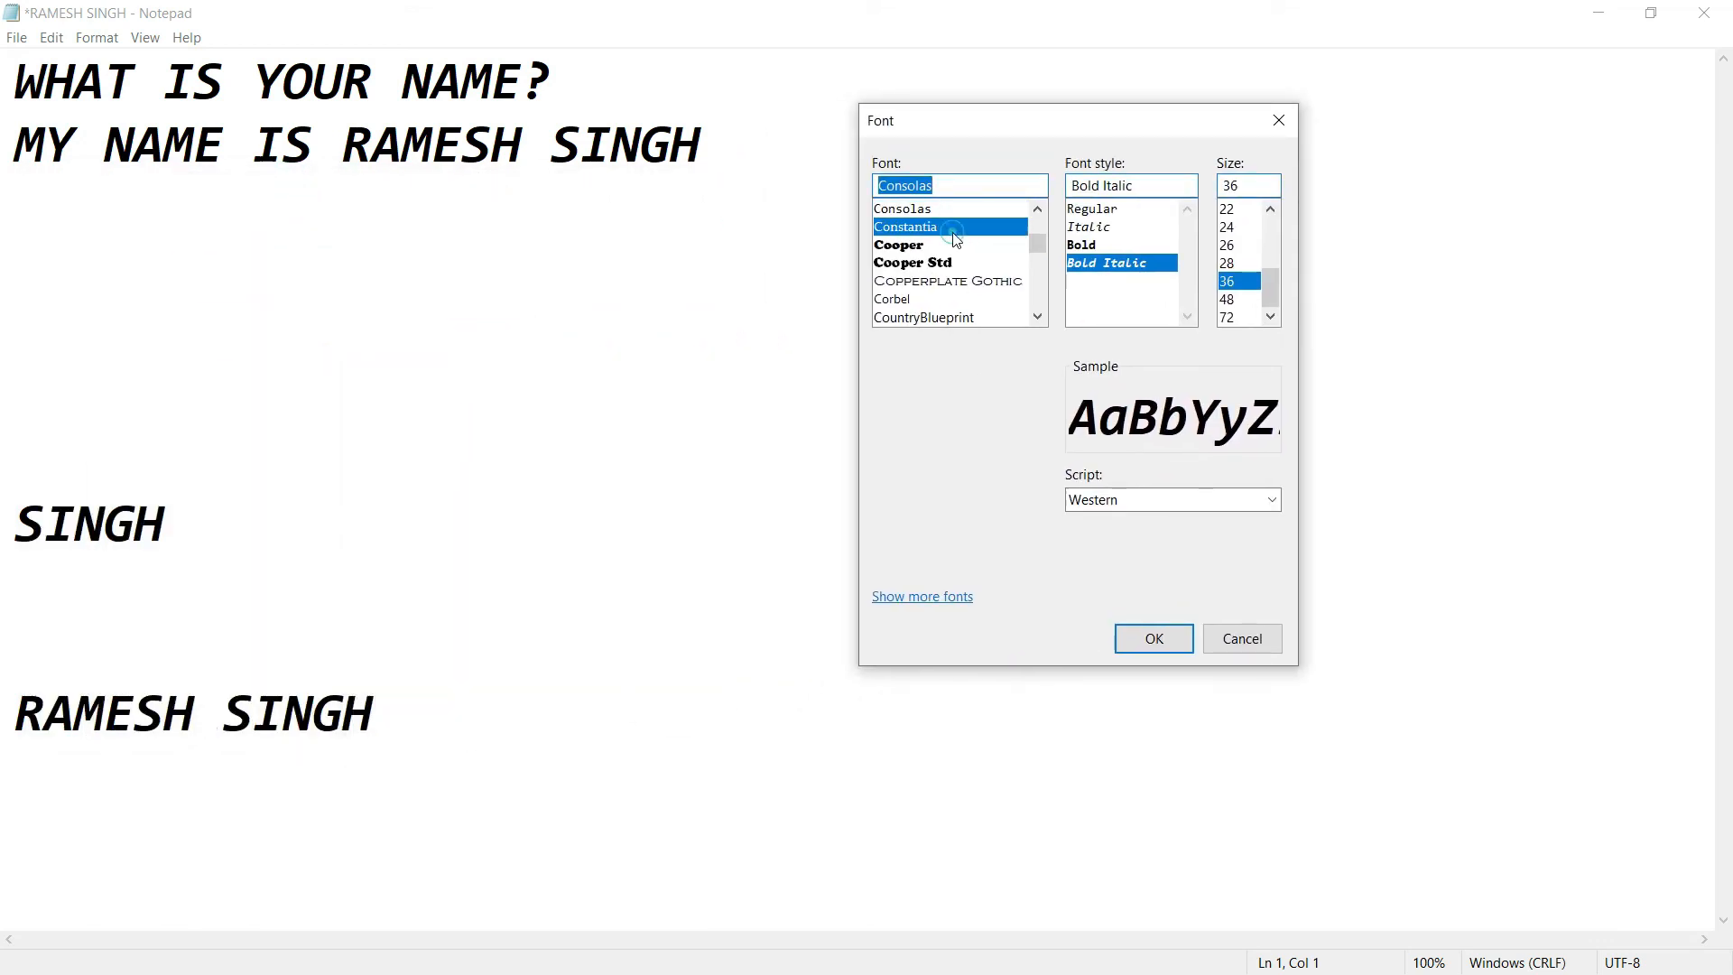
pyautogui.click(979, 264)
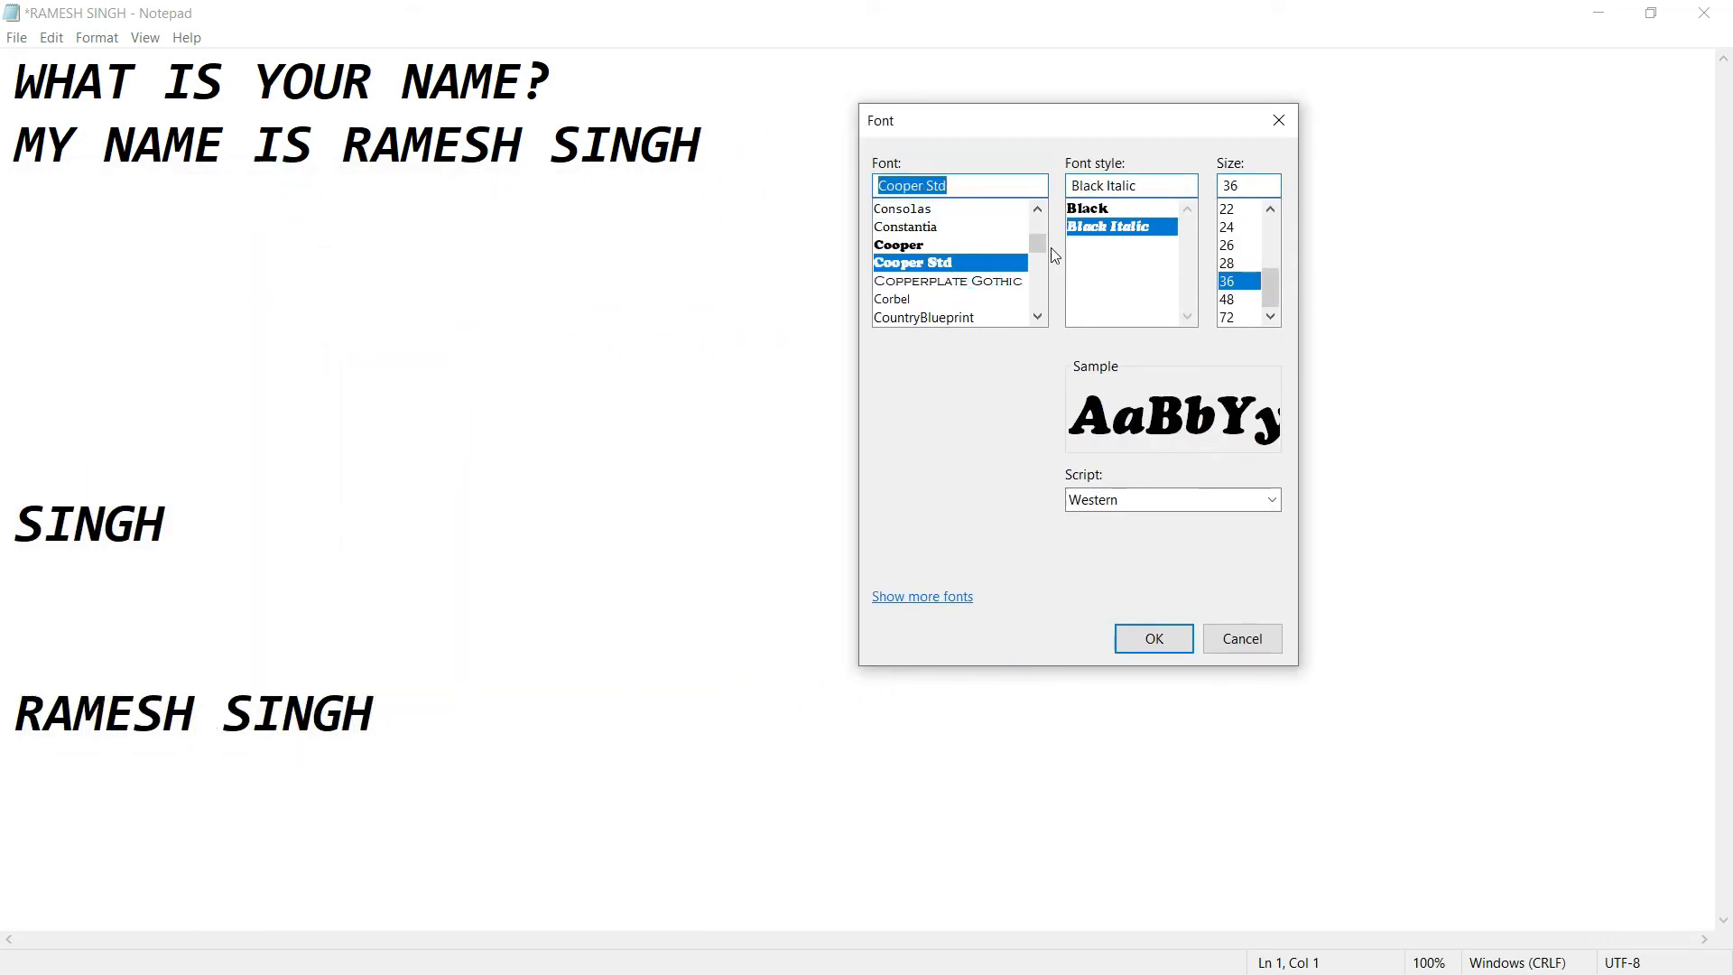
pyautogui.moveTo(1037, 241)
pyautogui.mouseDown()
pyautogui.moveTo(1041, 291)
pyautogui.moveTo(1037, 268)
pyautogui.mouseUp()
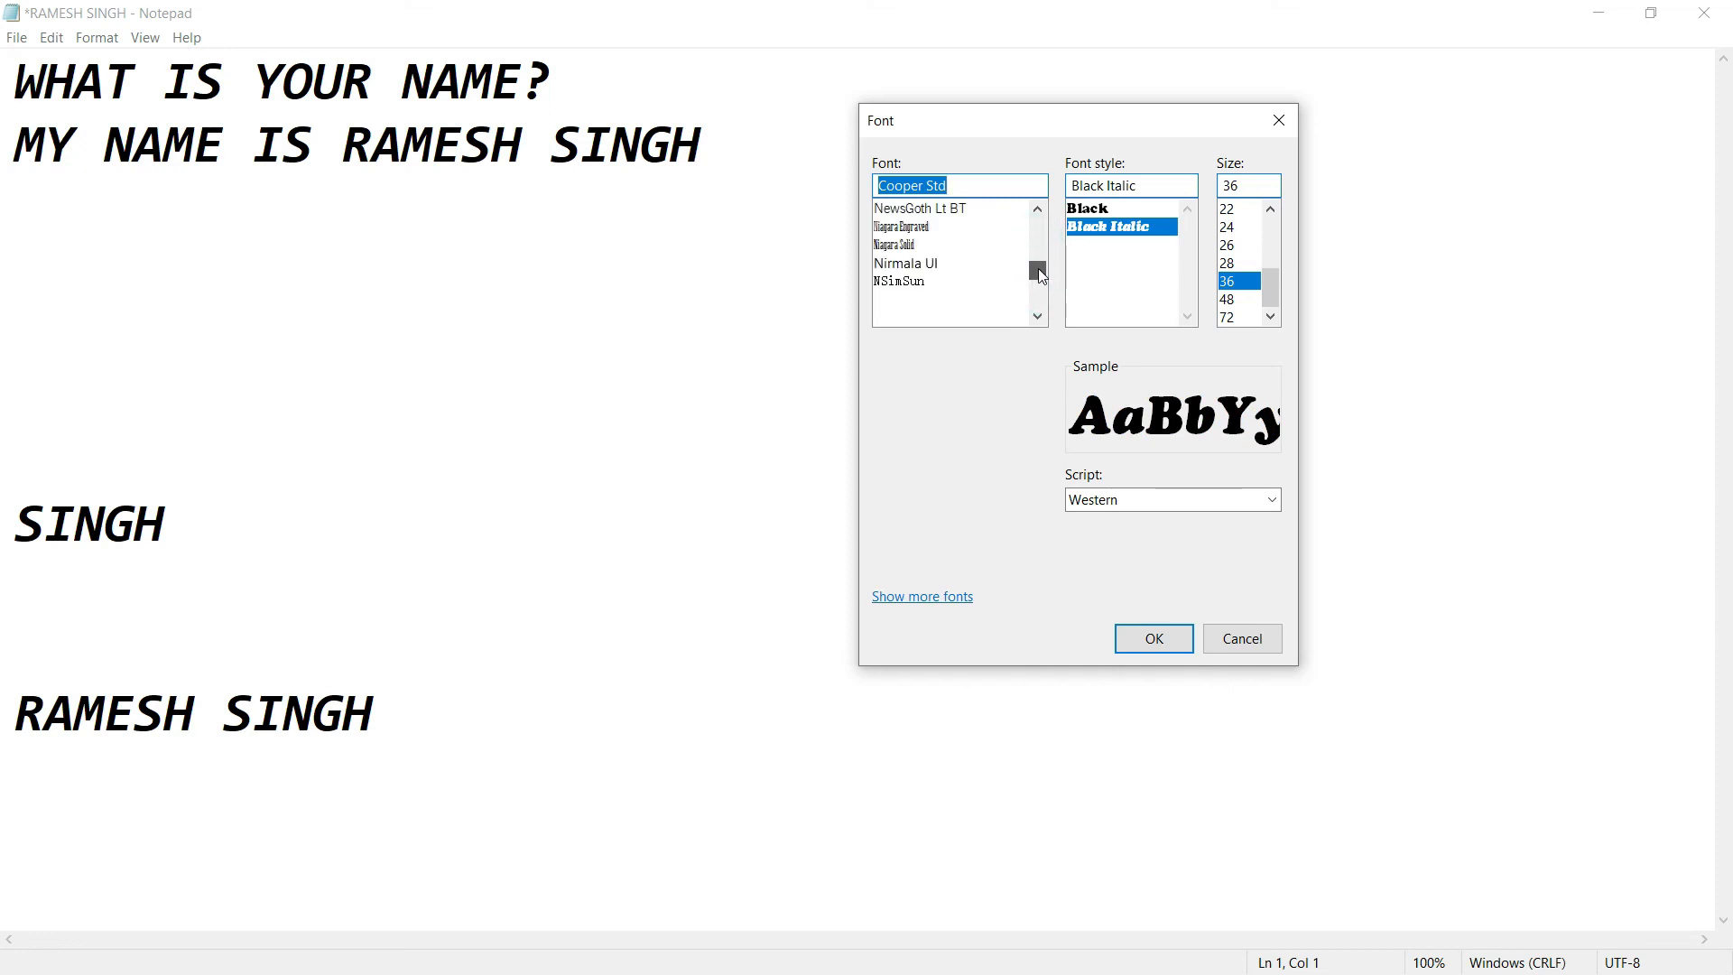
pyautogui.click(1037, 210)
pyautogui.click(1037, 210)
pyautogui.click(1037, 210)
pyautogui.click(1037, 210)
pyautogui.click(1037, 210)
pyautogui.click(1037, 210)
pyautogui.click(1037, 210)
pyautogui.click(1037, 209)
pyautogui.click(1037, 209)
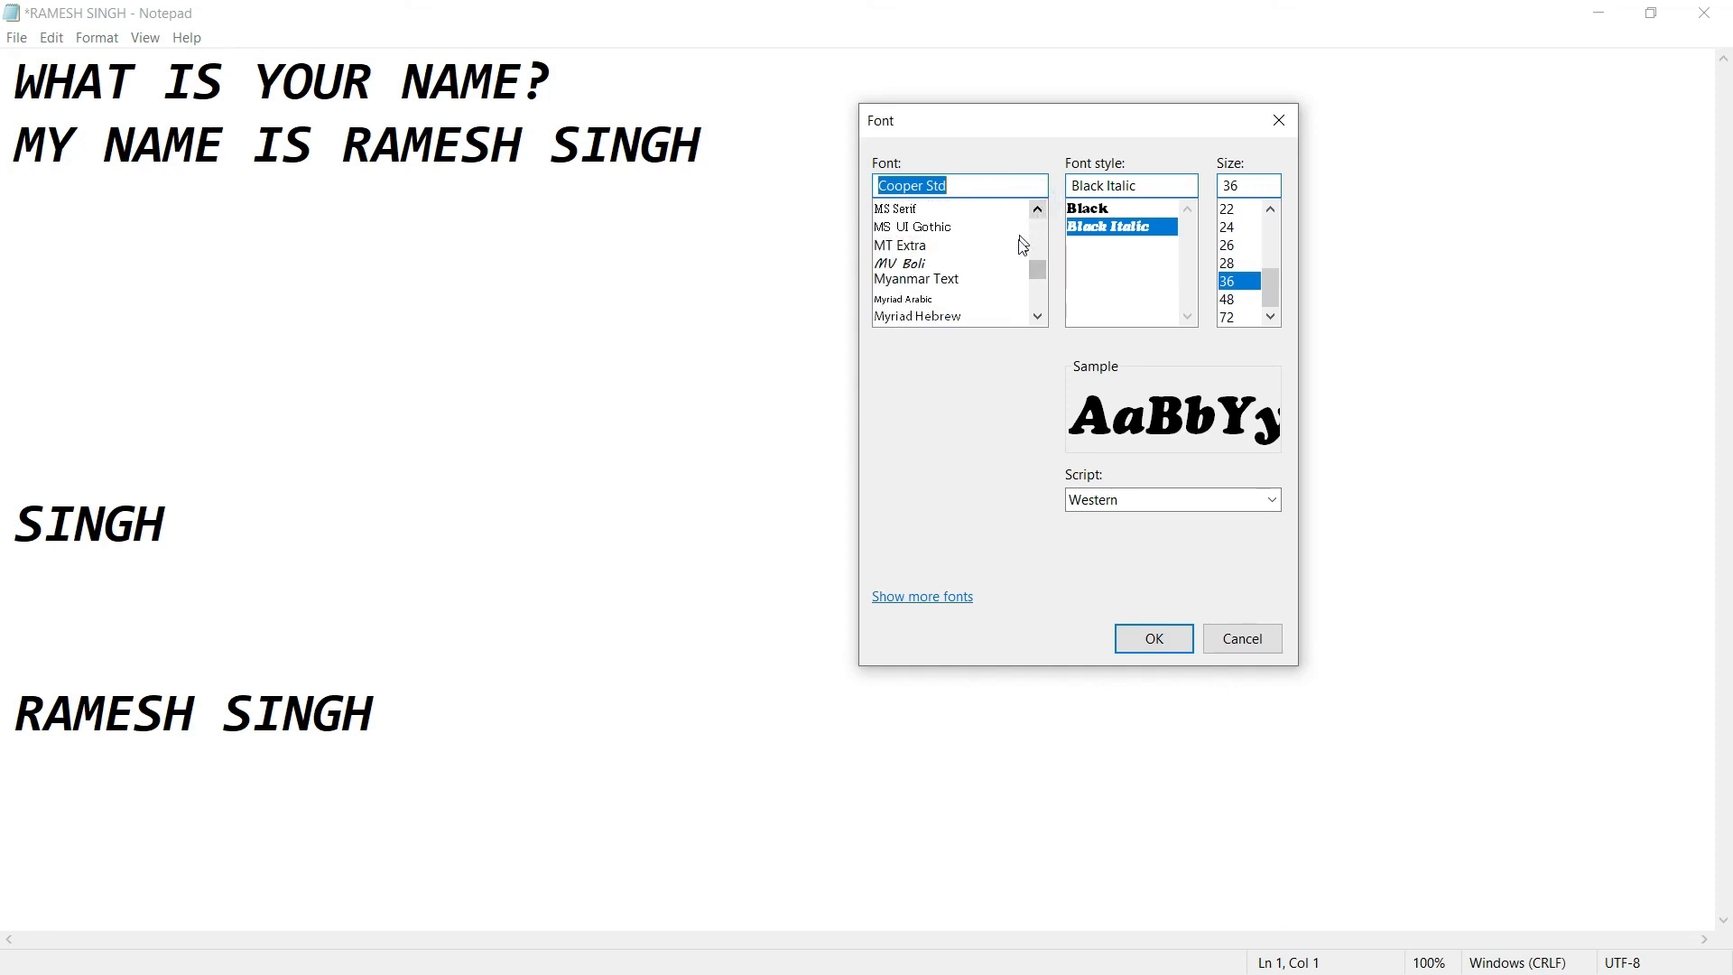
pyautogui.click(945, 298)
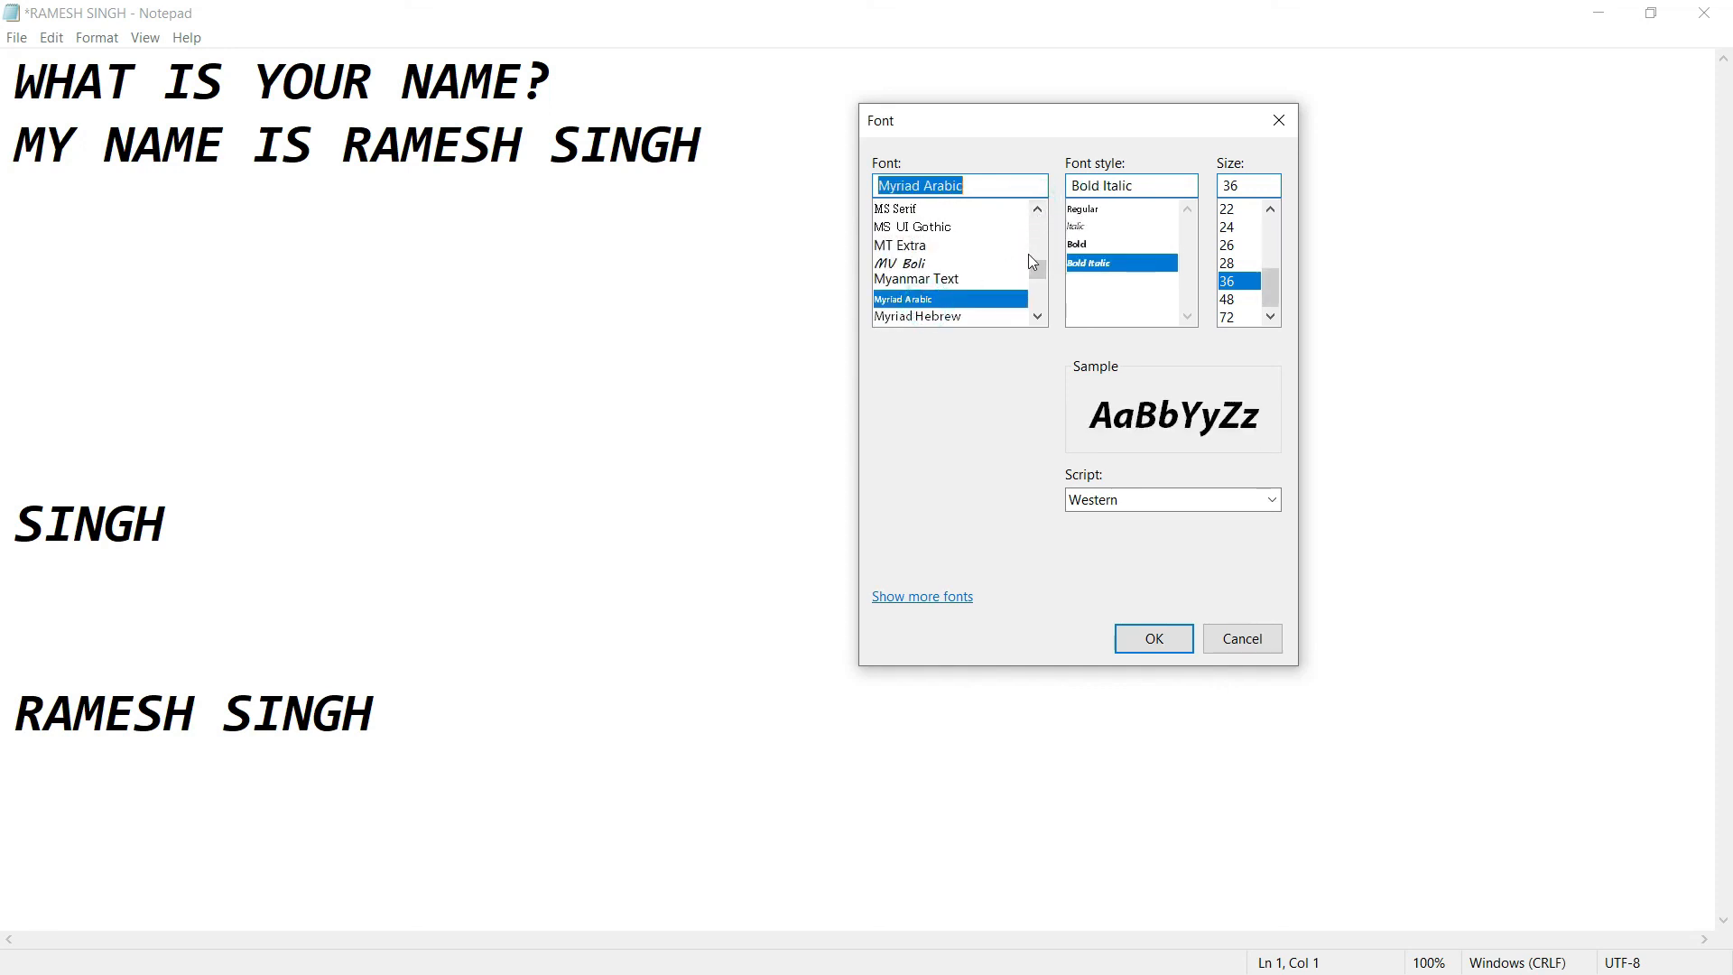
# - Apply Swis721 BdCnOul BT Outline, Bold Oblique, 36 pt to the note's text
pyautogui.click(1037, 209)
pyautogui.click(1037, 209)
pyautogui.click(1037, 209)
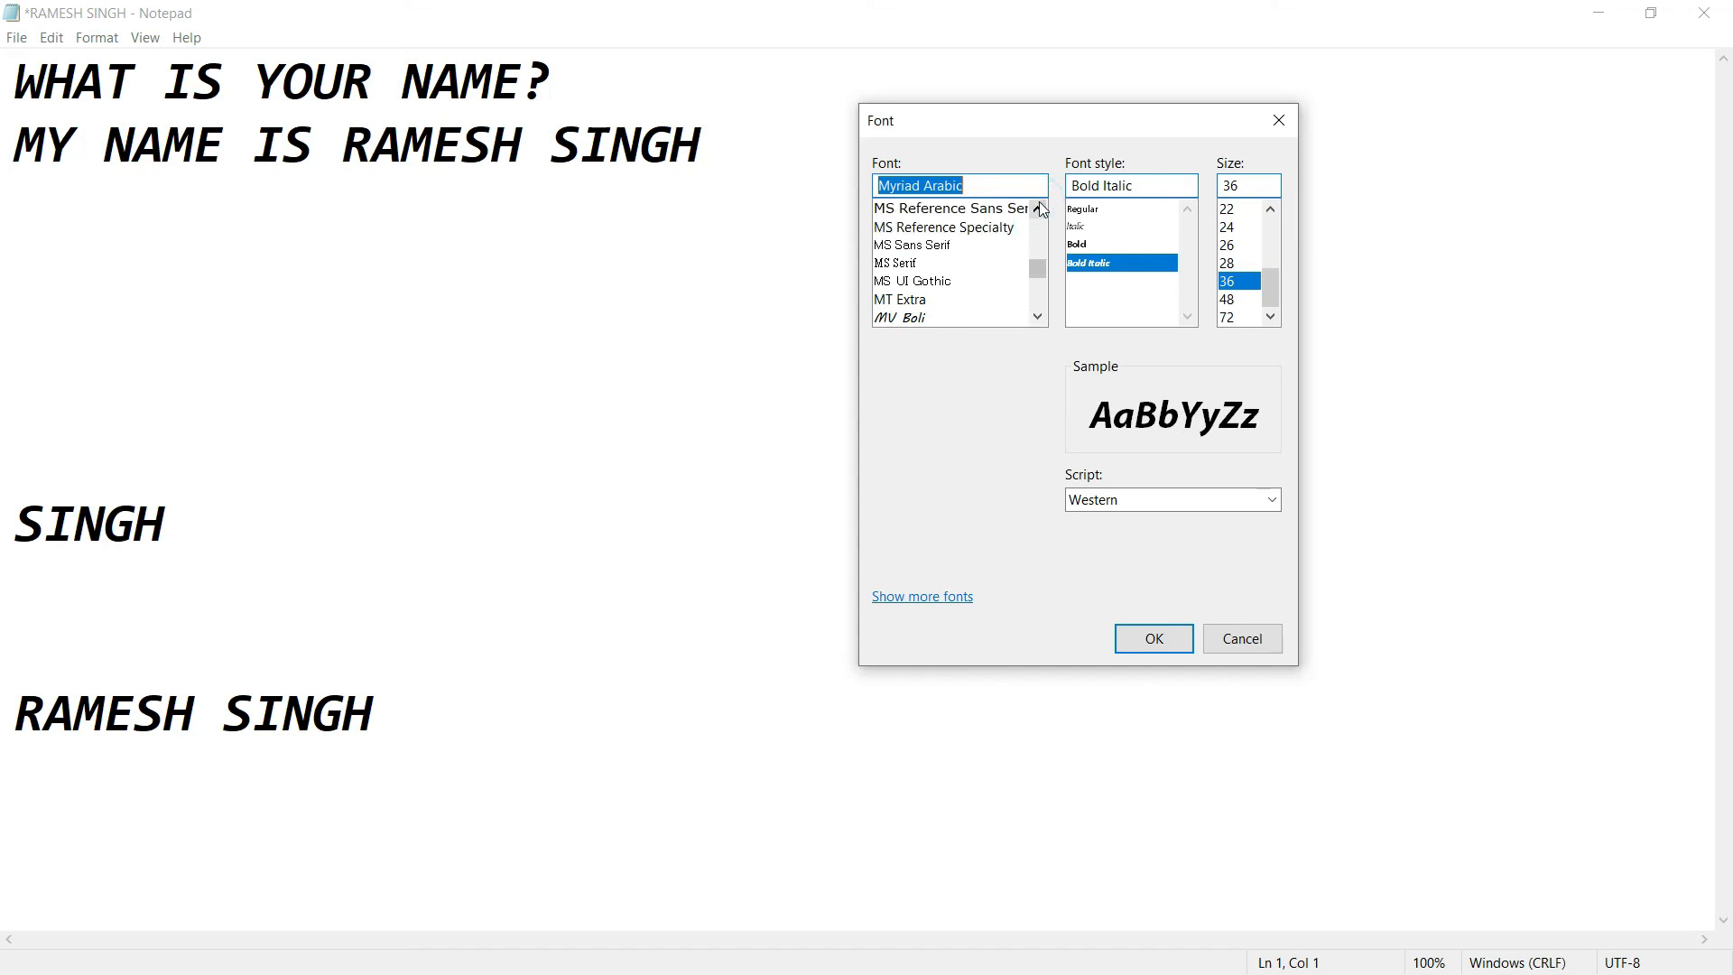
pyautogui.moveTo(1036, 271)
pyautogui.mouseDown()
pyautogui.moveTo(1035, 302)
pyautogui.moveTo(1034, 284)
pyautogui.mouseUp()
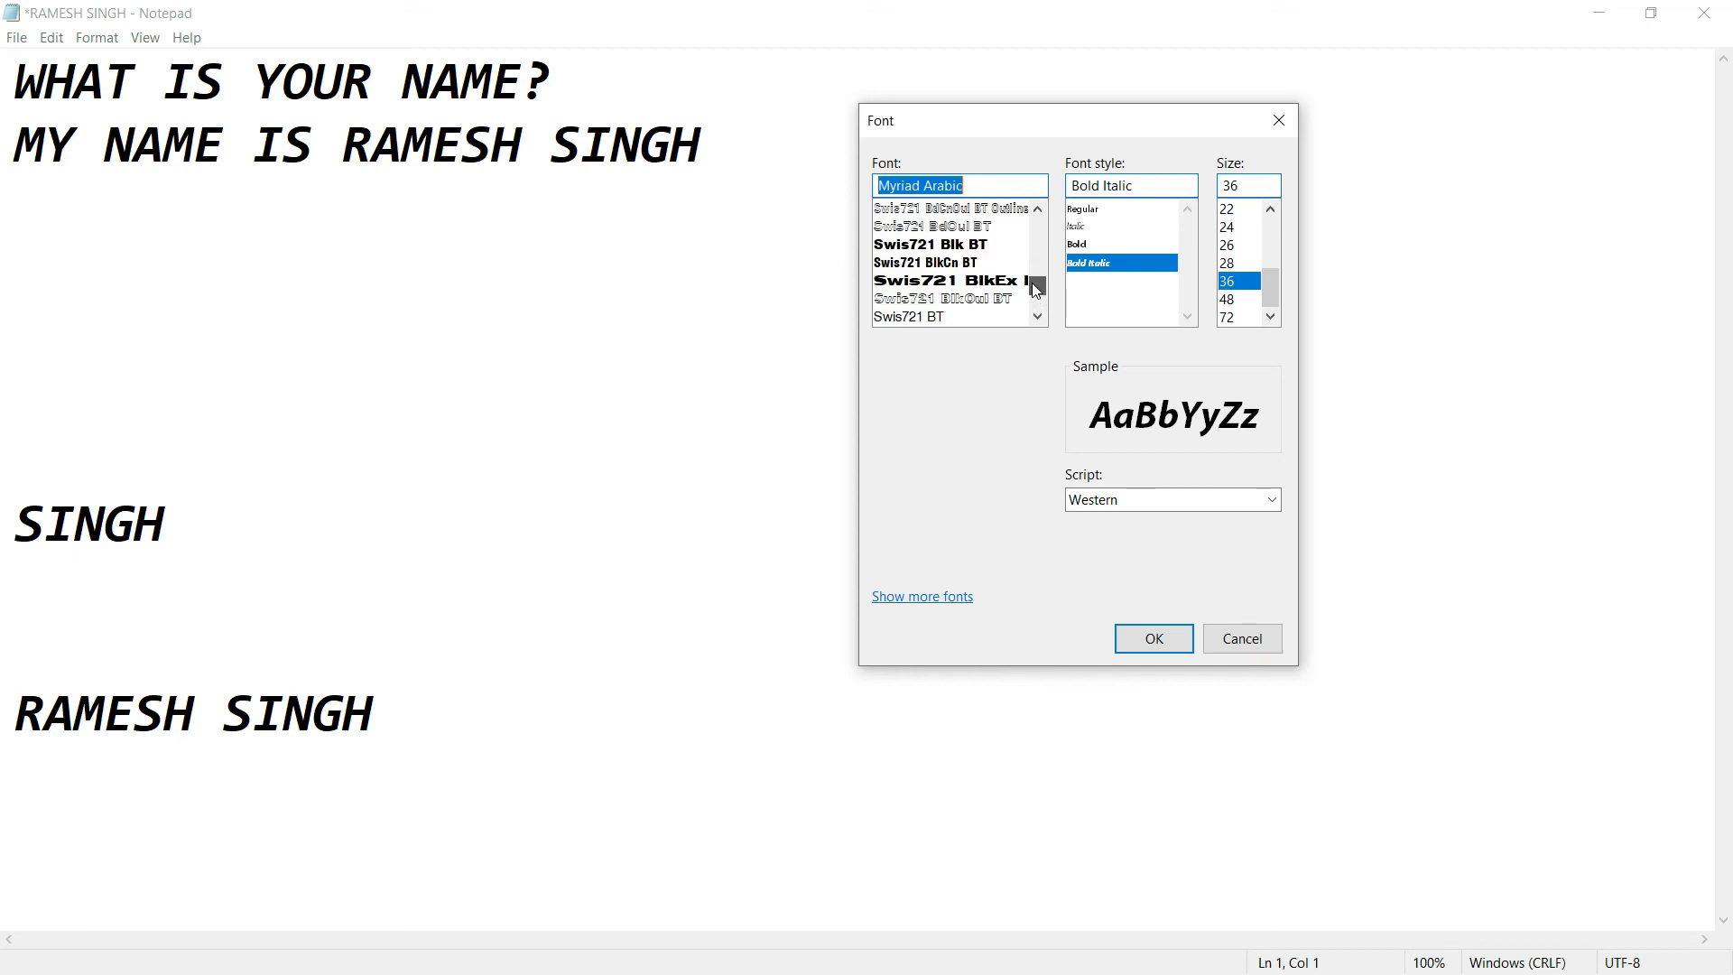
pyautogui.click(983, 210)
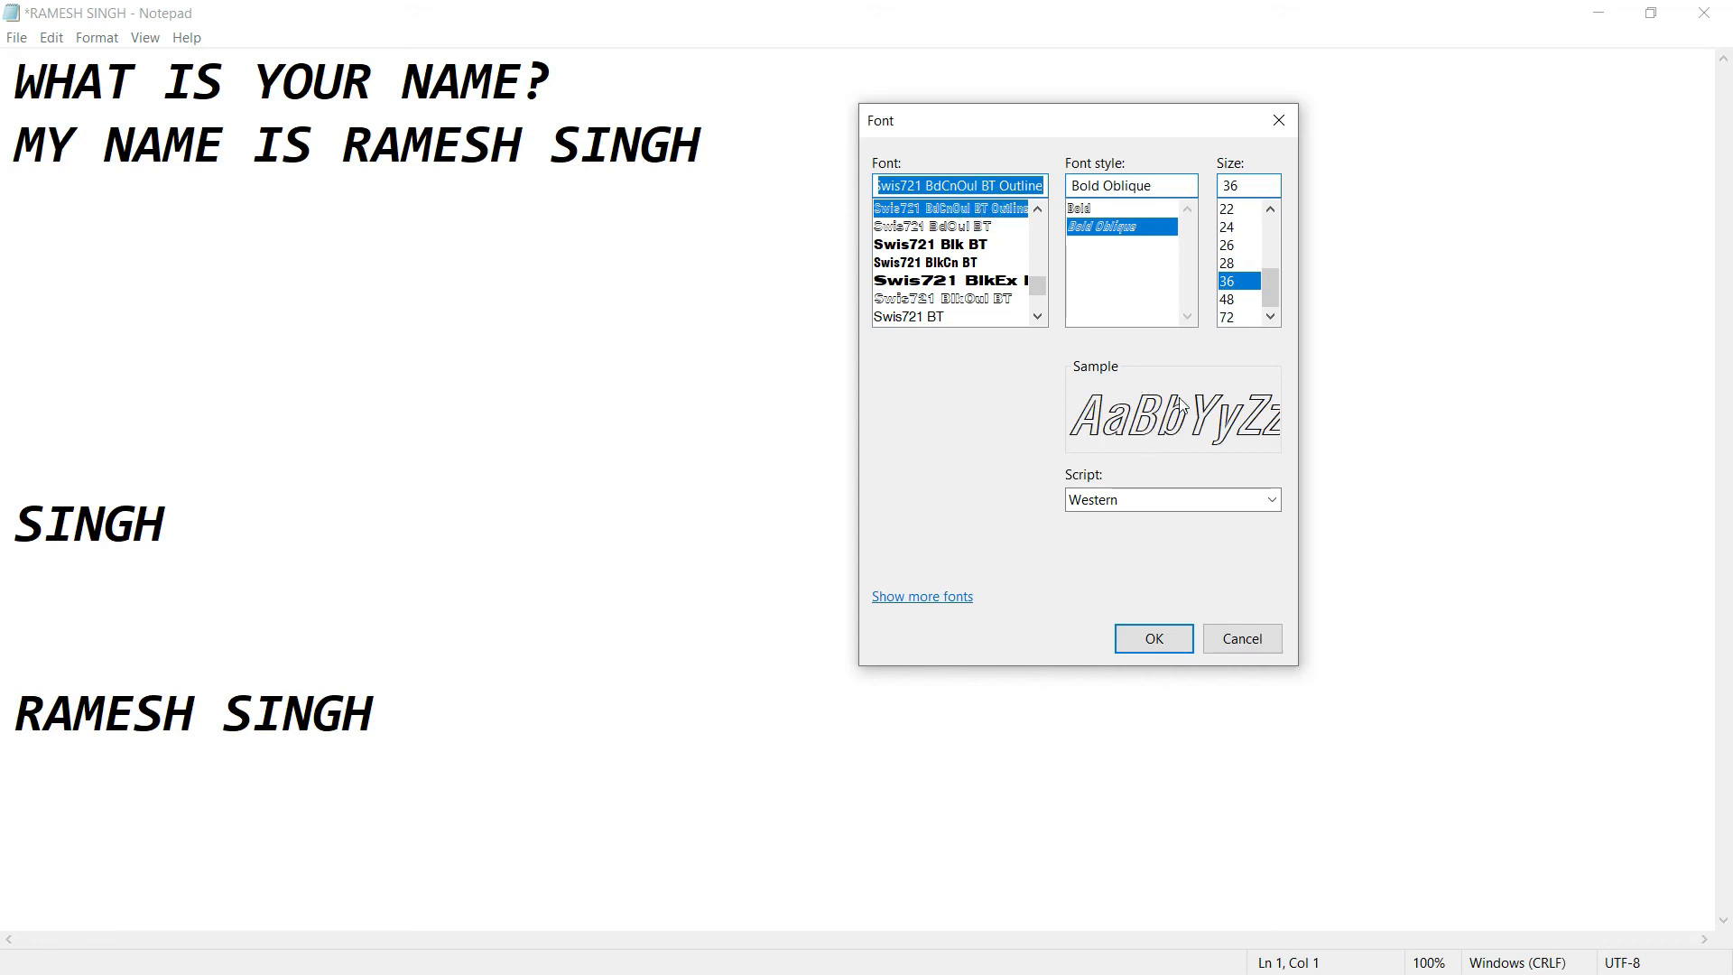
pyautogui.click(1166, 641)
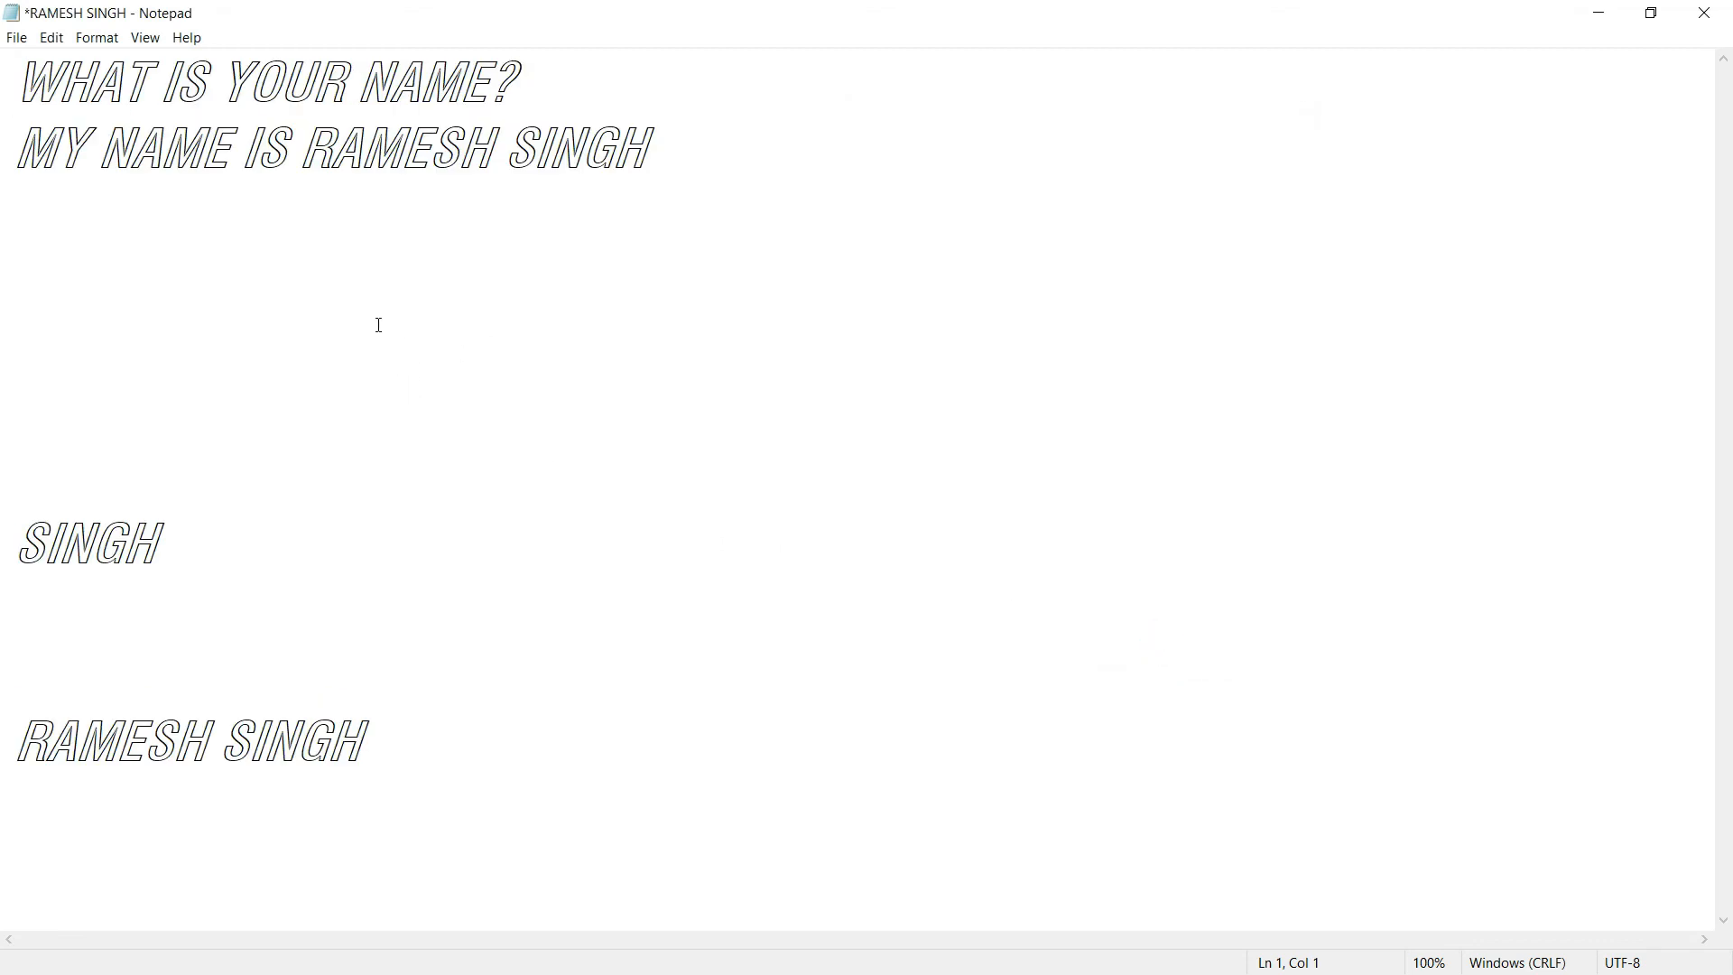
pyautogui.click(106, 39)
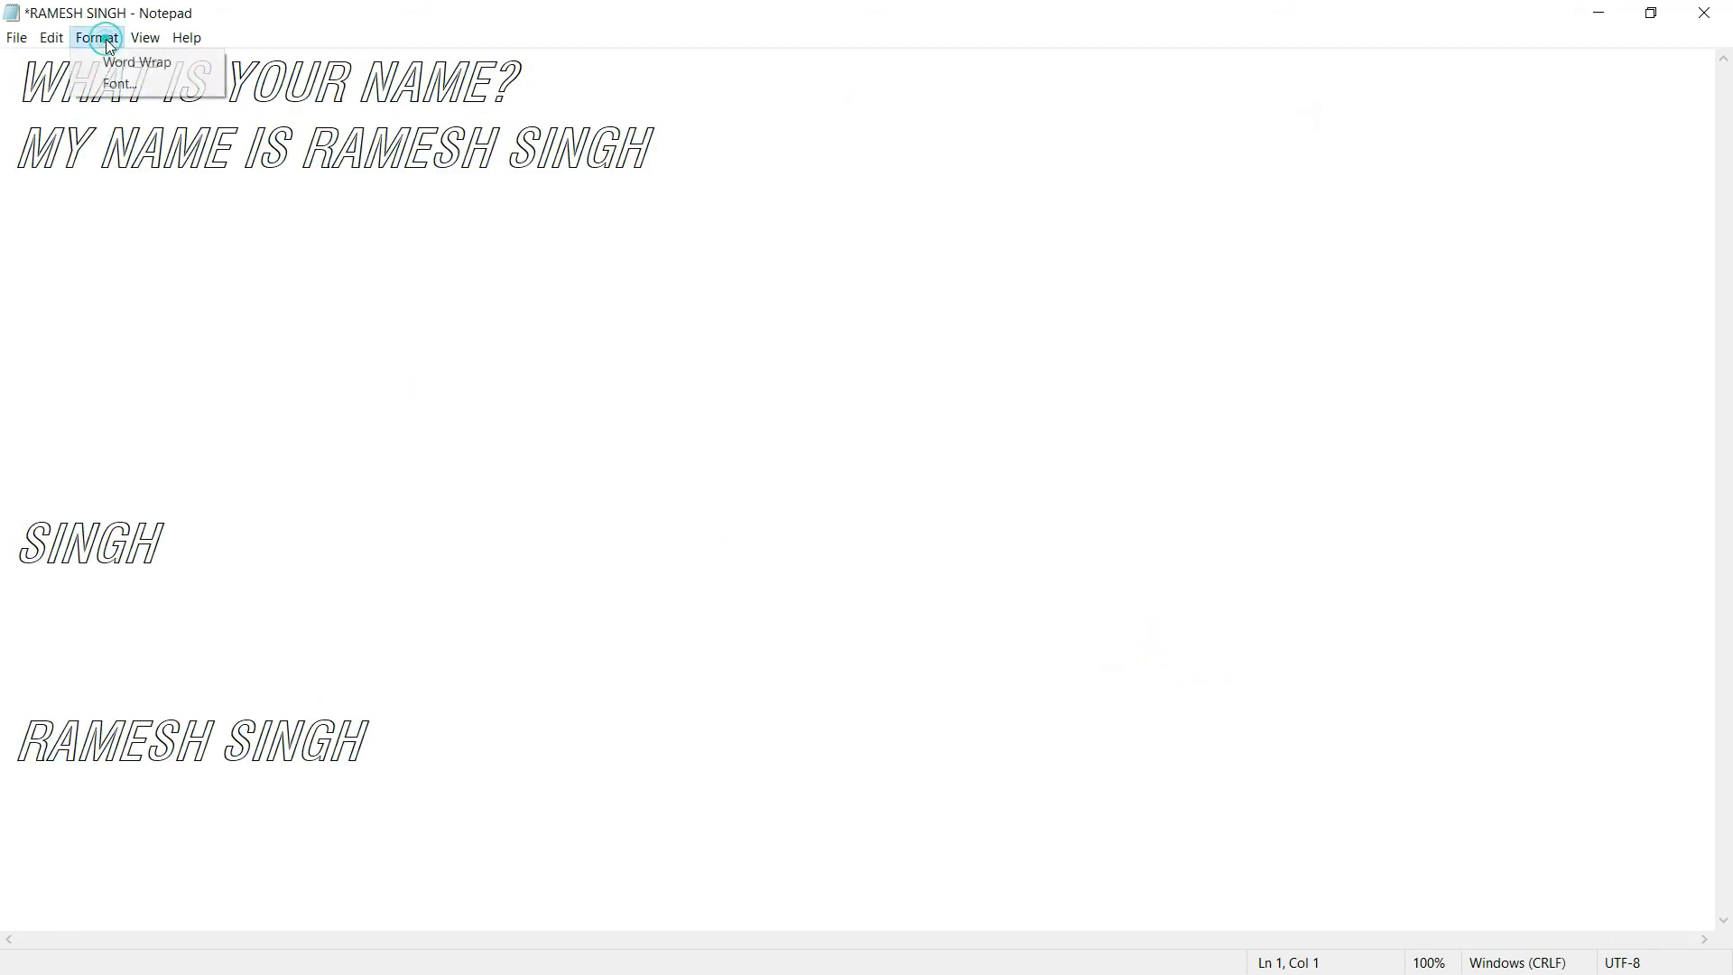
pyautogui.click(392, 298)
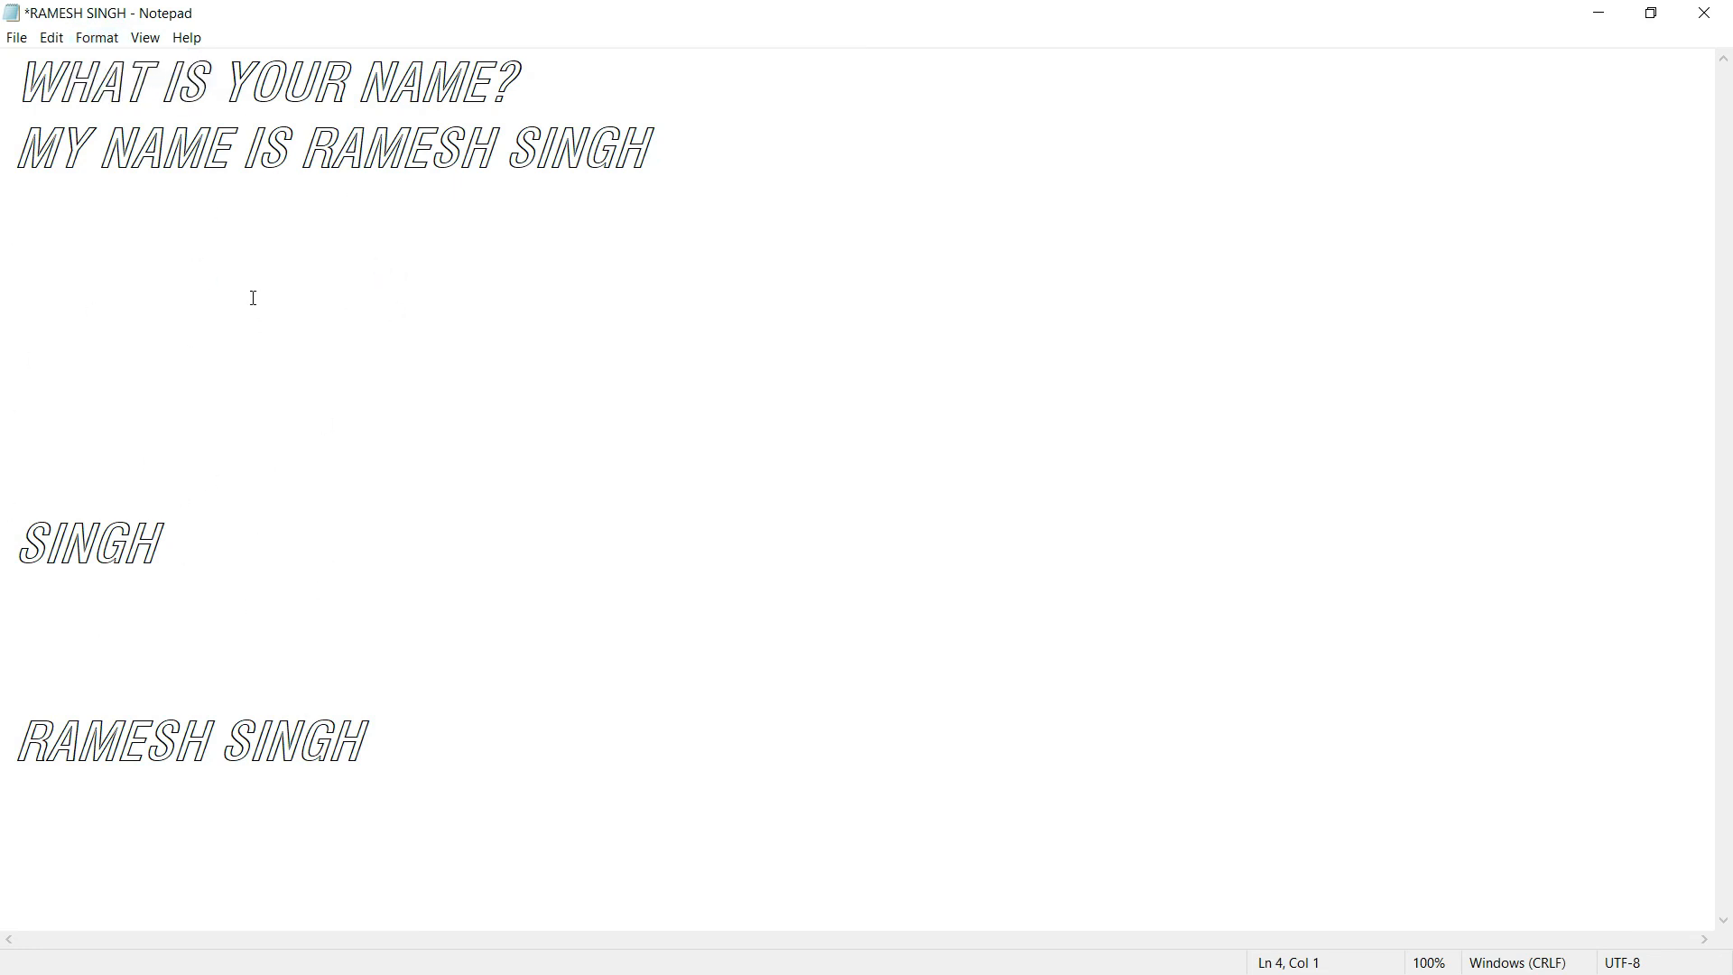
pyautogui.click(339, 336)
pyautogui.click(49, 40)
pyautogui.click(91, 63)
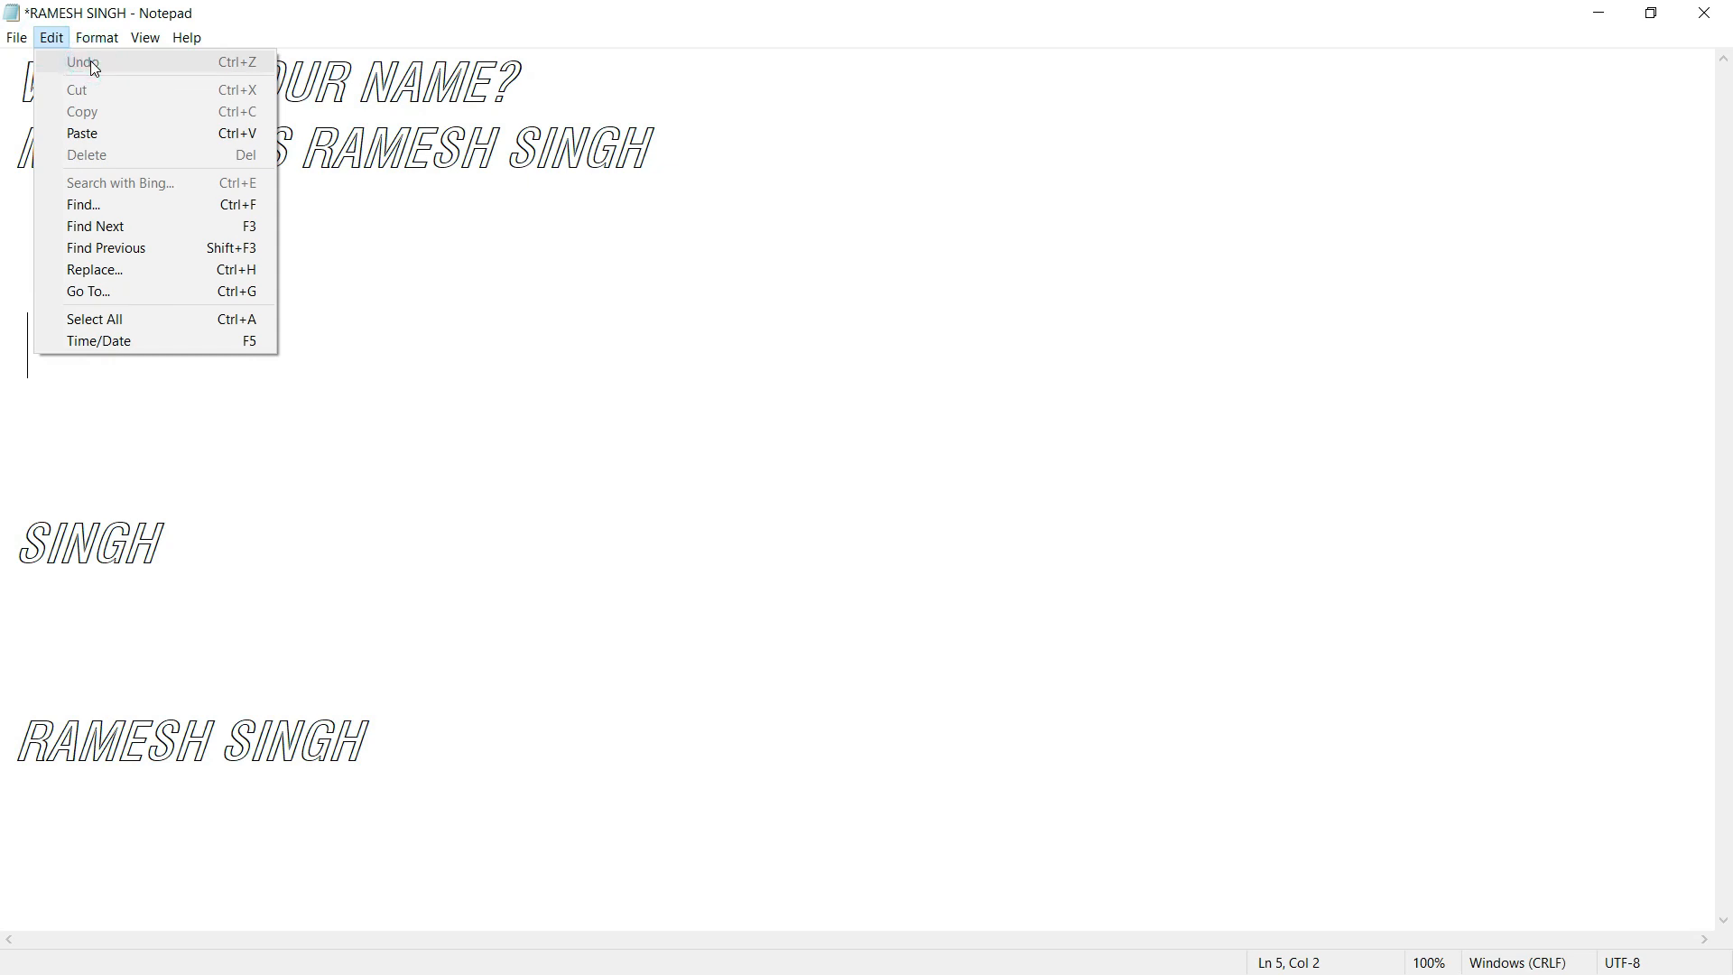
pyautogui.click(433, 326)
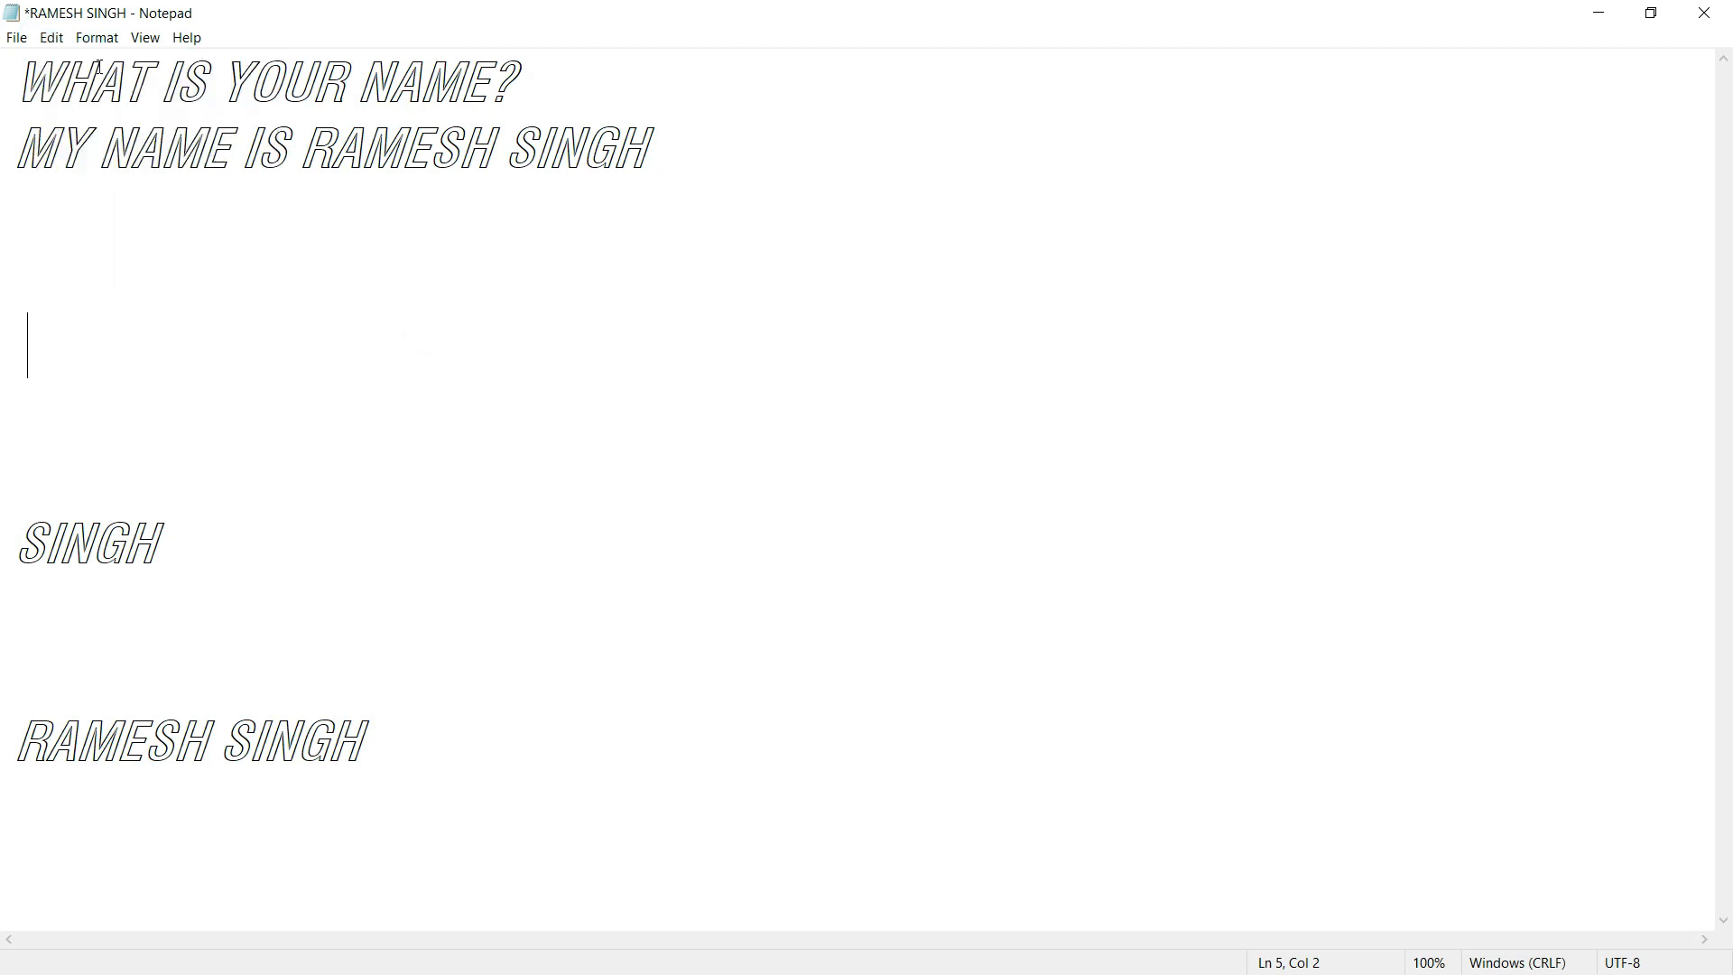
pyautogui.click(51, 38)
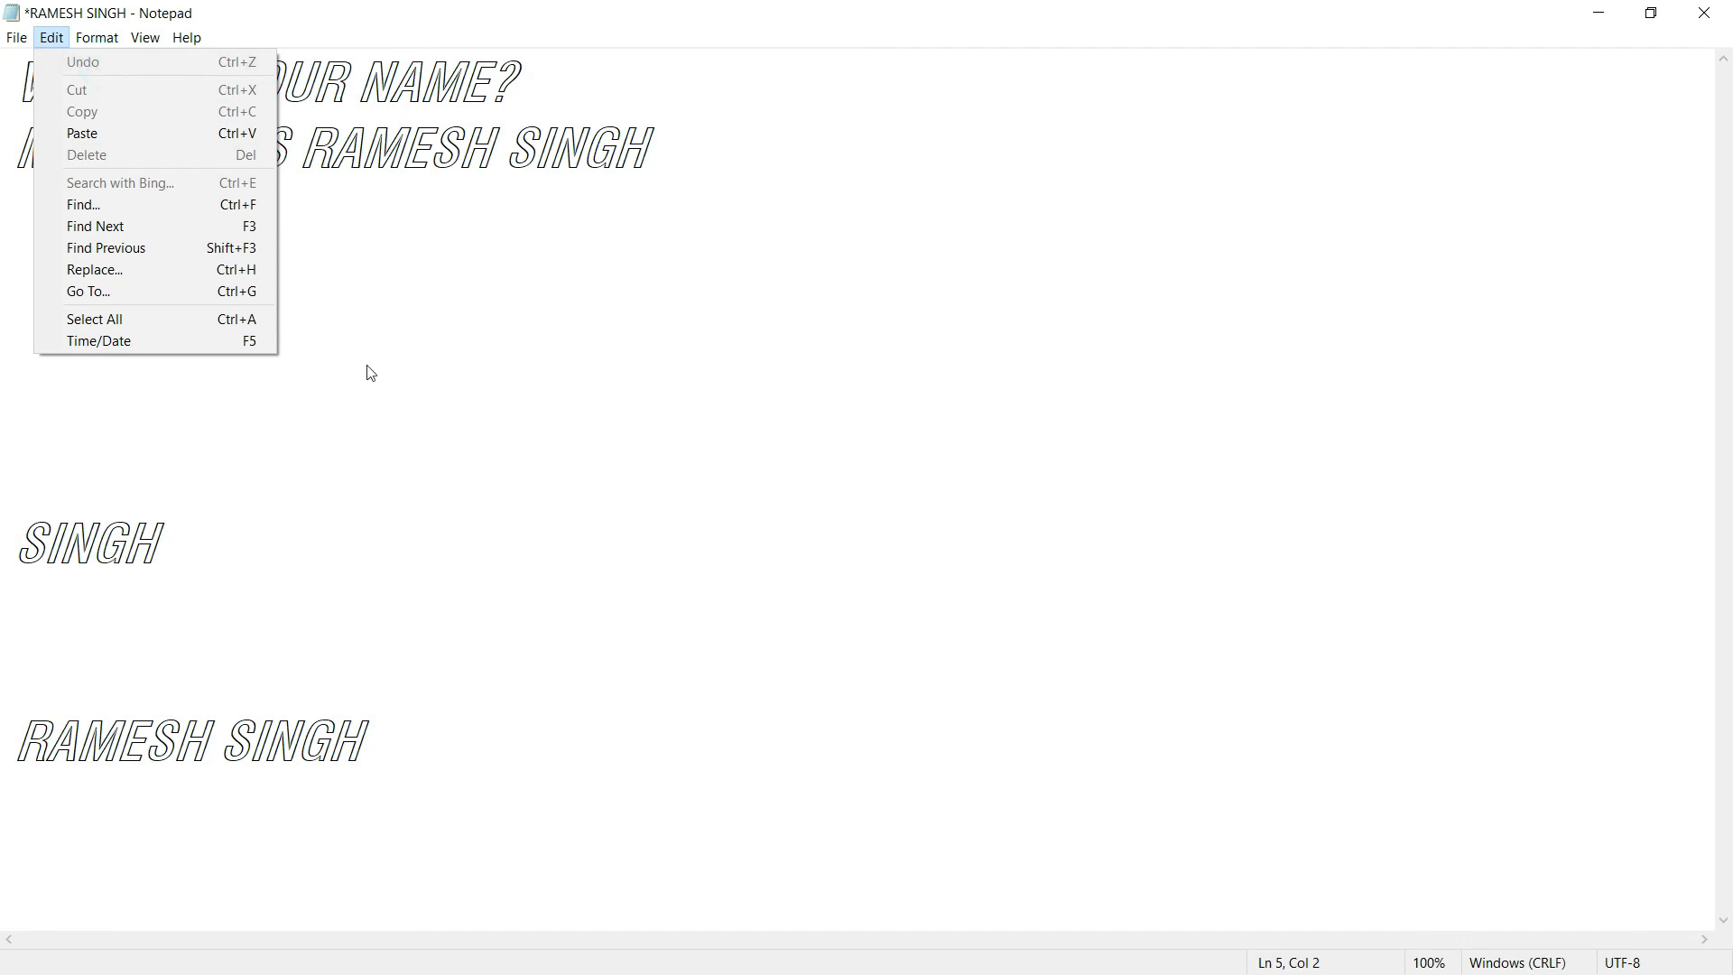
pyautogui.click(386, 266)
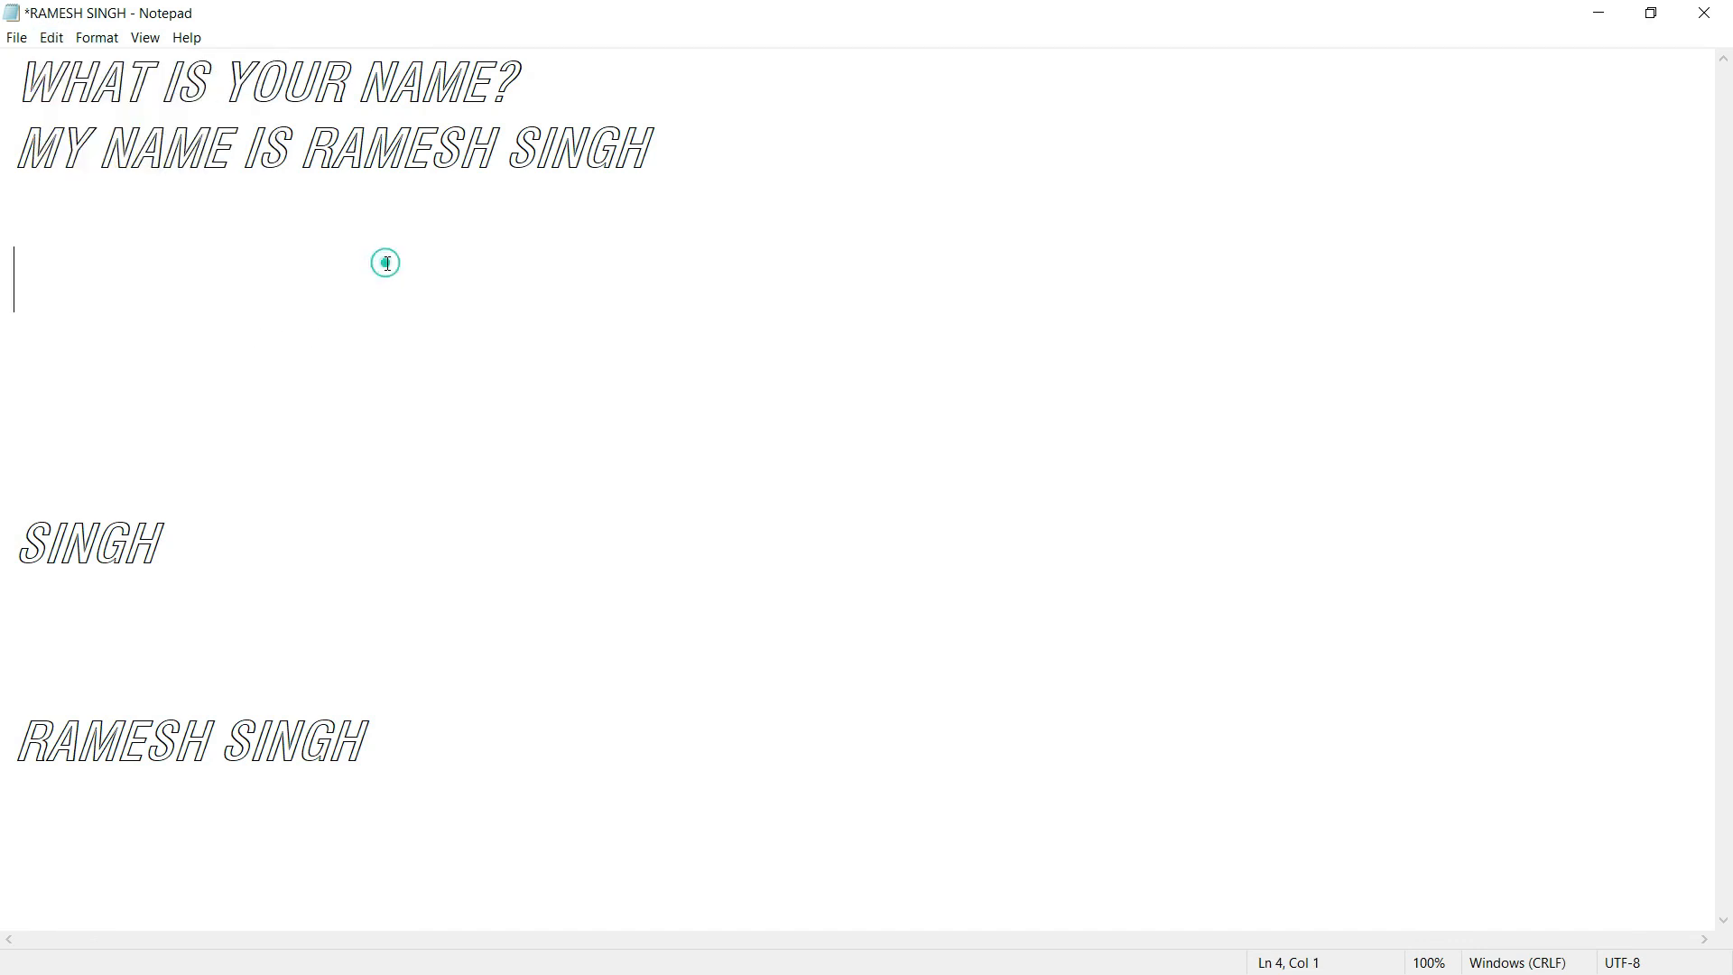
pyautogui.click(99, 41)
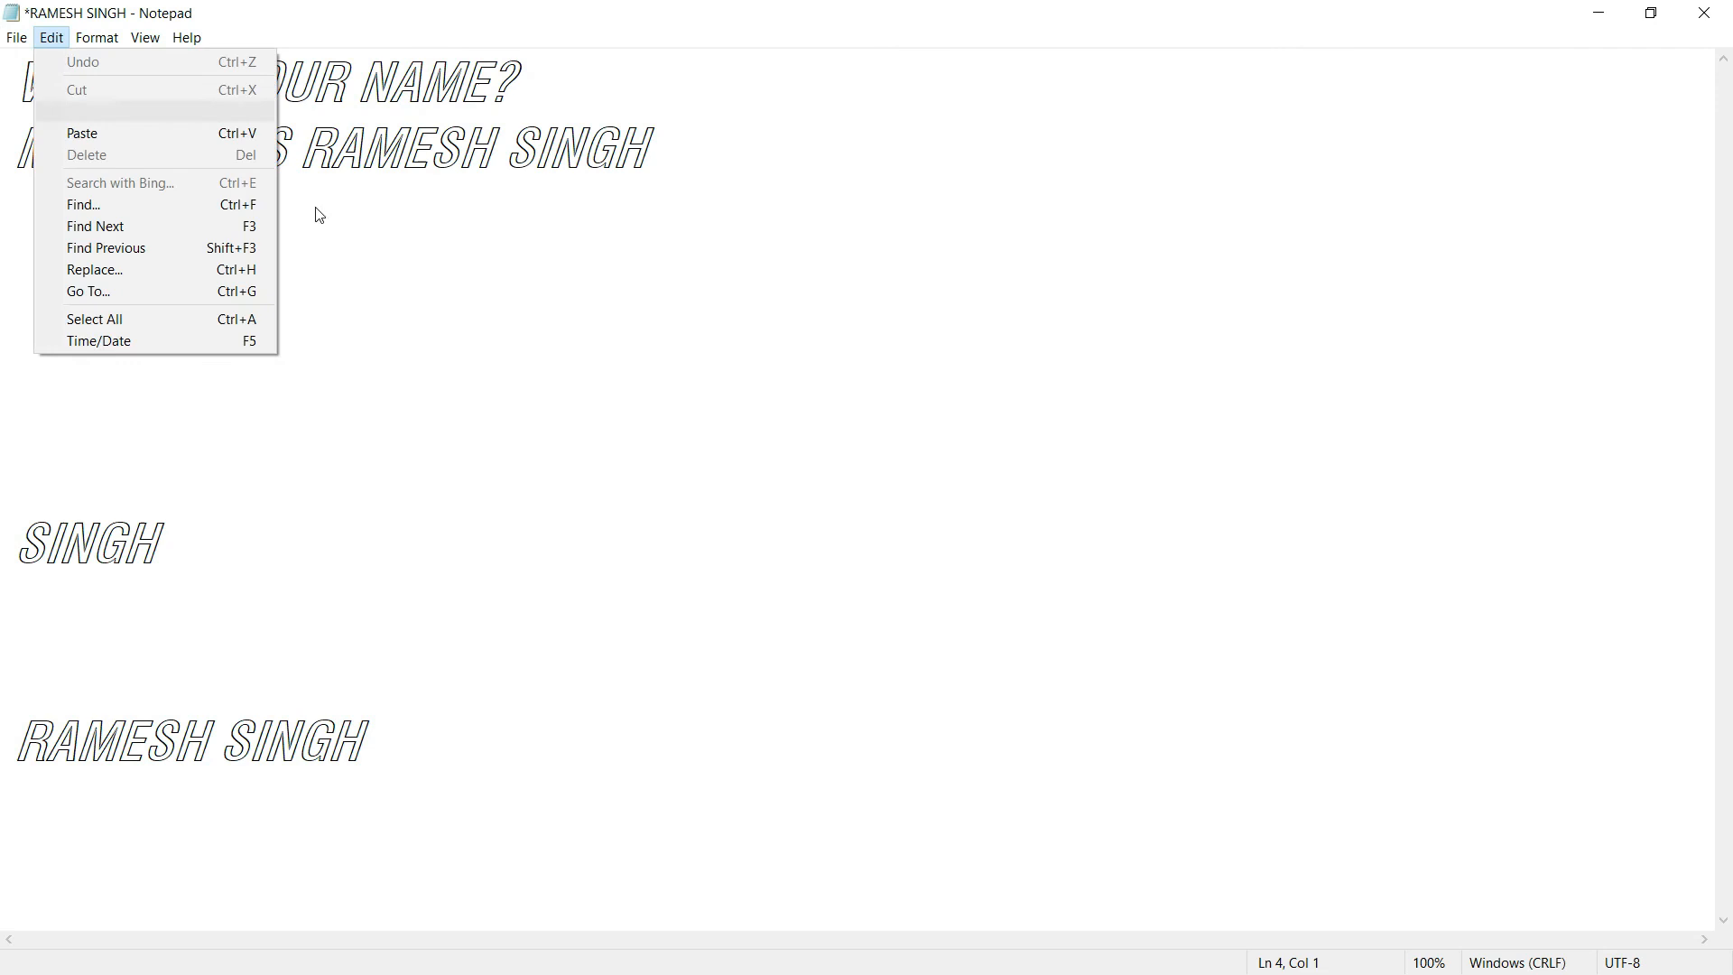
pyautogui.click(544, 347)
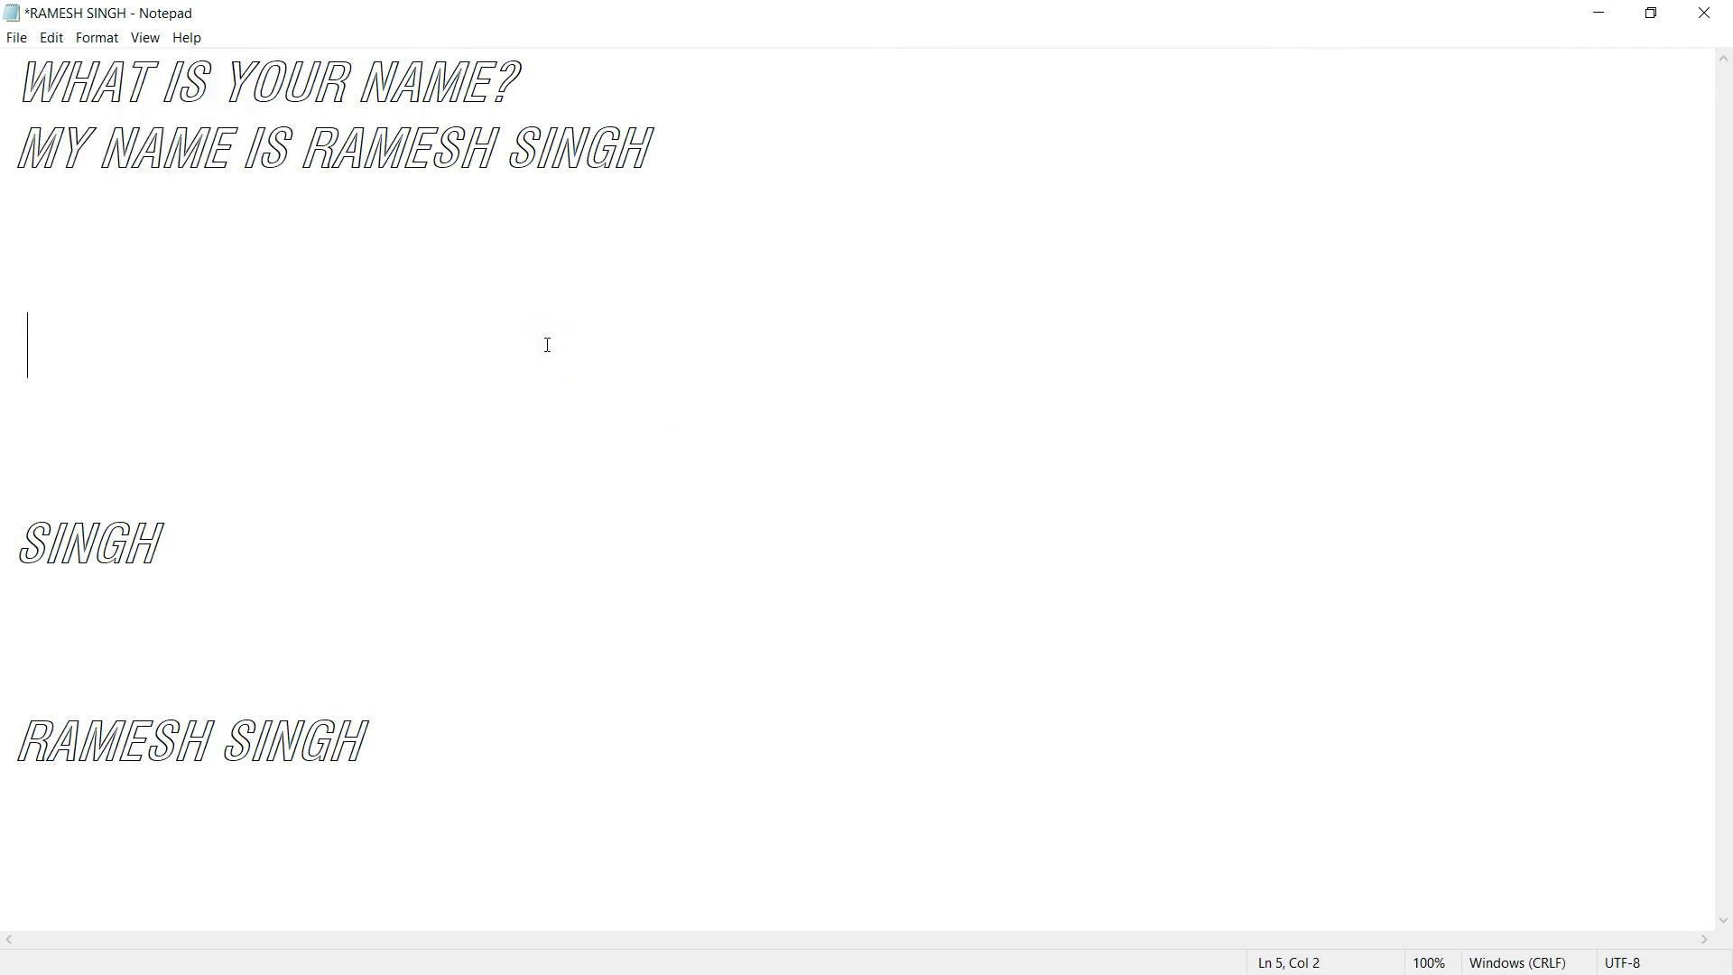
pyautogui.click(18, 40)
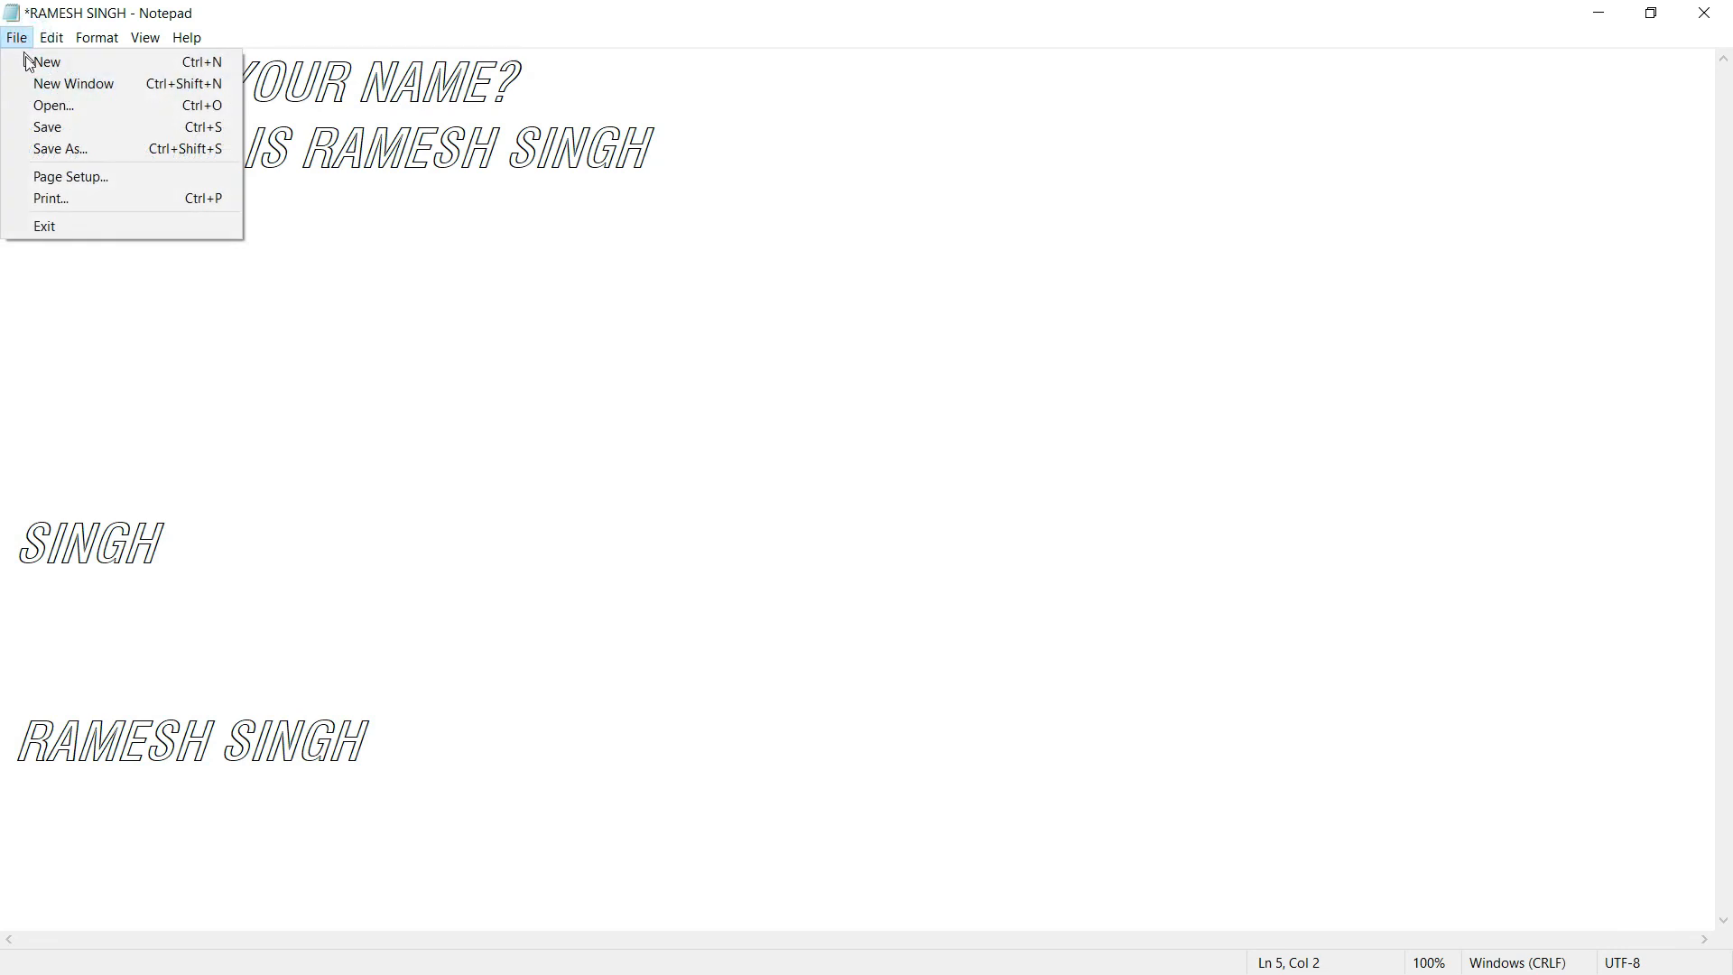
pyautogui.moveTo(97, 45)
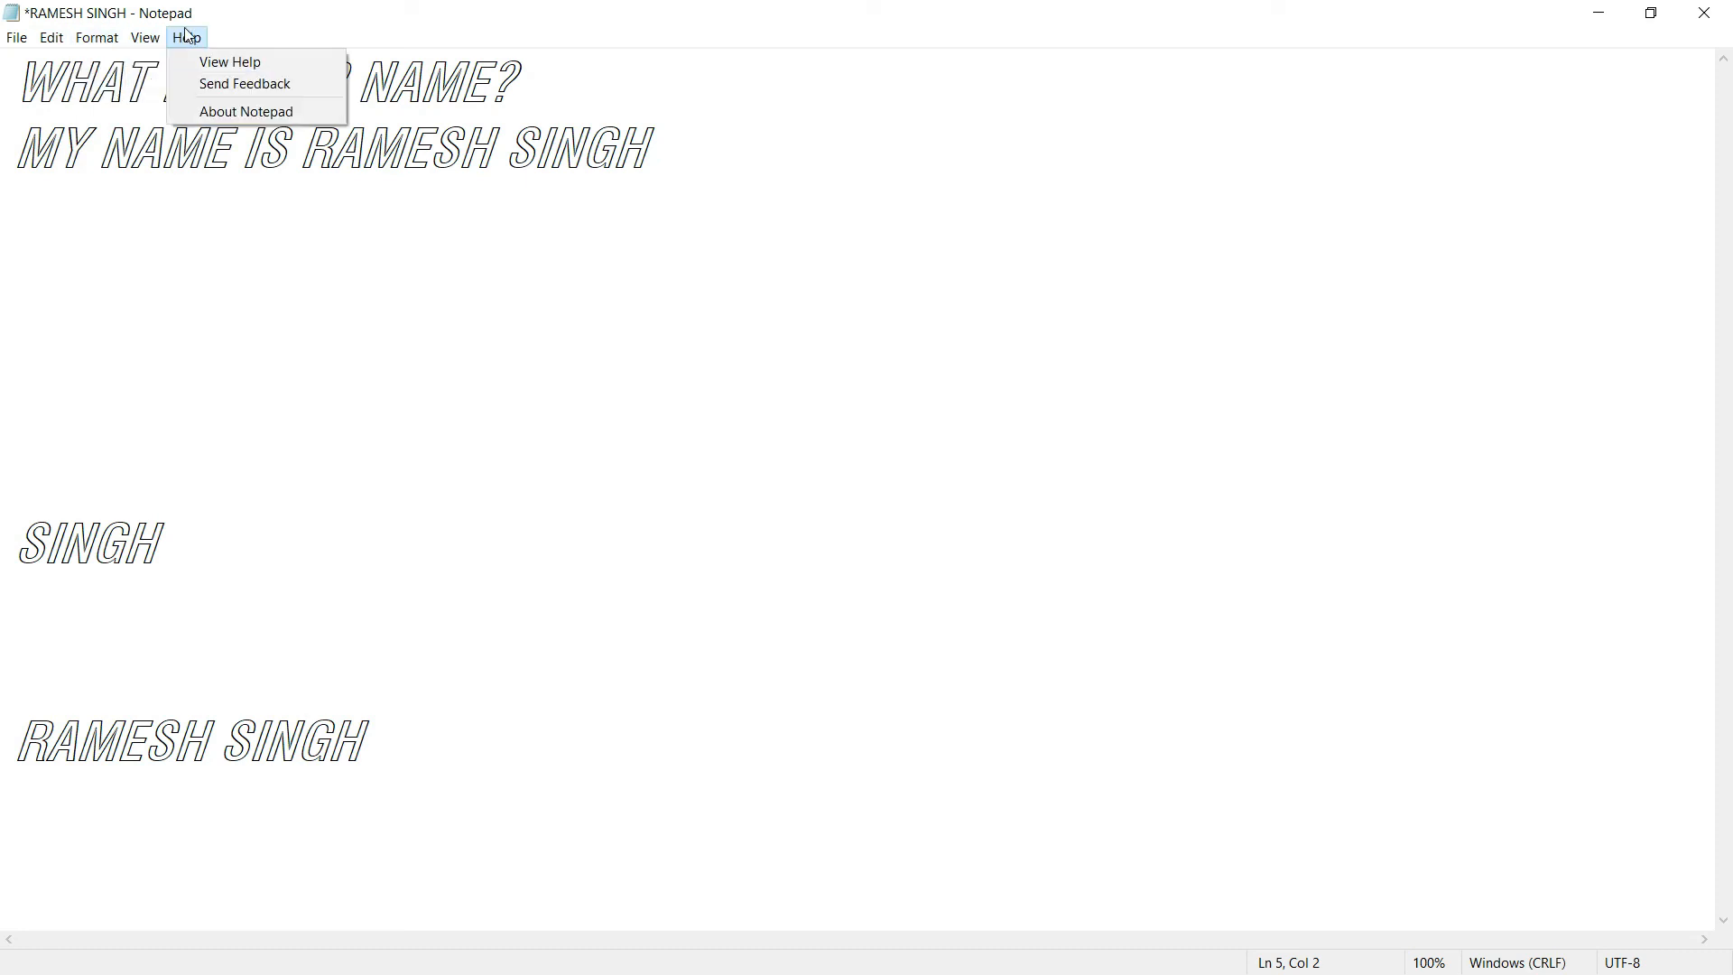
pyautogui.click(589, 417)
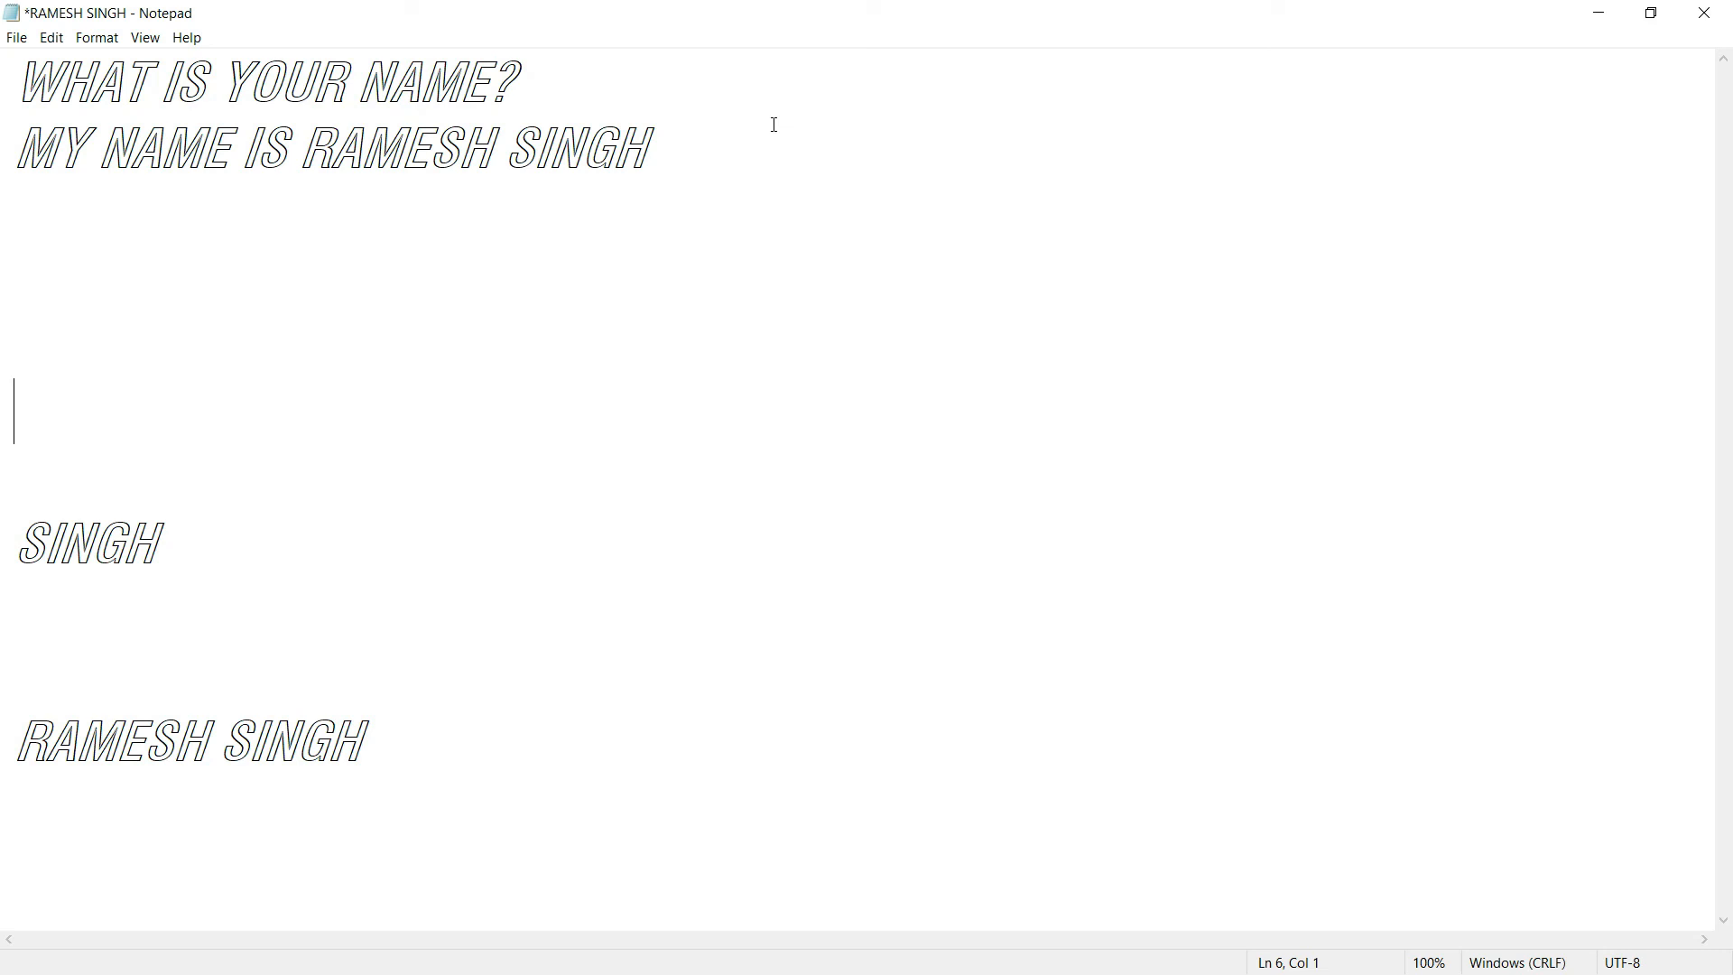
pyautogui.click(18, 38)
pyautogui.moveTo(194, 40)
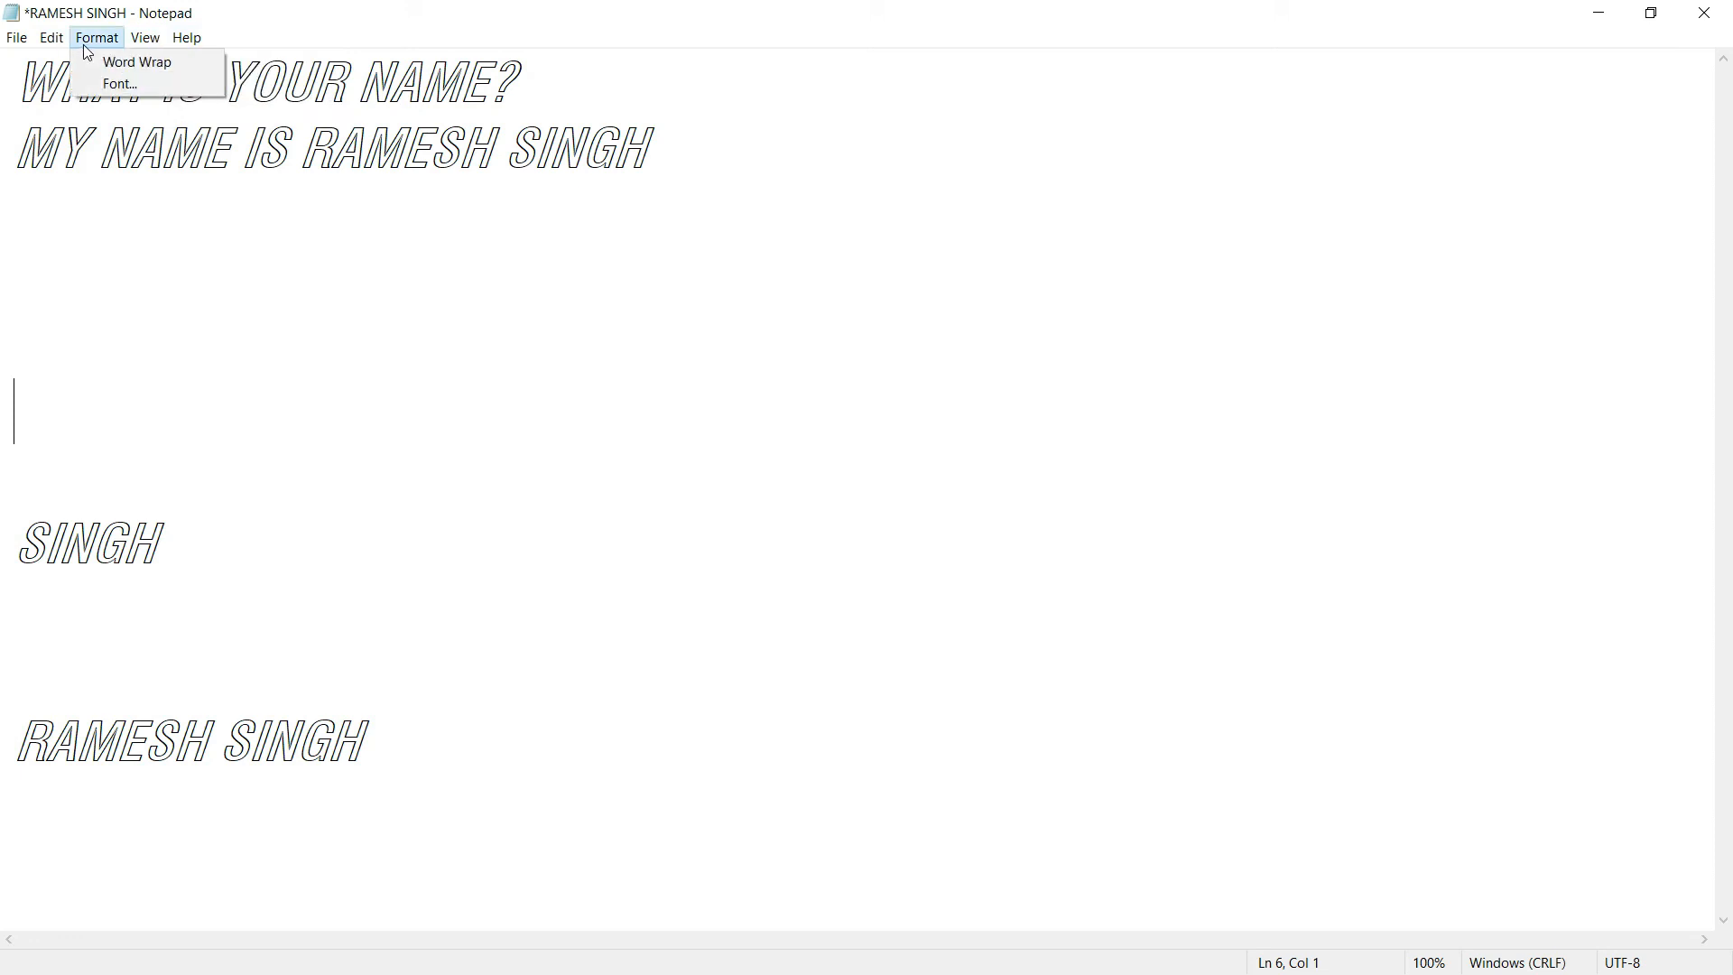
pyautogui.moveTo(56, 43)
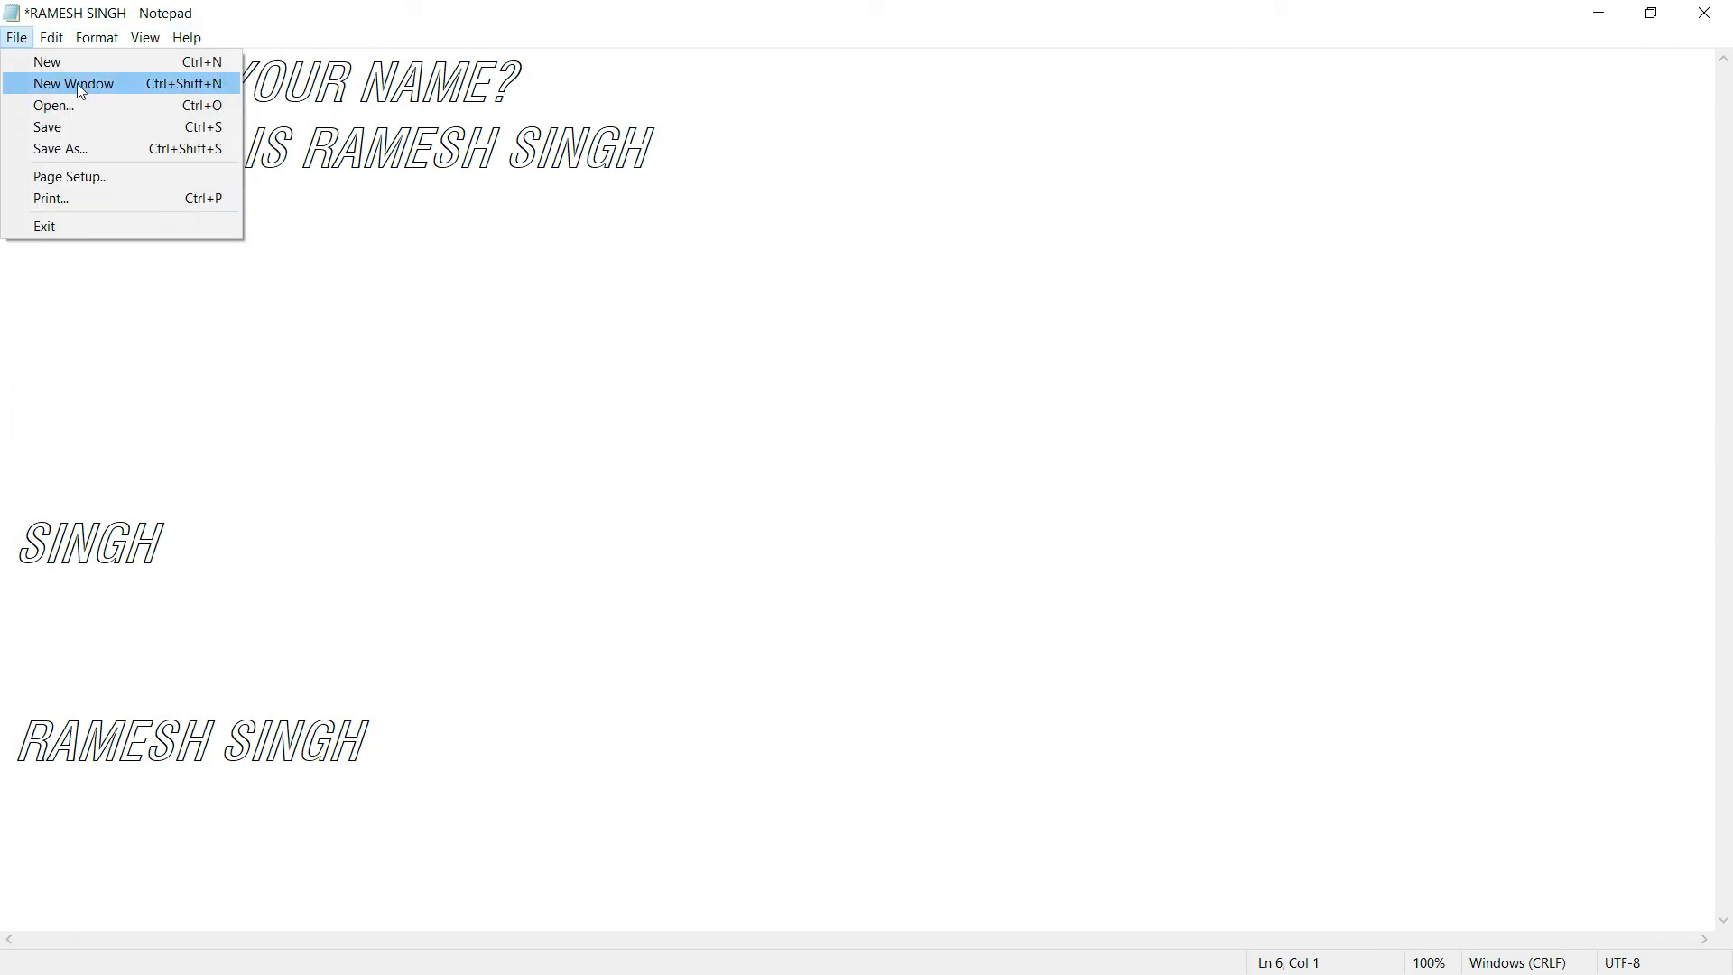
pyautogui.moveTo(446, 520); pyautogui.dragTo(1354, 86)
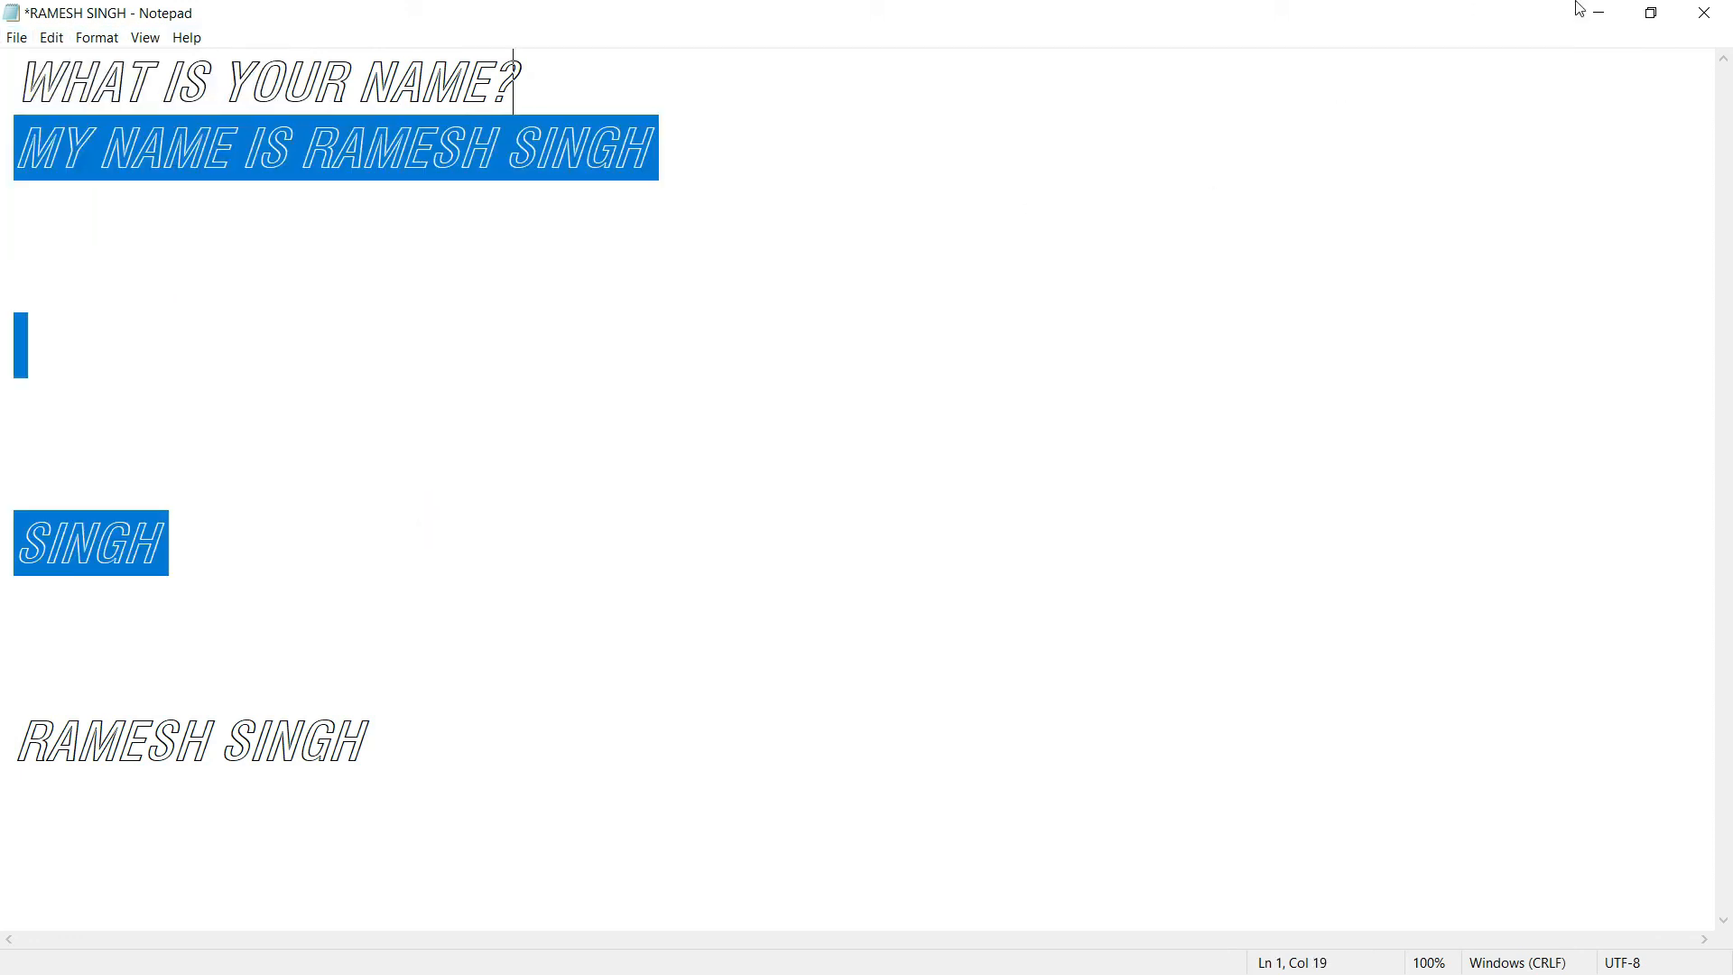
pyautogui.click(1715, 20)
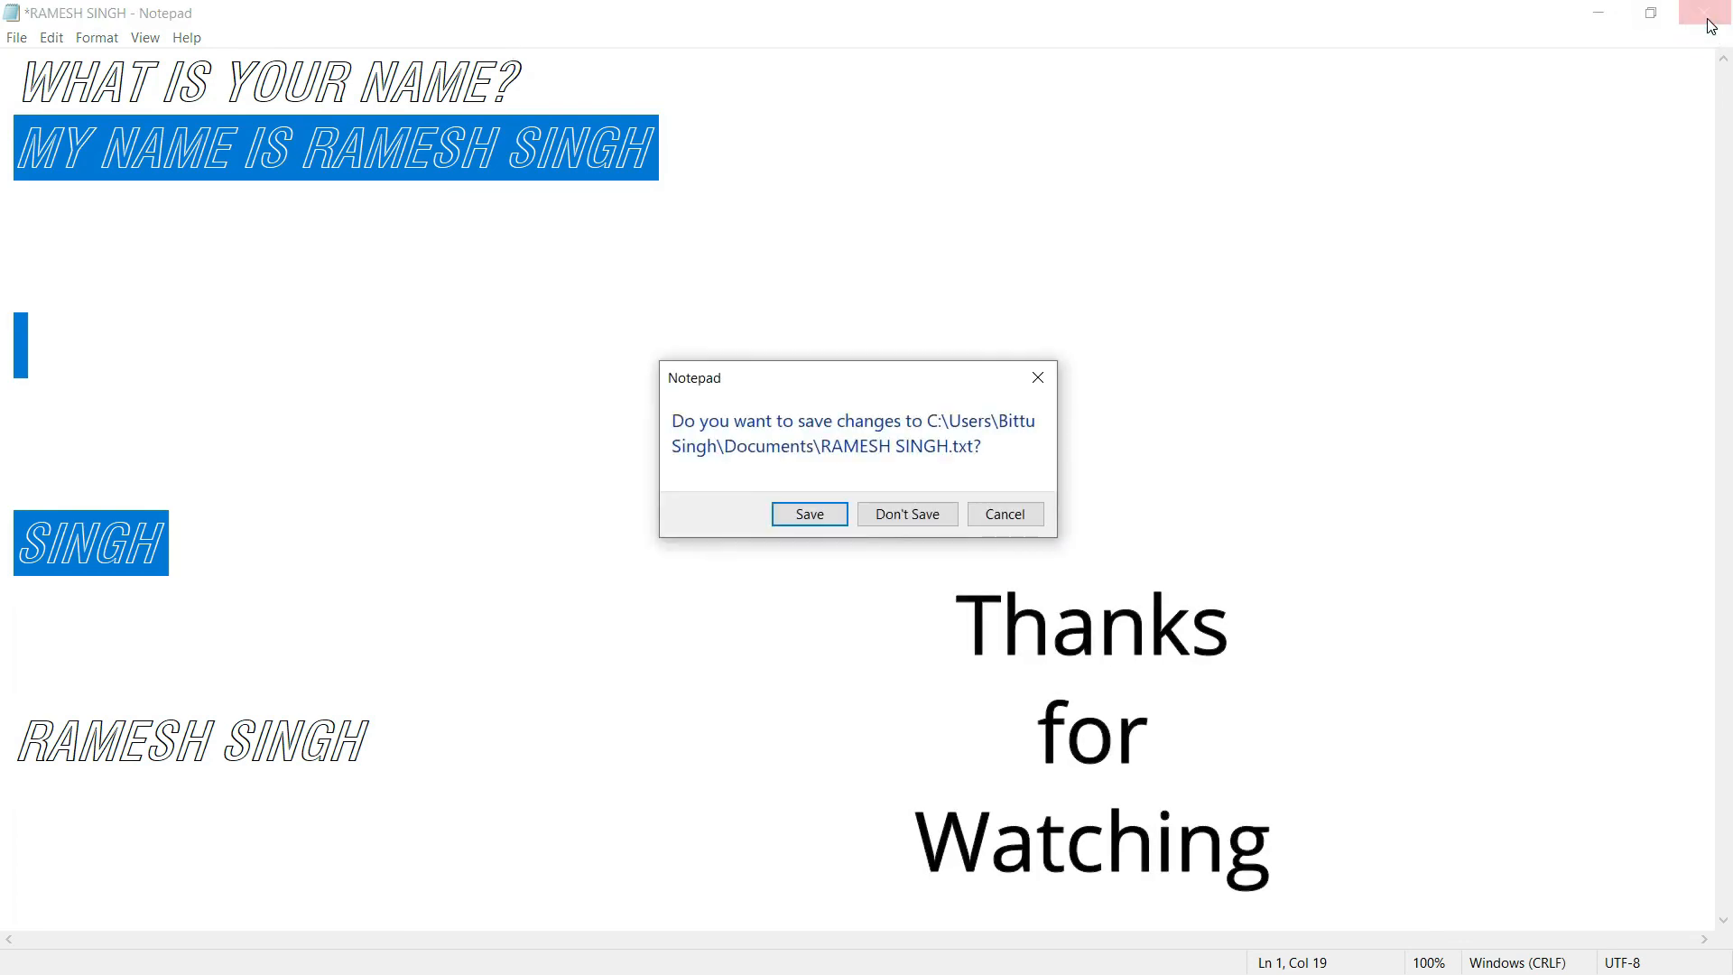